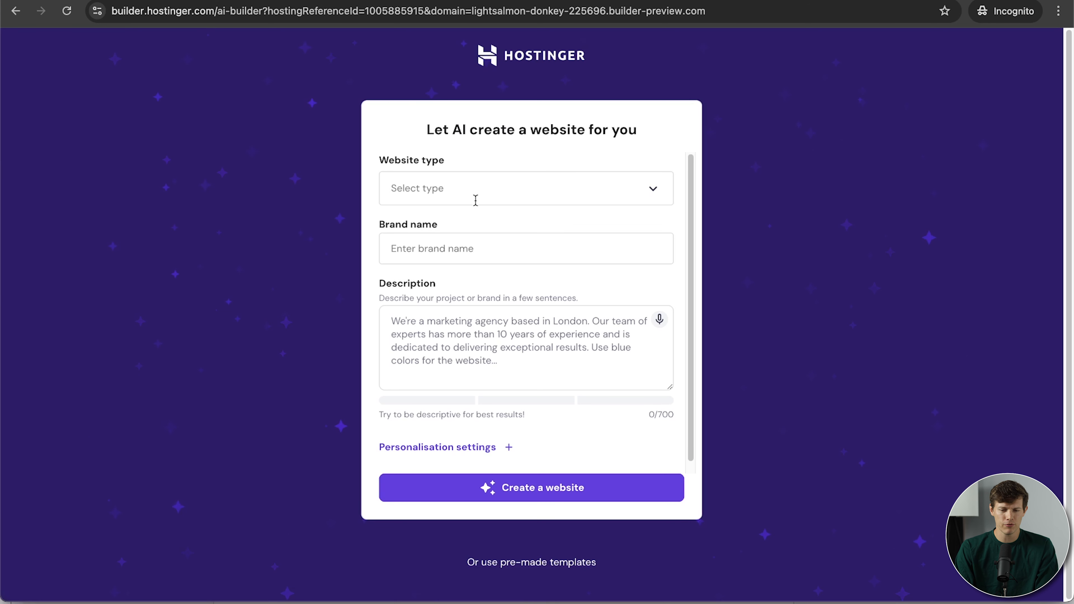
Set the website type to Restaurant, after first trying Online store.
{"action": "left_click", "coordinate": [657, 195]}
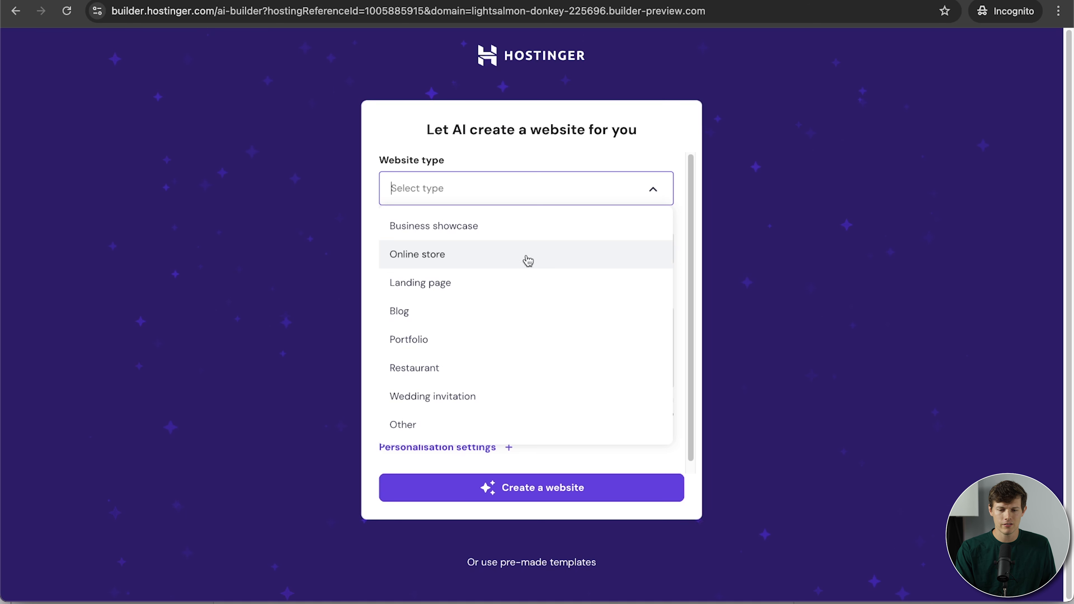
{"action": "left_click", "coordinate": [495, 259]}
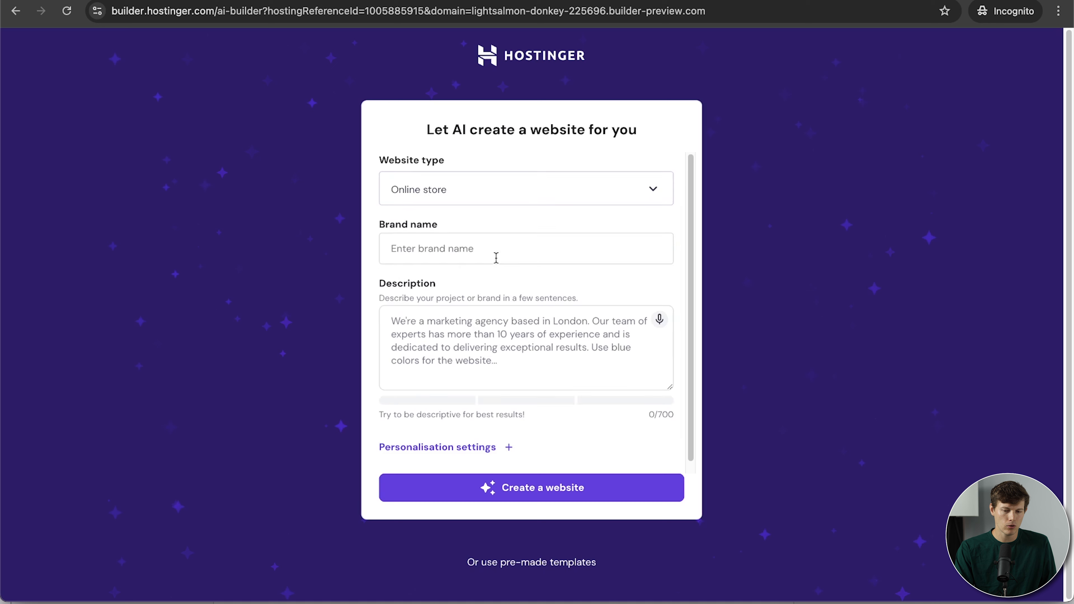
{"action": "left_click", "coordinate": [668, 187]}
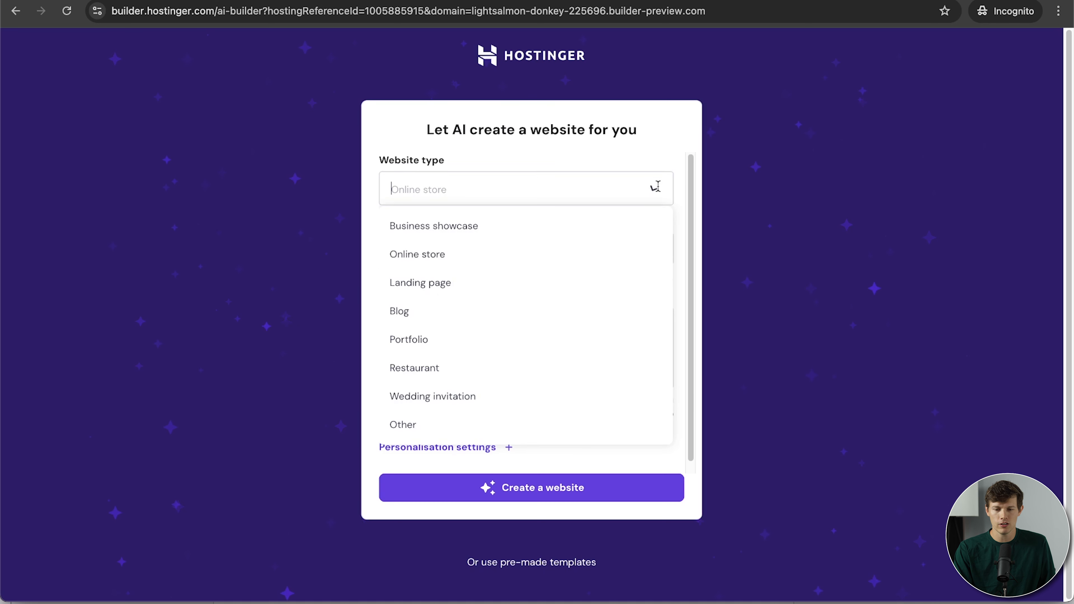
{"action": "left_click", "coordinate": [463, 370]}
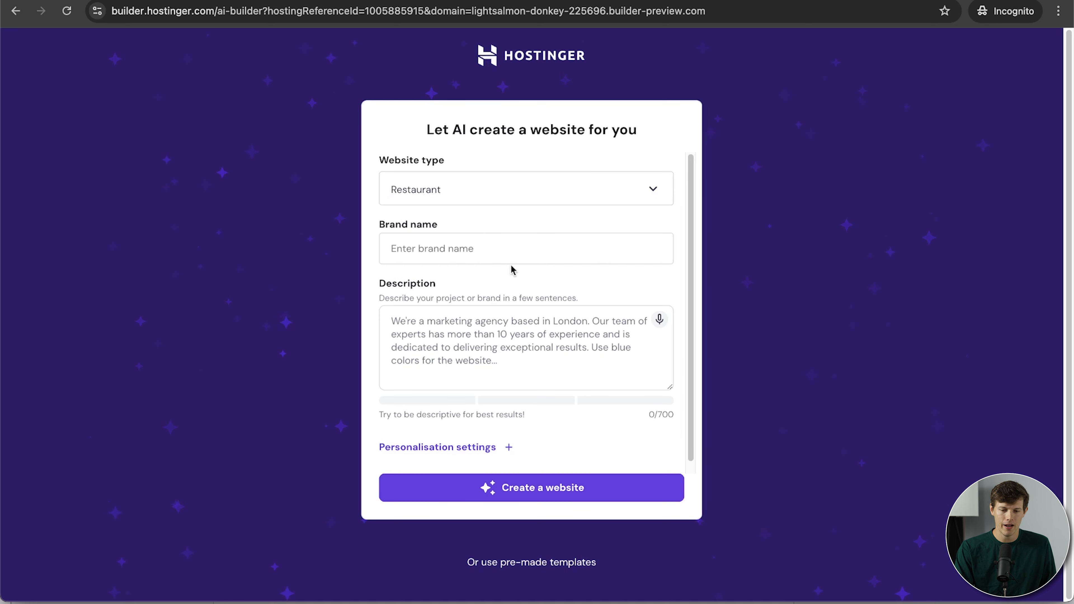
Enter the brand name 'Santrel coffee Co', paste the coffee-shop description, and expand the personalisation settings.
{"action": "left_click", "coordinate": [513, 253]}
{"action": "type", "text": "Sant"}
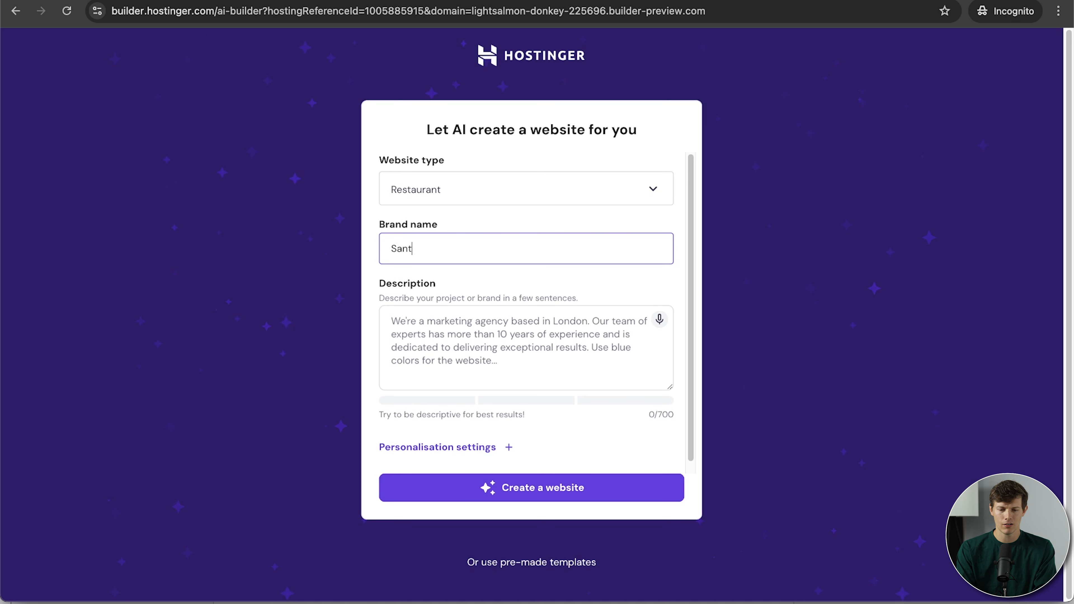
{"action": "type", "text": "rel coffee Co"}
{"action": "left_click", "coordinate": [528, 334]}
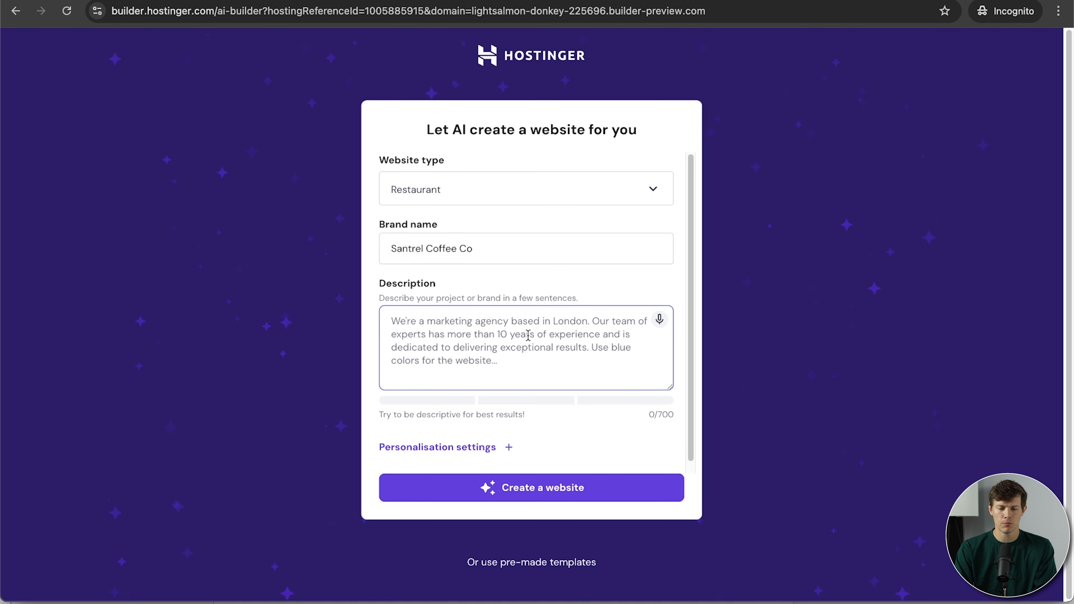
{"action": "type", "text": "...Philadelphia and we roast our own coffee beans. The coffee shop also serves pastries such as muffins, crepes, and danishes. In addition, we sell bags of our specialty roasted coffee grounds in the store as well as online. Santrel Coffee Co was founded in 2024 and is a local business with owners who grew up in the South Philadelphia neighborhoods"}
{"action": "left_click", "coordinate": [508, 447]}
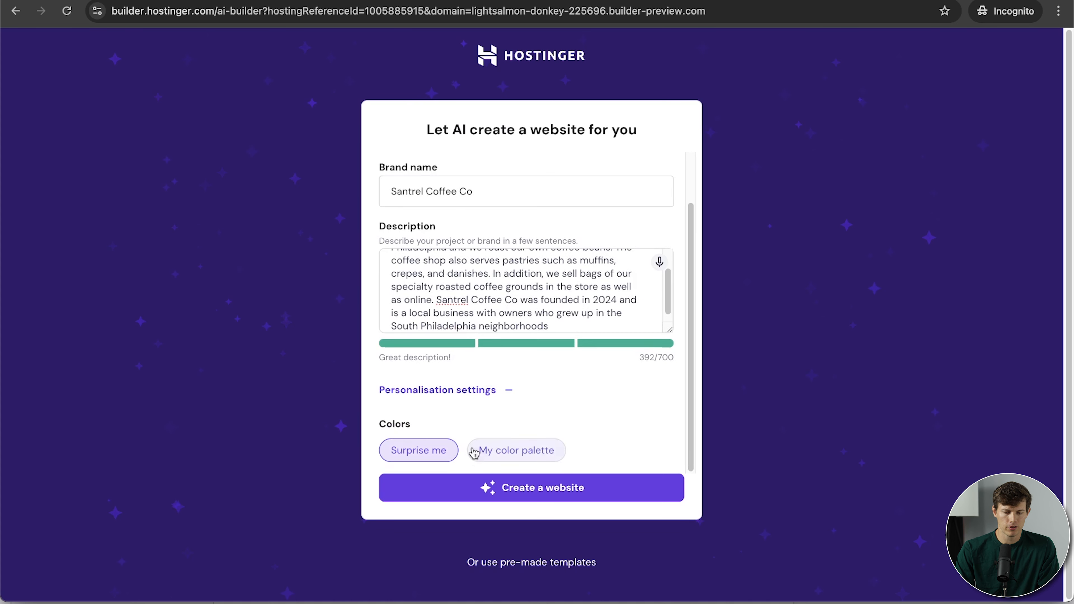
Switch to My color palette and adjust the accent colour, first to dark blue #24334f.
{"action": "left_click", "coordinate": [511, 451]}
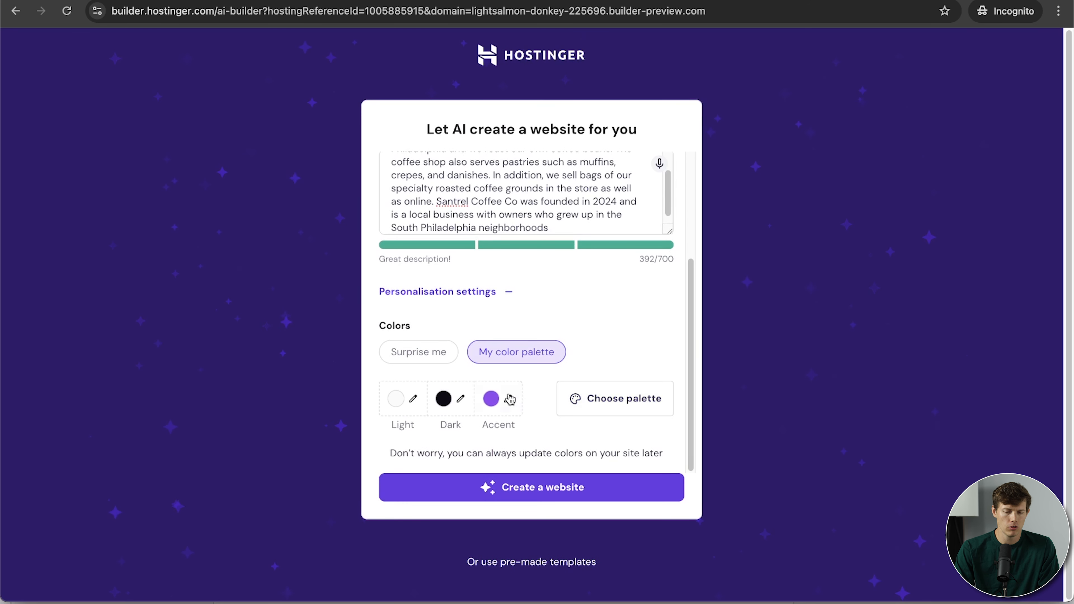
{"action": "left_click", "coordinate": [509, 400]}
{"action": "left_click", "coordinate": [473, 310]}
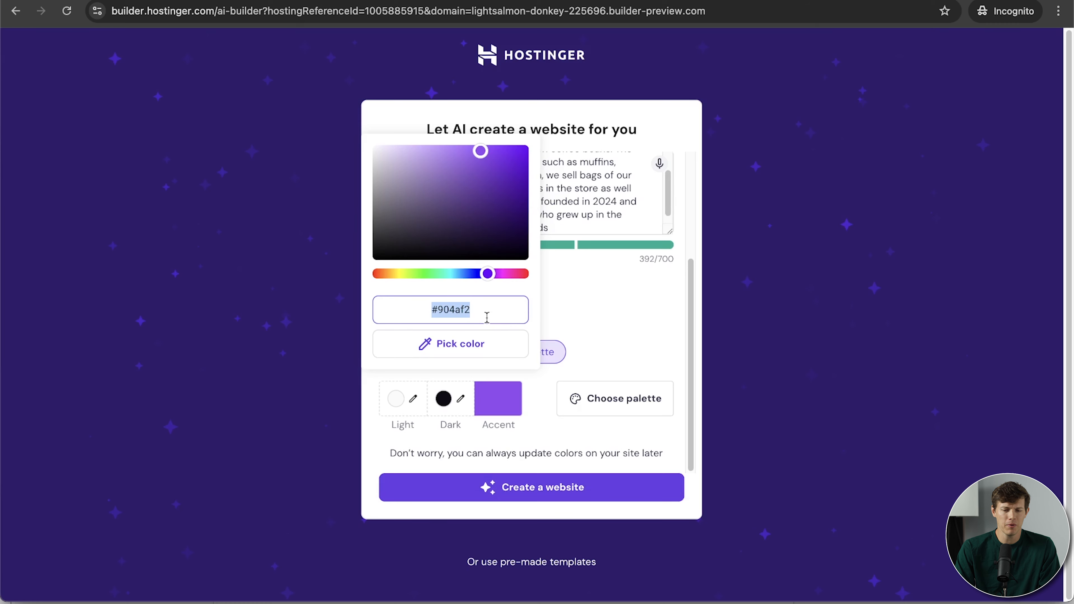
{"action": "left_click", "coordinate": [477, 315]}
{"action": "left_click_drag", "start_coordinate": [482, 309], "coordinate": [447, 301]}
{"action": "mouse_move", "coordinate": [435, 219]}
{"action": "left_mouse_down"}
{"action": "mouse_move", "coordinate": [438, 202]}
{"action": "mouse_move", "coordinate": [433, 218]}
{"action": "left_mouse_up"}
{"action": "left_click", "coordinate": [469, 274]}
{"action": "left_click", "coordinate": [457, 225]}
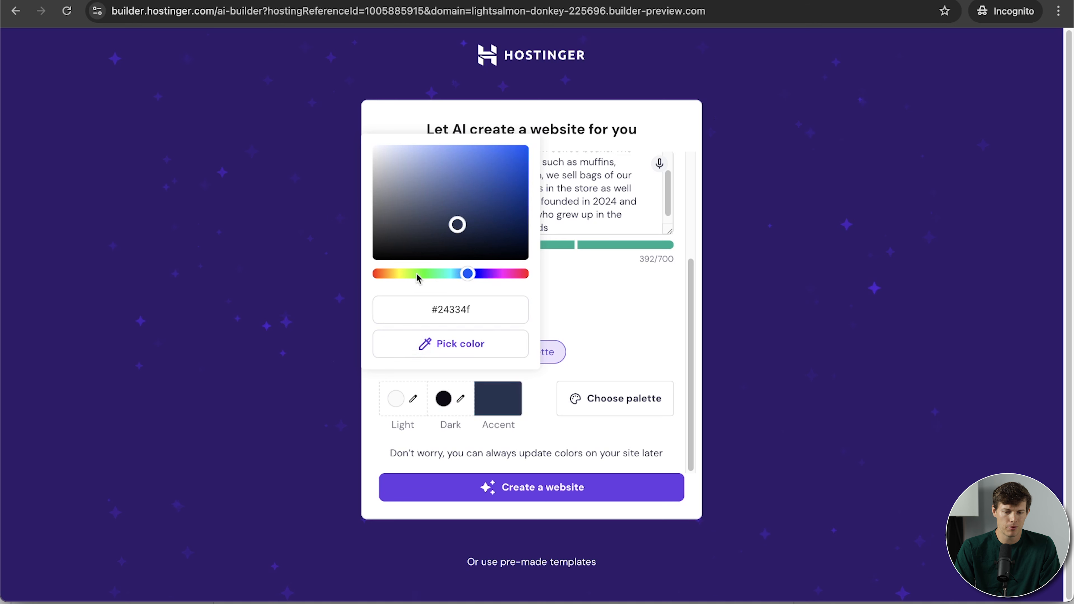
Change the accent colour to a dark brown and generate the website.
{"action": "left_click", "coordinate": [389, 274]}
{"action": "left_click", "coordinate": [503, 233]}
{"action": "triple_click", "coordinate": [476, 314]}
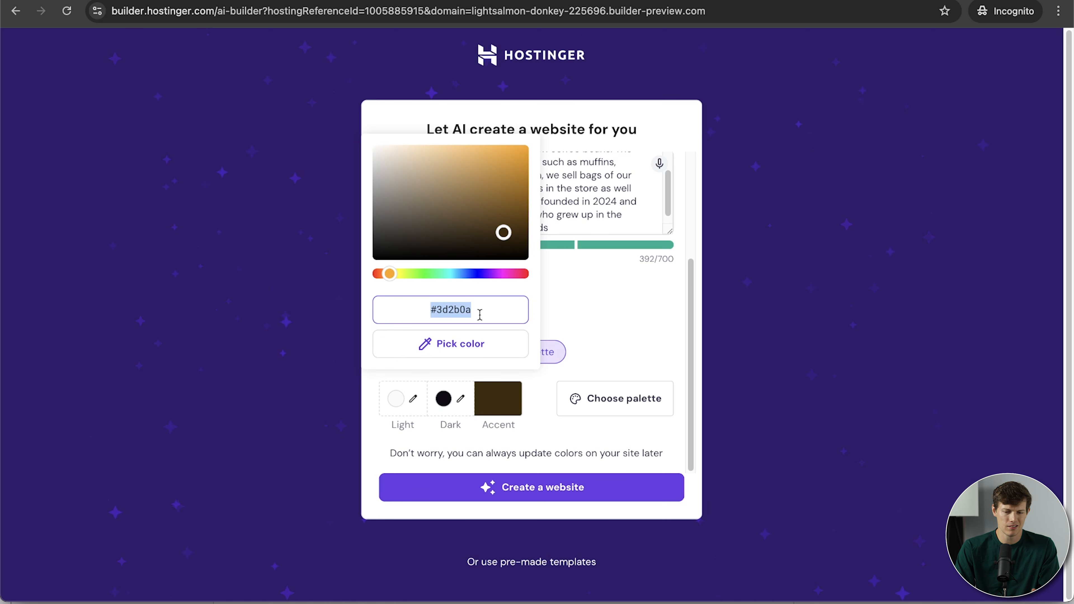
{"action": "left_click", "coordinate": [443, 401]}
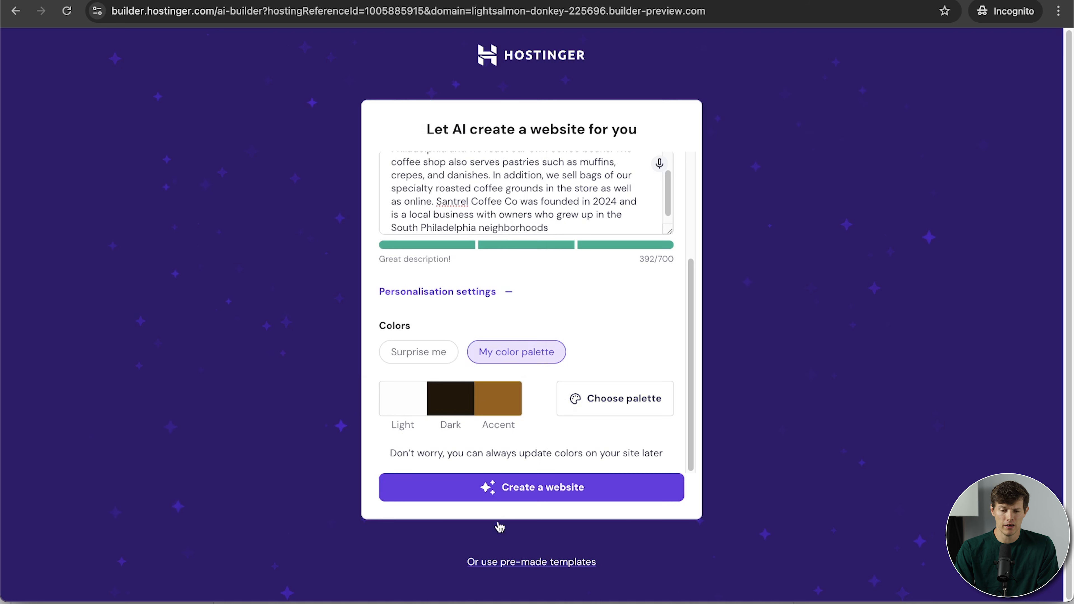
{"action": "left_click", "coordinate": [531, 487]}
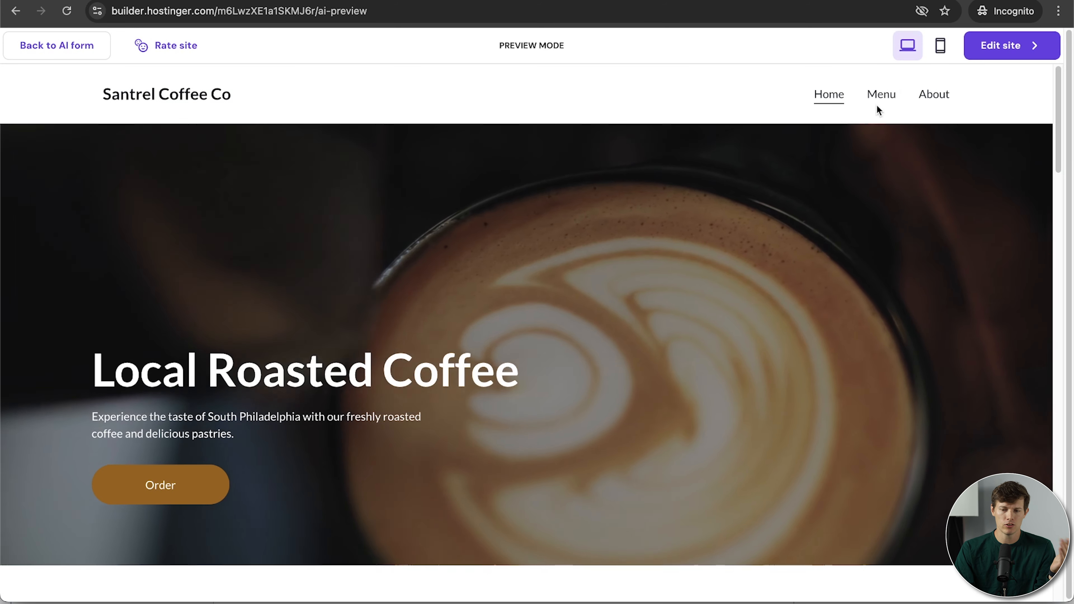
Preview the generated site's Menu, About and Home pages, scrolling through each.
{"action": "left_click", "coordinate": [881, 97]}
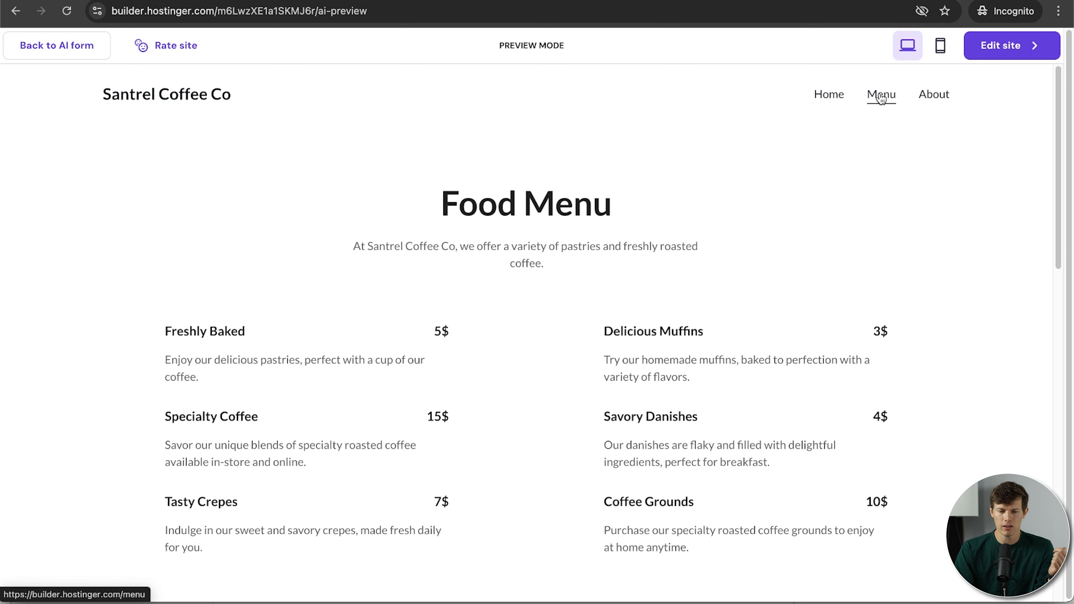
{"action": "scroll", "coordinate": [976, 245], "scroll_direction": "down", "scroll_amount": 3}
{"action": "scroll", "coordinate": [976, 244], "scroll_direction": "up", "scroll_amount": 1}
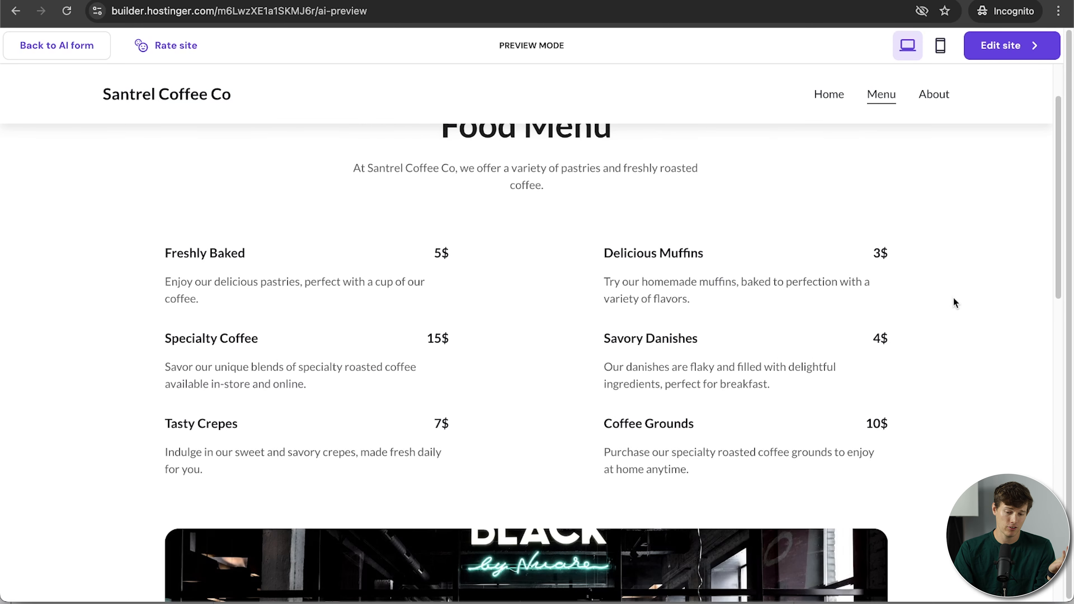
{"action": "scroll", "coordinate": [954, 301], "scroll_direction": "down", "scroll_amount": 10}
{"action": "scroll", "coordinate": [953, 297], "scroll_direction": "up", "scroll_amount": 10}
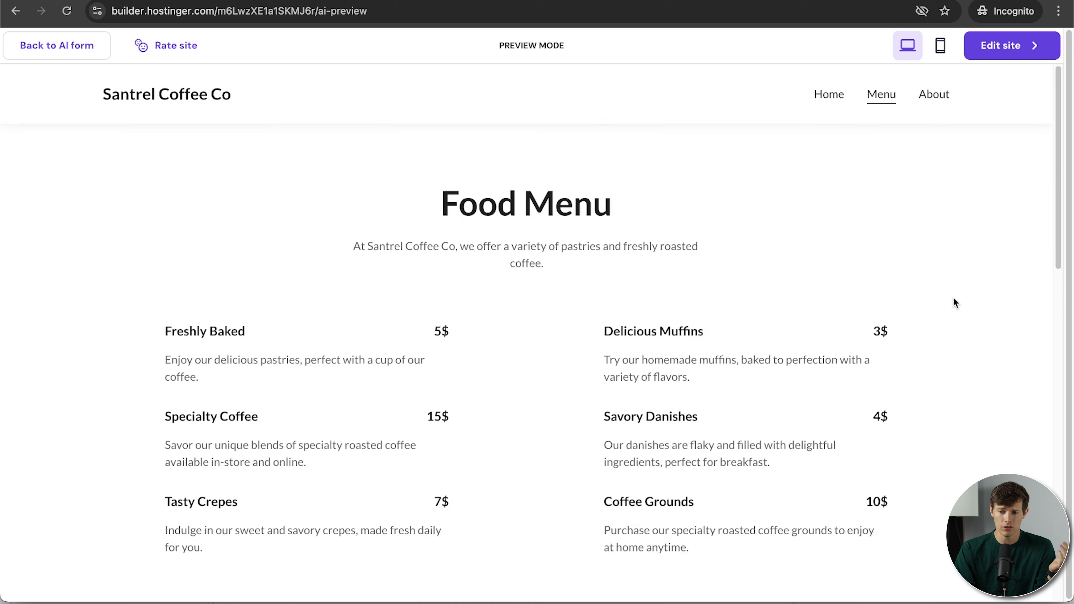
{"action": "left_click", "coordinate": [934, 96]}
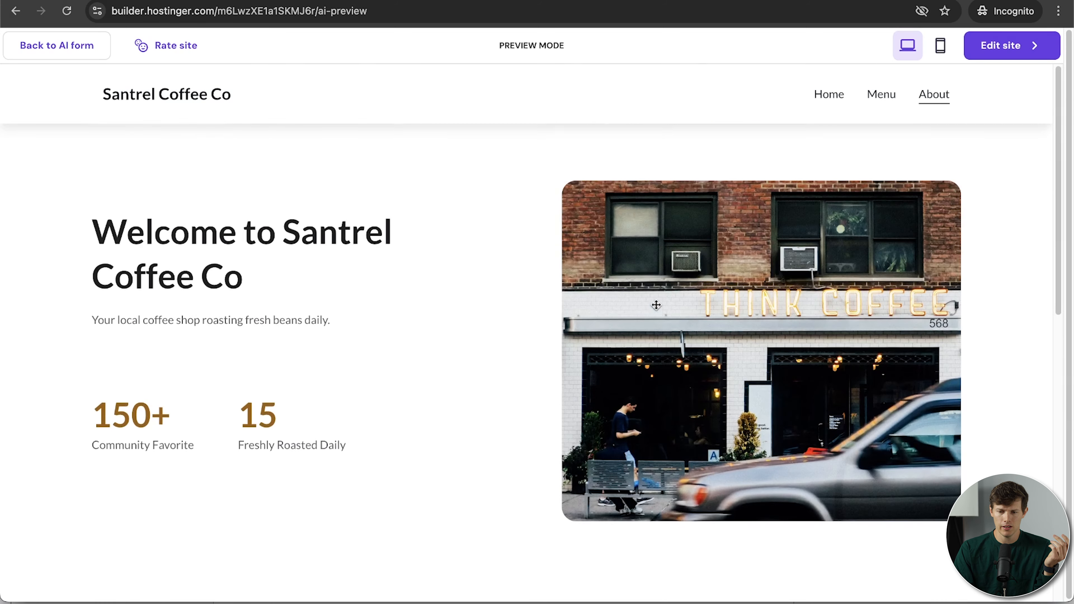
{"action": "scroll", "coordinate": [760, 262], "scroll_direction": "down", "scroll_amount": 2}
{"action": "scroll", "coordinate": [761, 262], "scroll_direction": "up", "scroll_amount": 10}
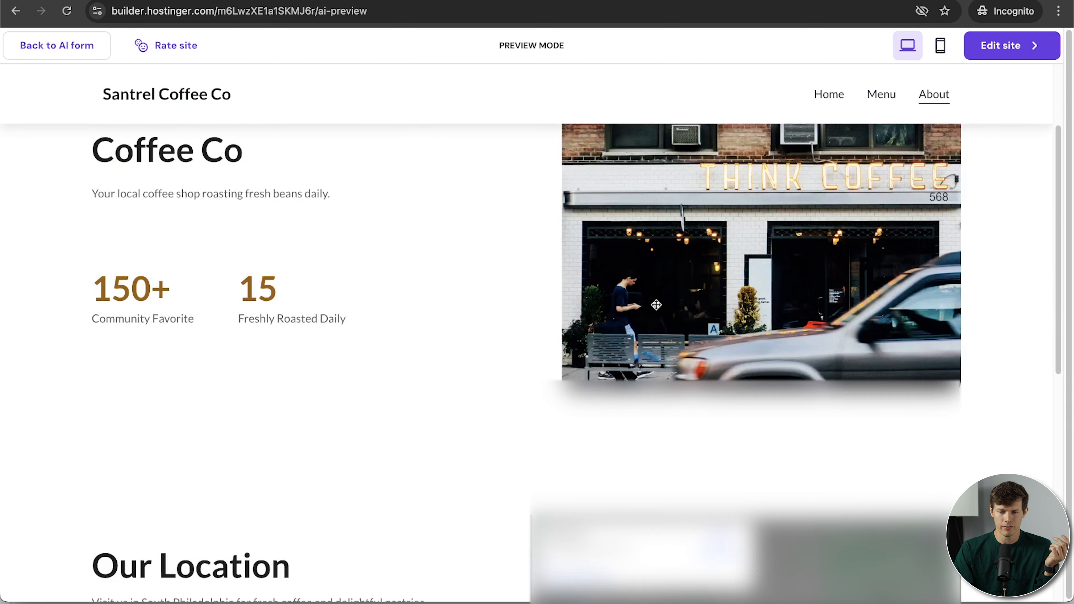
{"action": "left_click", "coordinate": [829, 95]}
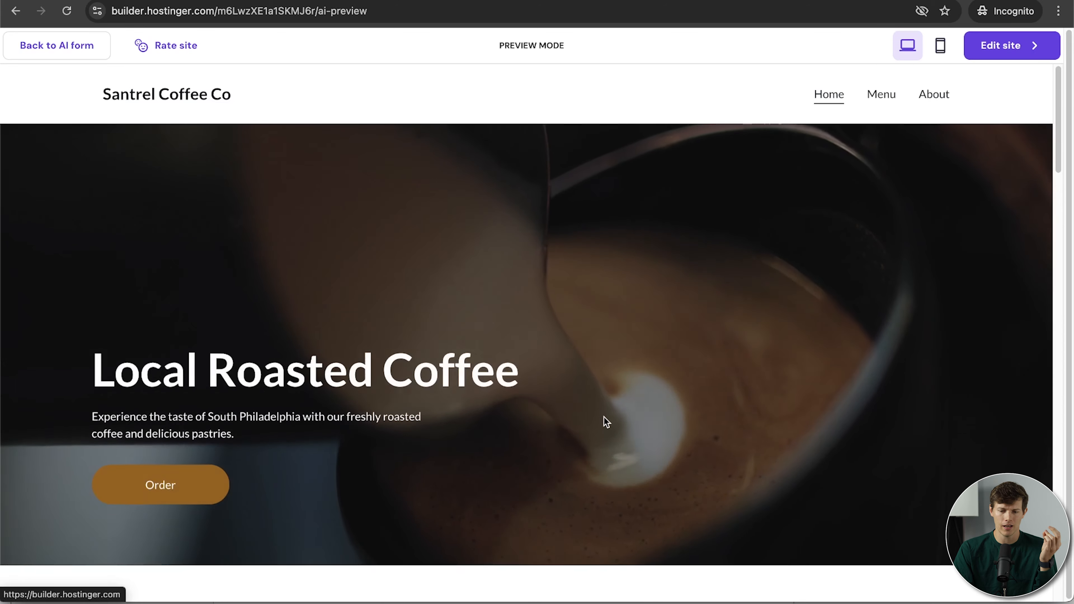
{"action": "scroll", "coordinate": [604, 420], "scroll_direction": "down", "scroll_amount": 10}
{"action": "scroll", "coordinate": [604, 417], "scroll_direction": "down", "scroll_amount": 10}
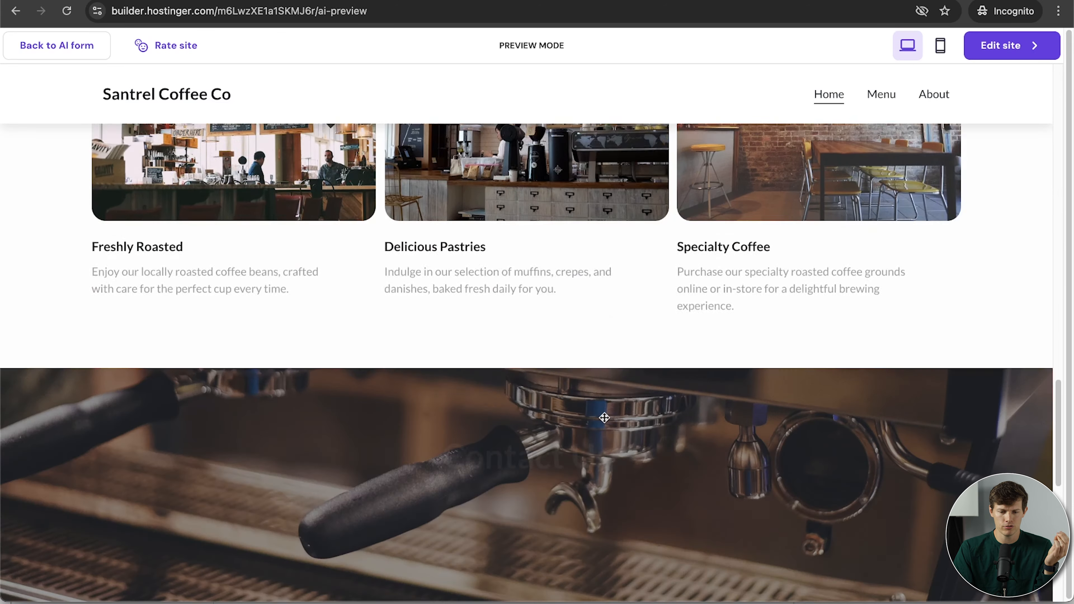
{"action": "scroll", "coordinate": [604, 418], "scroll_direction": "down", "scroll_amount": 3}
{"action": "scroll", "coordinate": [604, 417], "scroll_direction": "up", "scroll_amount": 20}
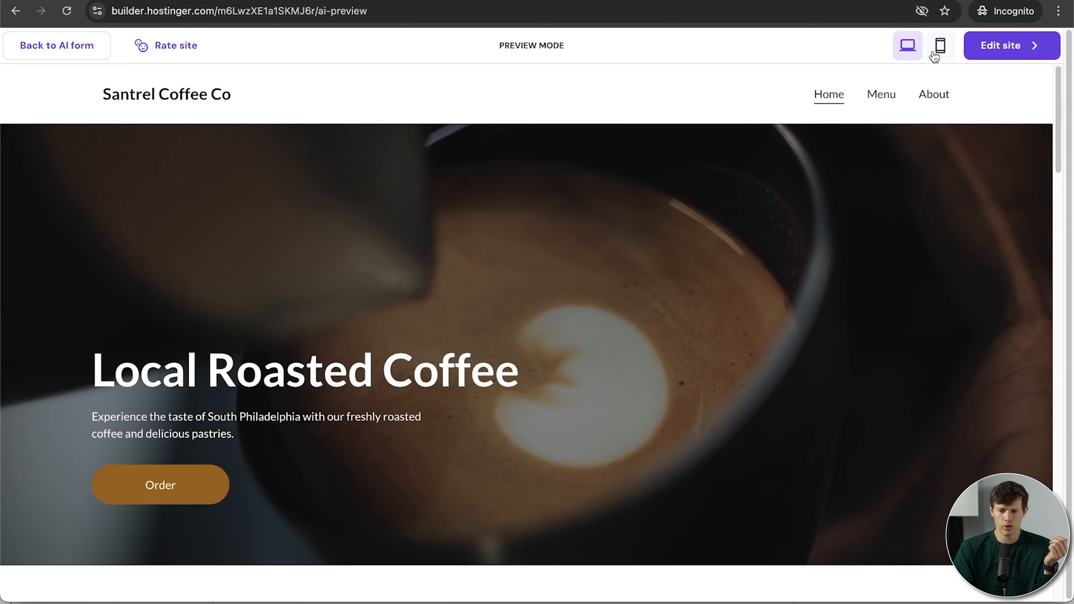
Check the site in the mobile preview layout, then return to desktop view.
{"action": "left_click", "coordinate": [939, 47]}
{"action": "scroll", "coordinate": [501, 446], "scroll_direction": "down", "scroll_amount": 10}
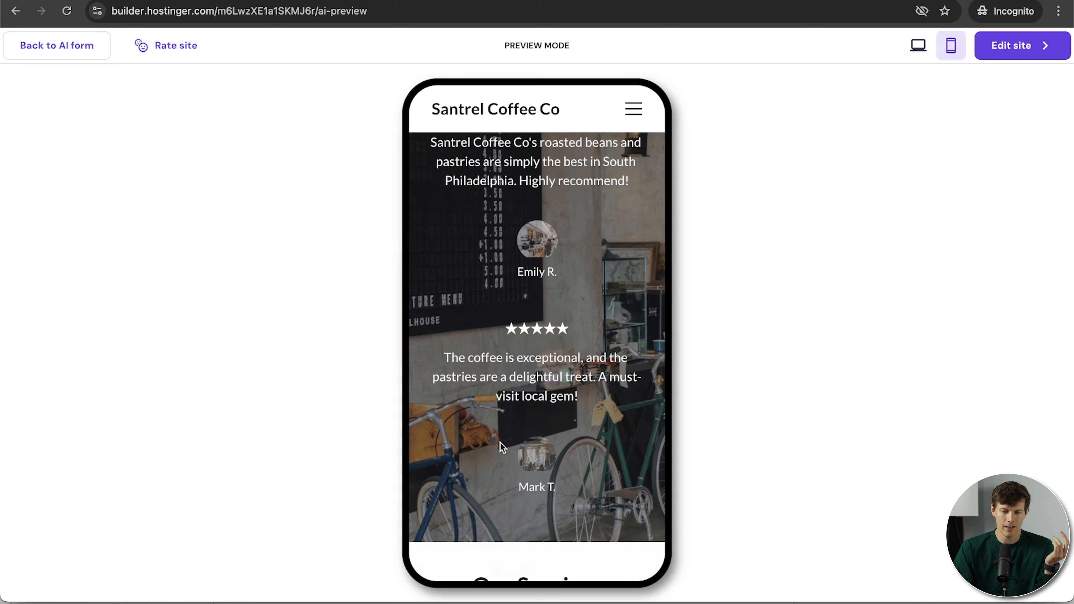
{"action": "scroll", "coordinate": [501, 446], "scroll_direction": "up", "scroll_amount": 10}
{"action": "scroll", "coordinate": [501, 444], "scroll_direction": "down", "scroll_amount": 10}
{"action": "scroll", "coordinate": [501, 446], "scroll_direction": "up", "scroll_amount": 10}
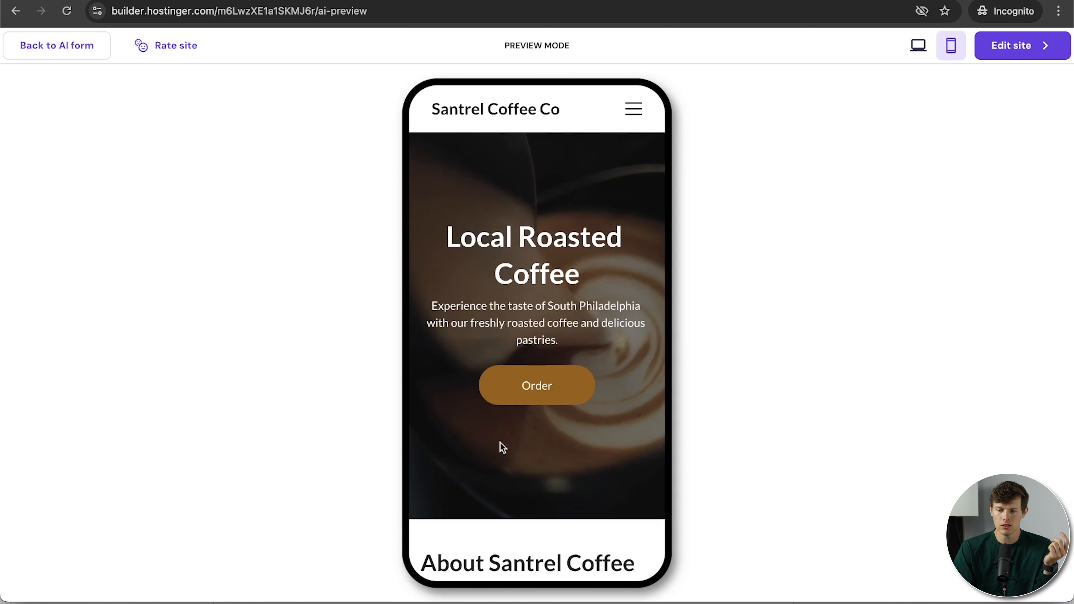
{"action": "left_click", "coordinate": [914, 47]}
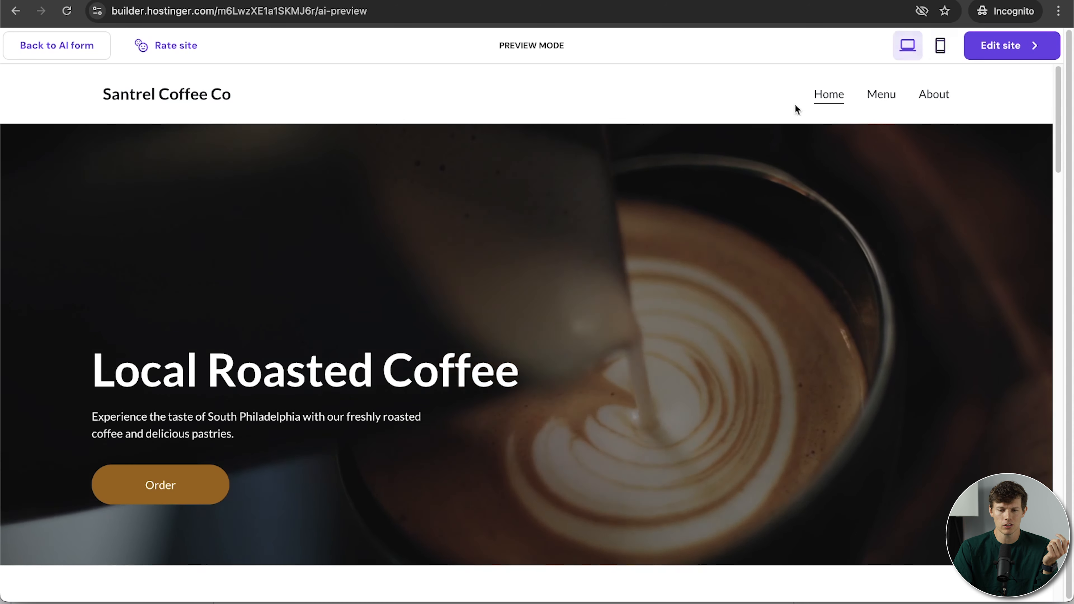
{"action": "mouse_move", "coordinate": [1014, 45]}
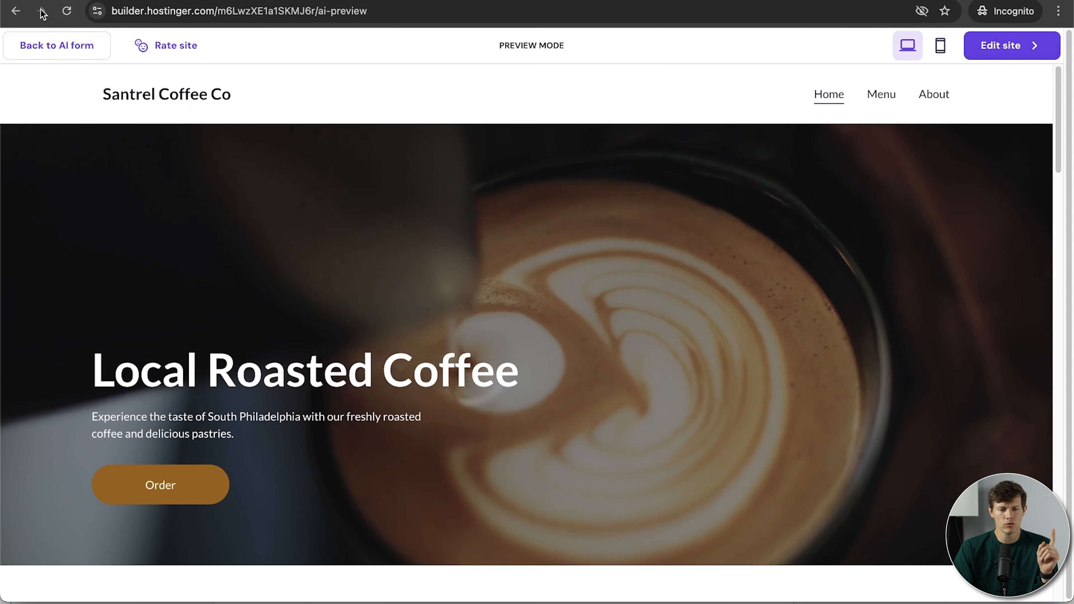
Leave the AI website form and browse the pre-made template gallery.
{"action": "mouse_move", "coordinate": [42, 51]}
{"action": "left_click", "coordinate": [42, 51]}
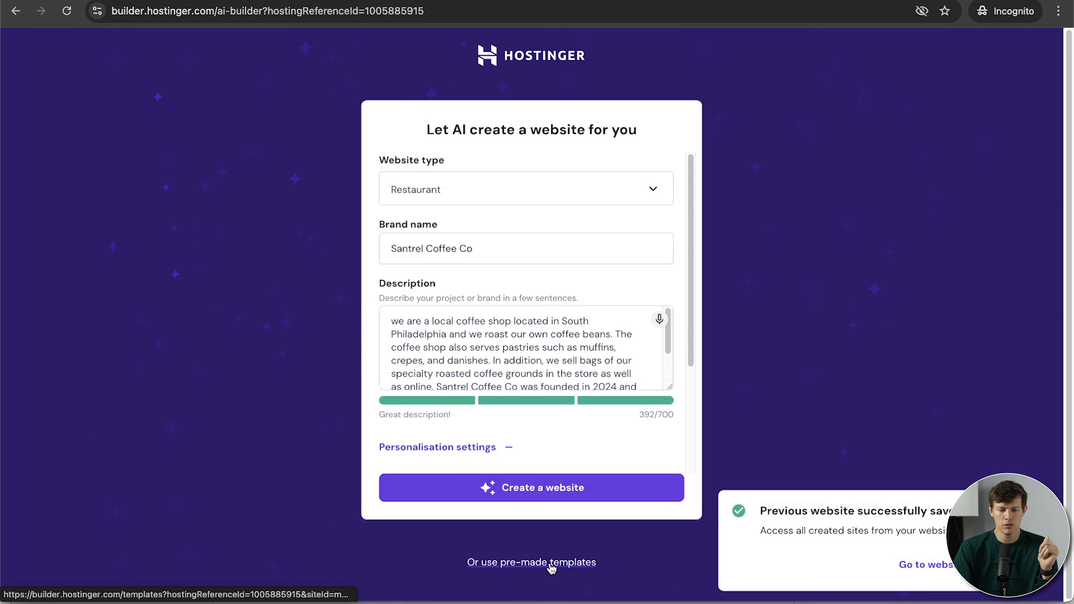
{"action": "left_click", "coordinate": [540, 564]}
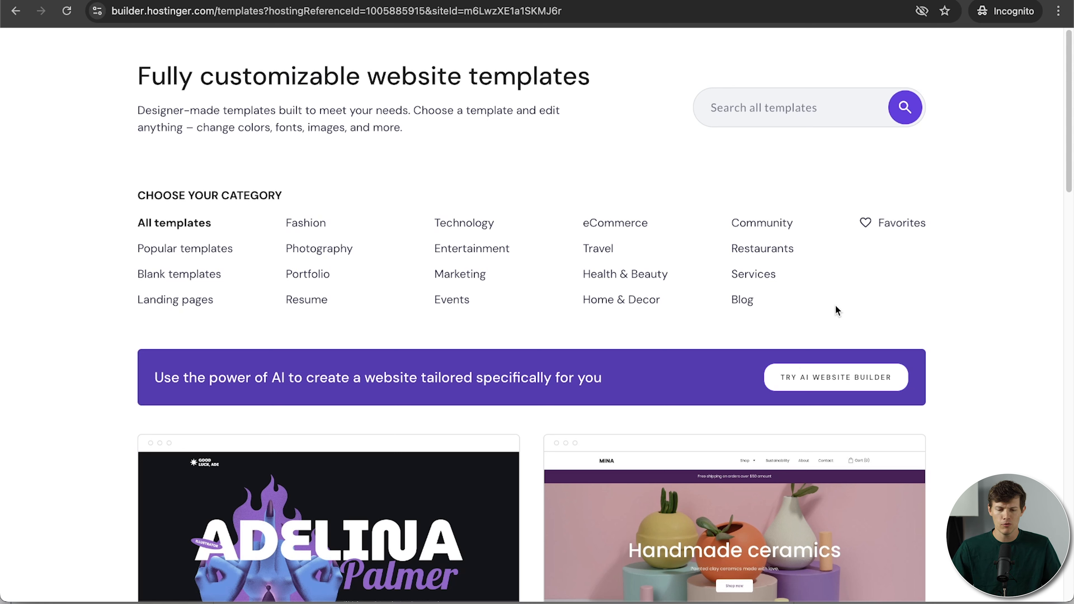
{"action": "scroll", "coordinate": [1008, 444], "scroll_direction": "down", "scroll_amount": 5}
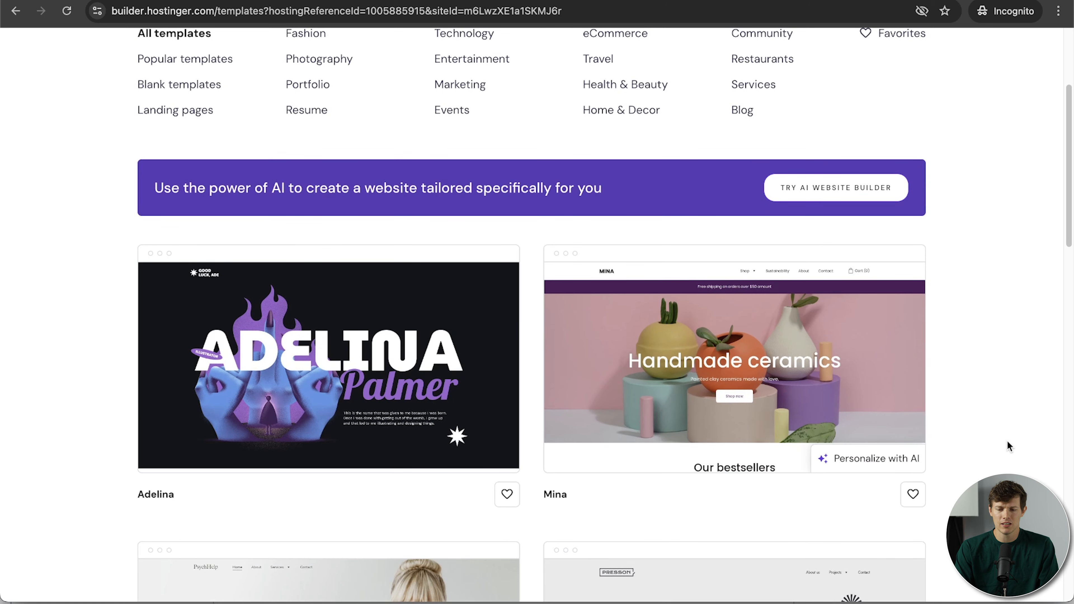
{"action": "scroll", "coordinate": [1006, 441], "scroll_direction": "down", "scroll_amount": 4}
{"action": "scroll", "coordinate": [1006, 441], "scroll_direction": "down", "scroll_amount": 6}
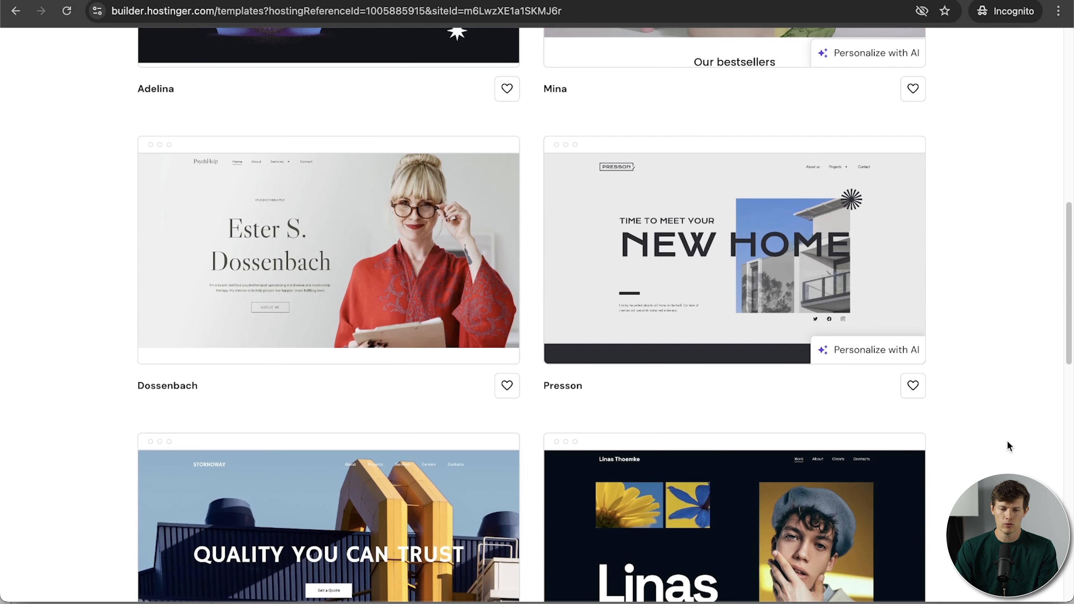
{"action": "mouse_move", "coordinate": [199, 304]}
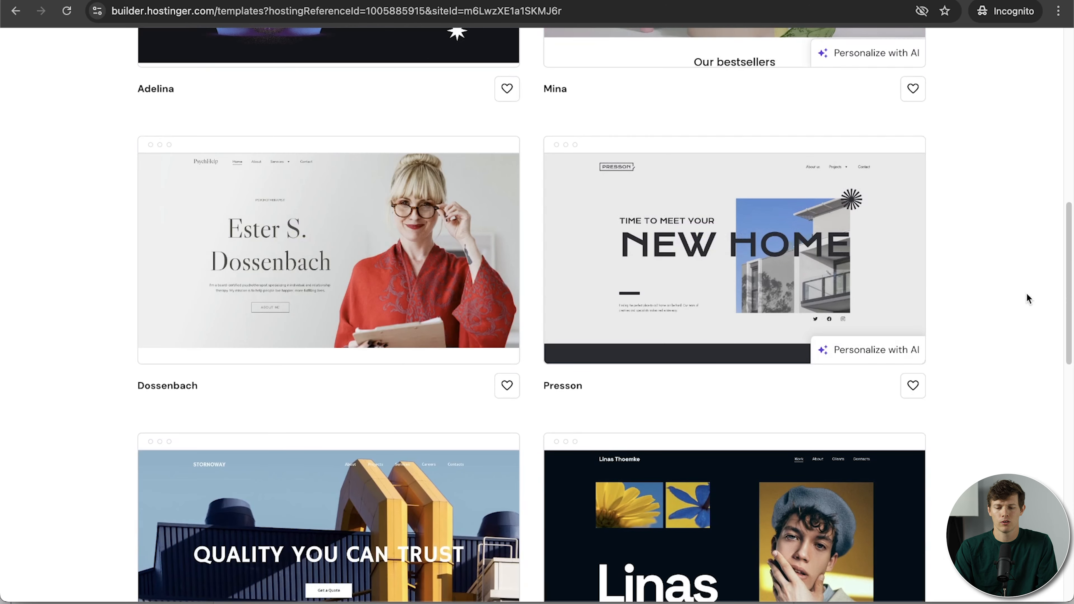
{"action": "scroll", "coordinate": [995, 411], "scroll_direction": "down", "scroll_amount": 9}
{"action": "scroll", "coordinate": [994, 411], "scroll_direction": "up", "scroll_amount": 3}
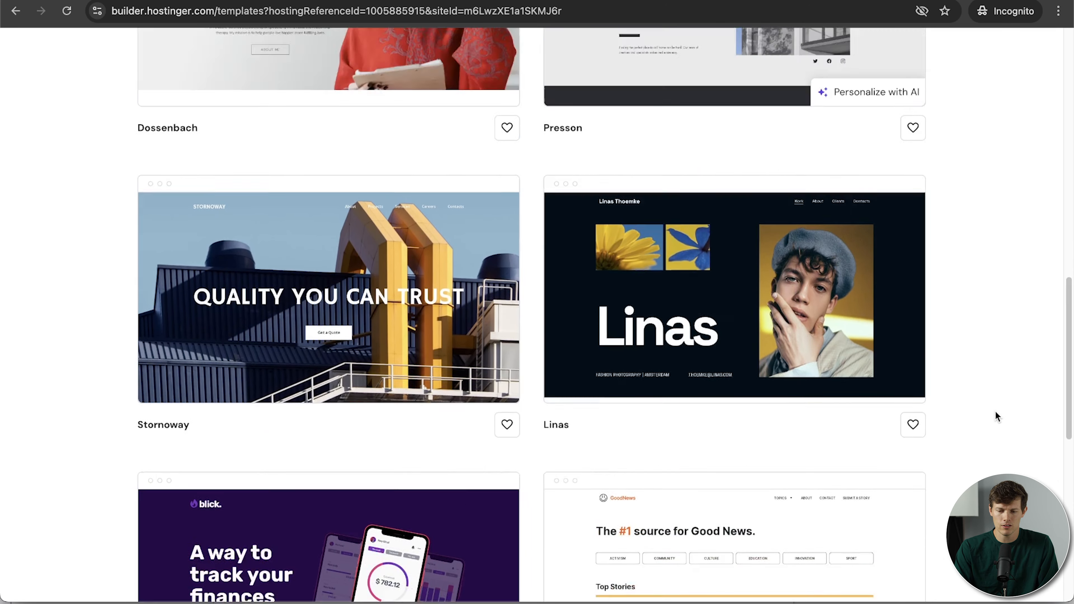
{"action": "scroll", "coordinate": [995, 411], "scroll_direction": "up", "scroll_amount": 20}
Search the template catalogue for 'coffee' and scroll the cafe results to the Campos template.
{"action": "left_click", "coordinate": [758, 108]}
{"action": "type", "text": "c"}
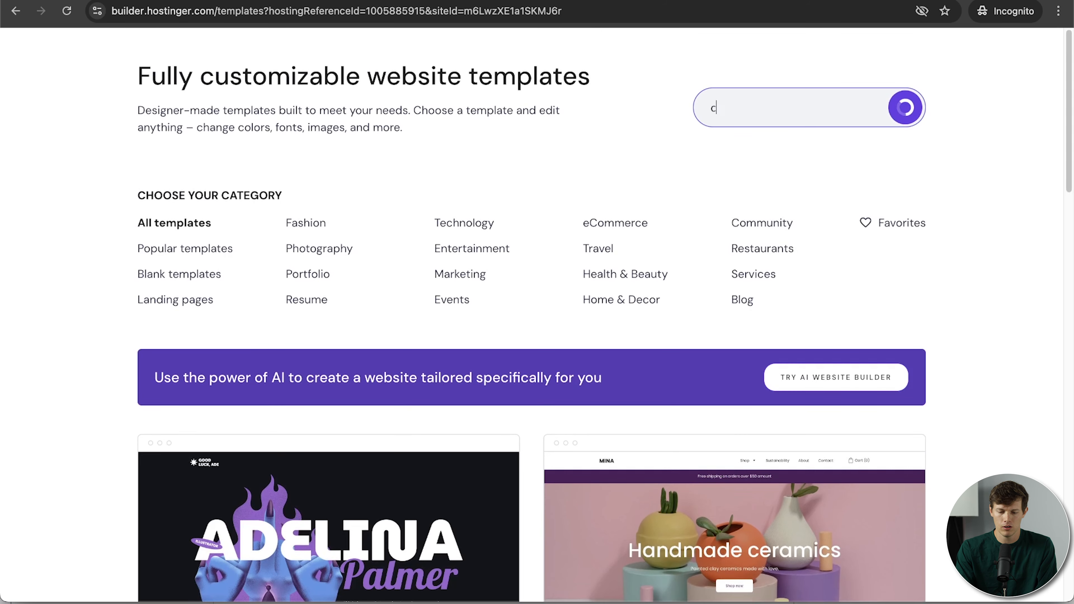
{"action": "type", "text": "offee"}
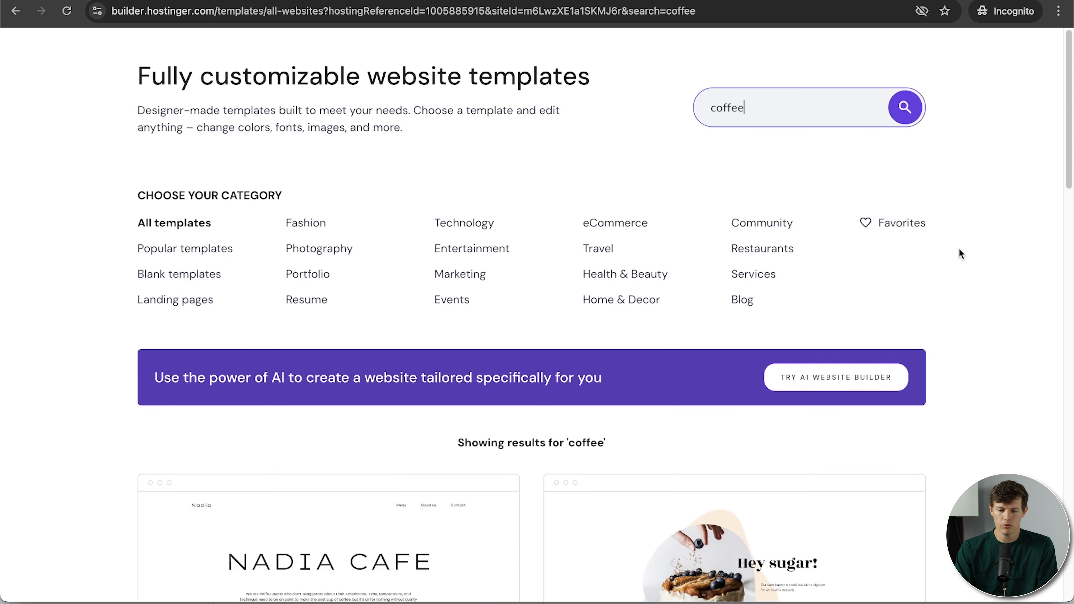
{"action": "scroll", "coordinate": [959, 248], "scroll_direction": "down", "scroll_amount": 13}
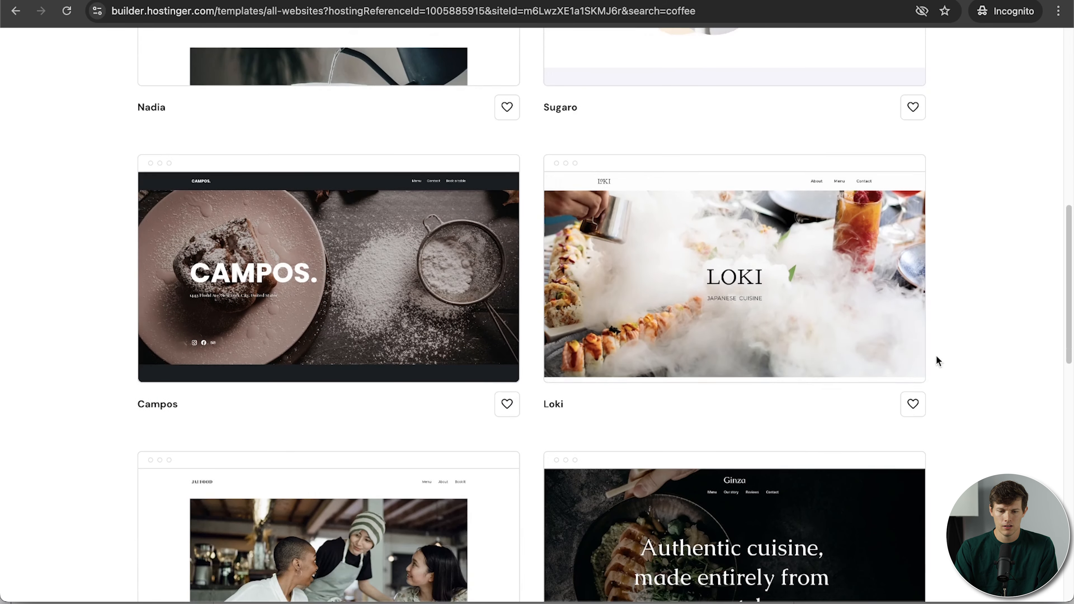
{"action": "left_click", "coordinate": [283, 313]}
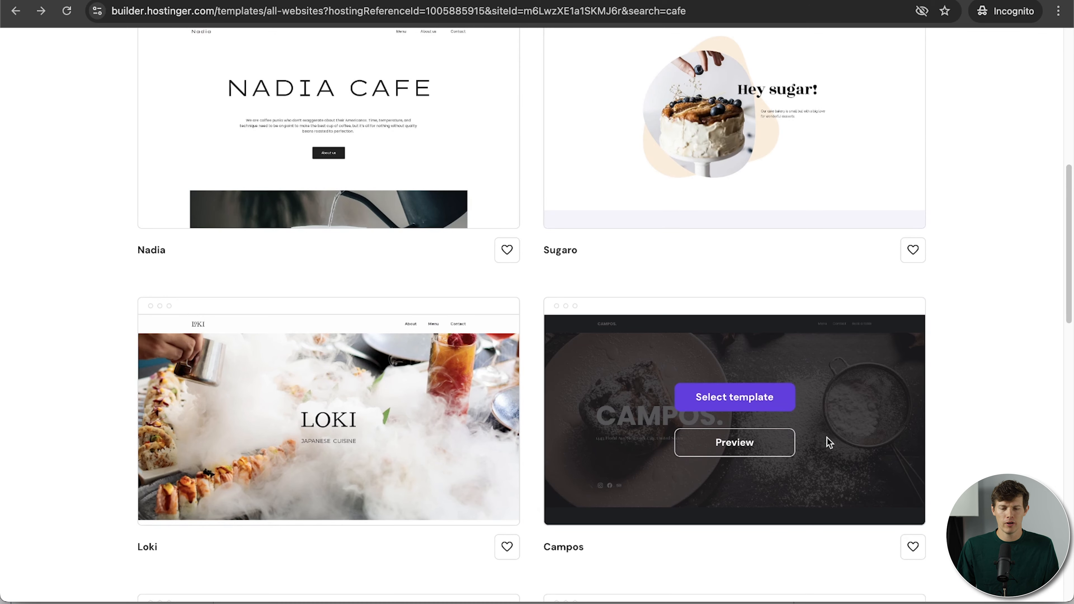
{"action": "scroll", "coordinate": [826, 440], "scroll_direction": "up", "scroll_amount": 10}
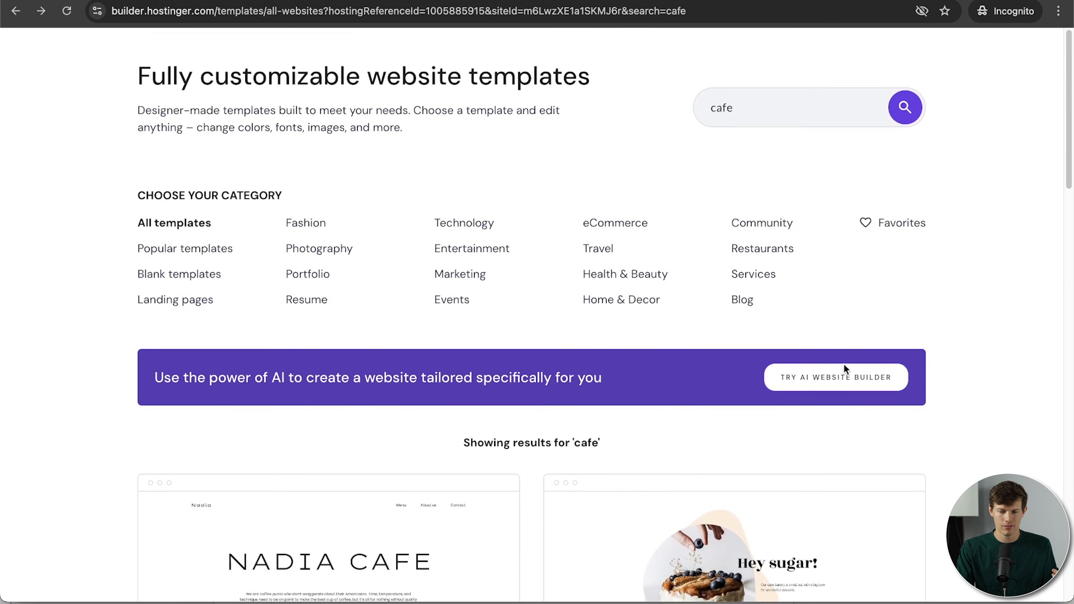
{"action": "scroll", "coordinate": [937, 416], "scroll_direction": "down", "scroll_amount": 10}
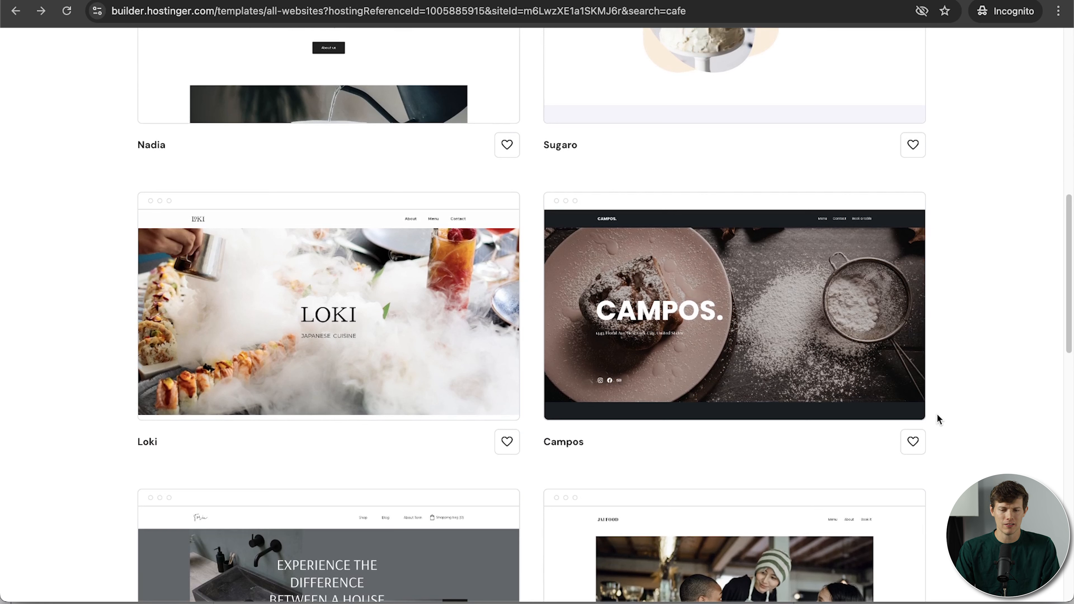
{"action": "mouse_move", "coordinate": [838, 334]}
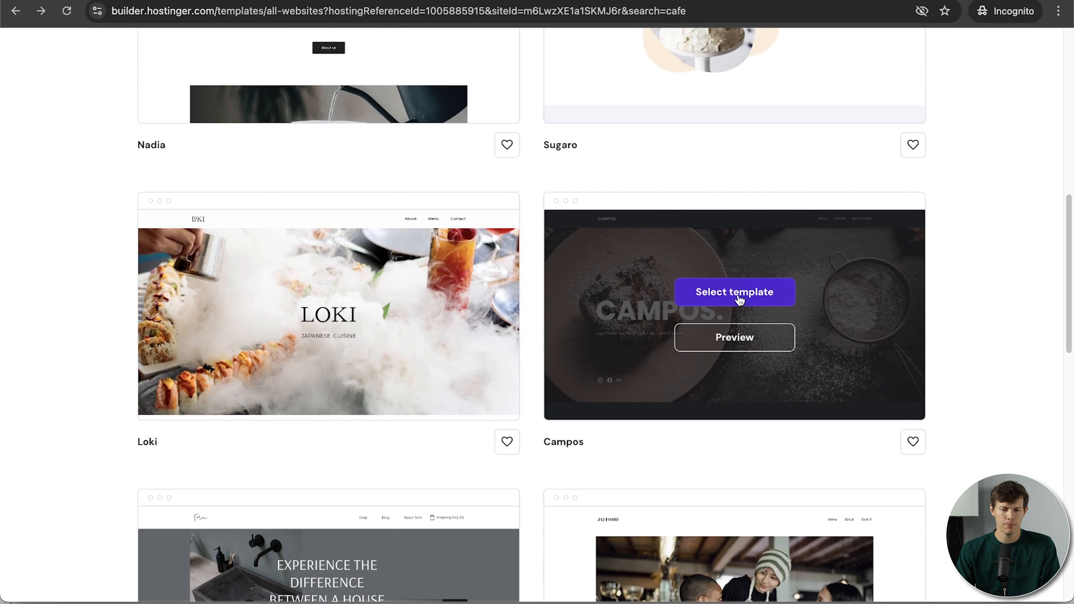
Open the Campos template in the editor and scroll through its Small Bites, Recipes and We Care sections.
{"action": "left_click", "coordinate": [722, 296]}
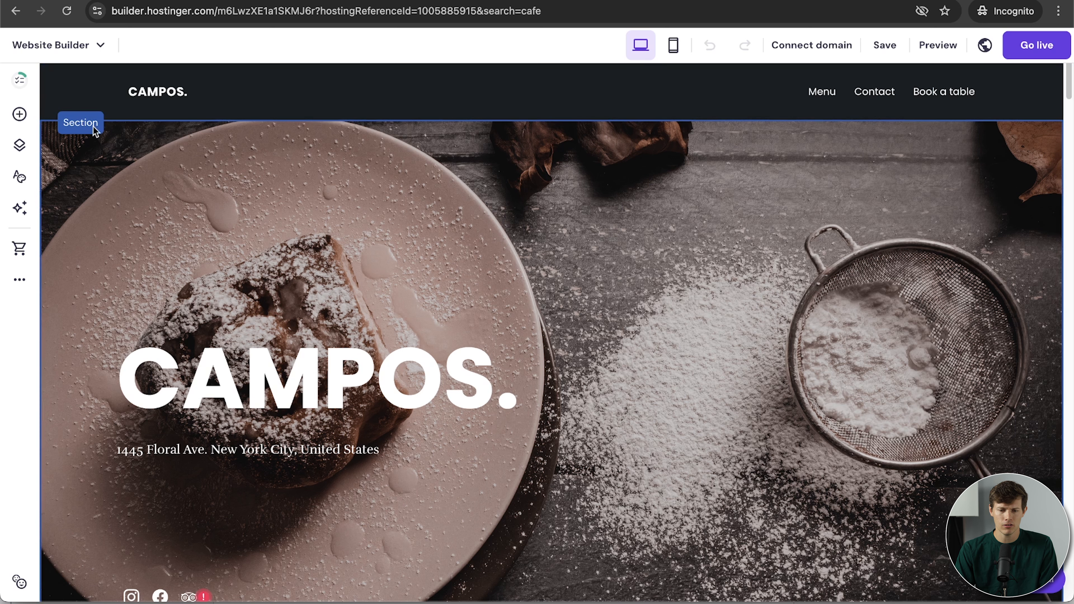
{"action": "scroll", "coordinate": [620, 176], "scroll_direction": "down", "scroll_amount": 5}
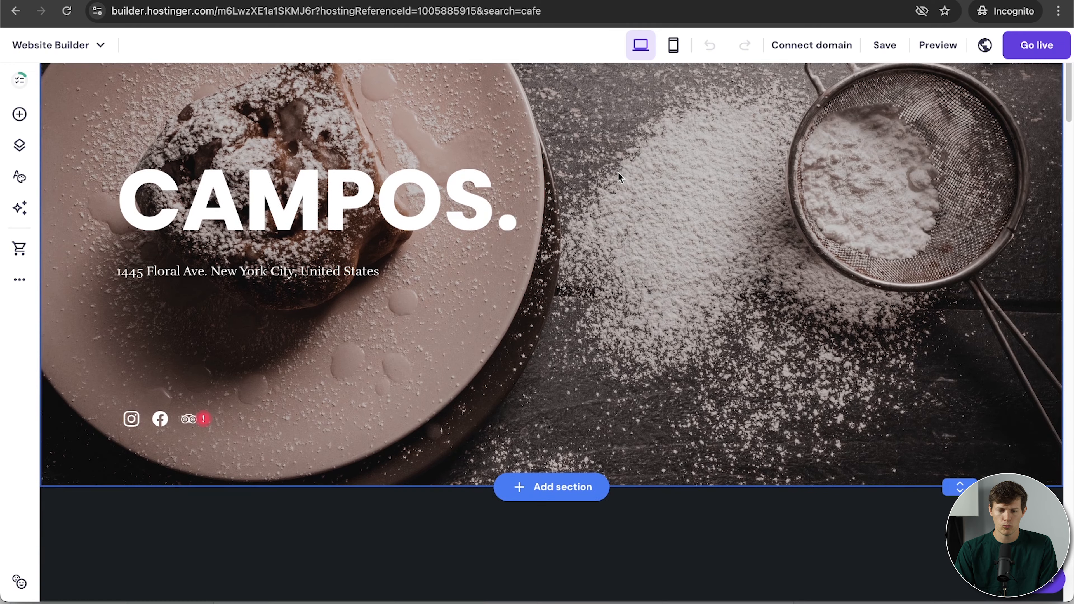
{"action": "scroll", "coordinate": [611, 336], "scroll_direction": "down", "scroll_amount": 5}
{"action": "scroll", "coordinate": [611, 335], "scroll_direction": "down", "scroll_amount": 5}
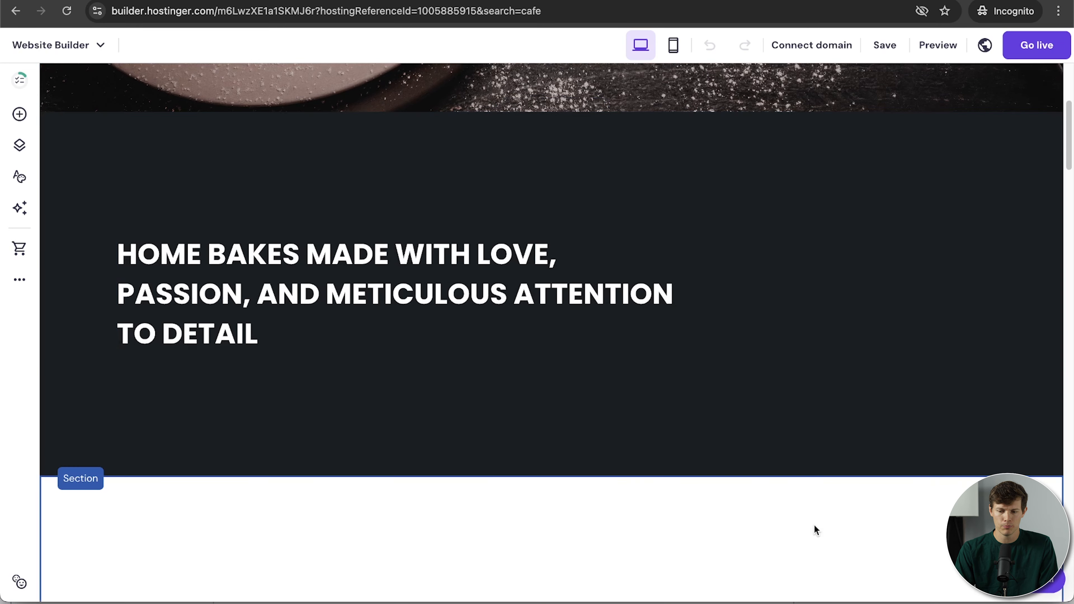
{"action": "scroll", "coordinate": [799, 440], "scroll_direction": "down", "scroll_amount": 5}
{"action": "scroll", "coordinate": [799, 440], "scroll_direction": "down", "scroll_amount": 6}
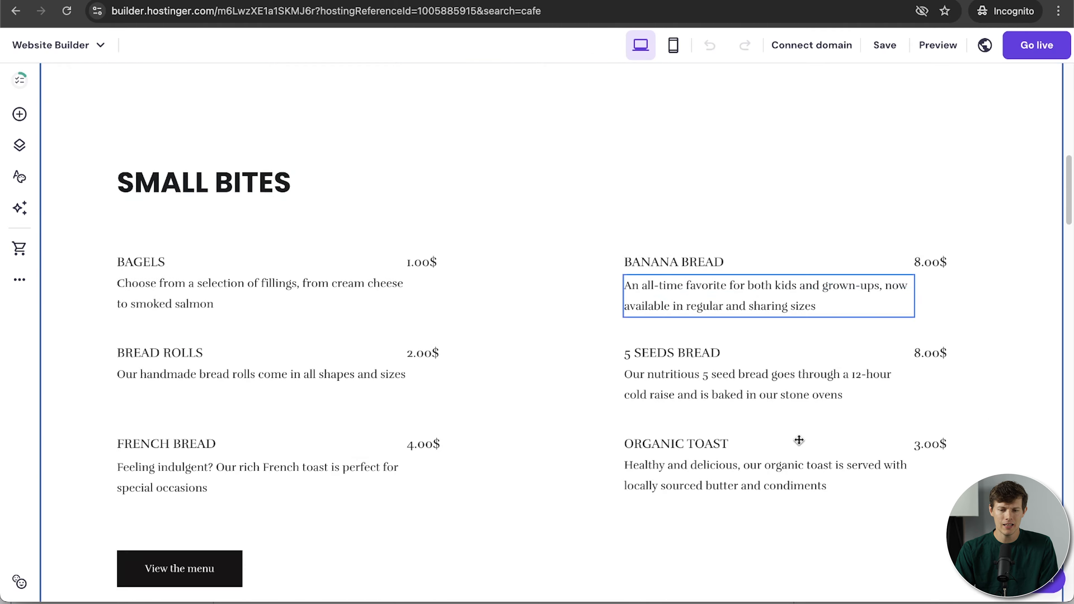
{"action": "scroll", "coordinate": [615, 492], "scroll_direction": "up", "scroll_amount": 20}
{"action": "scroll", "coordinate": [614, 492], "scroll_direction": "down", "scroll_amount": 13}
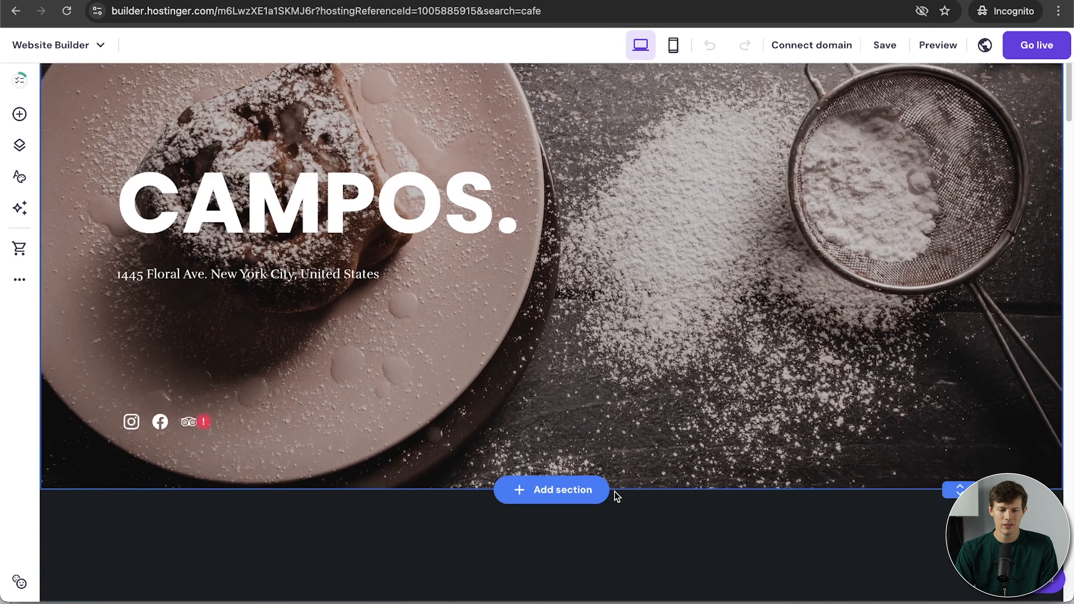
{"action": "scroll", "coordinate": [614, 492], "scroll_direction": "up", "scroll_amount": 1}
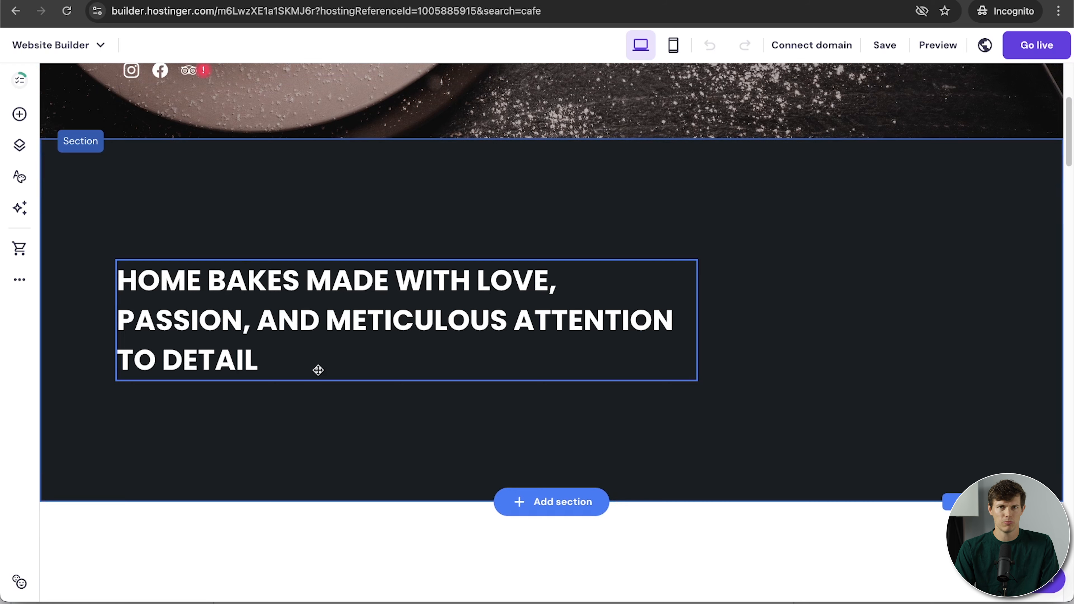
{"action": "scroll", "coordinate": [702, 441], "scroll_direction": "down", "scroll_amount": 12}
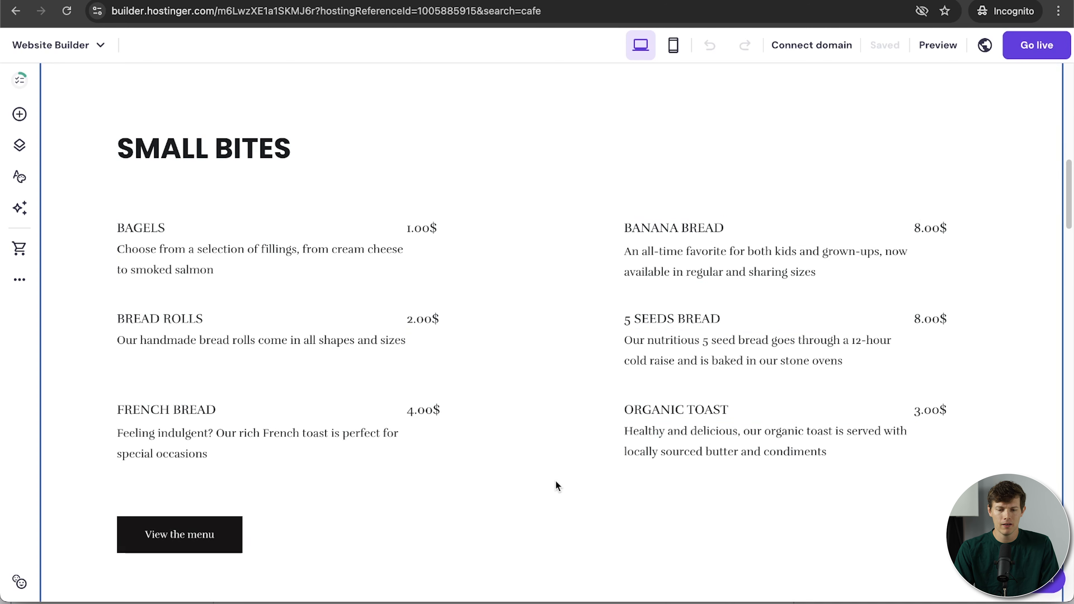
{"action": "scroll", "coordinate": [556, 482], "scroll_direction": "down", "scroll_amount": 10}
{"action": "scroll", "coordinate": [556, 485], "scroll_direction": "down", "scroll_amount": 7}
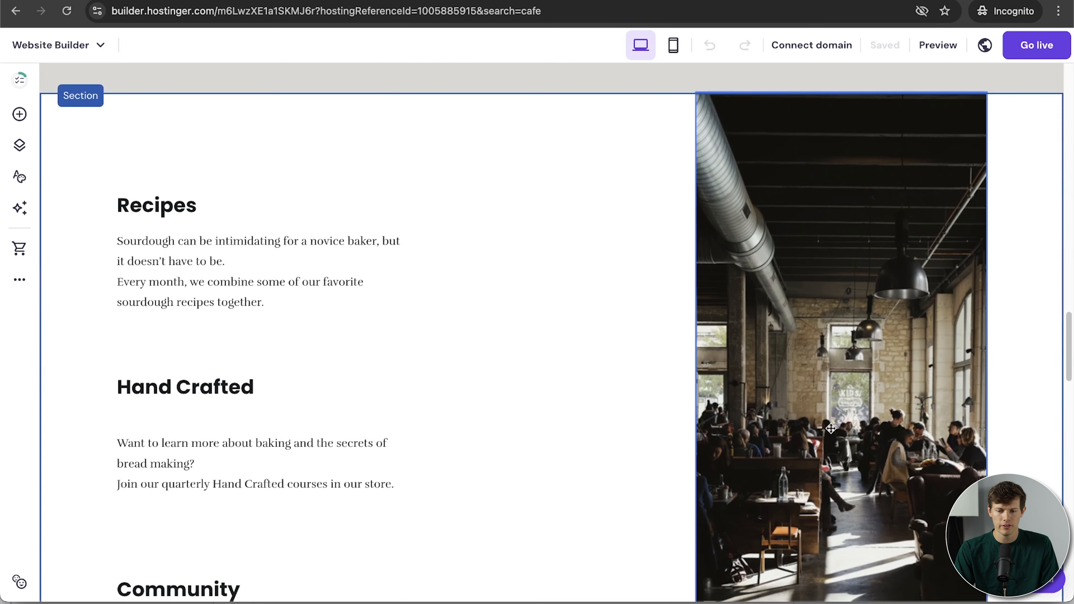
{"action": "scroll", "coordinate": [542, 408], "scroll_direction": "up", "scroll_amount": 2}
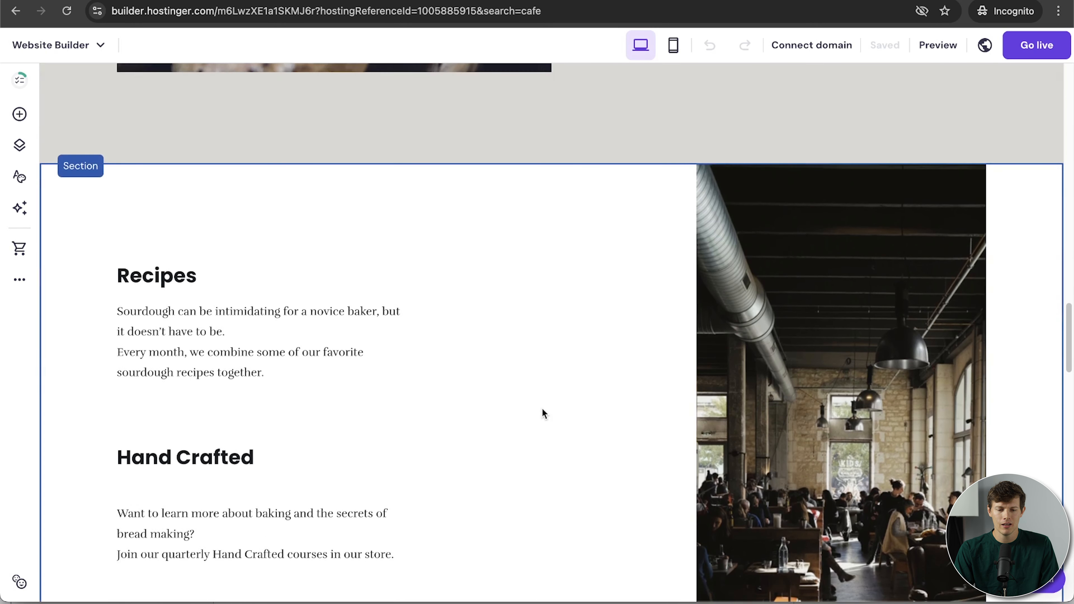
{"action": "scroll", "coordinate": [542, 408], "scroll_direction": "down", "scroll_amount": 3}
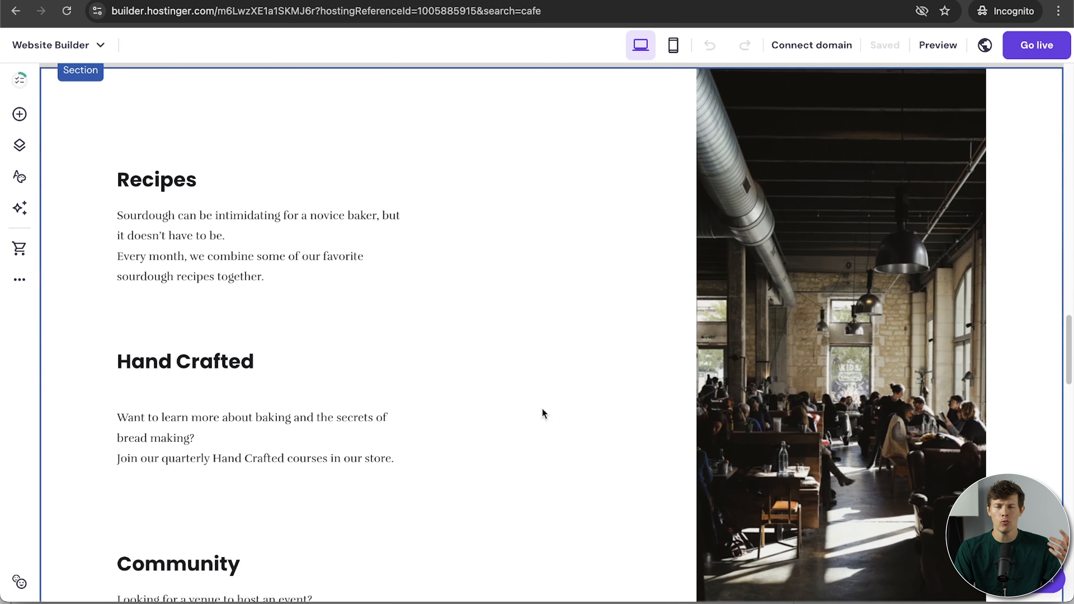
{"action": "scroll", "coordinate": [542, 409], "scroll_direction": "down", "scroll_amount": 2}
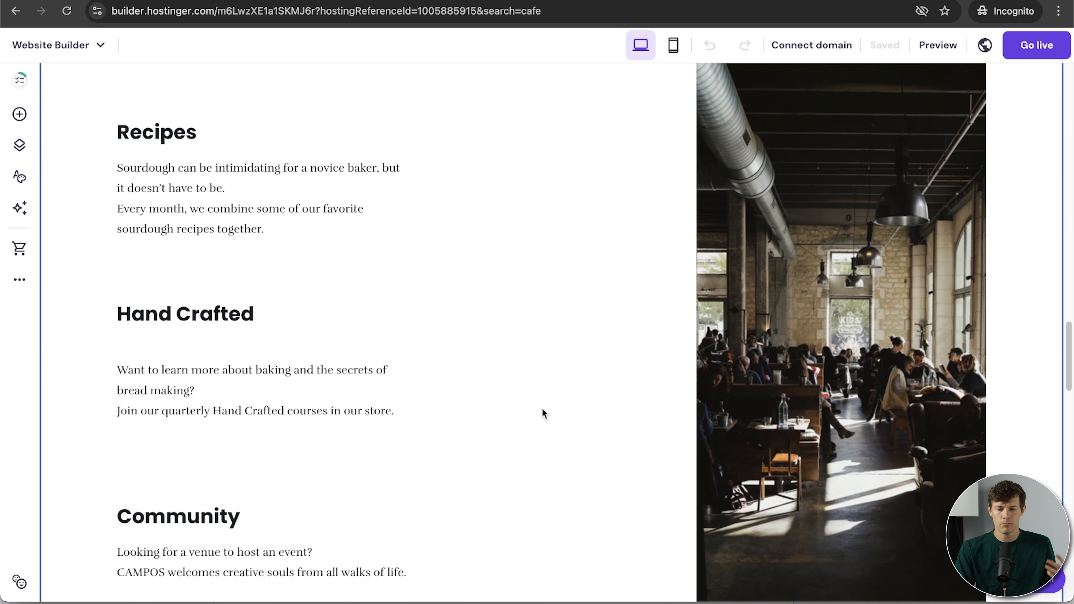
{"action": "scroll", "coordinate": [542, 408], "scroll_direction": "up", "scroll_amount": 15}
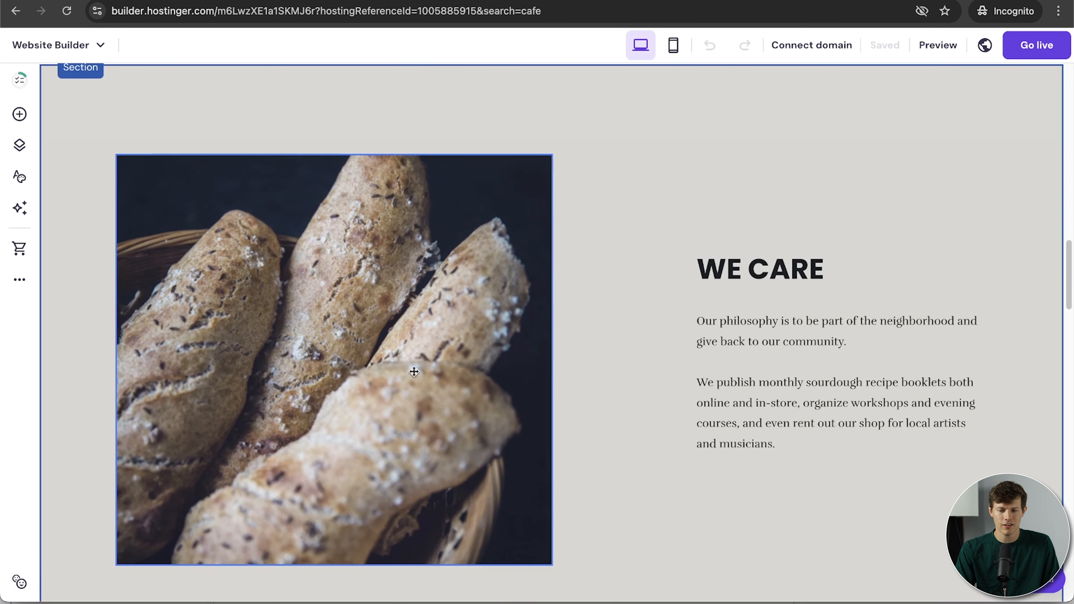
Move the WE CARE bread photo further to the right.
{"action": "left_click", "coordinate": [396, 370]}
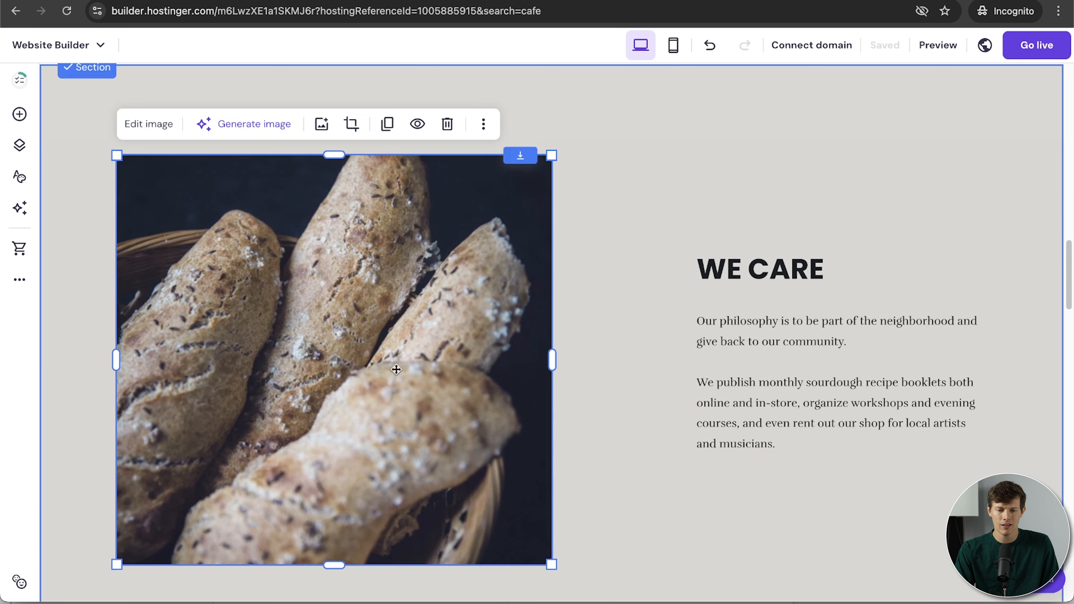
{"action": "left_click_drag", "start_coordinate": [387, 370], "coordinate": [431, 369]}
{"action": "scroll", "coordinate": [425, 205], "scroll_direction": "up", "scroll_amount": 2}
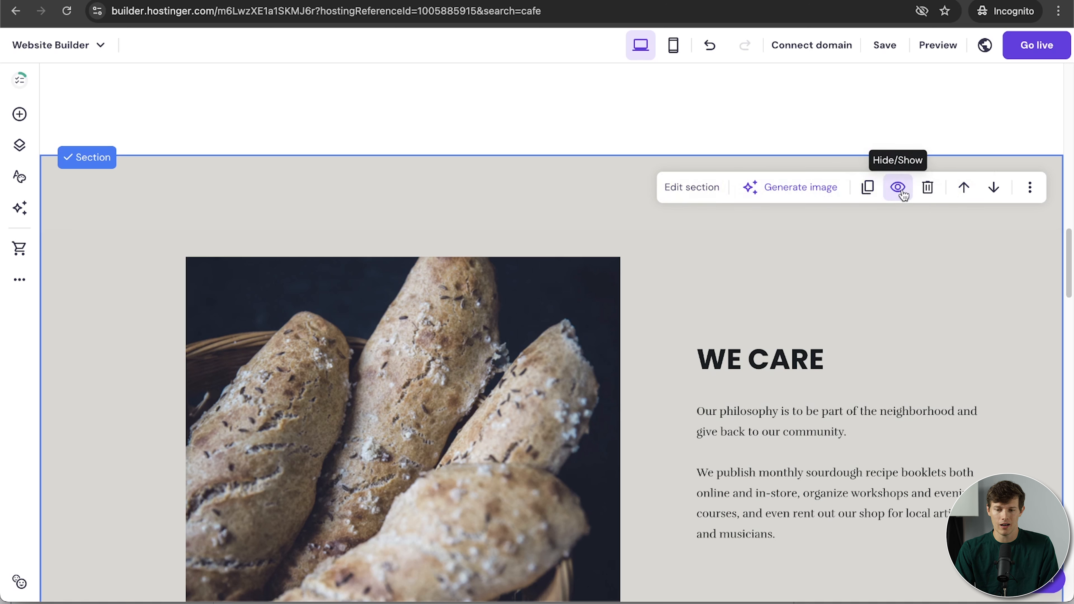
Set the WE CARE section's row height to 22 and row gap to 17, and nudge the photo again.
{"action": "left_click", "coordinate": [697, 189]}
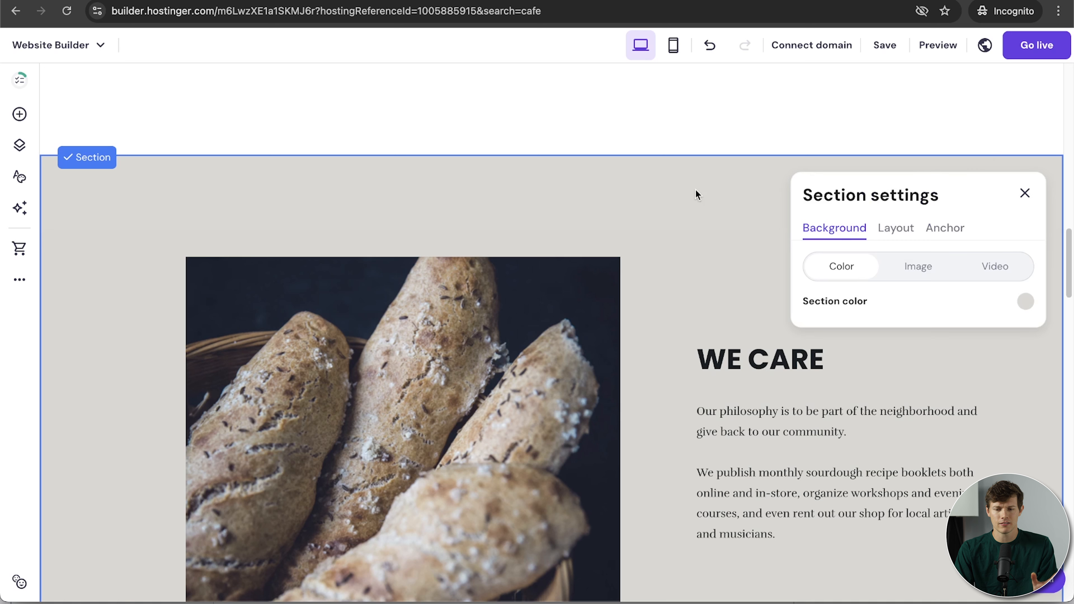
{"action": "left_click", "coordinate": [894, 231]}
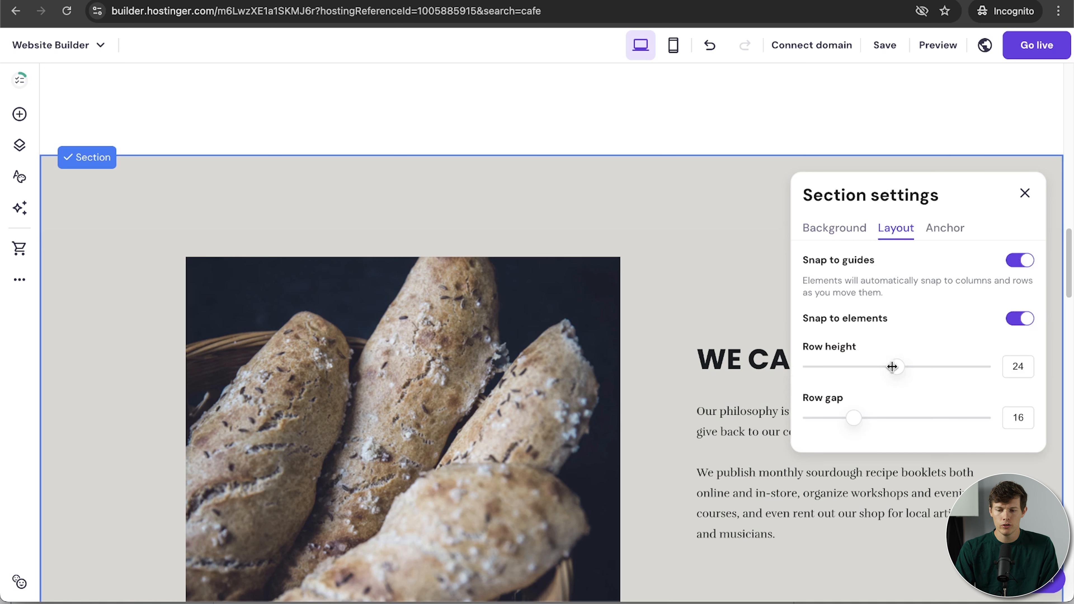
{"action": "mouse_move", "coordinate": [897, 371]}
{"action": "left_mouse_down"}
{"action": "mouse_move", "coordinate": [916, 372]}
{"action": "mouse_move", "coordinate": [883, 379]}
{"action": "left_mouse_up"}
{"action": "left_click_drag", "start_coordinate": [853, 416], "coordinate": [858, 417]}
{"action": "mouse_move", "coordinate": [359, 329]}
{"action": "left_mouse_down"}
{"action": "mouse_move", "coordinate": [391, 307]}
{"action": "mouse_move", "coordinate": [340, 329]}
{"action": "mouse_move", "coordinate": [375, 321]}
{"action": "left_mouse_up"}
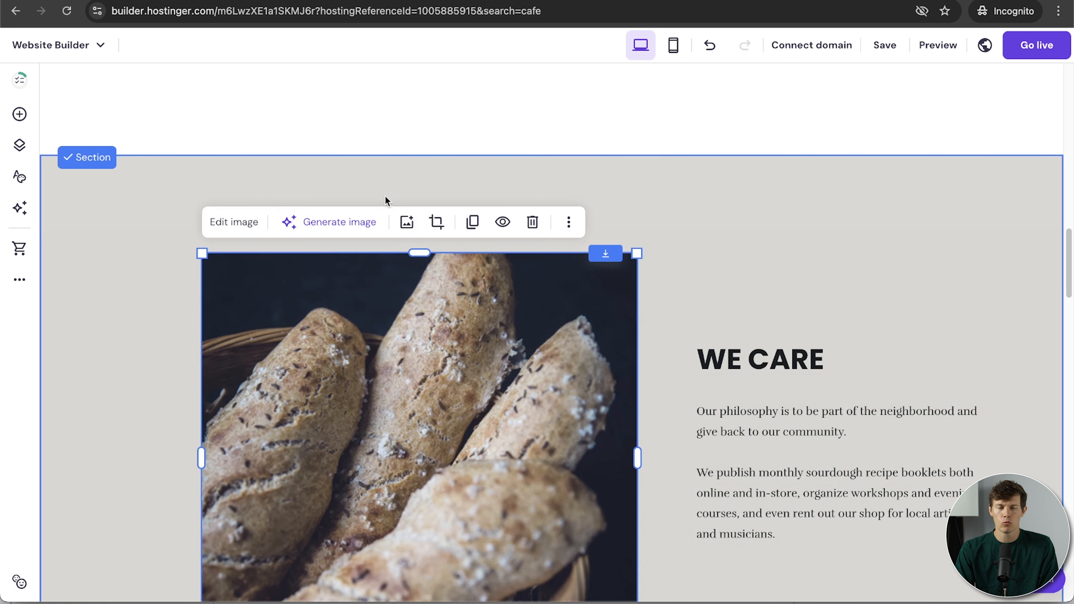
{"action": "left_click", "coordinate": [133, 223]}
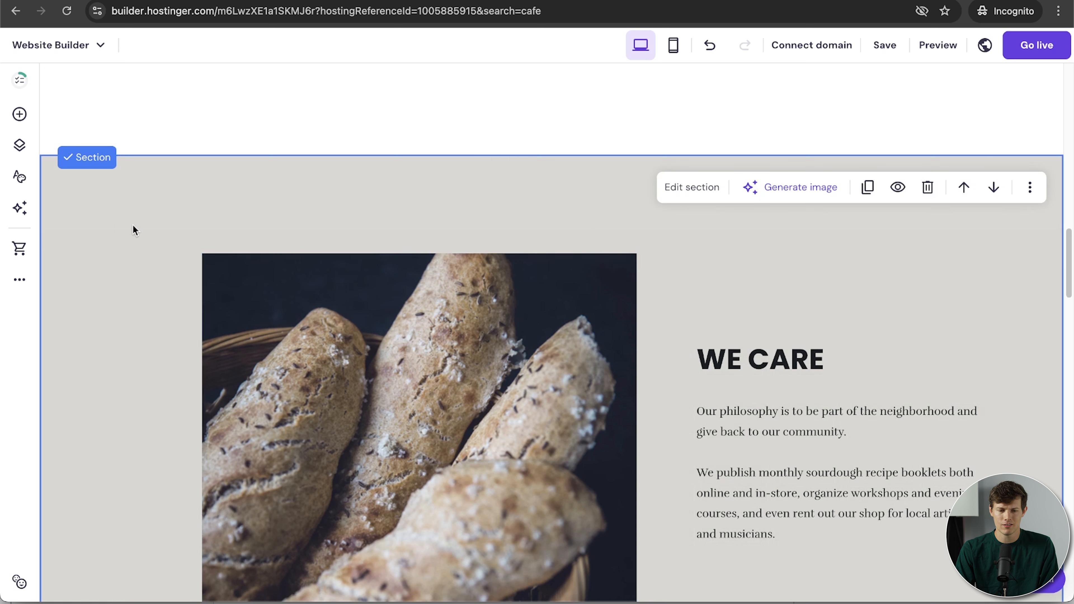
{"action": "left_click", "coordinate": [685, 186]}
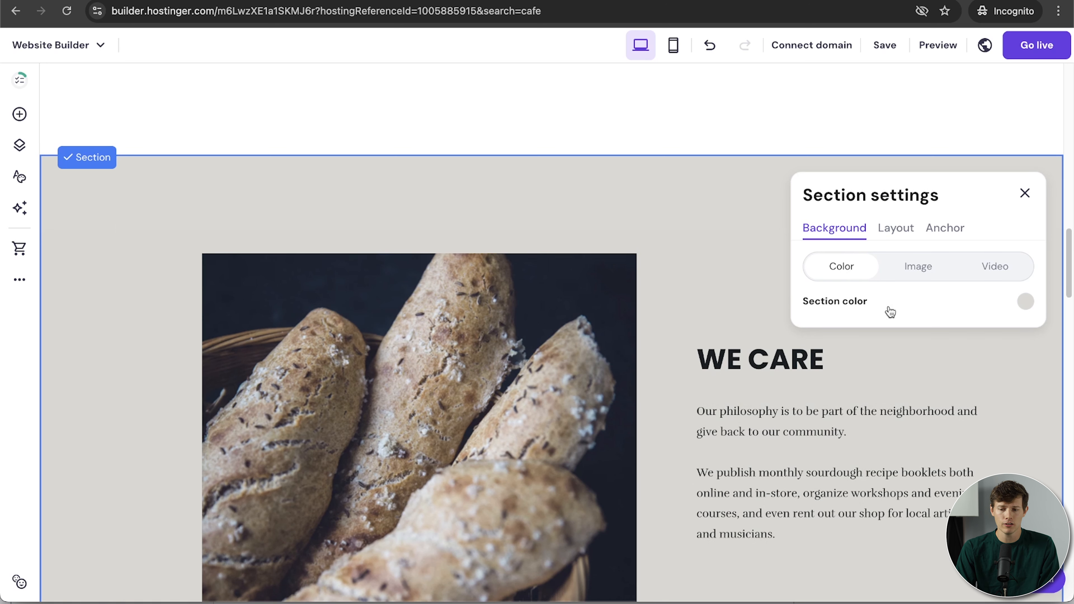
Use the coffee-bean photo as the section background with a stronger dark overlay.
{"action": "left_click", "coordinate": [913, 278]}
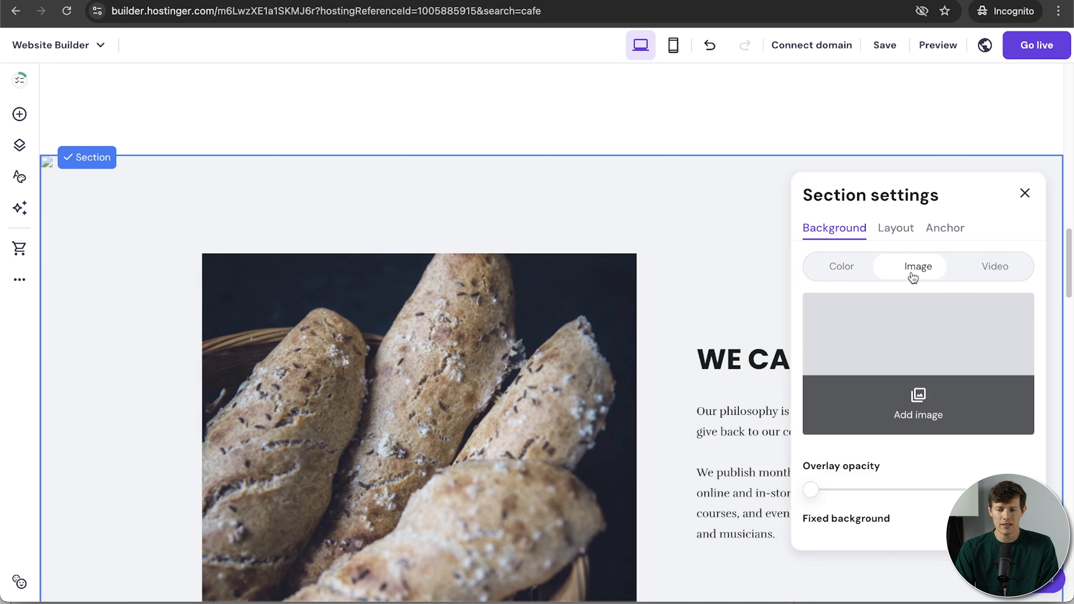
{"action": "left_click", "coordinate": [928, 355]}
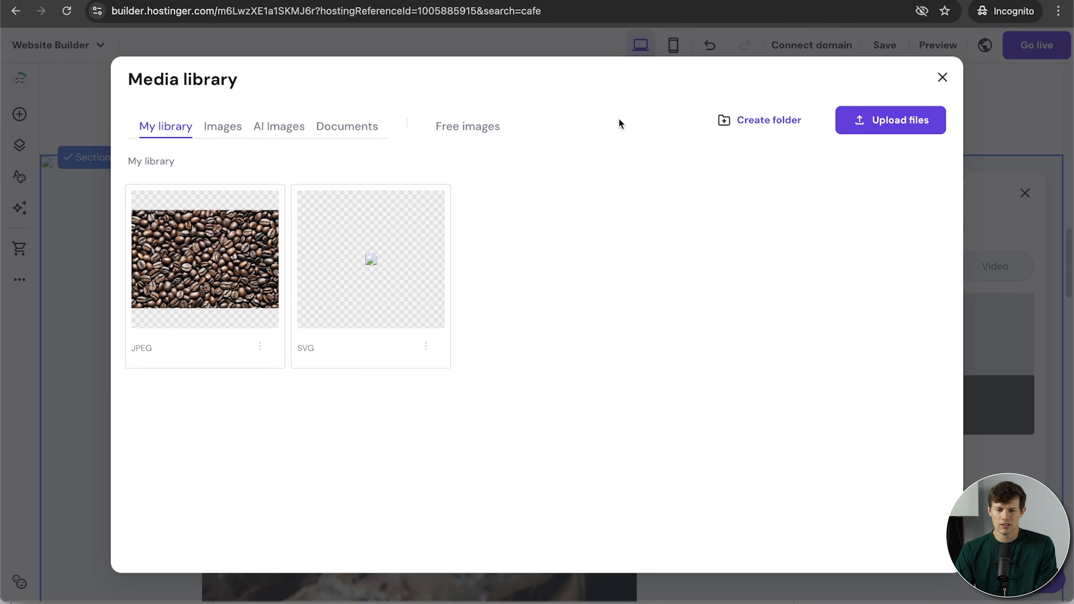
{"action": "mouse_move", "coordinate": [199, 249]}
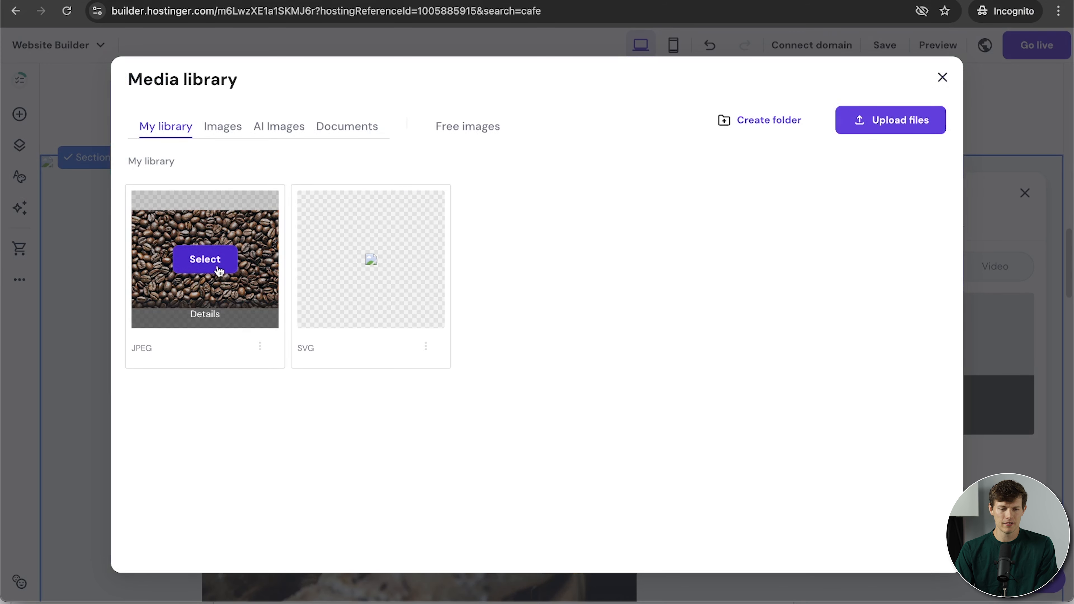
{"action": "left_click", "coordinate": [205, 259]}
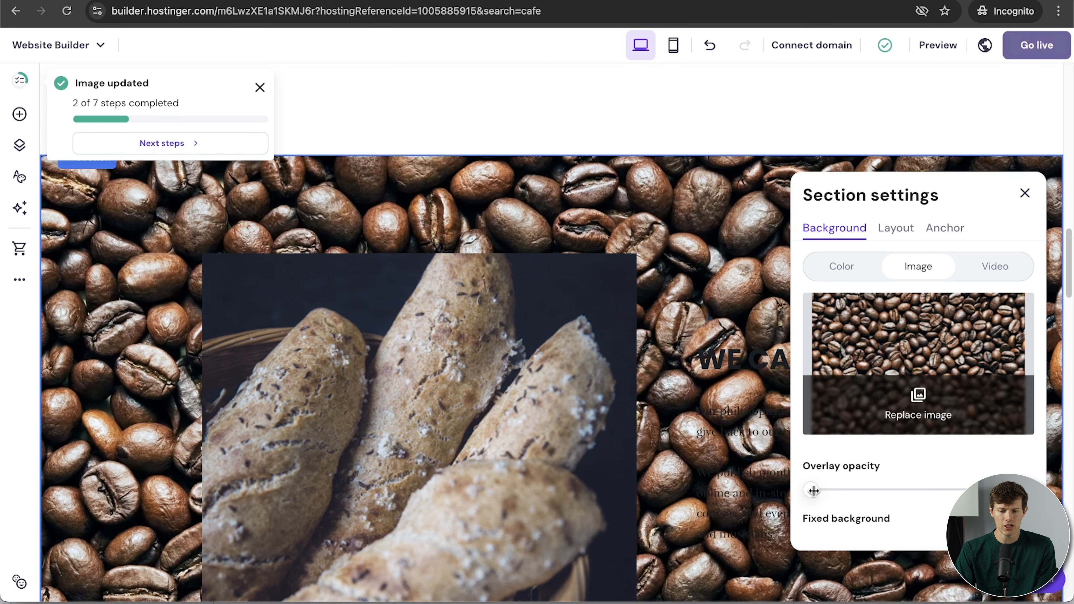
{"action": "left_click_drag", "start_coordinate": [812, 490], "coordinate": [952, 492]}
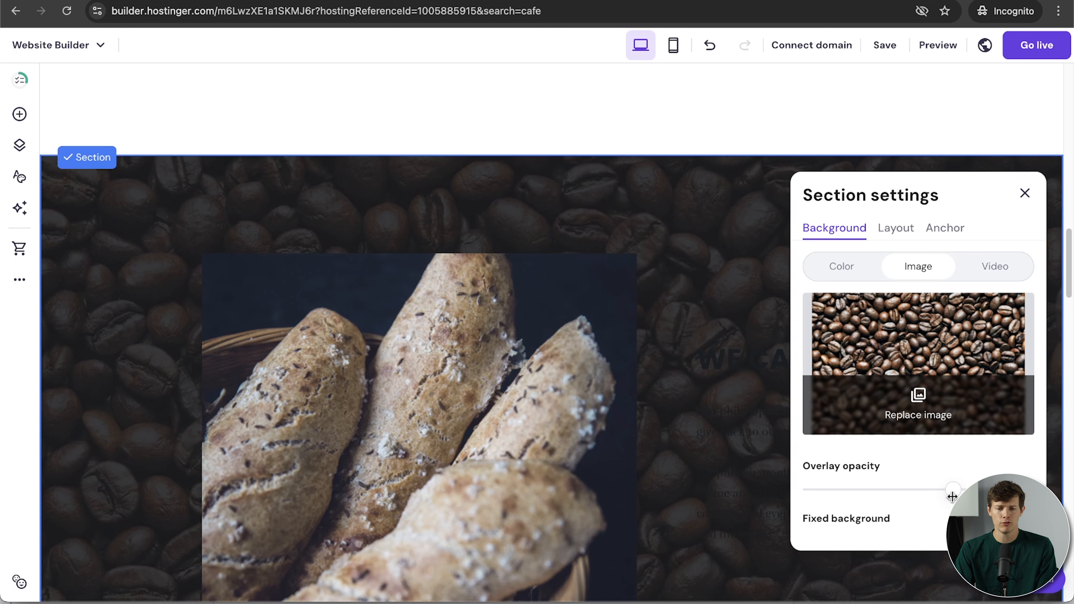
Make the section background fixed while scrolling.
{"action": "scroll", "coordinate": [650, 339], "scroll_direction": "down", "scroll_amount": 3}
{"action": "scroll", "coordinate": [650, 340], "scroll_direction": "up", "scroll_amount": 4}
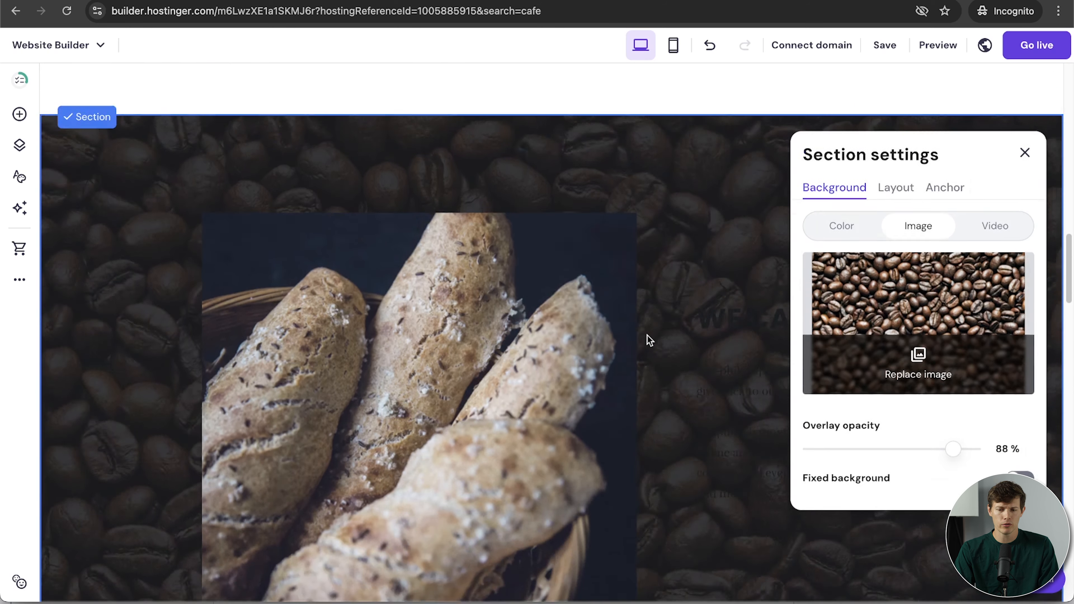
{"action": "scroll", "coordinate": [650, 340], "scroll_direction": "down", "scroll_amount": 5}
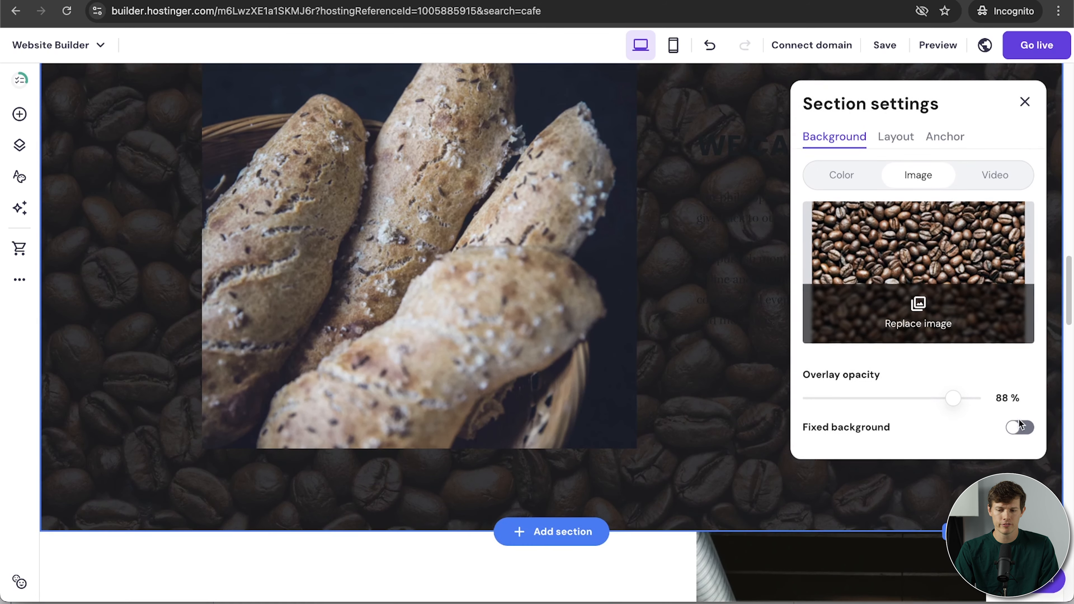
{"action": "left_click", "coordinate": [1029, 430]}
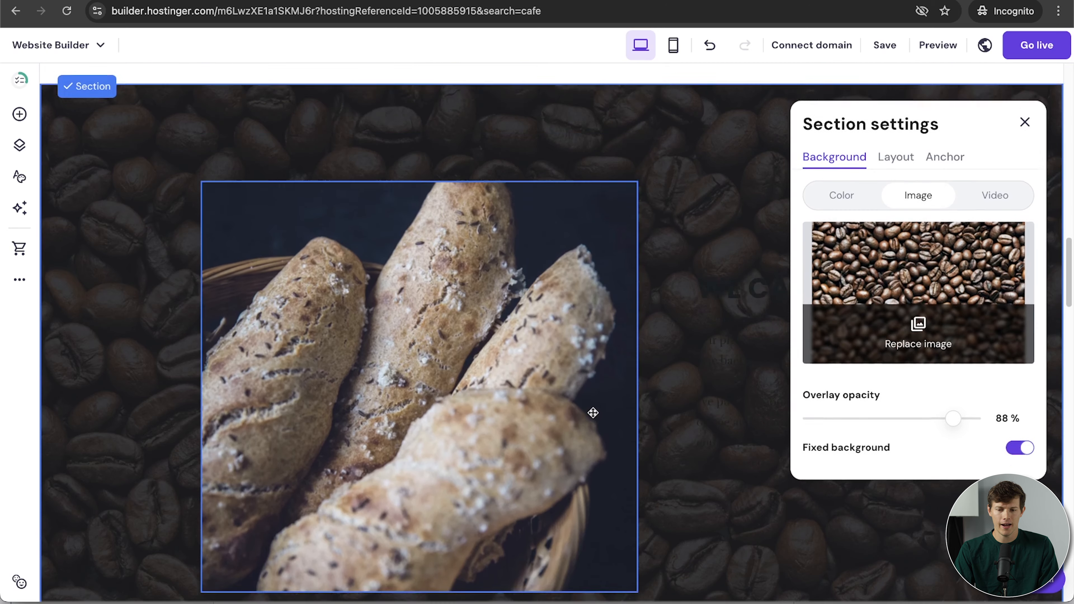
{"action": "scroll", "coordinate": [592, 413], "scroll_direction": "down", "scroll_amount": 1}
{"action": "scroll", "coordinate": [592, 413], "scroll_direction": "up", "scroll_amount": 3}
{"action": "scroll", "coordinate": [593, 412], "scroll_direction": "down", "scroll_amount": 5}
{"action": "scroll", "coordinate": [592, 412], "scroll_direction": "up", "scroll_amount": 6}
{"action": "scroll", "coordinate": [592, 412], "scroll_direction": "down", "scroll_amount": 10}
{"action": "scroll", "coordinate": [593, 413], "scroll_direction": "up", "scroll_amount": 9}
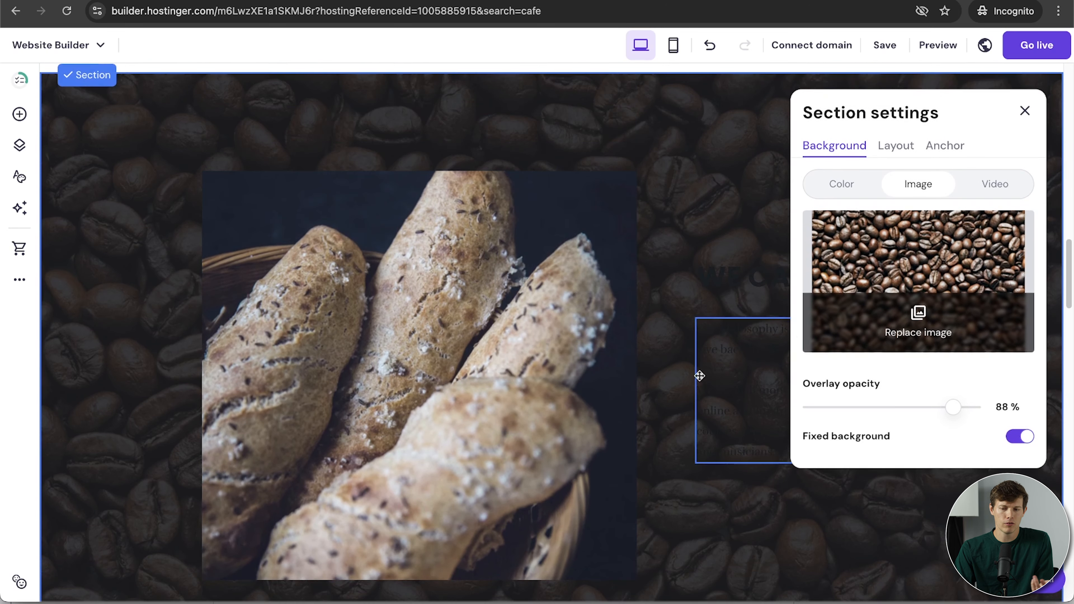
Try a video background at 25% overlay opacity, then switch to a plain grey colour.
{"action": "left_click", "coordinate": [1003, 189]}
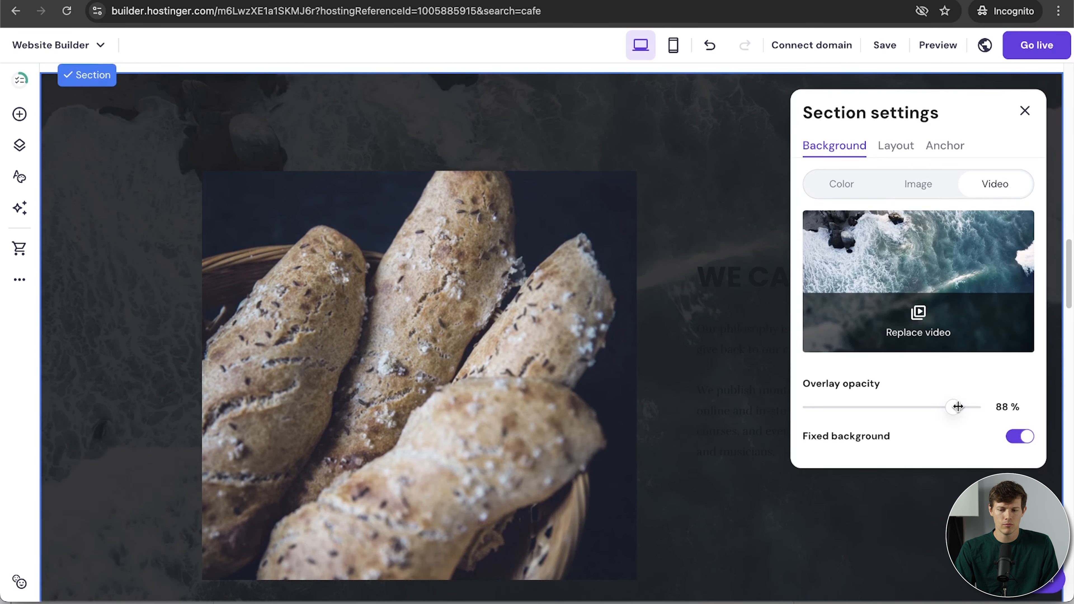
{"action": "left_click_drag", "start_coordinate": [954, 407], "coordinate": [851, 407]}
{"action": "scroll", "coordinate": [789, 314], "scroll_direction": "down", "scroll_amount": 2}
{"action": "scroll", "coordinate": [789, 315], "scroll_direction": "up", "scroll_amount": 3}
{"action": "scroll", "coordinate": [789, 315], "scroll_direction": "down", "scroll_amount": 2}
{"action": "left_click", "coordinate": [839, 175]}
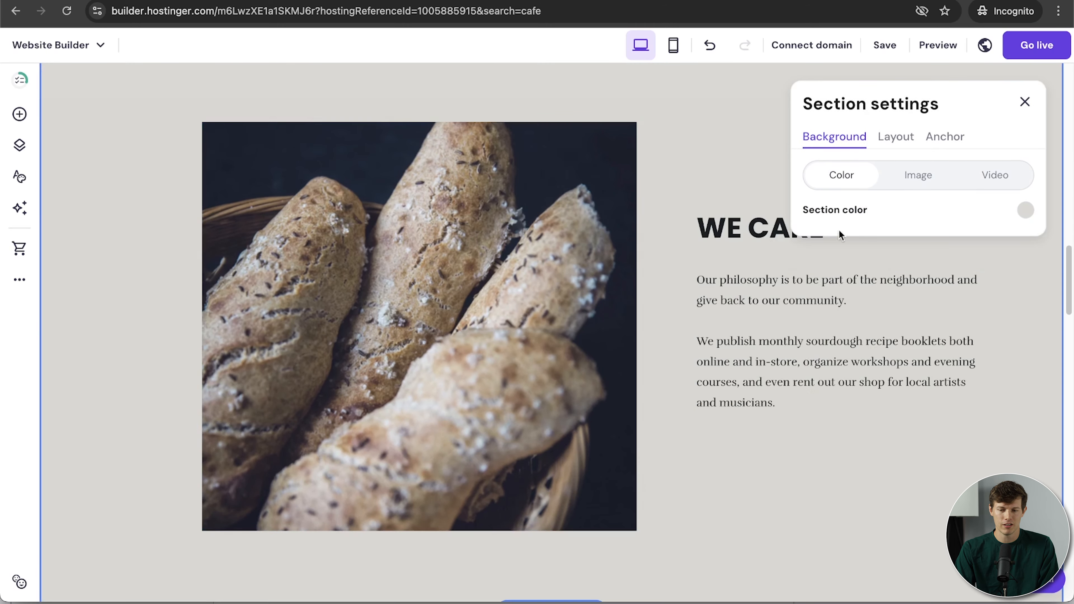
Name the WE CARE section's anchor 'bread' so its URL ends in #bread, then close settings.
{"action": "left_click", "coordinate": [895, 144]}
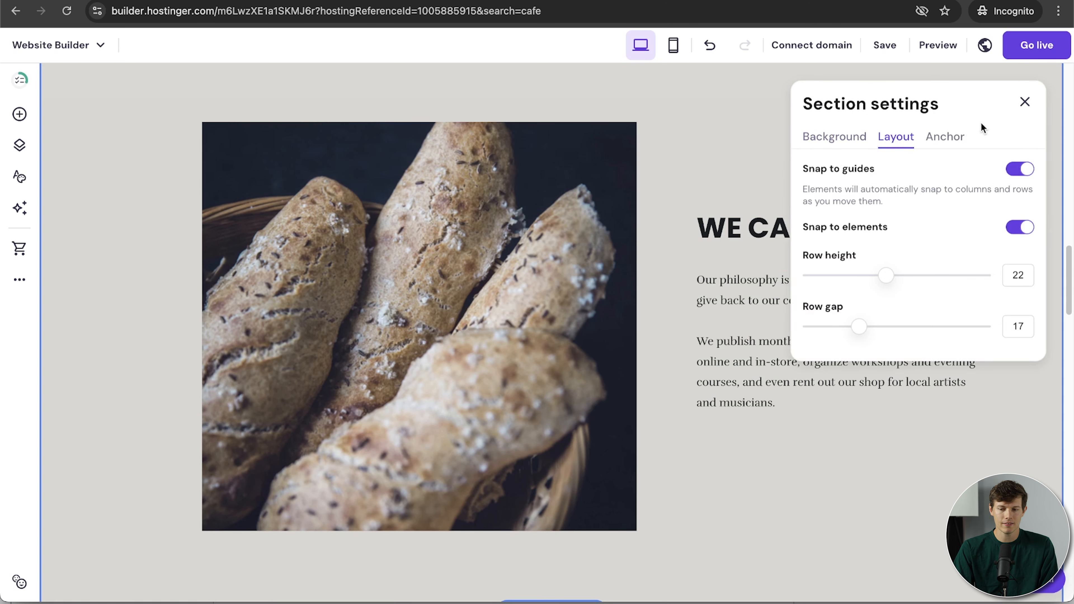
{"action": "left_click", "coordinate": [940, 142]}
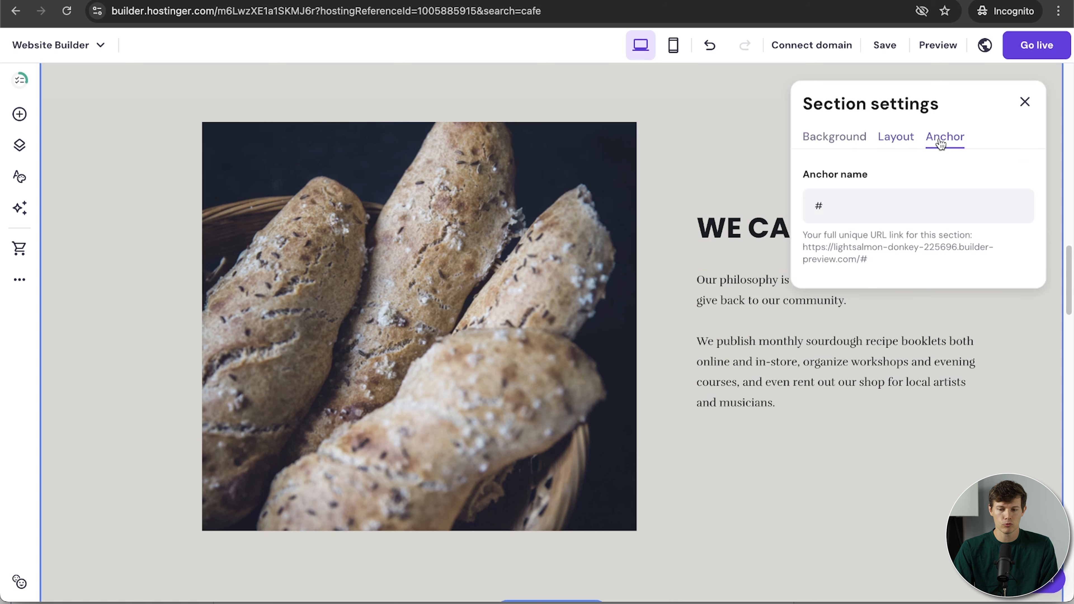
{"action": "scroll", "coordinate": [141, 324], "scroll_direction": "down", "scroll_amount": 5}
{"action": "scroll", "coordinate": [141, 323], "scroll_direction": "up", "scroll_amount": 7}
{"action": "scroll", "coordinate": [141, 323], "scroll_direction": "down", "scroll_amount": 2}
{"action": "scroll", "coordinate": [140, 322], "scroll_direction": "down", "scroll_amount": 1}
{"action": "left_click", "coordinate": [851, 214]}
{"action": "type", "text": "bread"}
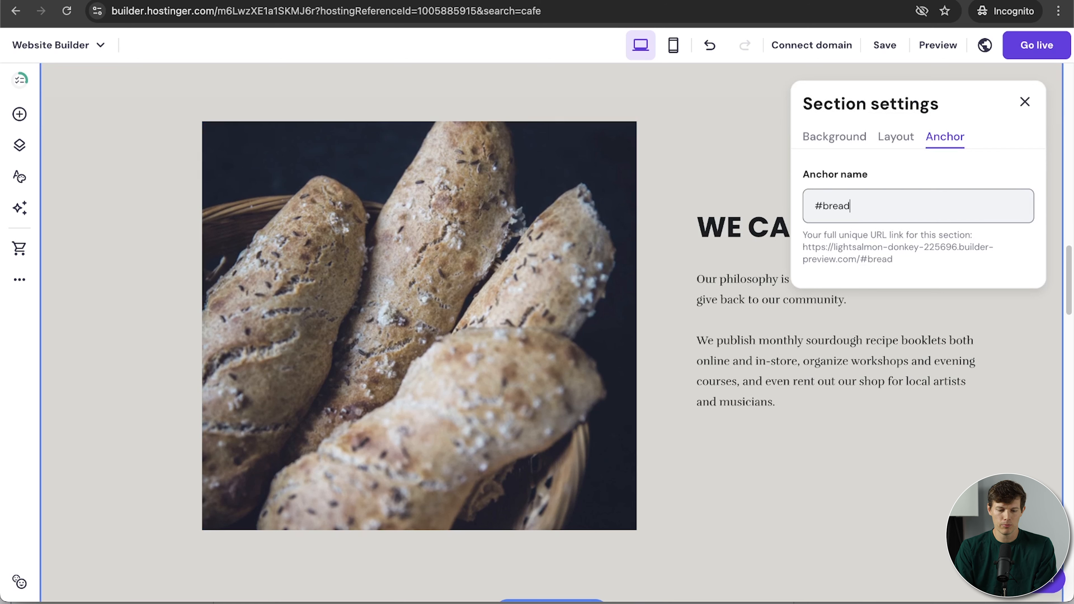
{"action": "key", "text": "ctrl+a"}
{"action": "left_click_drag", "start_coordinate": [908, 265], "coordinate": [803, 252]}
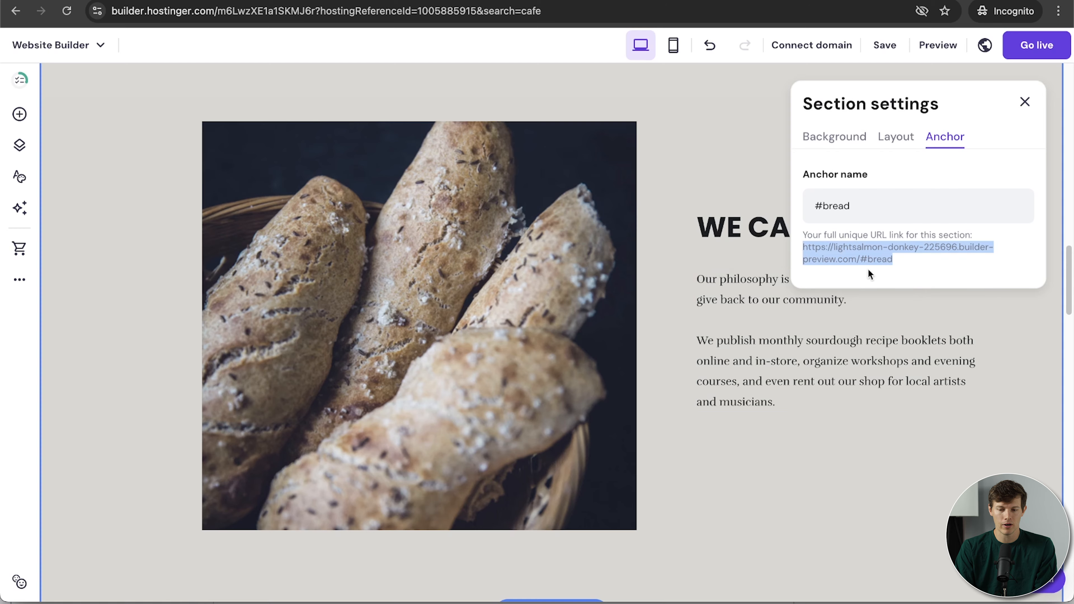
{"action": "left_click", "coordinate": [733, 472]}
{"action": "scroll", "coordinate": [777, 272], "scroll_direction": "up", "scroll_amount": 15}
Rewrite the WE CARE heading text to 'WE LOVE COFFEE'.
{"action": "scroll", "coordinate": [777, 272], "scroll_direction": "down", "scroll_amount": 16}
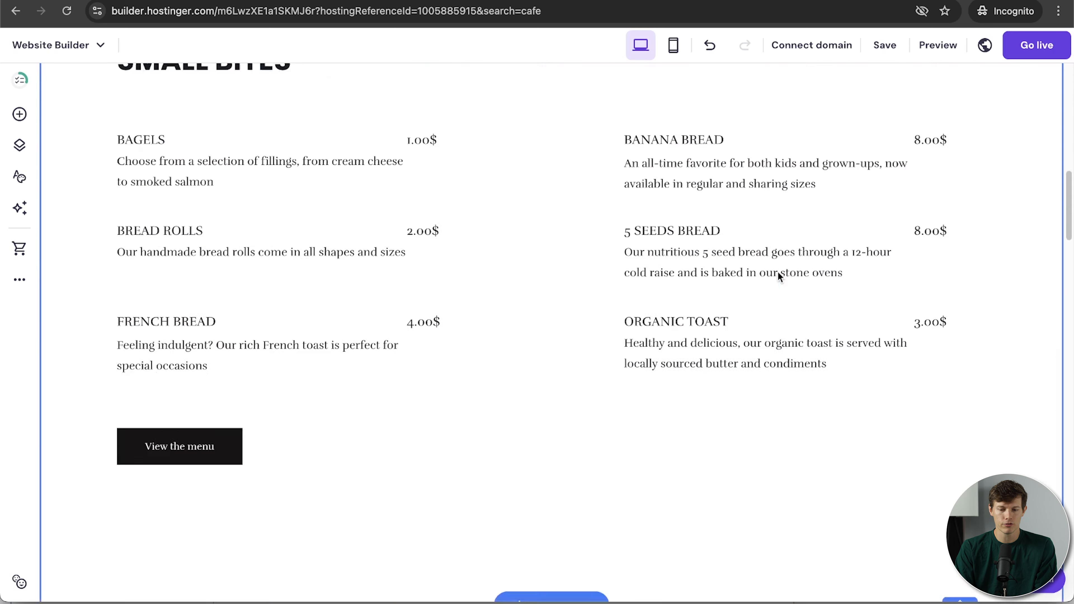
{"action": "scroll", "coordinate": [778, 272], "scroll_direction": "up", "scroll_amount": 2}
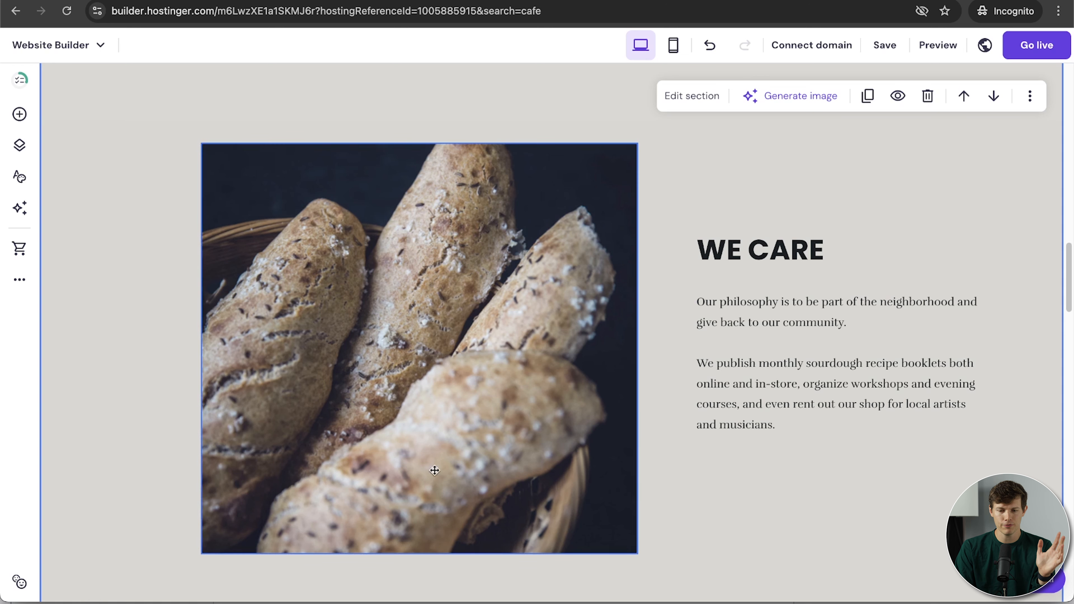
{"action": "scroll", "coordinate": [968, 384], "scroll_direction": "down", "scroll_amount": 1}
{"action": "scroll", "coordinate": [971, 386], "scroll_direction": "up", "scroll_amount": 2}
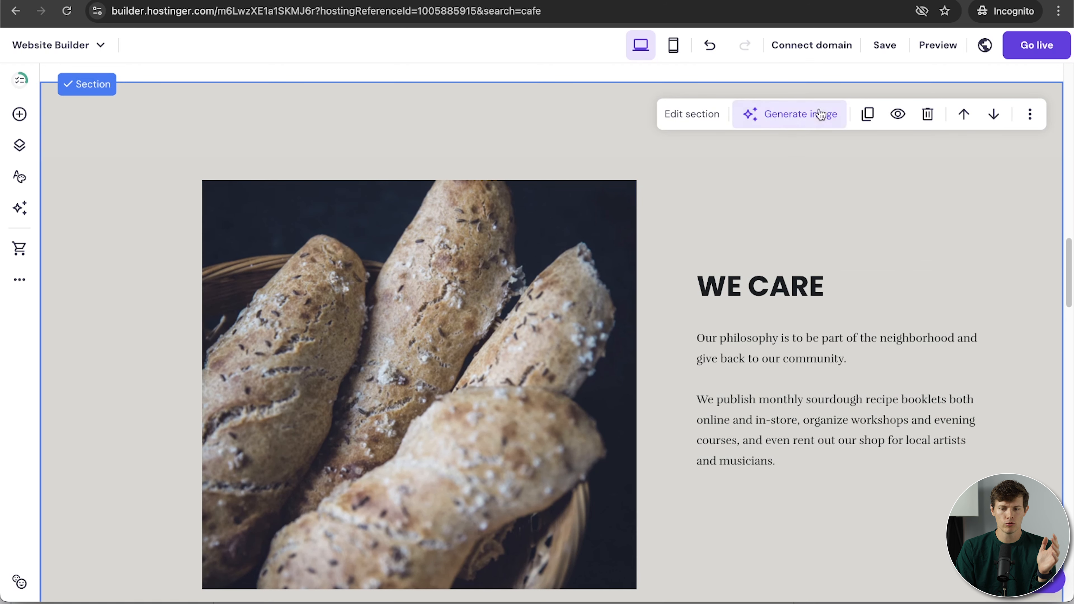
{"action": "scroll", "coordinate": [926, 250], "scroll_direction": "up", "scroll_amount": 1}
{"action": "scroll", "coordinate": [926, 249], "scroll_direction": "down", "scroll_amount": 3}
{"action": "scroll", "coordinate": [926, 250], "scroll_direction": "up", "scroll_amount": 1}
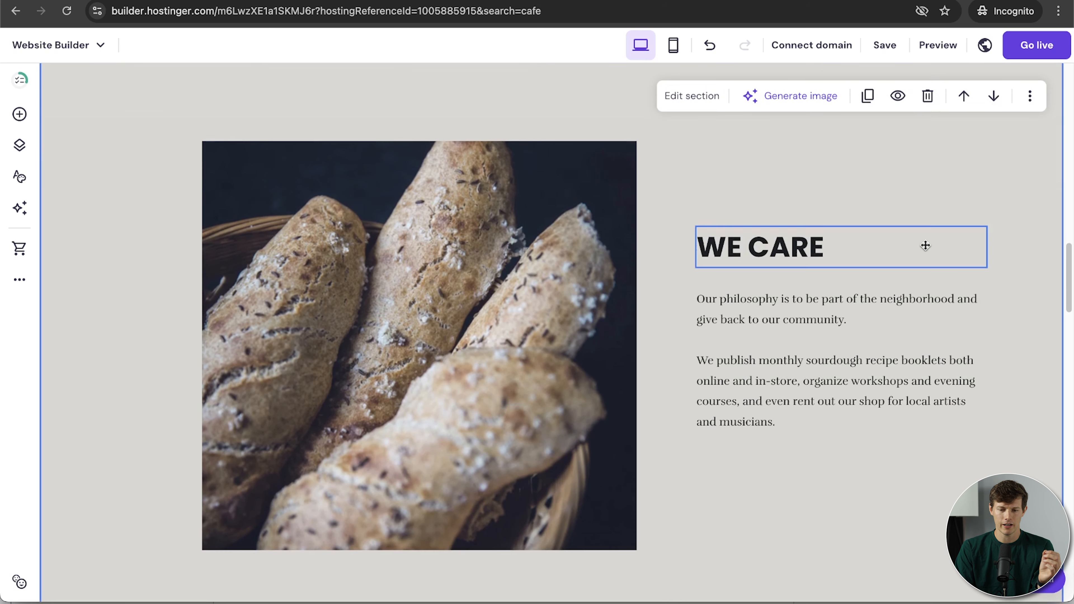
{"action": "left_click", "coordinate": [779, 249]}
{"action": "left_click", "coordinate": [779, 249]}
{"action": "left_click_drag", "start_coordinate": [840, 247], "coordinate": [710, 249]}
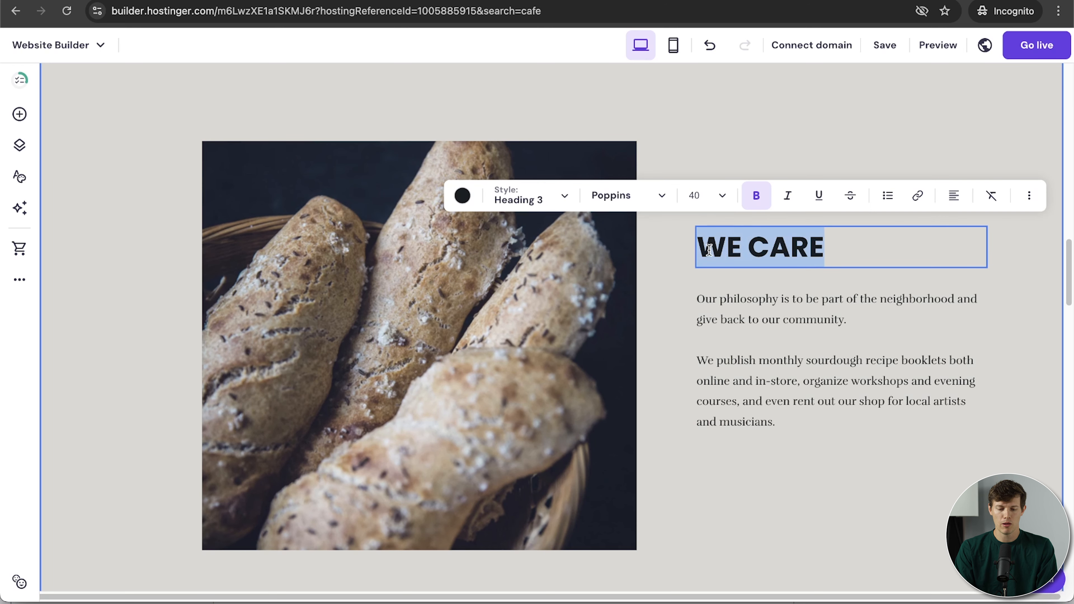
{"action": "type", "text": "WE MA"}
{"action": "key", "text": "BackSpace"}
{"action": "key", "text": "BackSpace"}
{"action": "type", "text": "LOVE COFFEE"}
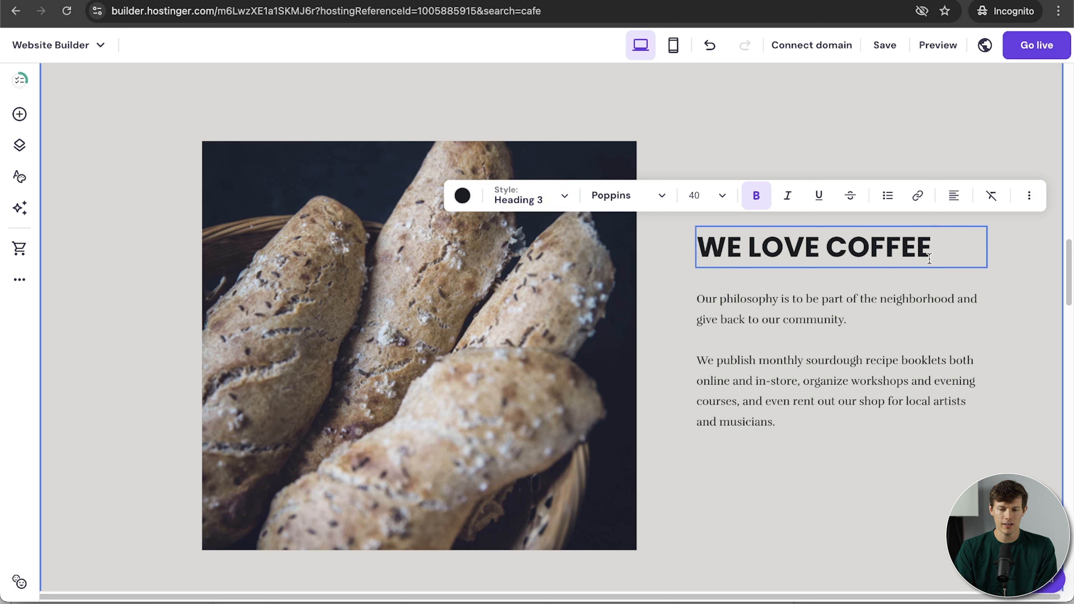
Keep the heading bold and apply Heading 3 style, after trying Heading 2.
{"action": "left_click_drag", "start_coordinate": [941, 251], "coordinate": [701, 257]}
{"action": "left_click", "coordinate": [757, 196]}
{"action": "left_click", "coordinate": [757, 195]}
{"action": "left_click", "coordinate": [614, 200]}
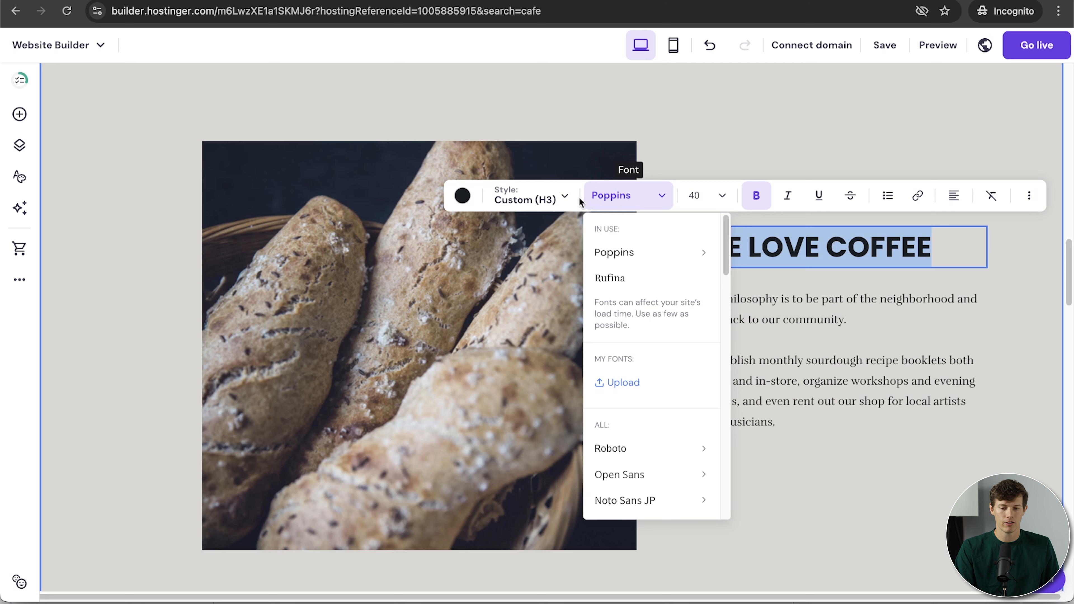
{"action": "left_click", "coordinate": [544, 206]}
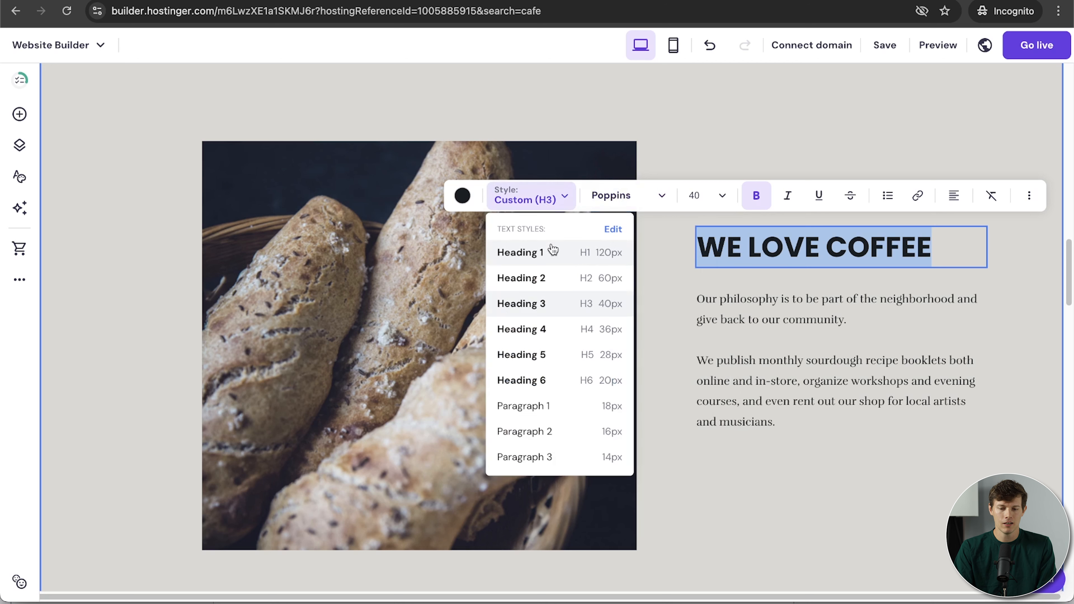
{"action": "left_click", "coordinate": [545, 287]}
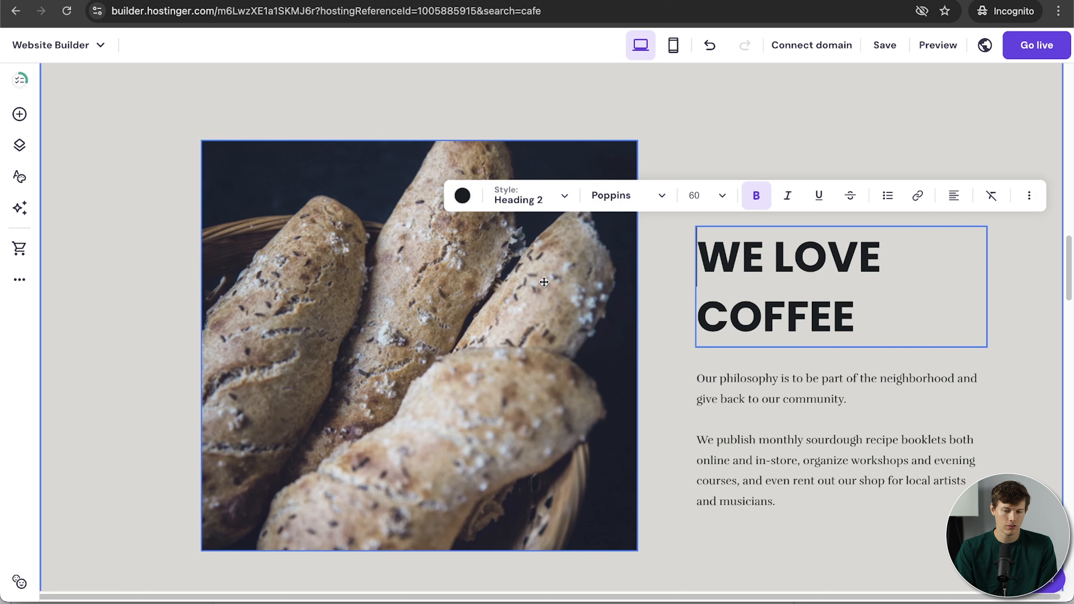
{"action": "left_click", "coordinate": [555, 199]}
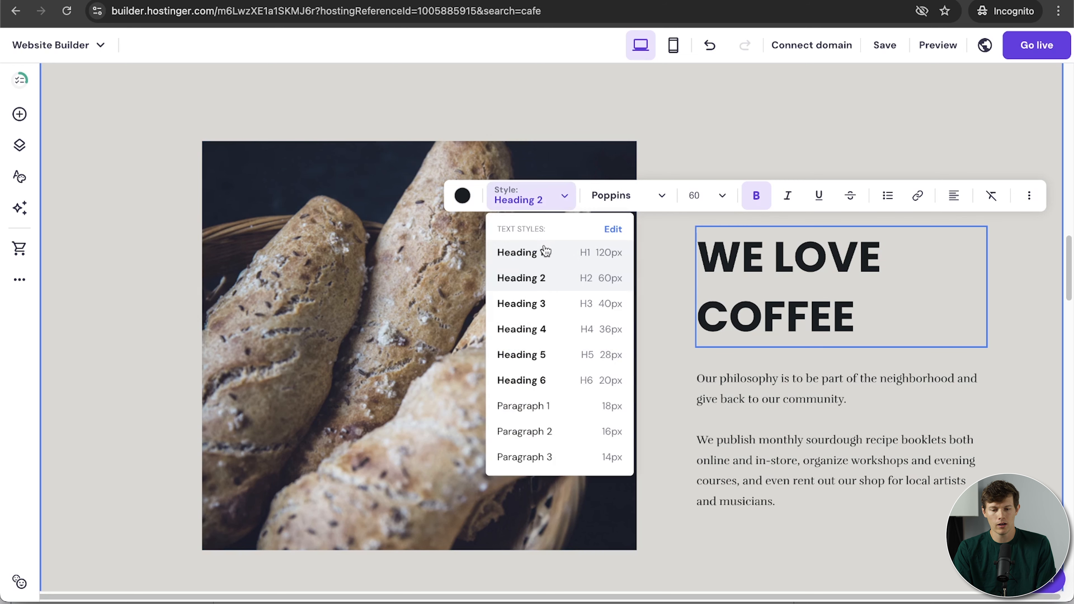
{"action": "left_click", "coordinate": [529, 303]}
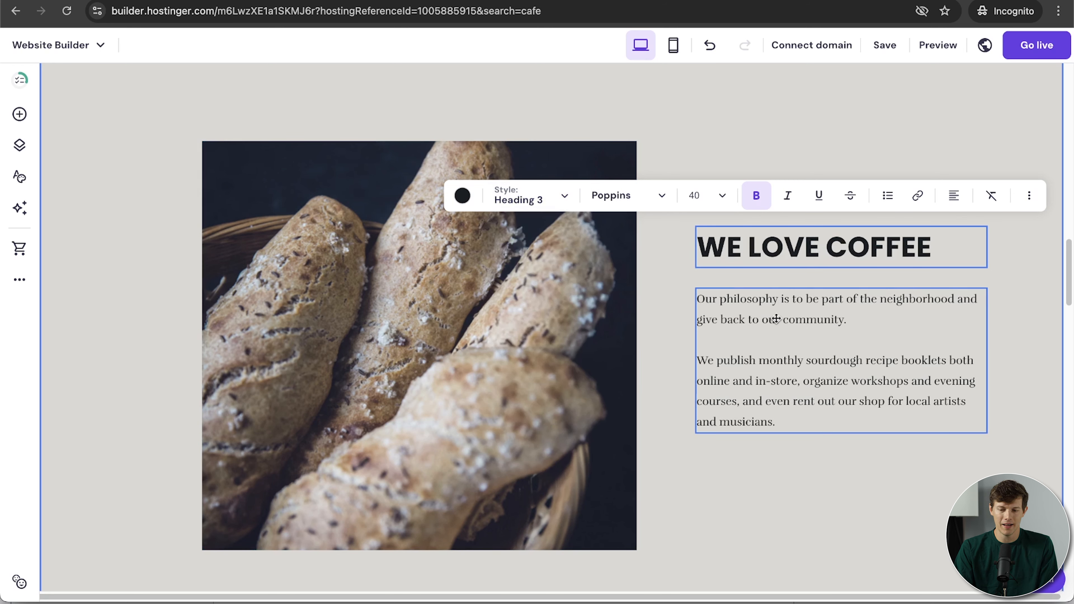
{"action": "left_click", "coordinate": [807, 318]}
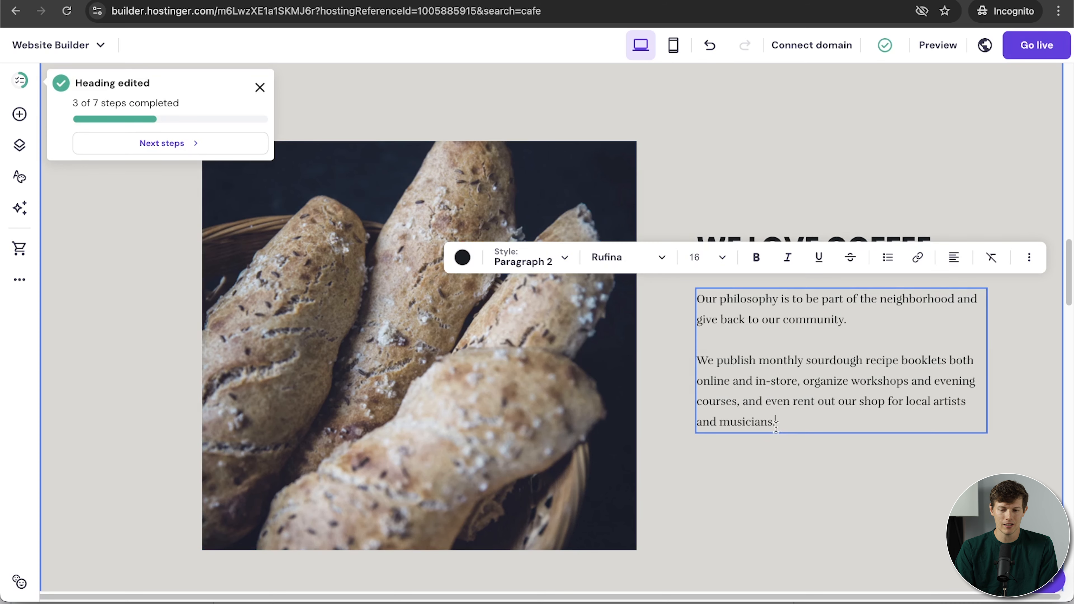
Select the paragraph text, then click inside it and type stray characters 'sadasd'.
{"action": "left_click_drag", "start_coordinate": [784, 422], "coordinate": [697, 298]}
{"action": "left_click", "coordinate": [749, 362]}
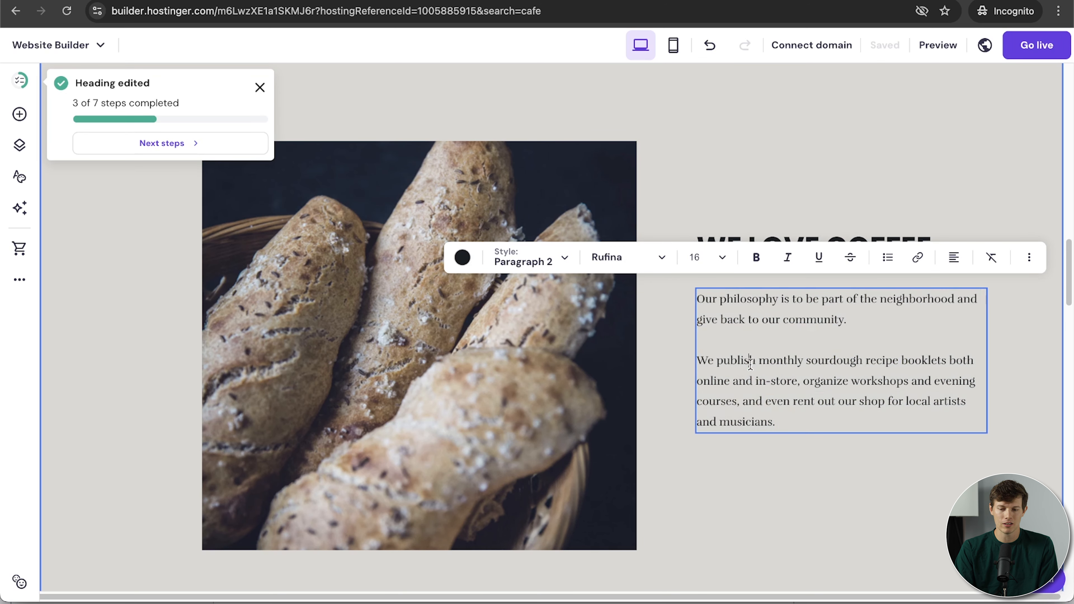
{"action": "type", "text": "sadasd"}
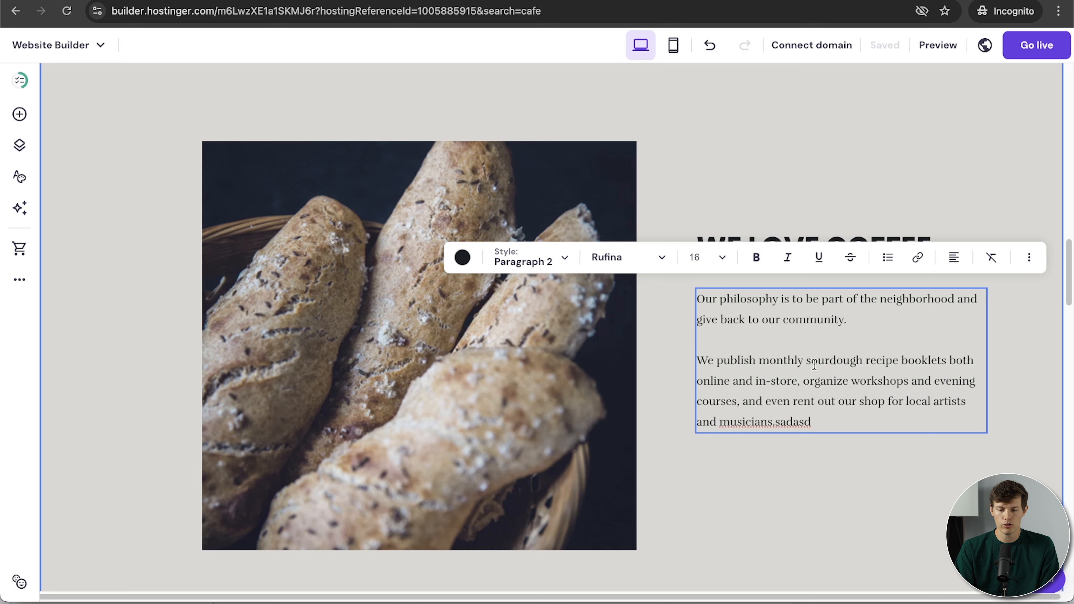
Link the words 'sourdough recipe' to the Contact page.
{"action": "left_click_drag", "start_coordinate": [806, 360], "coordinate": [887, 358]}
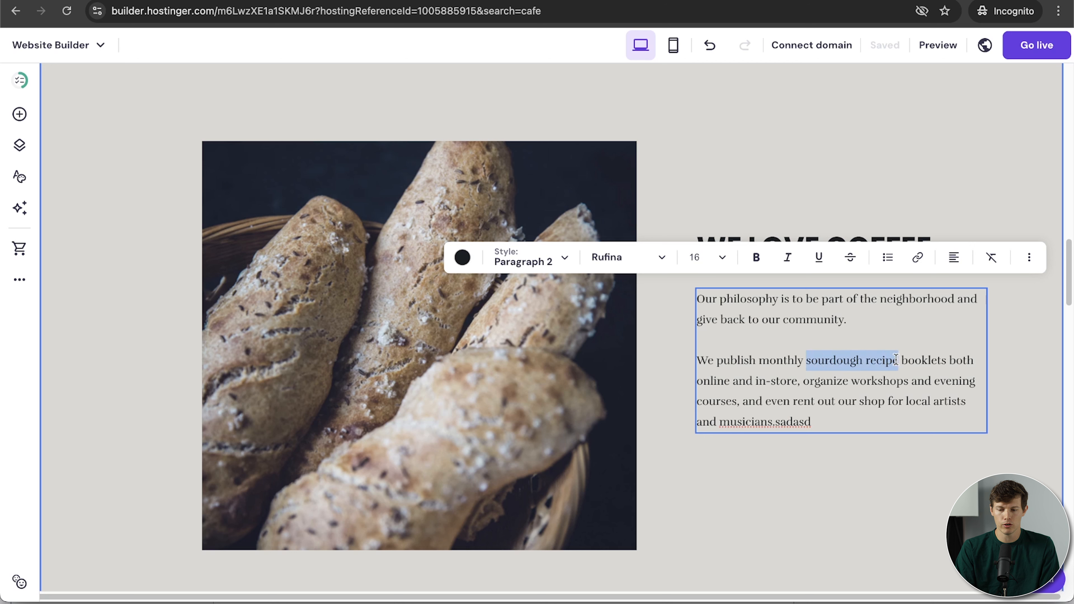
{"action": "left_click", "coordinate": [917, 257]}
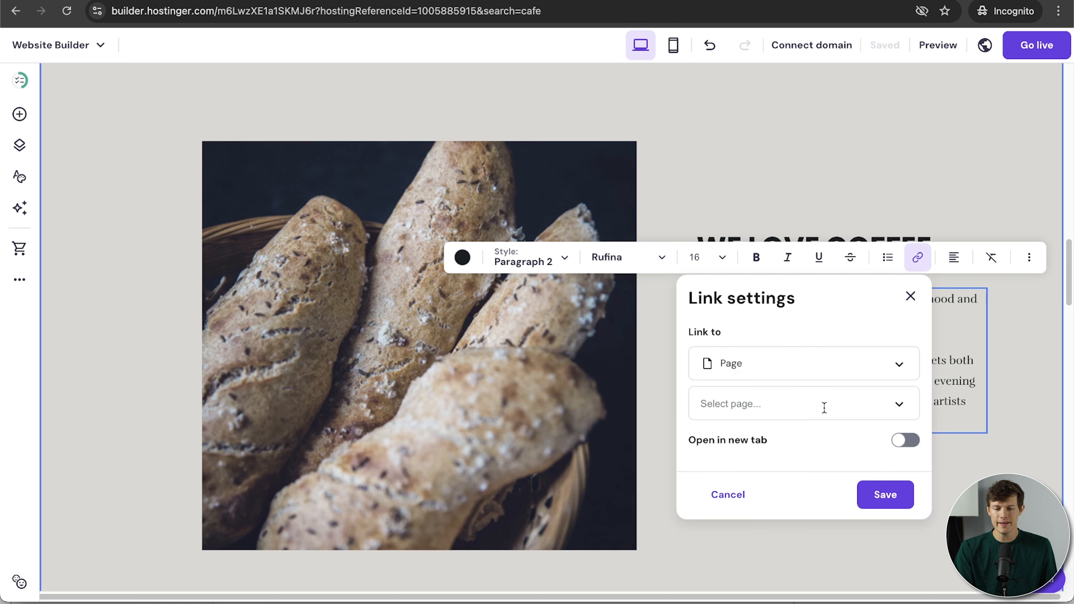
{"action": "left_click", "coordinate": [824, 406]}
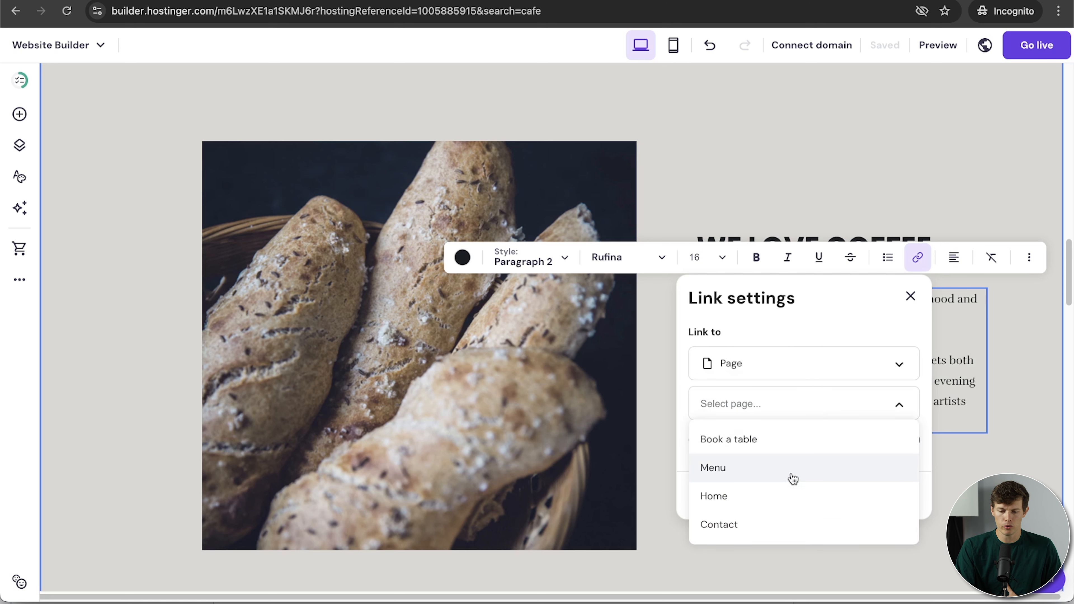
{"action": "left_click", "coordinate": [757, 521]}
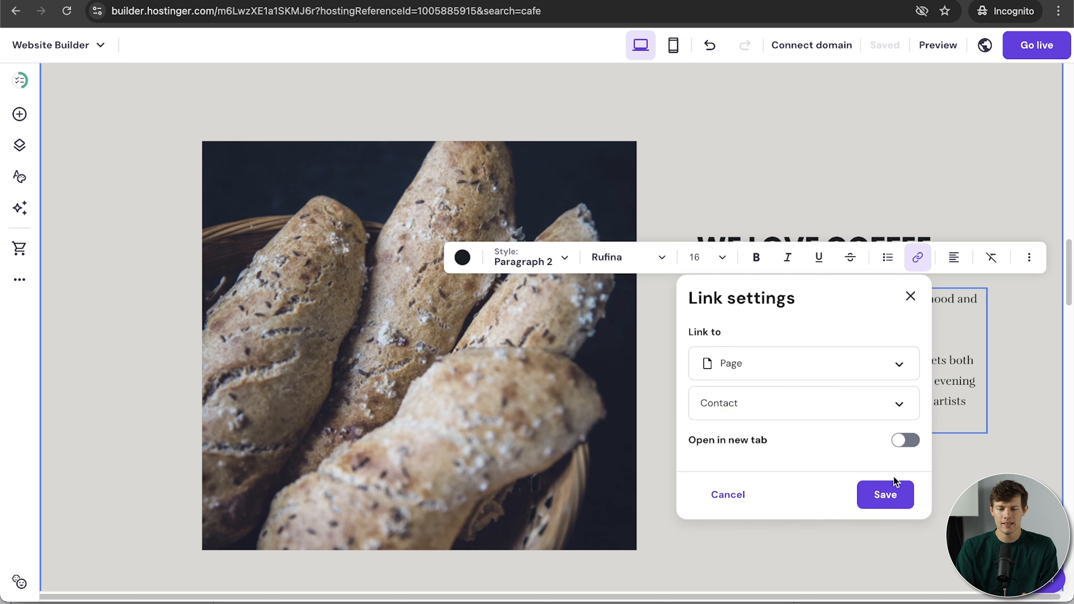
{"action": "left_click", "coordinate": [886, 495]}
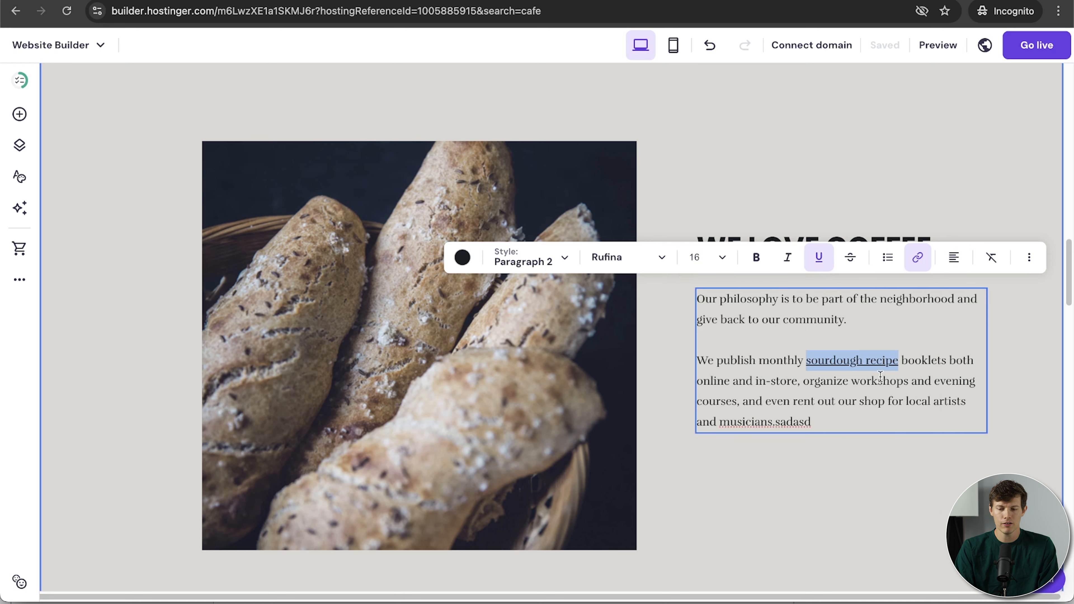
Make the 'sourdough recipe' link open in a new tab and finish editing the paragraph.
{"action": "left_click", "coordinate": [917, 257]}
{"action": "left_click", "coordinate": [905, 439]}
{"action": "left_click", "coordinate": [889, 526]}
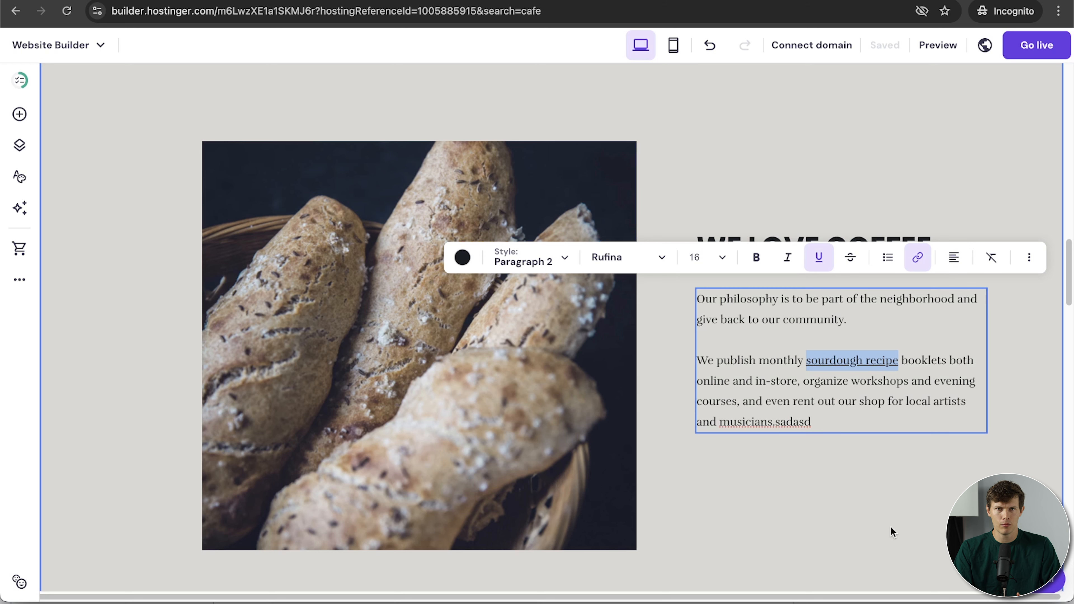
{"action": "left_click", "coordinate": [891, 527]}
Generate an AI image for the bread photo from the prompt 'a coffee shop'.
{"action": "left_click", "coordinate": [563, 392]}
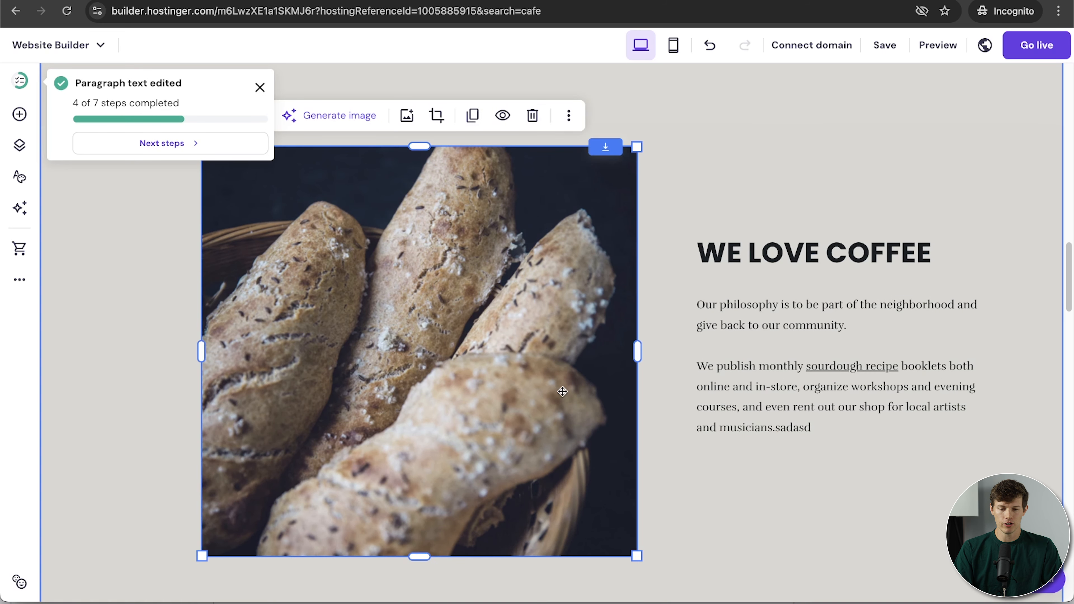
{"action": "scroll", "coordinate": [462, 346], "scroll_direction": "up", "scroll_amount": 2}
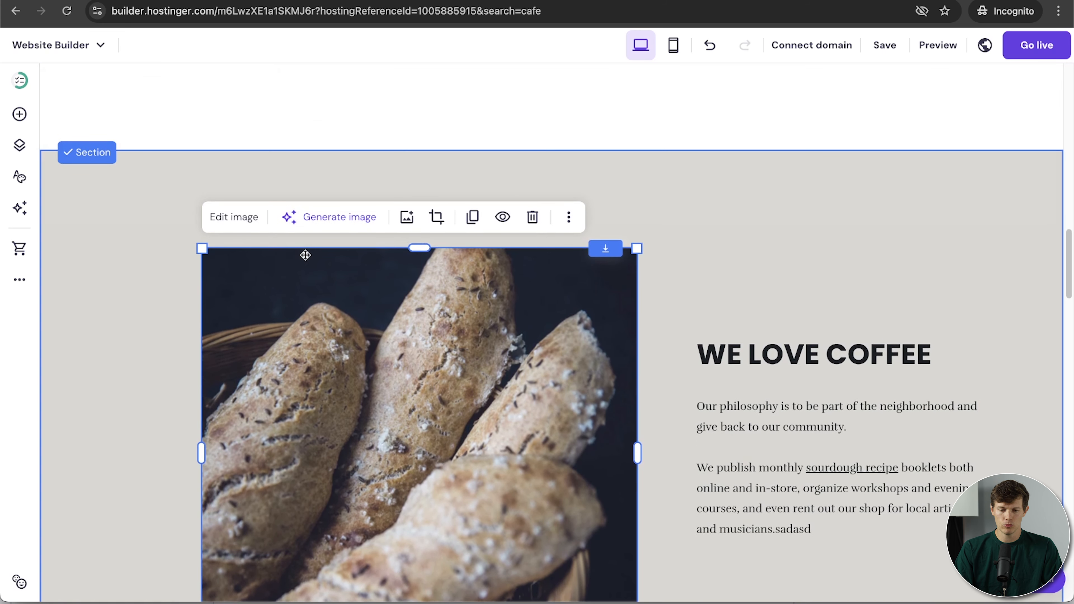
{"action": "left_click", "coordinate": [308, 223]}
{"action": "left_click", "coordinate": [894, 199]}
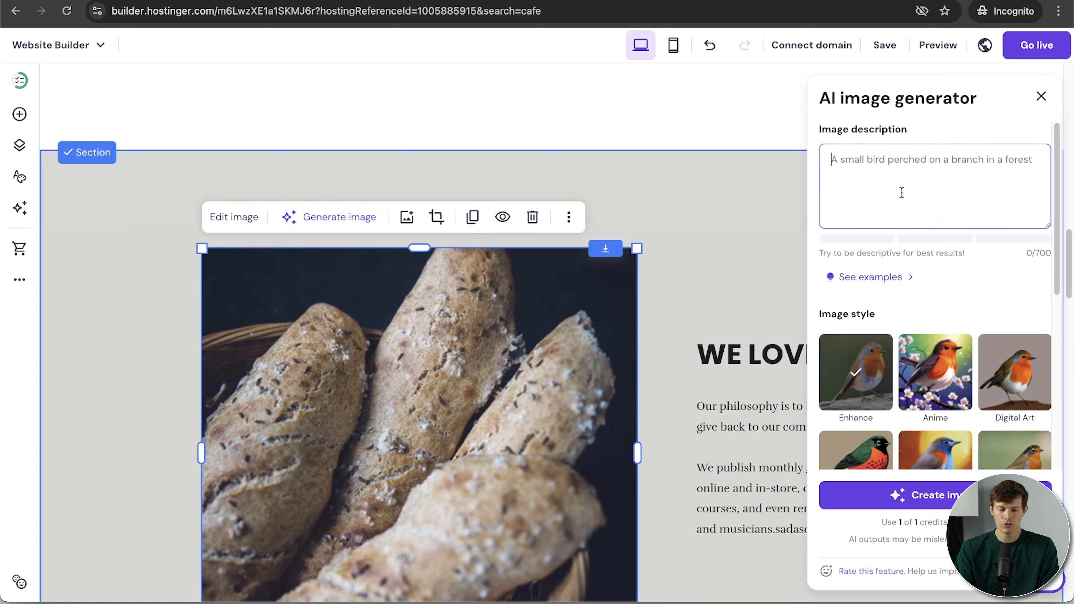
{"action": "type", "text": "a coffee shop with warm lighting and a cozy feel"}
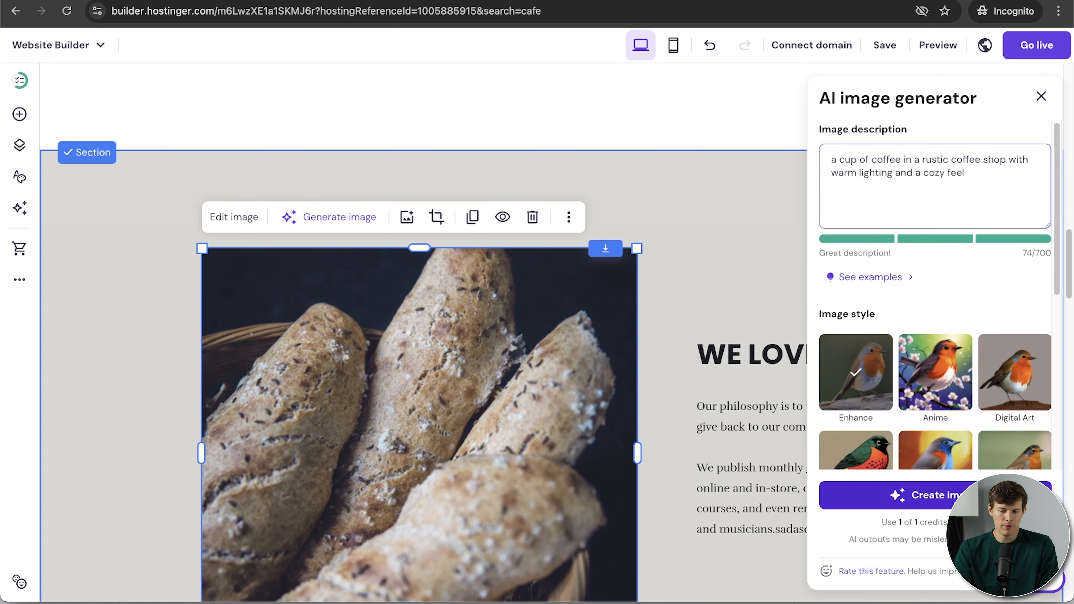
{"action": "left_click", "coordinate": [939, 495]}
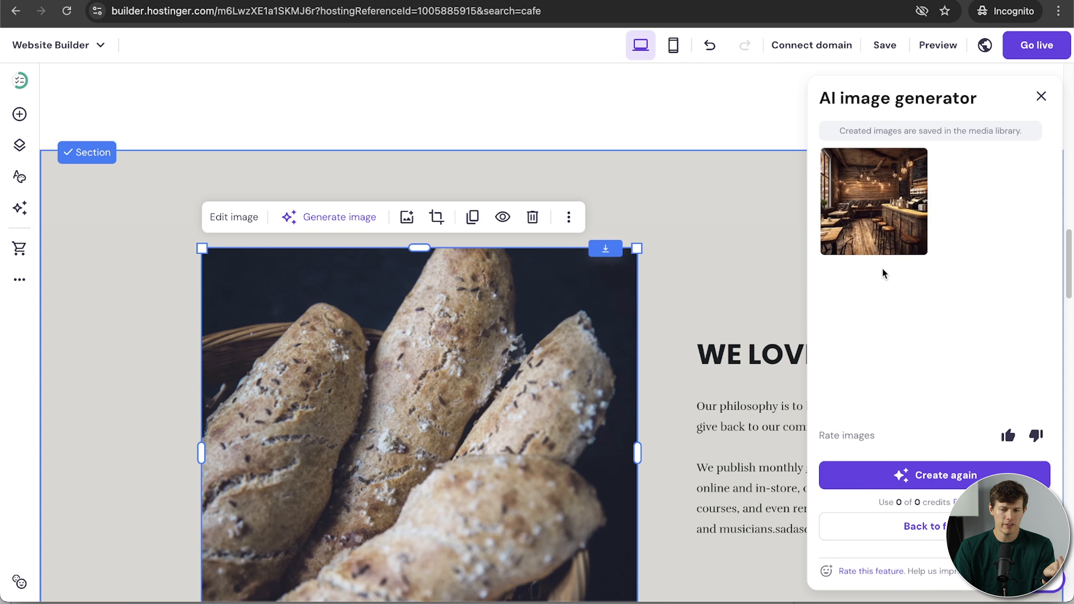
Apply the generated café image in place of the bread photo and close the generator.
{"action": "left_click", "coordinate": [879, 212]}
{"action": "scroll", "coordinate": [681, 387], "scroll_direction": "down", "scroll_amount": 3}
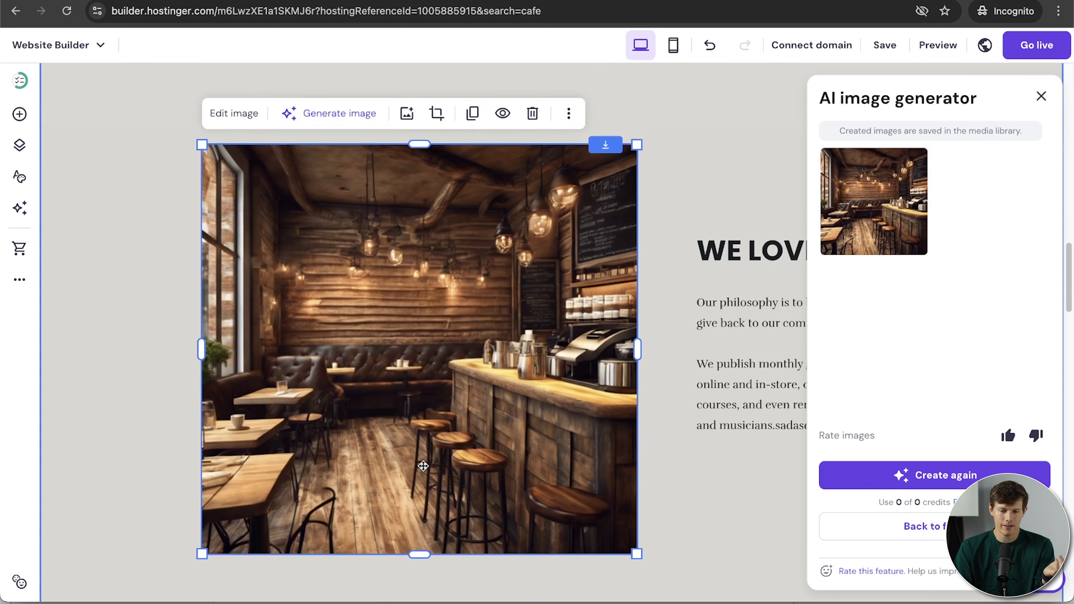
{"action": "left_click", "coordinate": [1040, 100]}
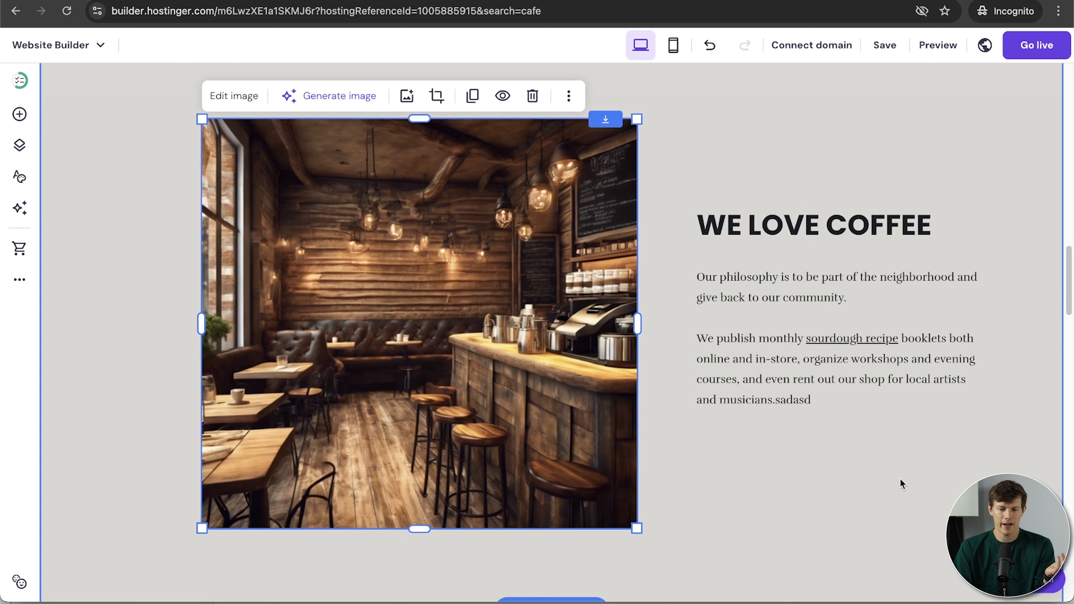
{"action": "scroll", "coordinate": [900, 478], "scroll_direction": "up", "scroll_amount": 3}
{"action": "scroll", "coordinate": [900, 478], "scroll_direction": "down", "scroll_amount": 3}
Drag a Button element under the WE LOVE COFFEE paragraph, then reposition and widen it.
{"action": "scroll", "coordinate": [900, 479], "scroll_direction": "up", "scroll_amount": 1}
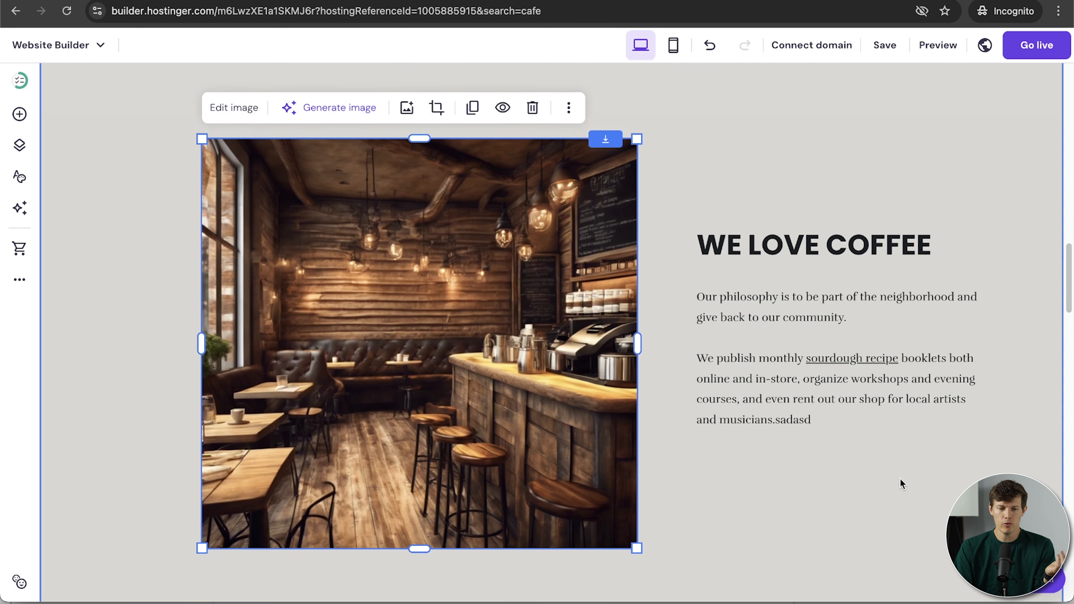
{"action": "left_click", "coordinate": [829, 481]}
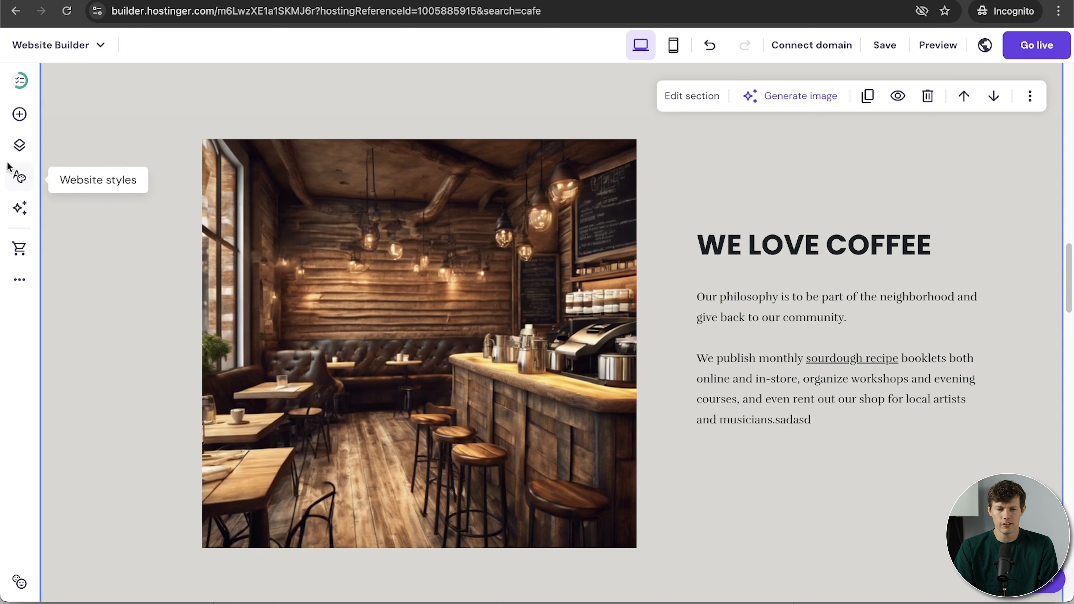
{"action": "left_click", "coordinate": [19, 115]}
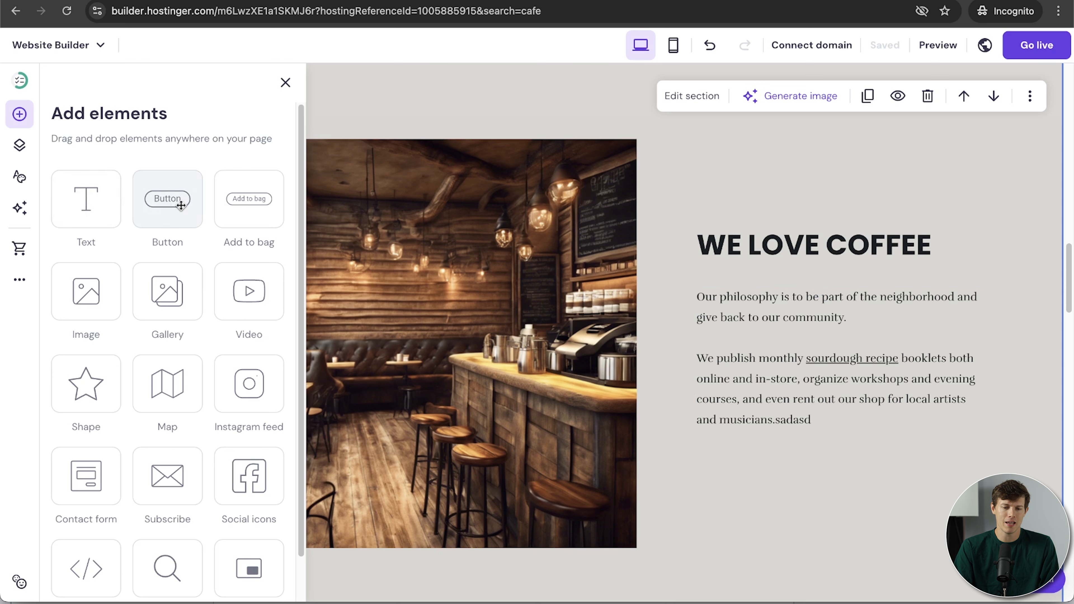
{"action": "left_click_drag", "start_coordinate": [175, 199], "coordinate": [814, 455]}
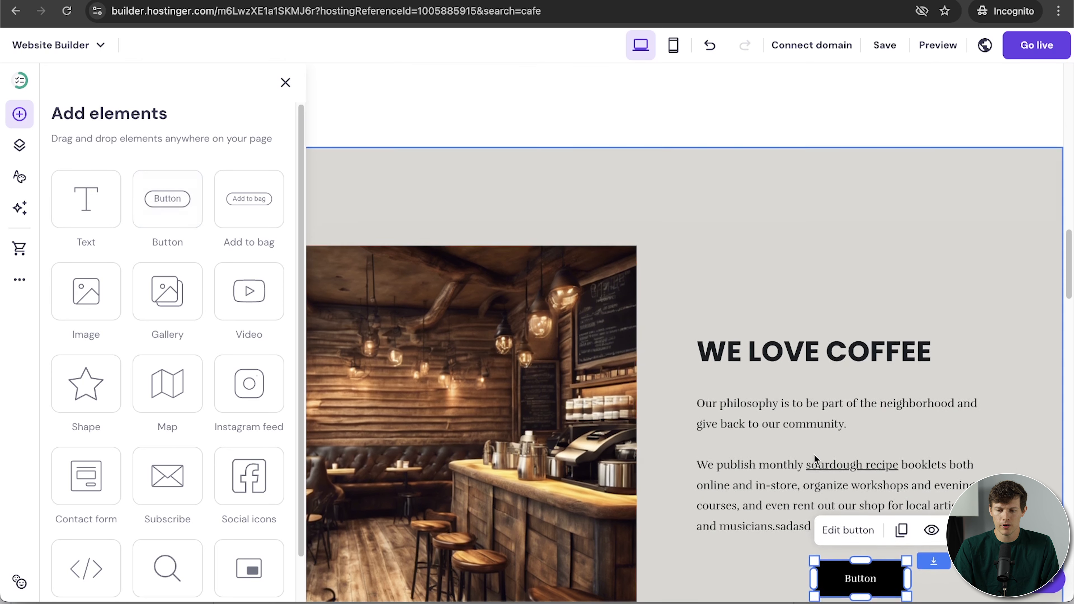
{"action": "scroll", "coordinate": [827, 409], "scroll_direction": "down", "scroll_amount": 3}
{"action": "left_click_drag", "start_coordinate": [864, 420], "coordinate": [739, 442]}
{"action": "left_click_drag", "start_coordinate": [866, 442], "coordinate": [899, 453]}
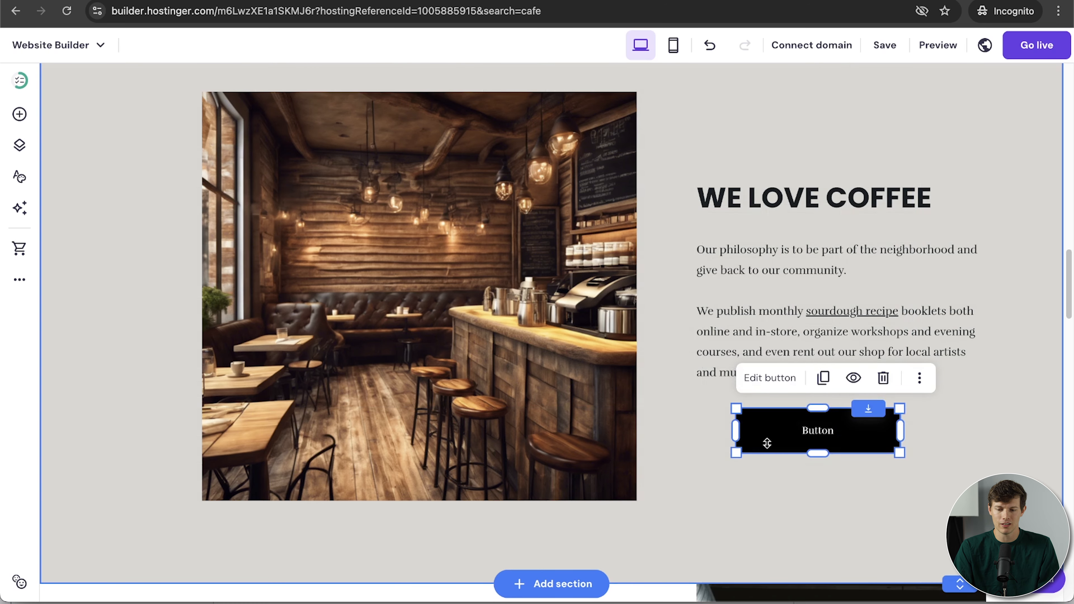
Relabel the button 'Order Now' and link it to the Menu page, opening in a new tab.
{"action": "double_click", "coordinate": [820, 429]}
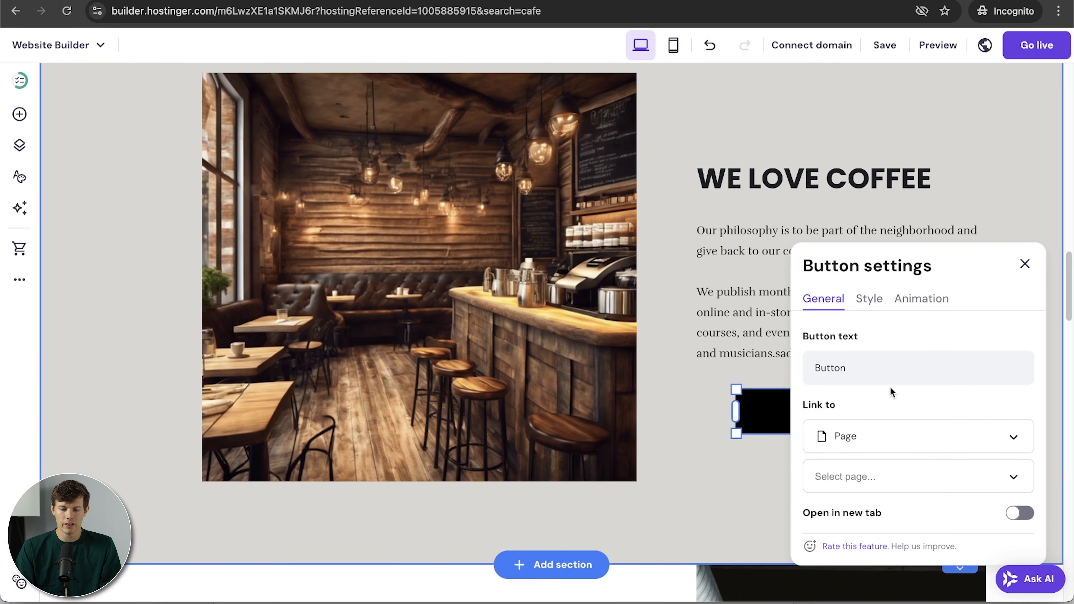
{"action": "left_click", "coordinate": [881, 364]}
{"action": "double_click", "coordinate": [881, 365]}
{"action": "type", "text": "Order Now"}
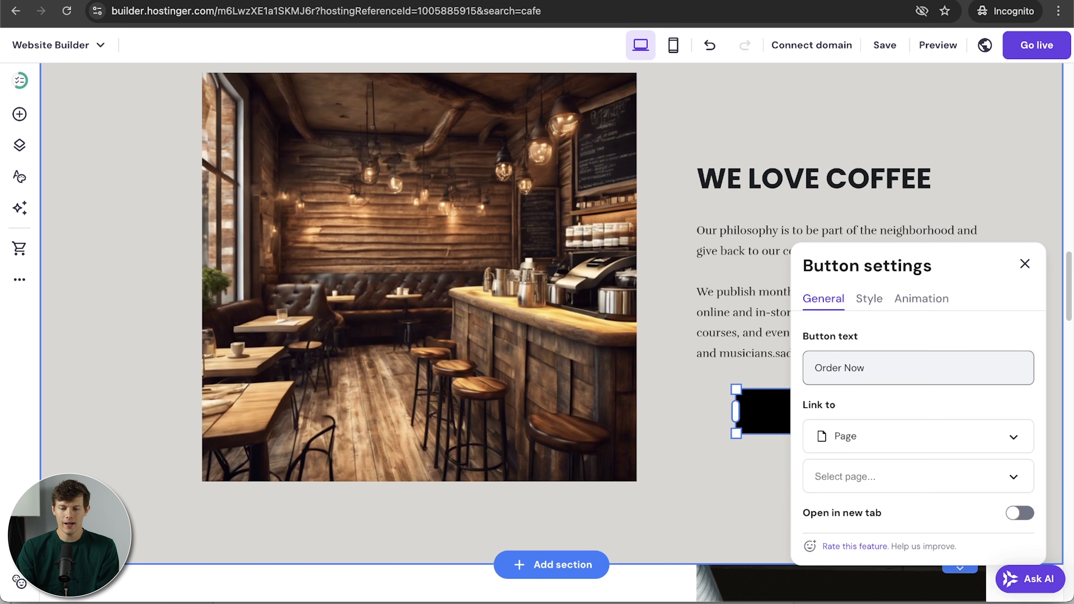
{"action": "left_click", "coordinate": [901, 482]}
{"action": "left_click", "coordinate": [831, 549]}
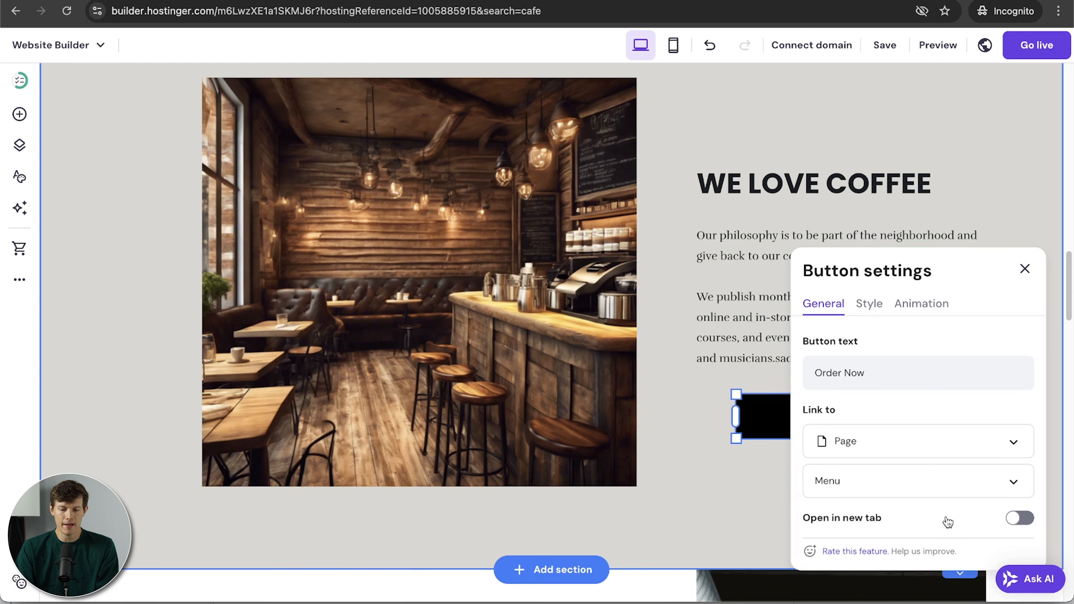
{"action": "scroll", "coordinate": [946, 455], "scroll_direction": "down", "scroll_amount": 3}
{"action": "left_click", "coordinate": [1023, 422]}
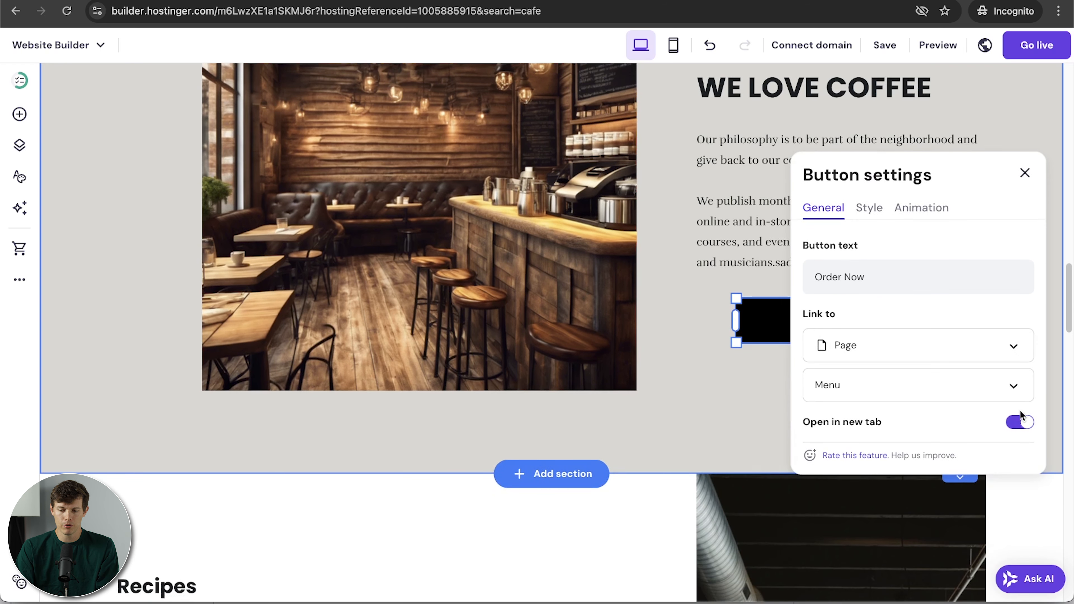
{"action": "scroll", "coordinate": [867, 244], "scroll_direction": "up", "scroll_amount": 3}
Round the Order Now button's corners with the corner radius slider.
{"action": "left_click", "coordinate": [867, 244]}
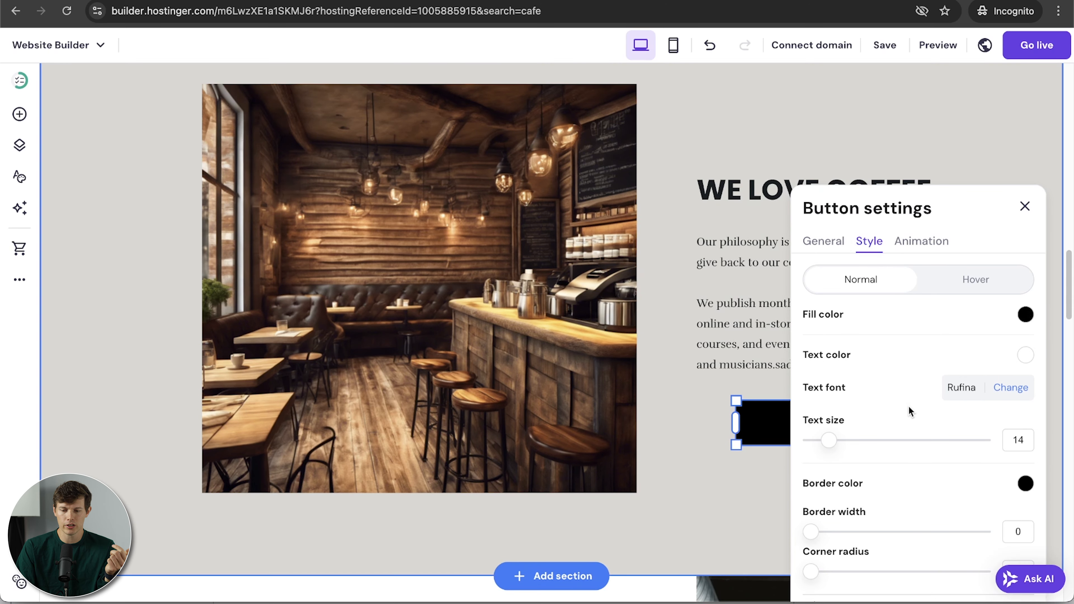
{"action": "scroll", "coordinate": [909, 406], "scroll_direction": "down", "scroll_amount": 2}
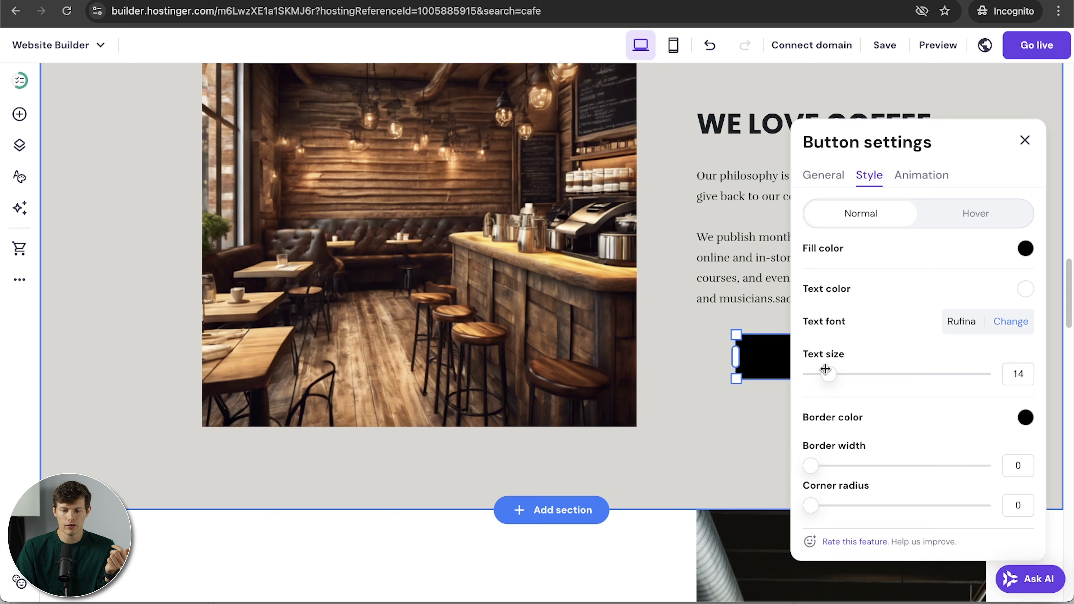
{"action": "scroll", "coordinate": [848, 443], "scroll_direction": "down", "scroll_amount": 2}
{"action": "scroll", "coordinate": [848, 443], "scroll_direction": "up", "scroll_amount": 2}
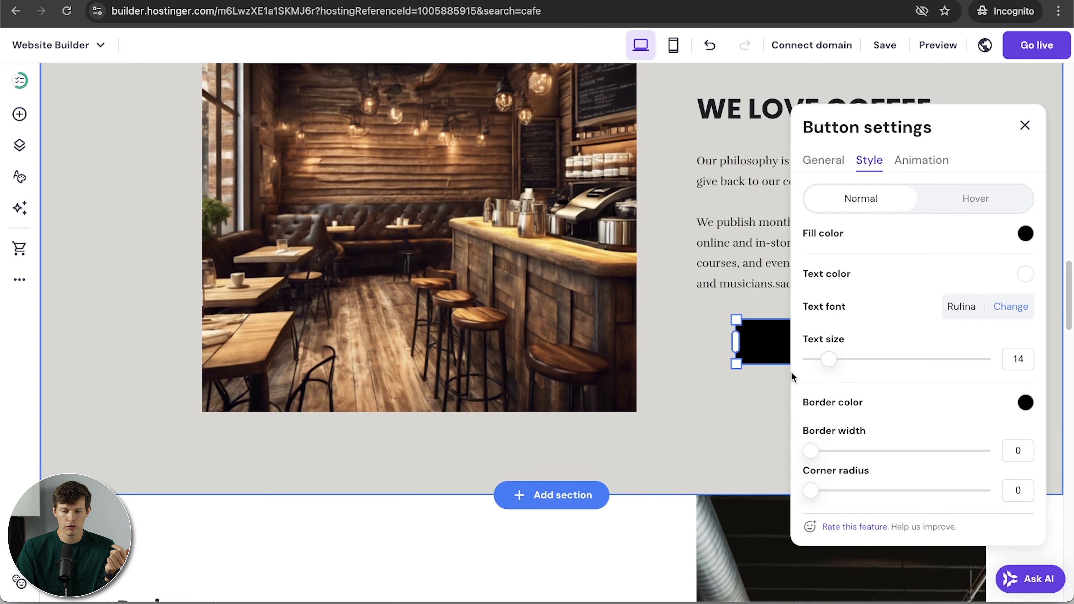
{"action": "left_click_drag", "start_coordinate": [811, 491], "coordinate": [871, 494]}
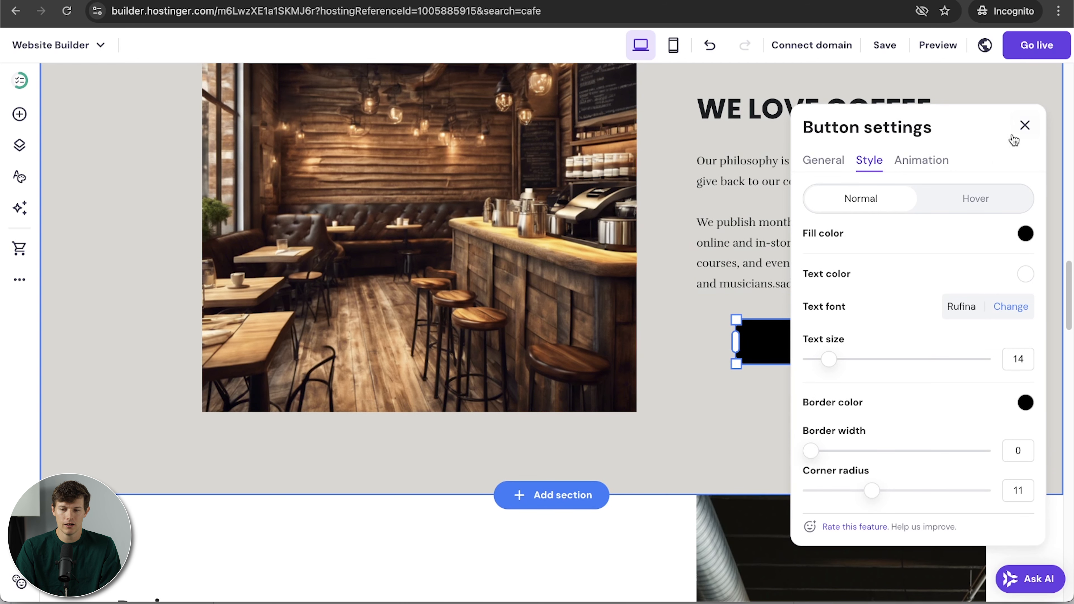
{"action": "left_click", "coordinate": [1025, 125]}
{"action": "left_click", "coordinate": [963, 349]}
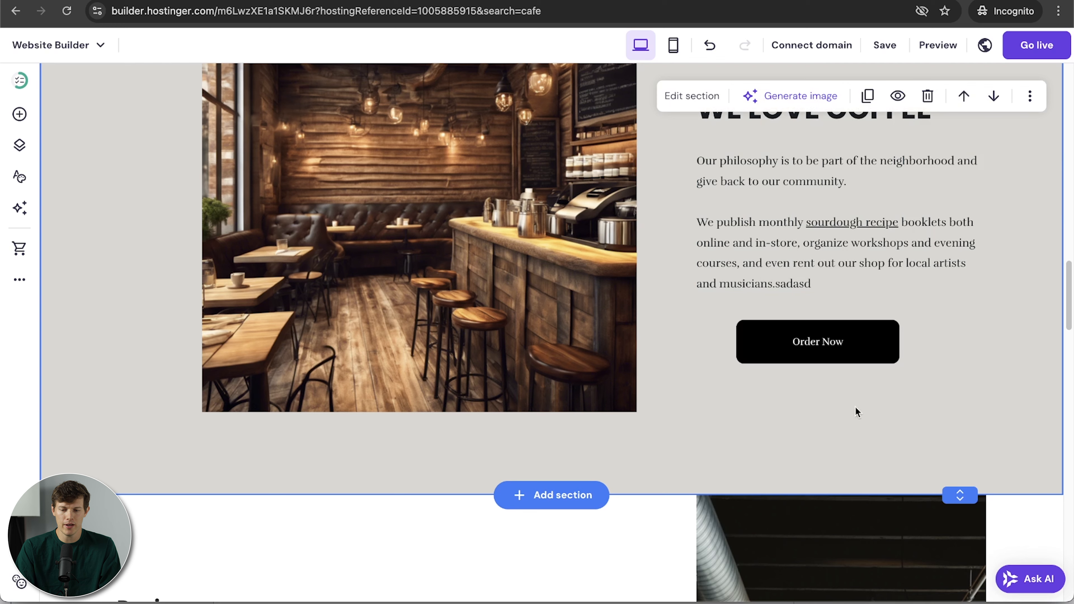
Increase the Order Now button's text size to 22.
{"action": "left_click", "coordinate": [828, 361]}
{"action": "left_click", "coordinate": [773, 289]}
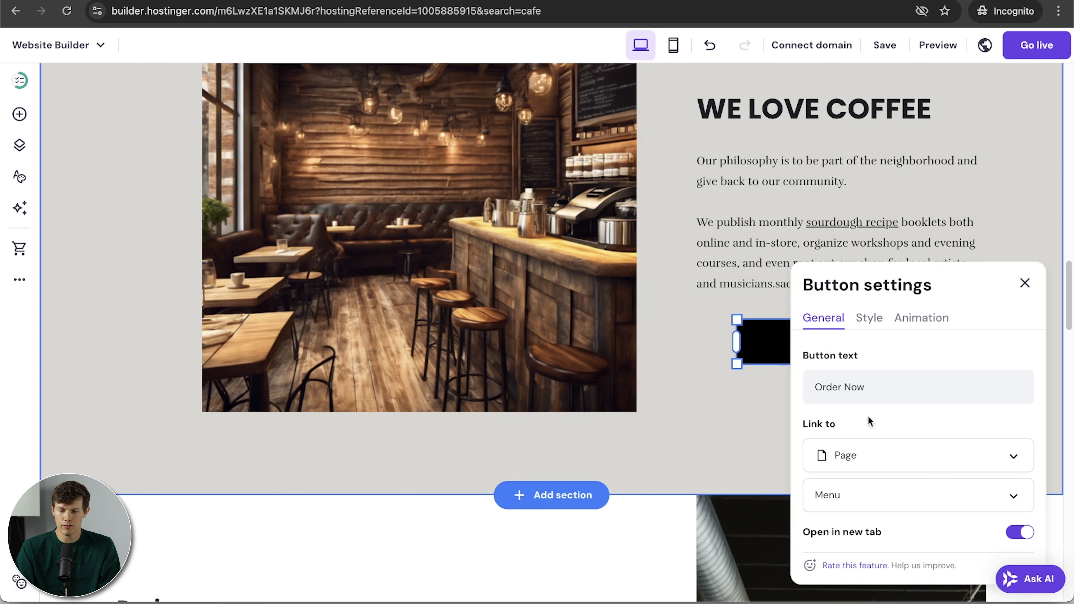
{"action": "left_click", "coordinate": [871, 322]}
{"action": "left_click_drag", "start_coordinate": [829, 517], "coordinate": [864, 519]}
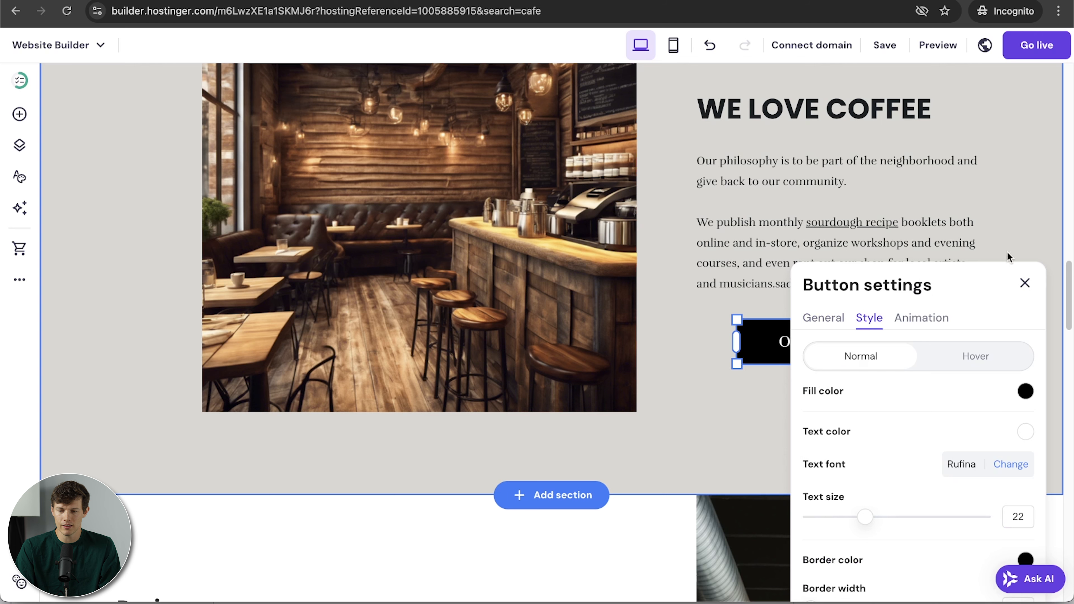
{"action": "left_click", "coordinate": [1041, 230]}
{"action": "left_click", "coordinate": [969, 290]}
{"action": "left_click", "coordinate": [831, 390]}
Nudge the Order Now button slightly right to centre it under the paragraph, then deselect it.
{"action": "scroll", "coordinate": [830, 389], "scroll_direction": "up", "scroll_amount": 3}
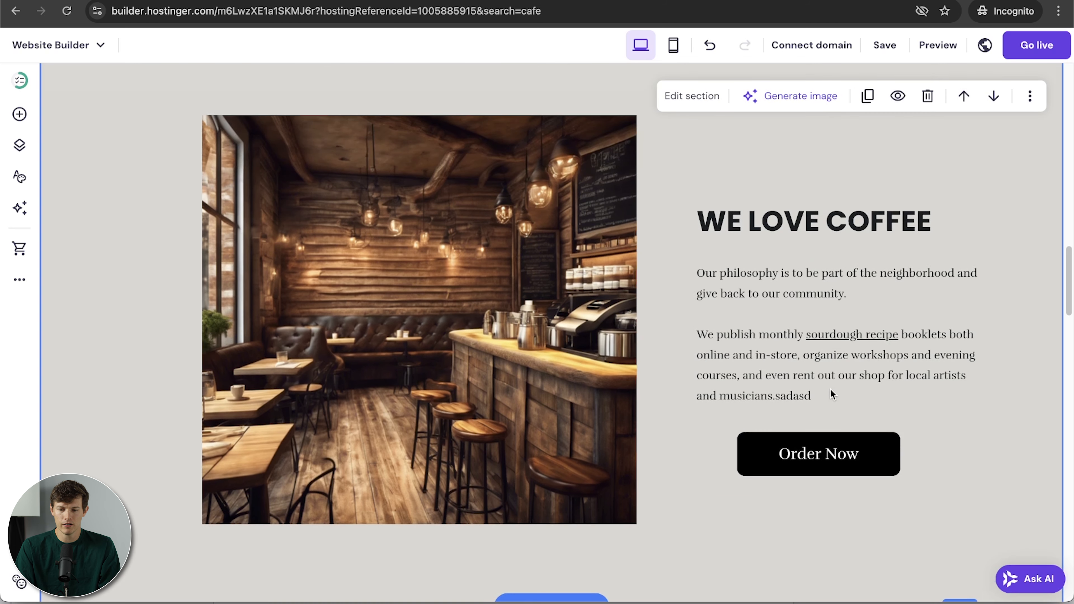
{"action": "left_click_drag", "start_coordinate": [827, 446], "coordinate": [839, 446]}
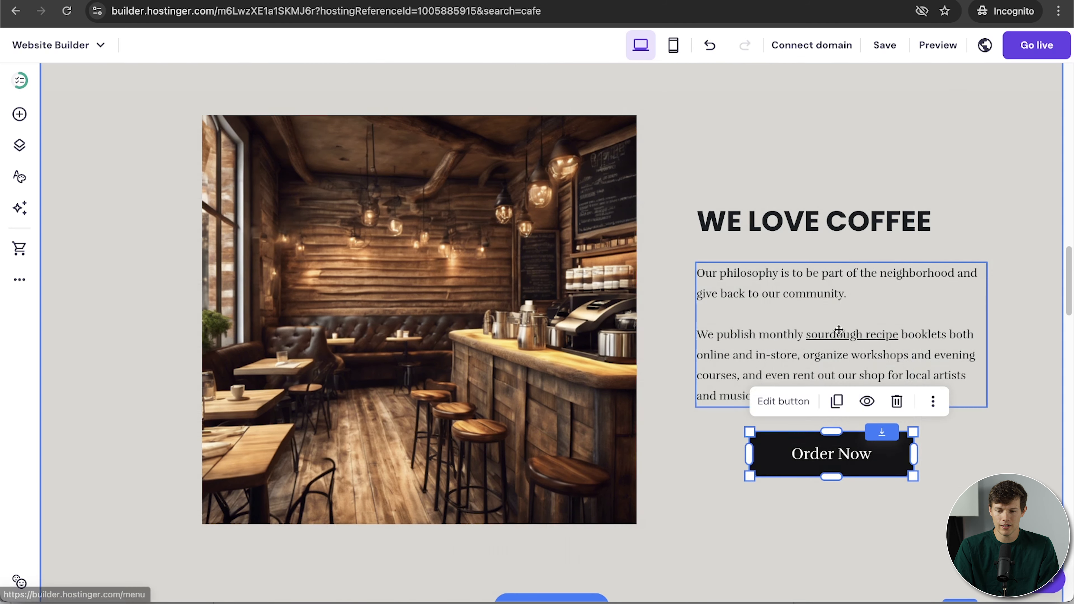
{"action": "left_click", "coordinate": [832, 495]}
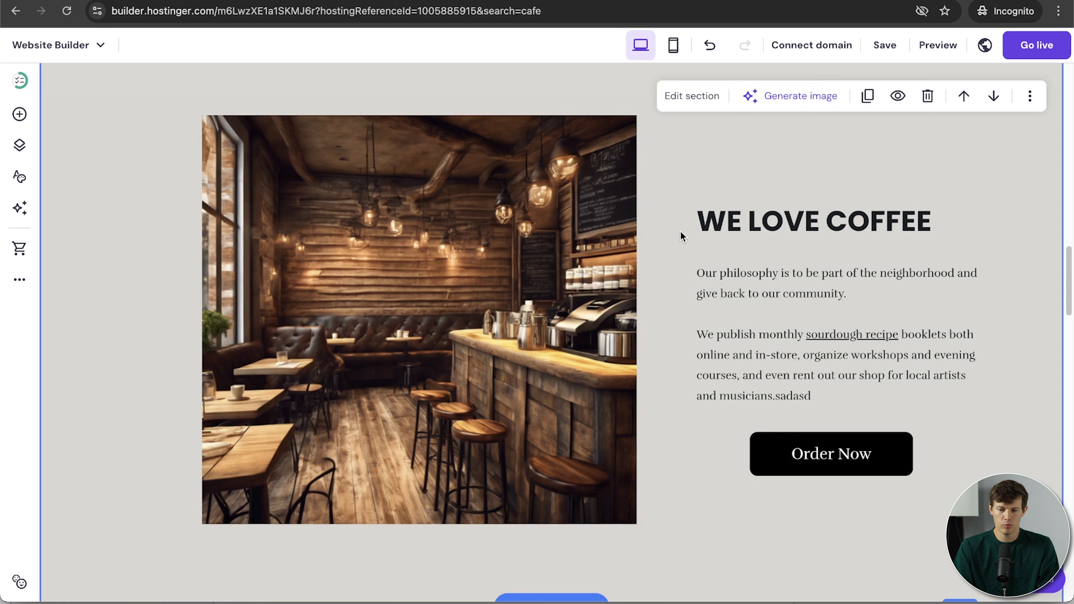
{"action": "scroll", "coordinate": [854, 336], "scroll_direction": "up", "scroll_amount": 2}
{"action": "scroll", "coordinate": [854, 336], "scroll_direction": "down", "scroll_amount": 3}
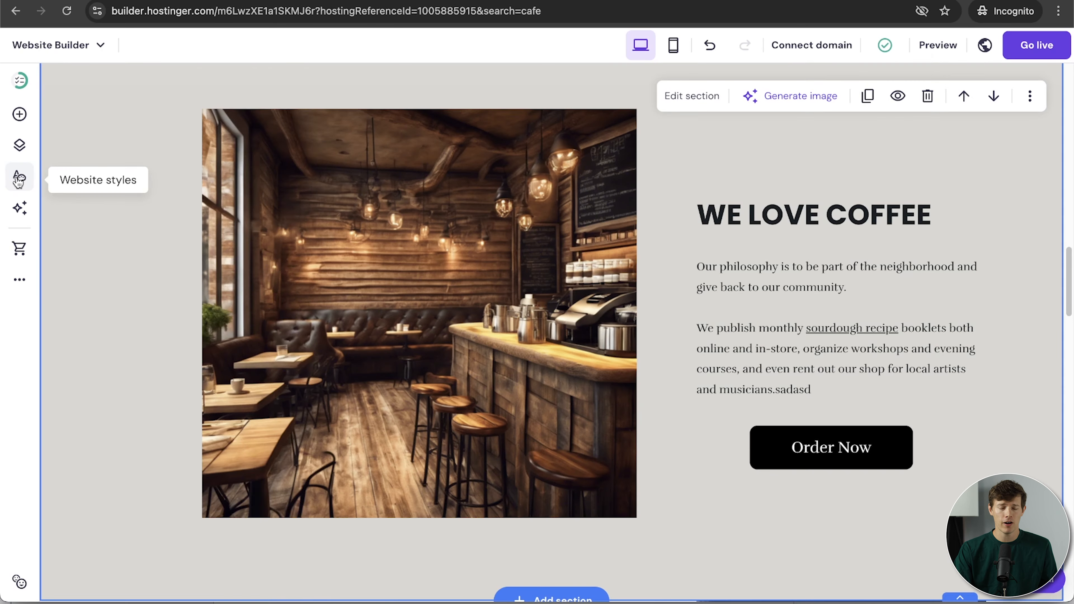
Choose the Nunito Sans font pair in Website styles for headings and paragraphs.
{"action": "left_click", "coordinate": [23, 254]}
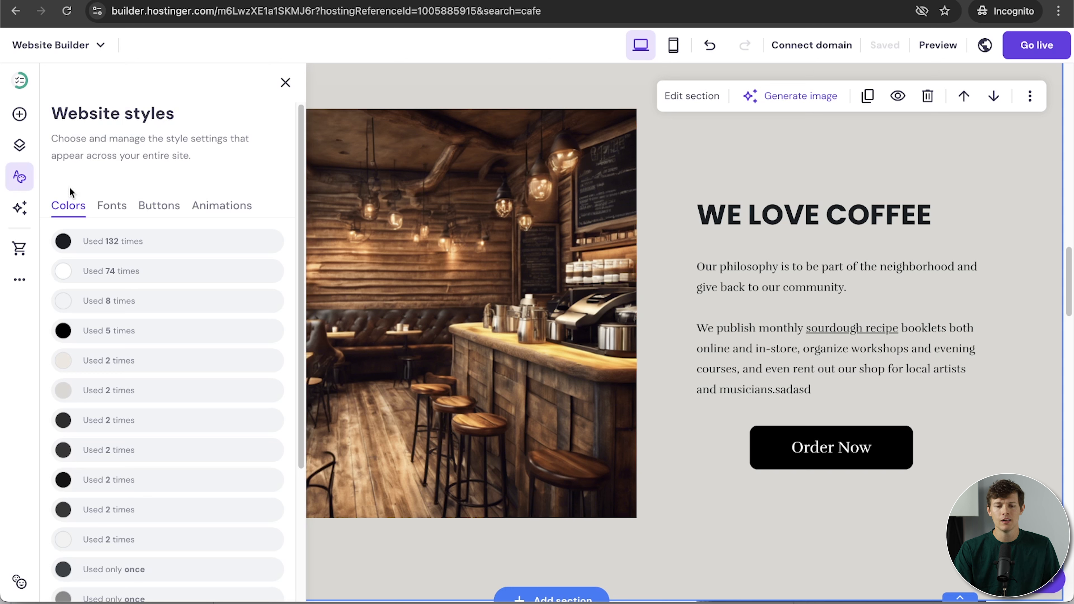
{"action": "left_click", "coordinate": [107, 208]}
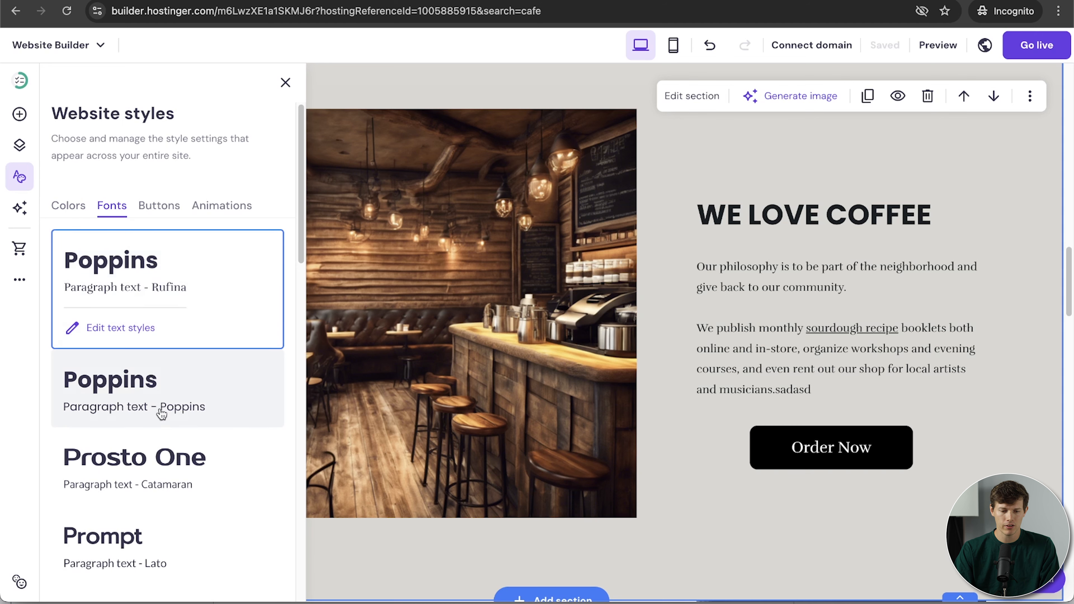
{"action": "scroll", "coordinate": [162, 414], "scroll_direction": "down", "scroll_amount": 4}
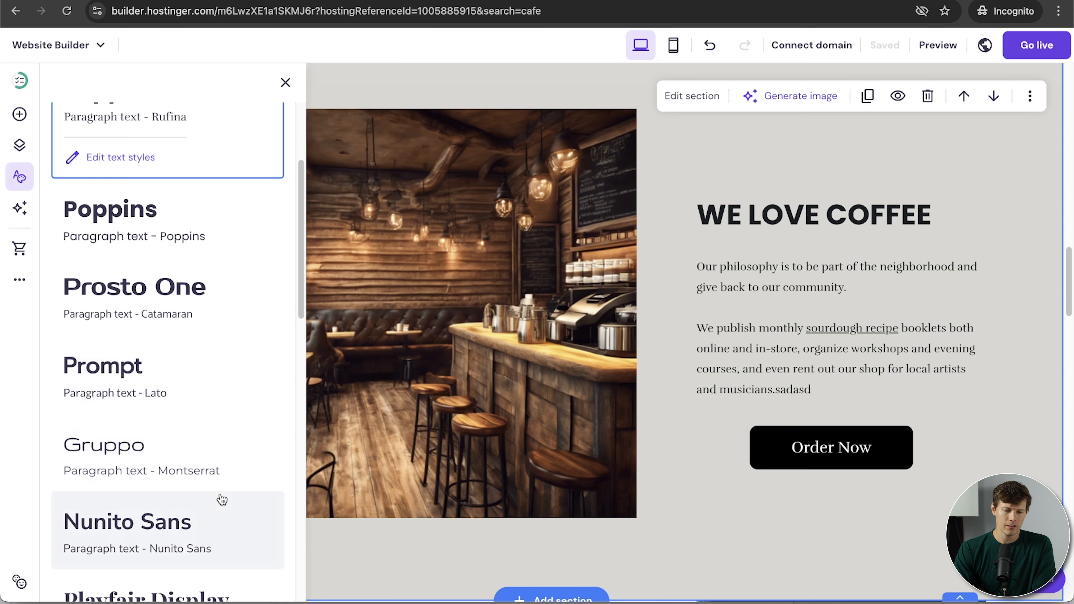
{"action": "scroll", "coordinate": [188, 362], "scroll_direction": "down", "scroll_amount": 5}
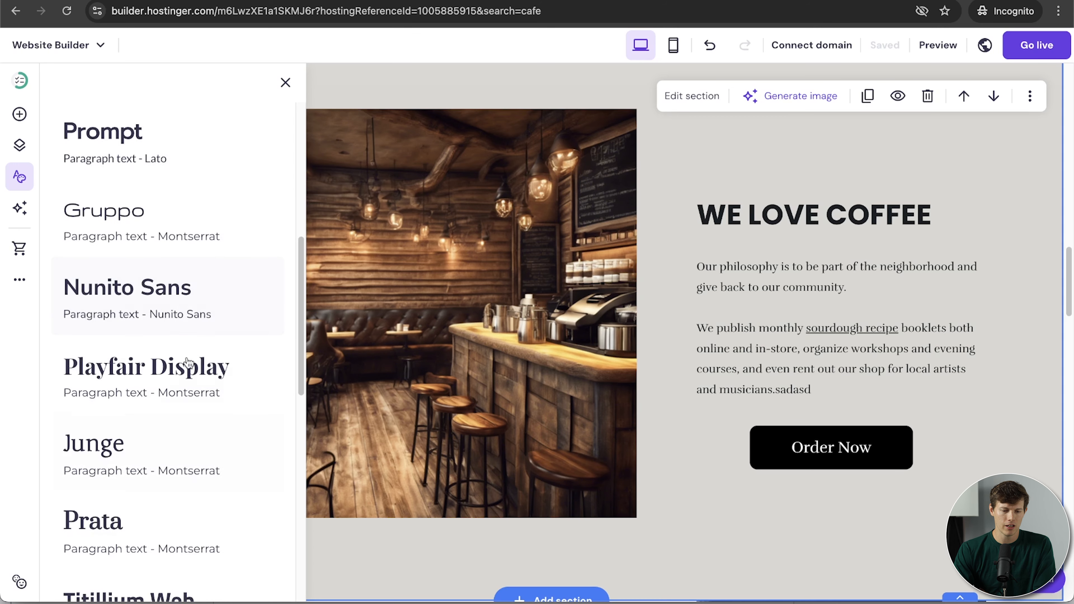
{"action": "left_click", "coordinate": [177, 329]}
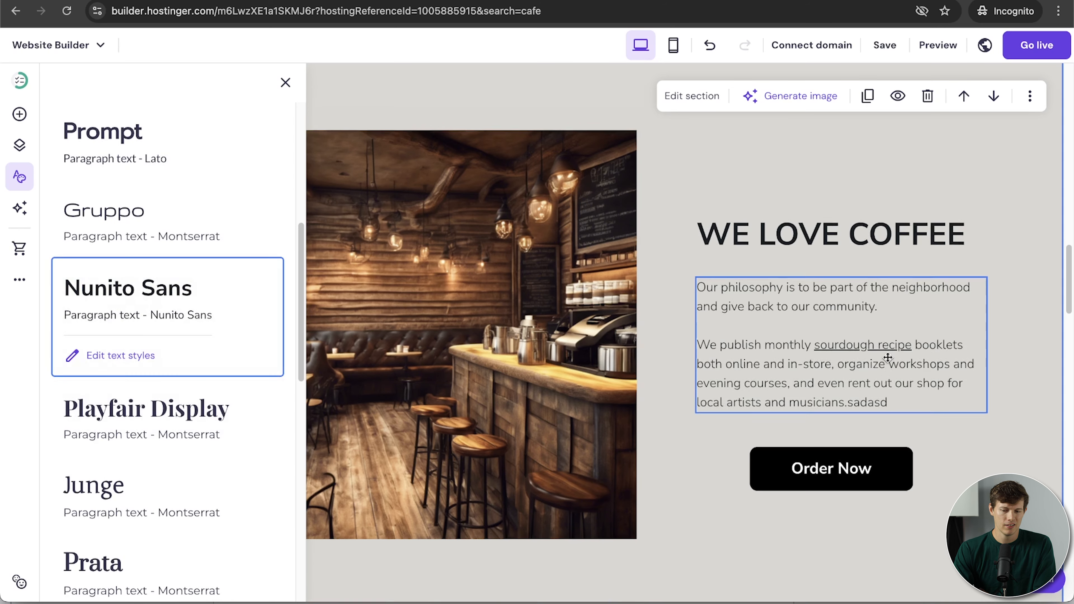
{"action": "scroll", "coordinate": [887, 357], "scroll_direction": "up", "scroll_amount": 10}
{"action": "scroll", "coordinate": [887, 356], "scroll_direction": "down", "scroll_amount": 10}
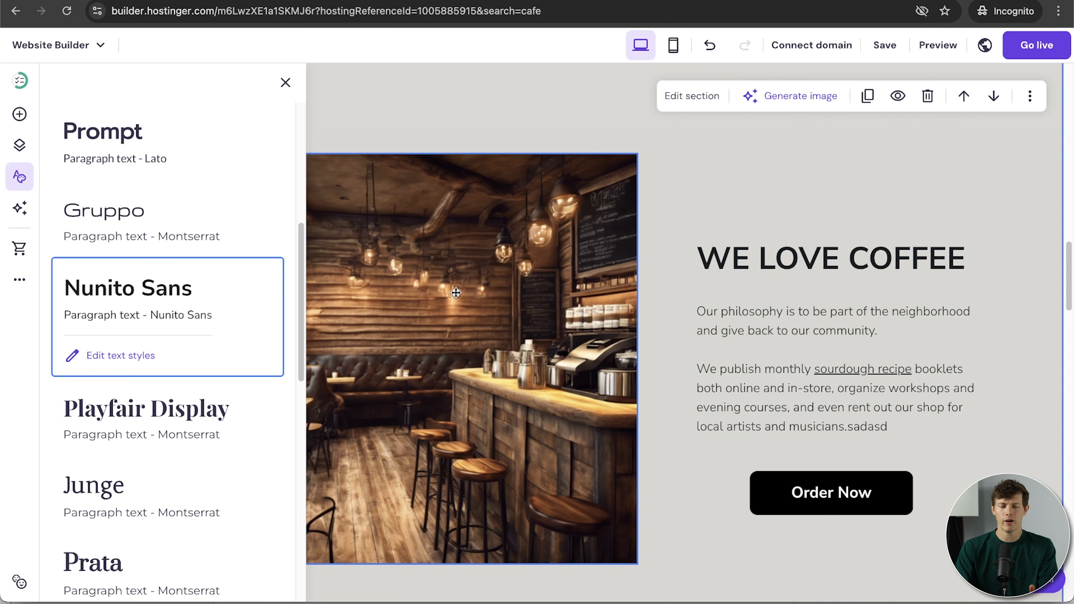
Try changing the site's most-used colour to dark brown #381C03.
{"action": "left_click", "coordinate": [19, 182]}
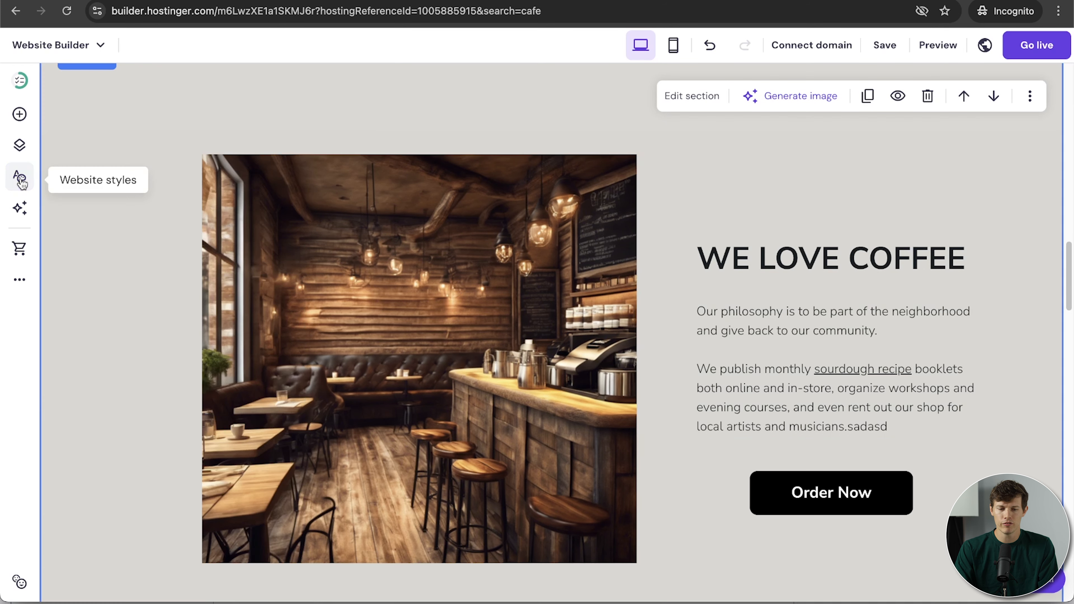
{"action": "left_click", "coordinate": [20, 178]}
{"action": "left_click", "coordinate": [70, 213]}
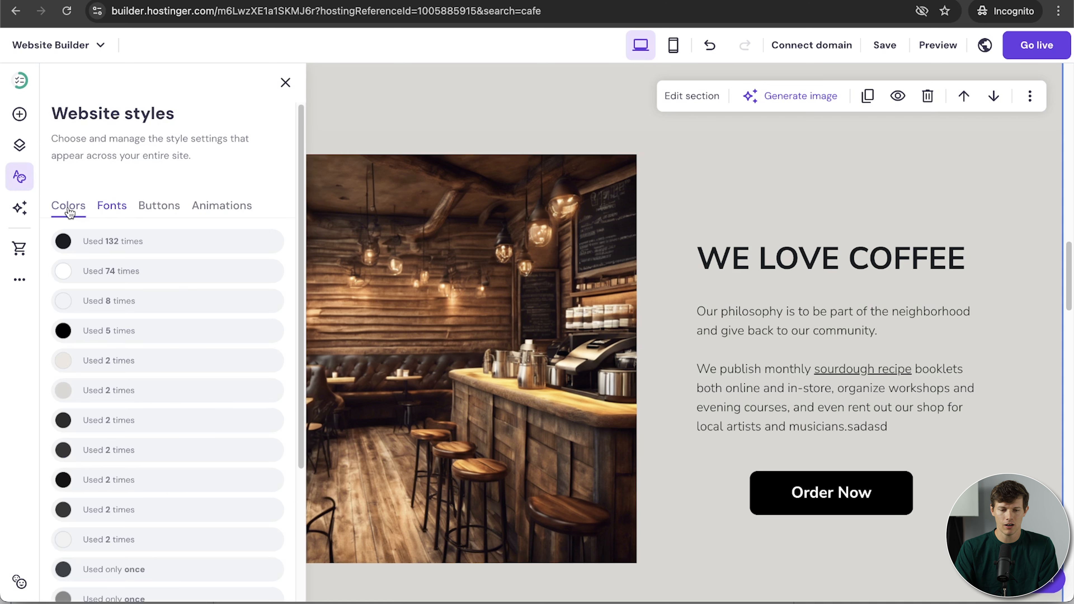
{"action": "scroll", "coordinate": [186, 298], "scroll_direction": "down", "scroll_amount": 5}
{"action": "scroll", "coordinate": [188, 301], "scroll_direction": "up", "scroll_amount": 5}
{"action": "left_click", "coordinate": [127, 244]}
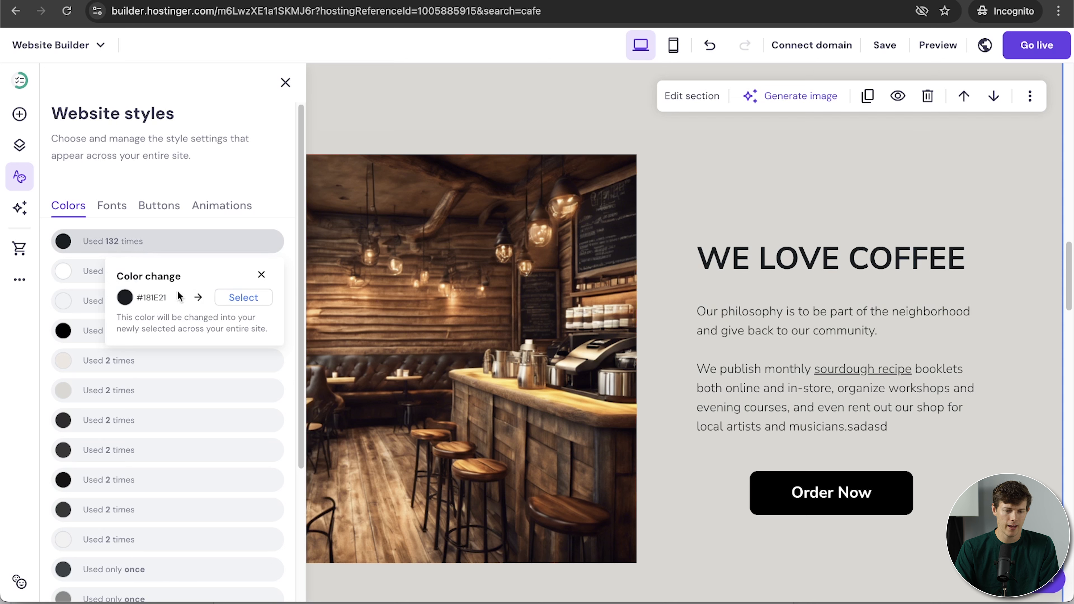
{"action": "left_click", "coordinate": [242, 298]}
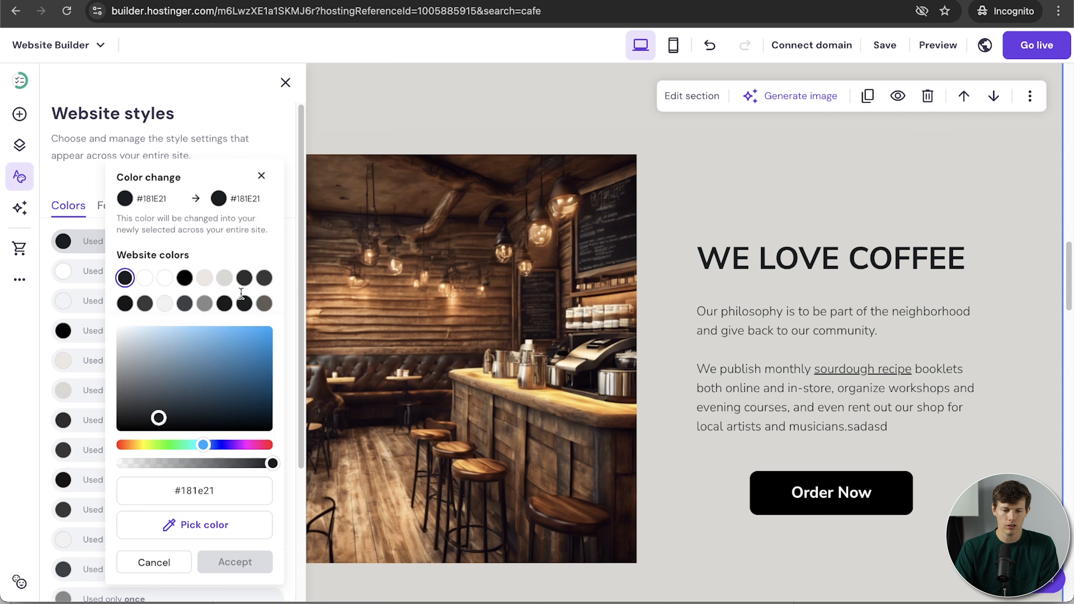
{"action": "left_click", "coordinate": [129, 445]}
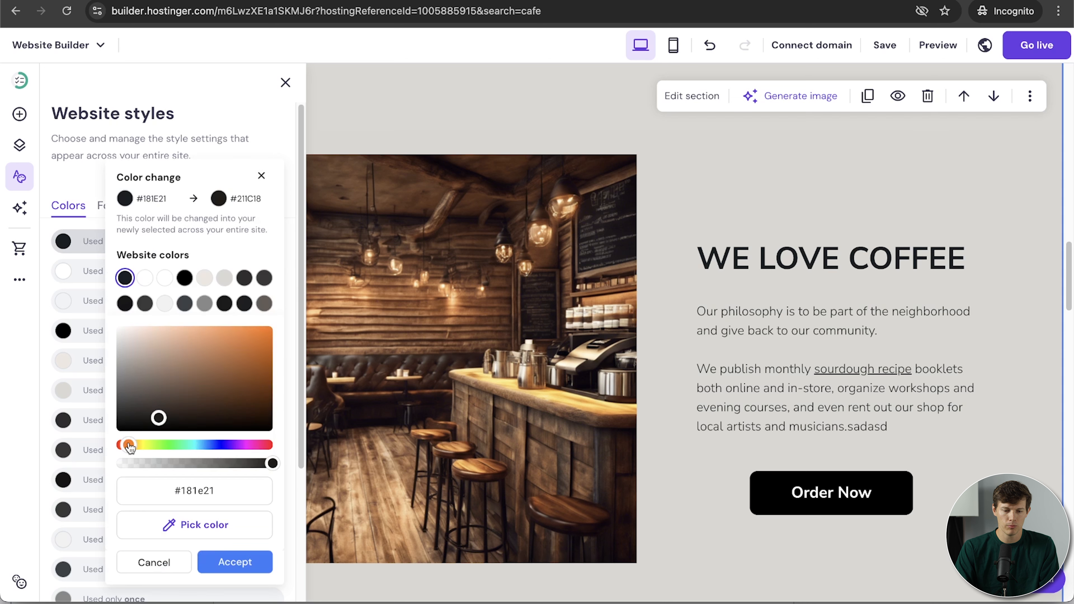
{"action": "left_click_drag", "start_coordinate": [208, 387], "coordinate": [264, 409]}
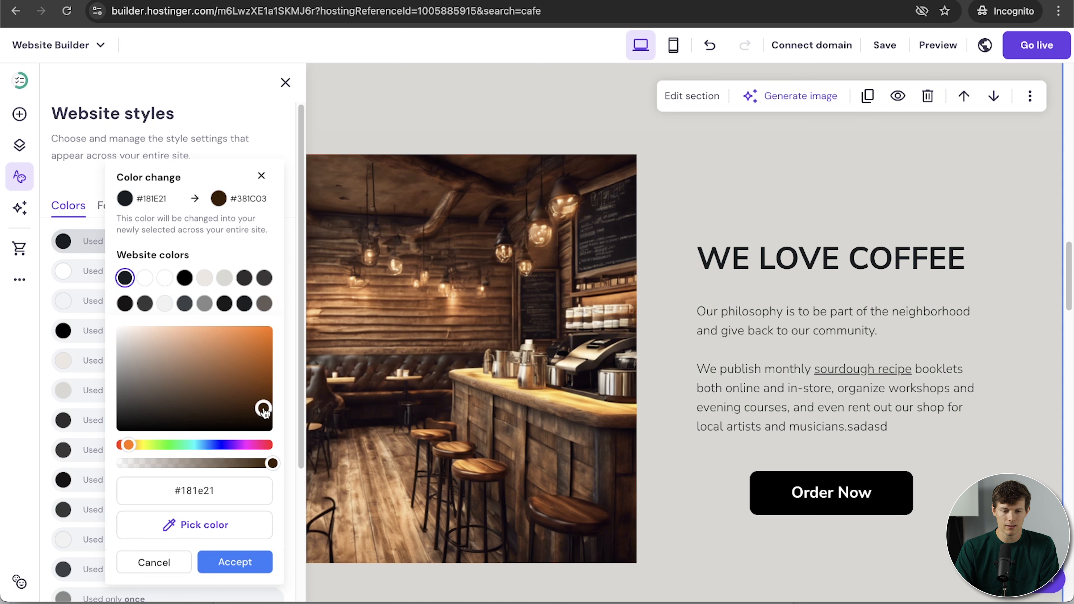
{"action": "left_click", "coordinate": [232, 561]}
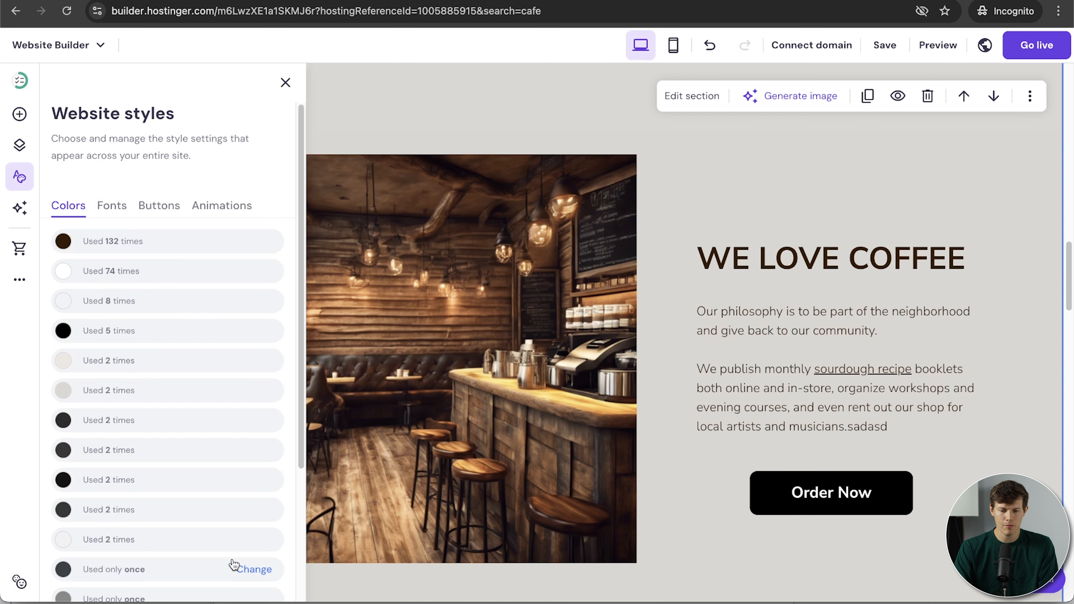
Revert the most-used site colour back to near-black.
{"action": "scroll", "coordinate": [729, 459], "scroll_direction": "up", "scroll_amount": 3}
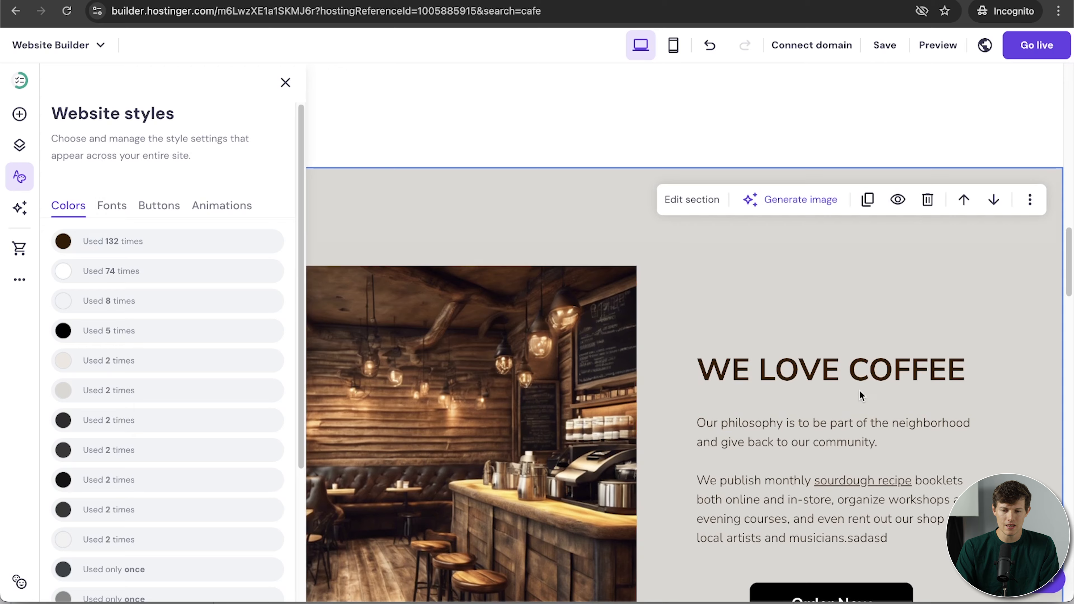
{"action": "scroll", "coordinate": [863, 393], "scroll_direction": "up", "scroll_amount": 10}
{"action": "scroll", "coordinate": [862, 394], "scroll_direction": "down", "scroll_amount": 9}
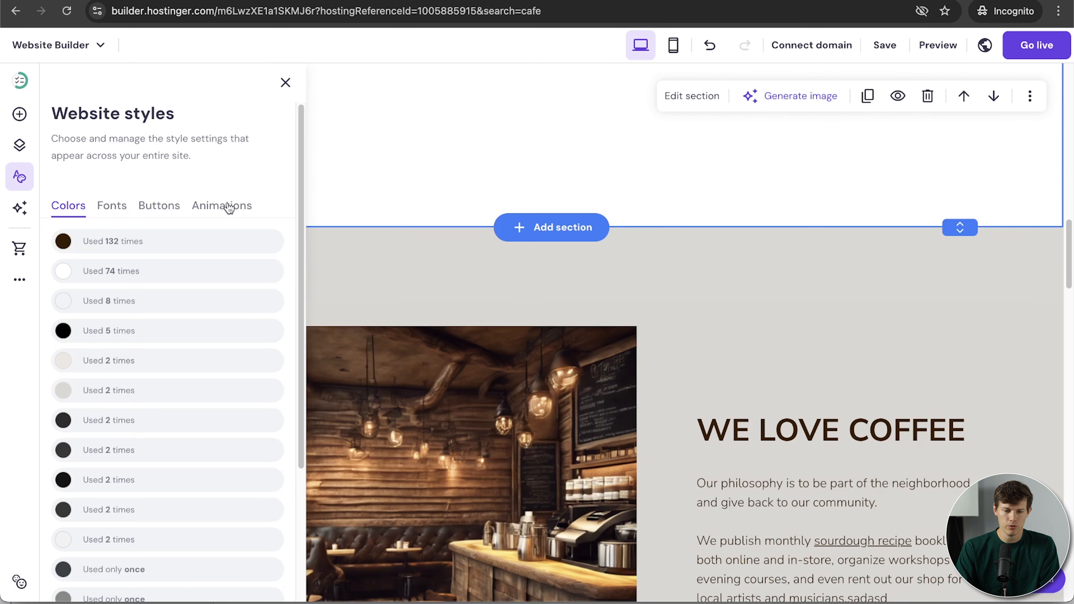
{"action": "left_click", "coordinate": [254, 241]}
{"action": "left_click", "coordinate": [233, 298]}
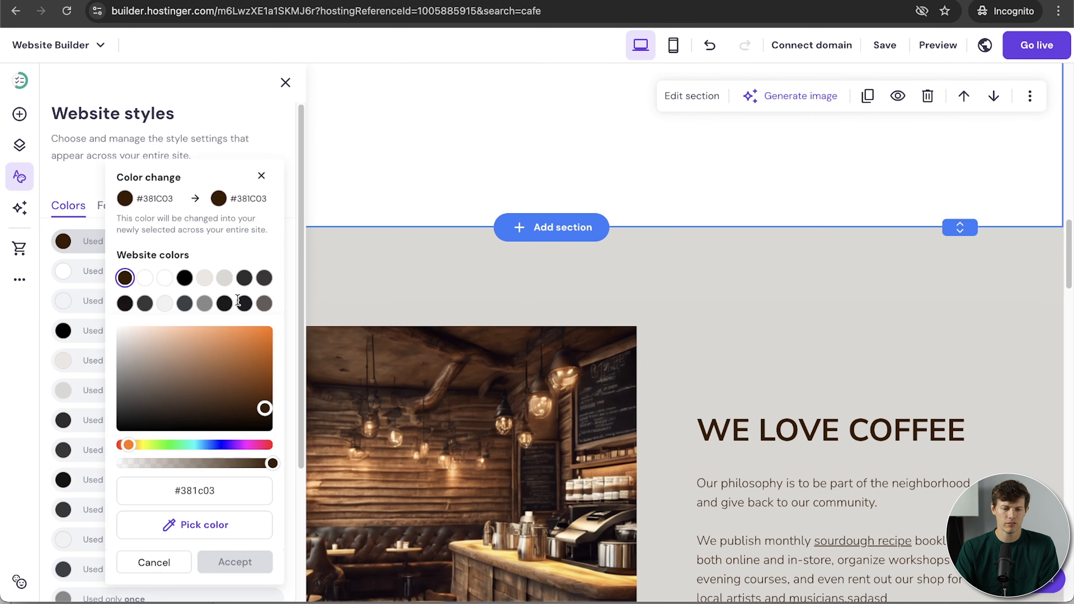
{"action": "left_click_drag", "start_coordinate": [128, 367], "coordinate": [90, 453]}
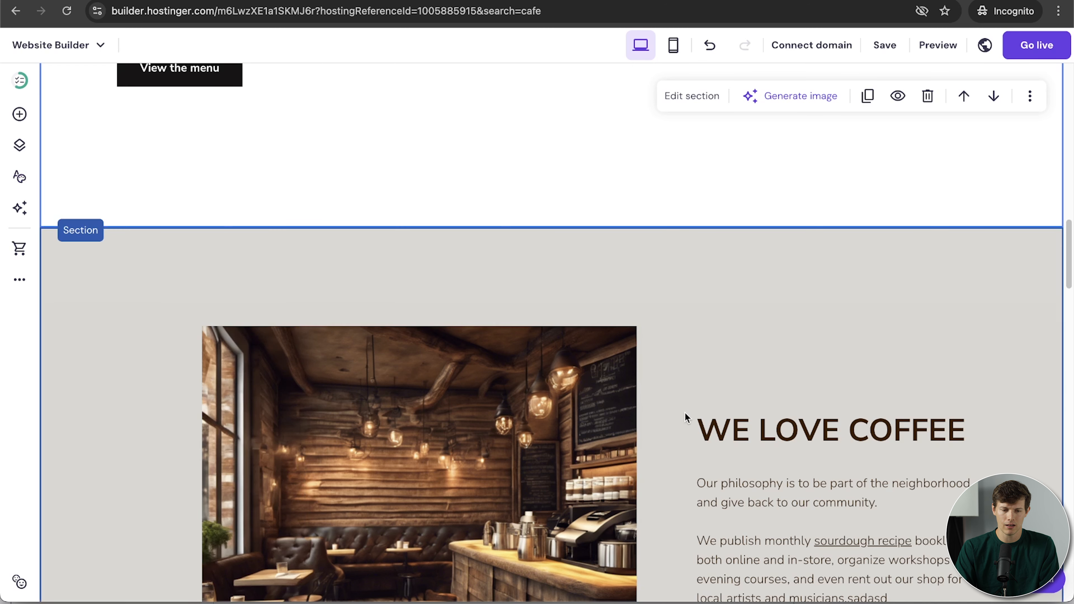
Change the 'Used 5 times' black site colour to brown.
{"action": "left_click", "coordinate": [20, 177]}
{"action": "left_click", "coordinate": [105, 334]}
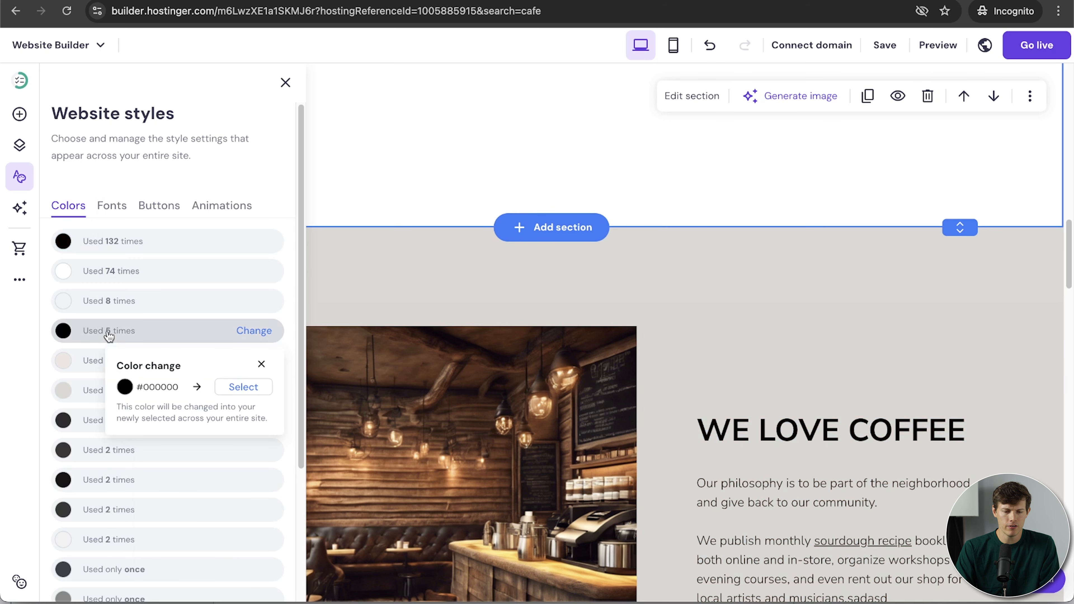
{"action": "left_click", "coordinate": [259, 387]}
{"action": "left_click", "coordinate": [127, 445]}
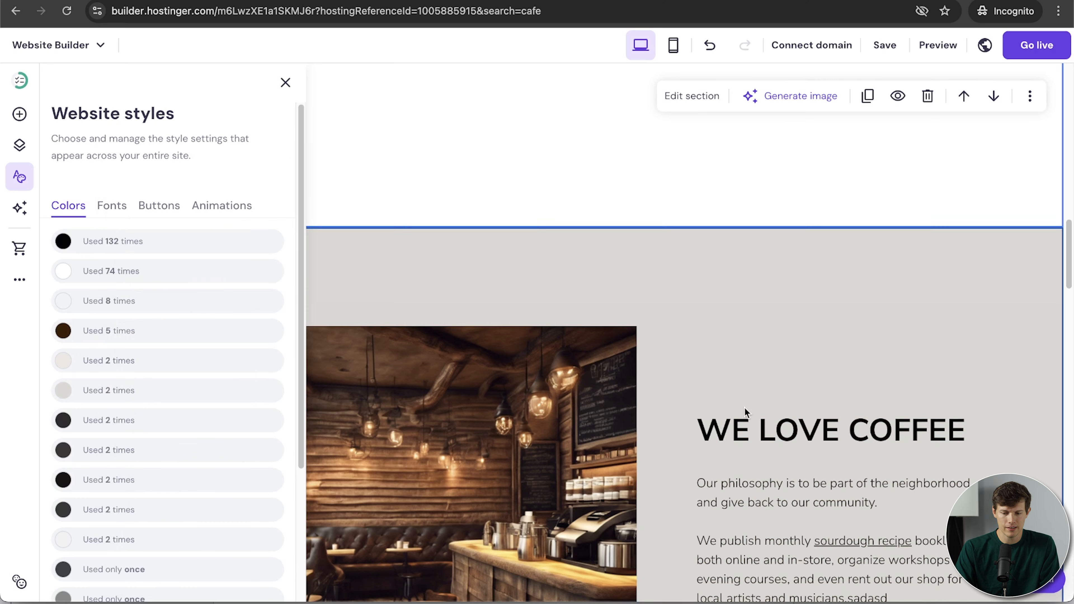
{"action": "scroll", "coordinate": [742, 423], "scroll_direction": "down", "scroll_amount": 4}
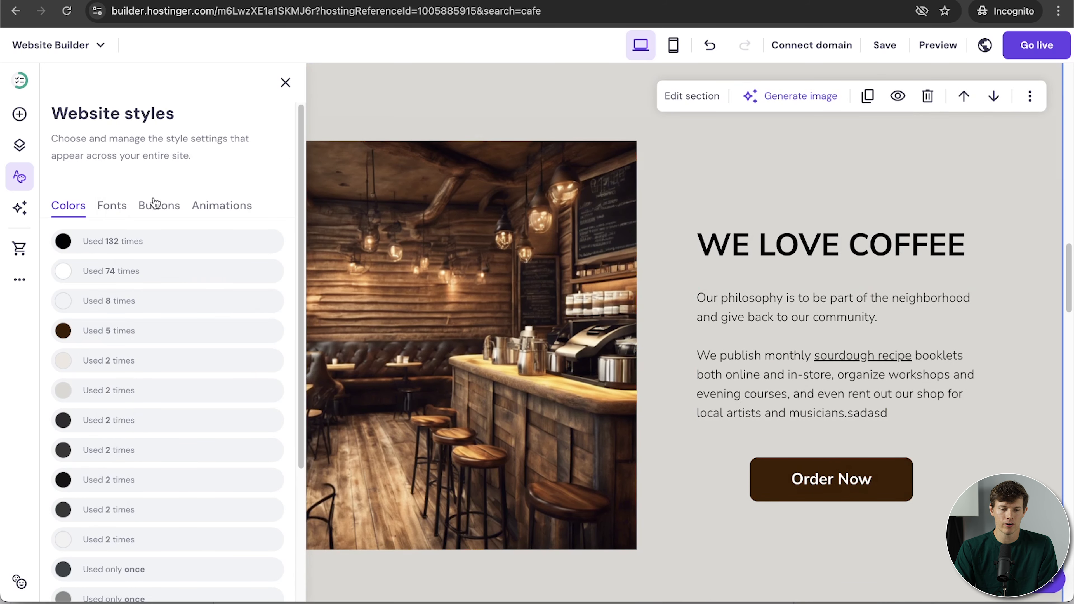
Set the site-wide element animation to Fade and close Website styles.
{"action": "left_click", "coordinate": [159, 205]}
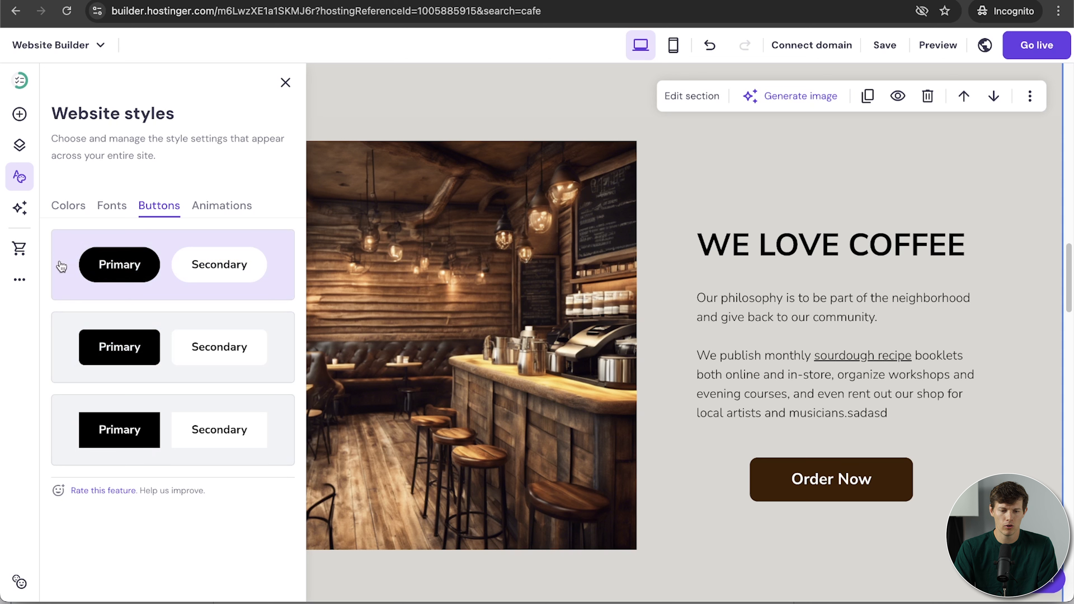
{"action": "left_click", "coordinate": [239, 208]}
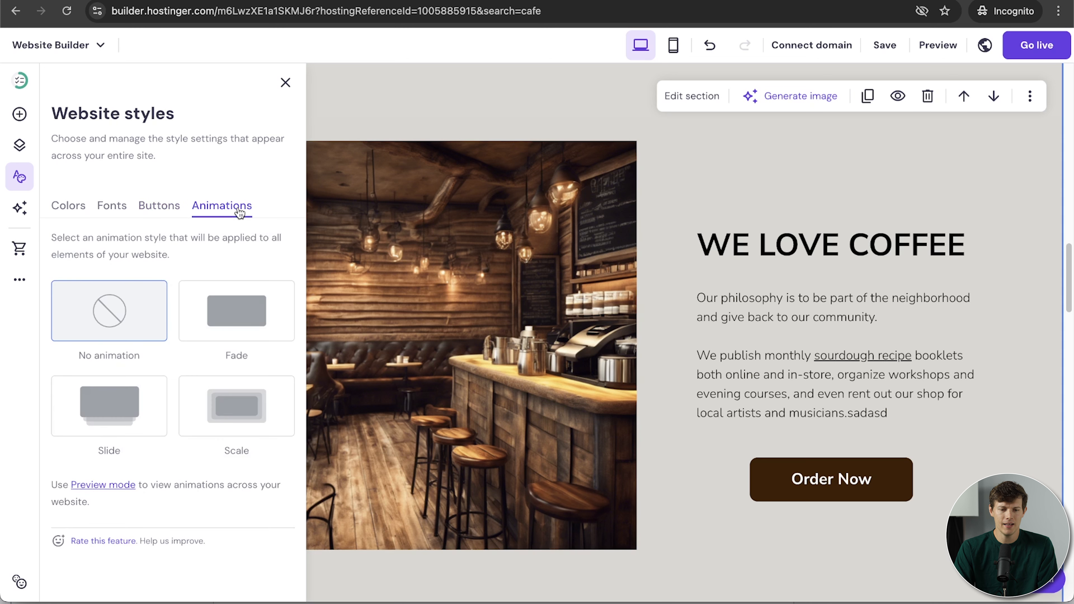
{"action": "left_click", "coordinate": [236, 320]}
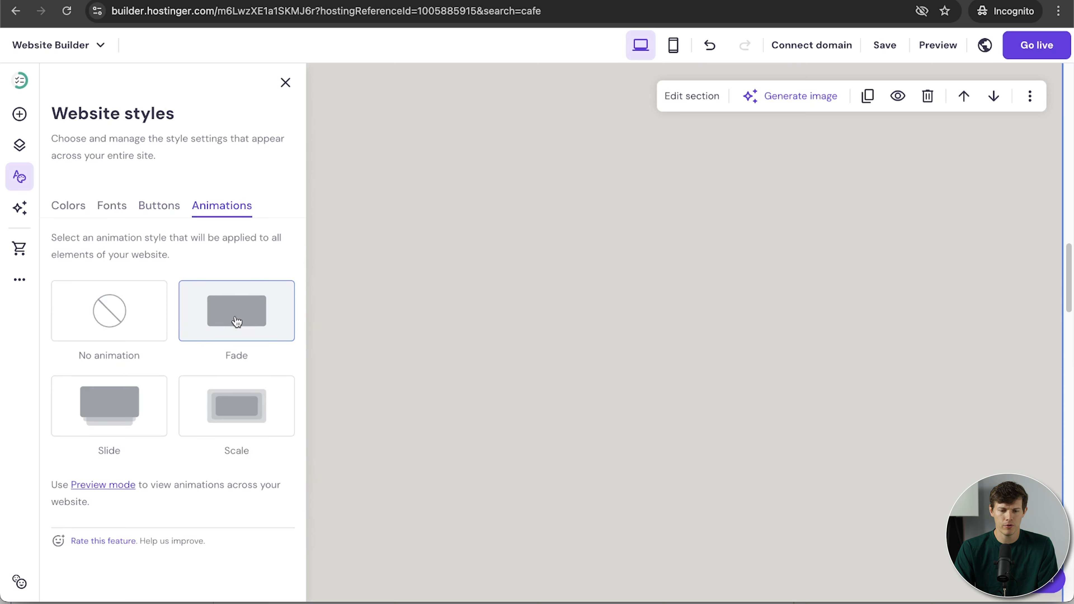
{"action": "left_click", "coordinate": [137, 404]}
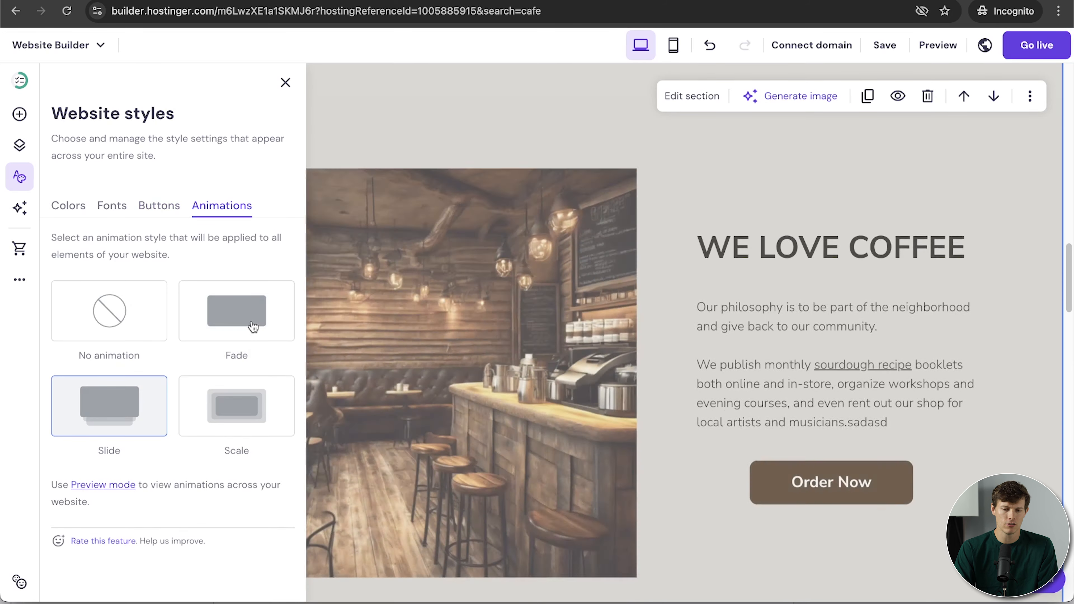
{"action": "left_click", "coordinate": [252, 326]}
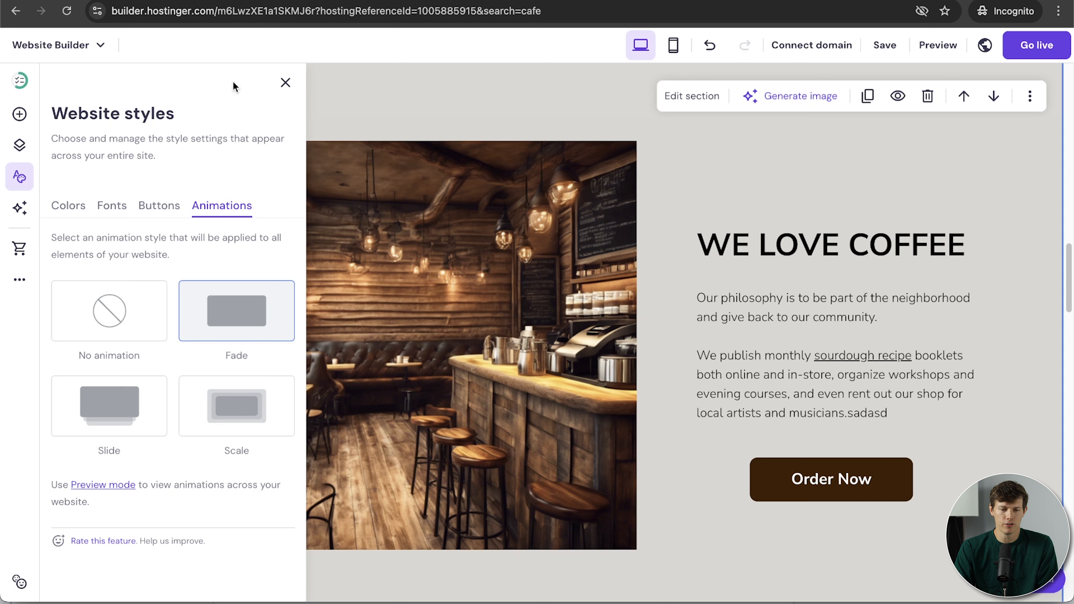
{"action": "left_click", "coordinate": [286, 83]}
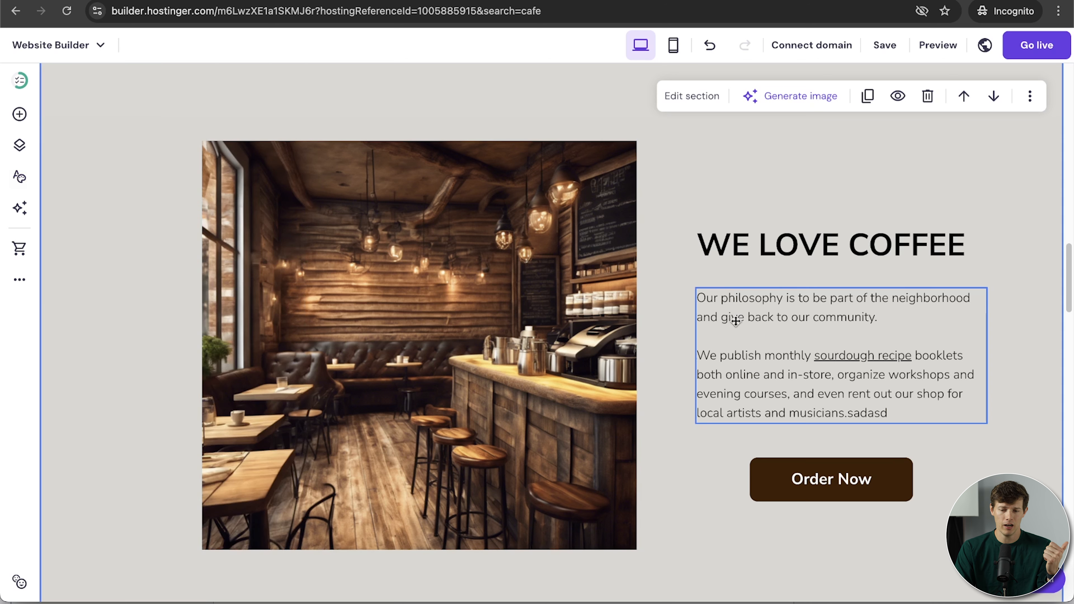
{"action": "scroll", "coordinate": [704, 477], "scroll_direction": "up", "scroll_amount": 10}
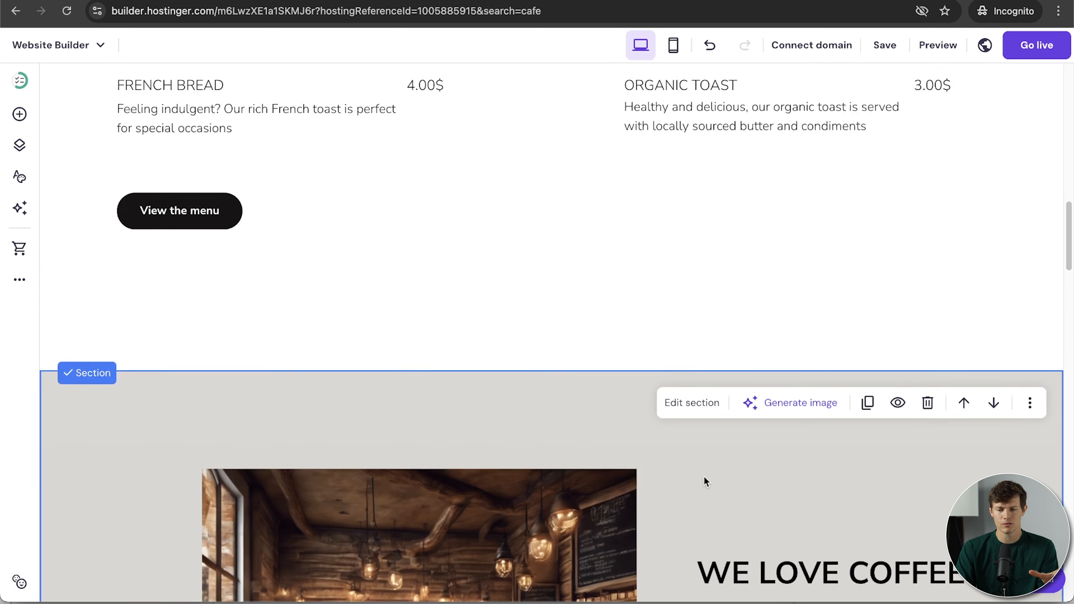
{"action": "scroll", "coordinate": [704, 476], "scroll_direction": "up", "scroll_amount": 15}
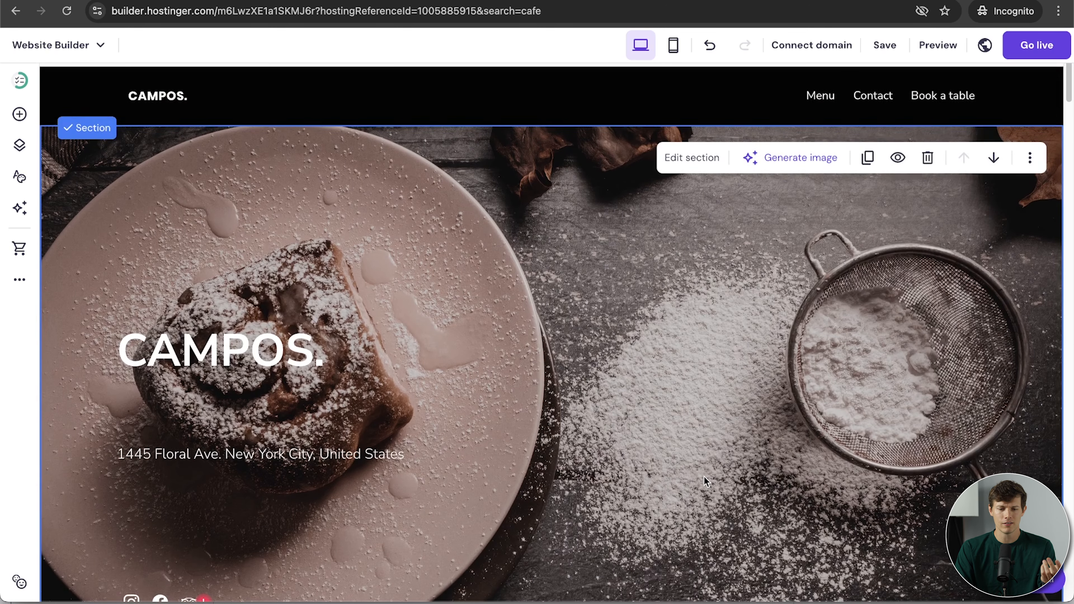
{"action": "scroll", "coordinate": [704, 476], "scroll_direction": "down", "scroll_amount": 10}
{"action": "scroll", "coordinate": [775, 412], "scroll_direction": "up", "scroll_amount": 7}
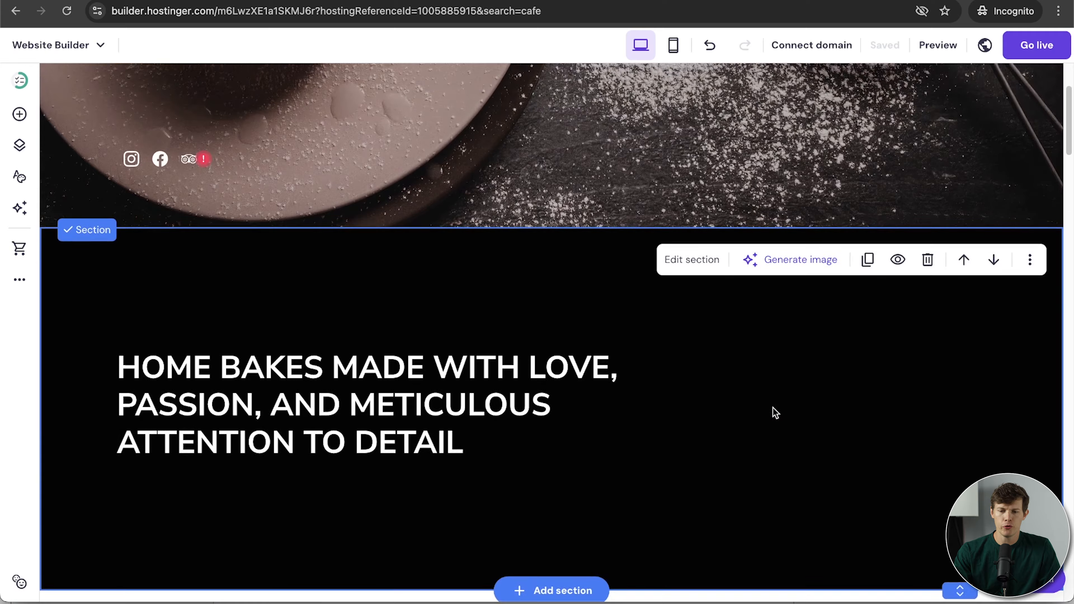
{"action": "scroll", "coordinate": [771, 401], "scroll_direction": "down", "scroll_amount": 3}
{"action": "scroll", "coordinate": [770, 400], "scroll_direction": "down", "scroll_amount": 4}
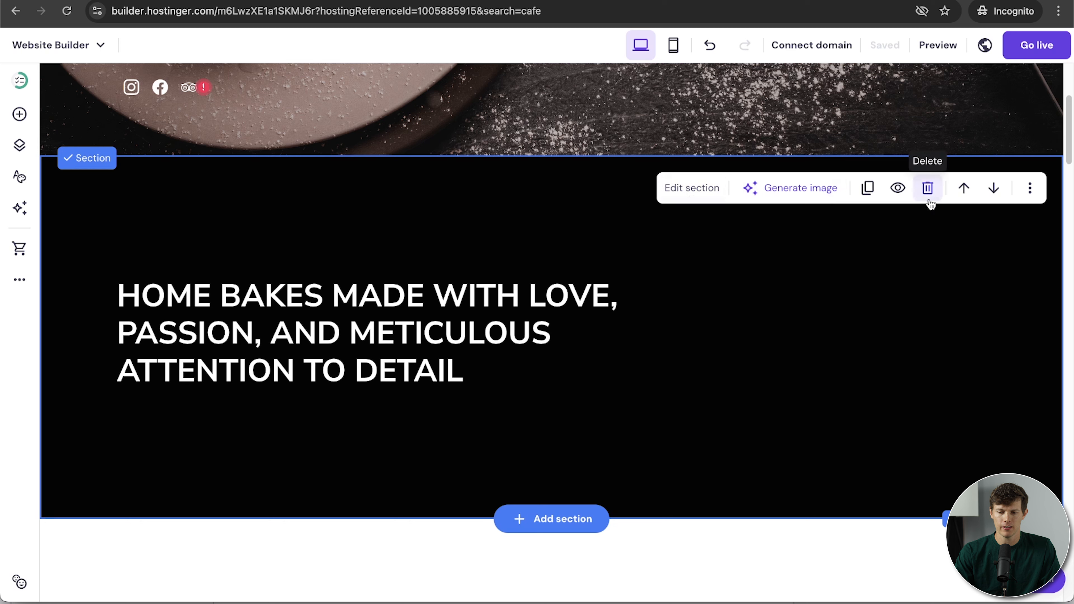
{"action": "left_click", "coordinate": [865, 198]}
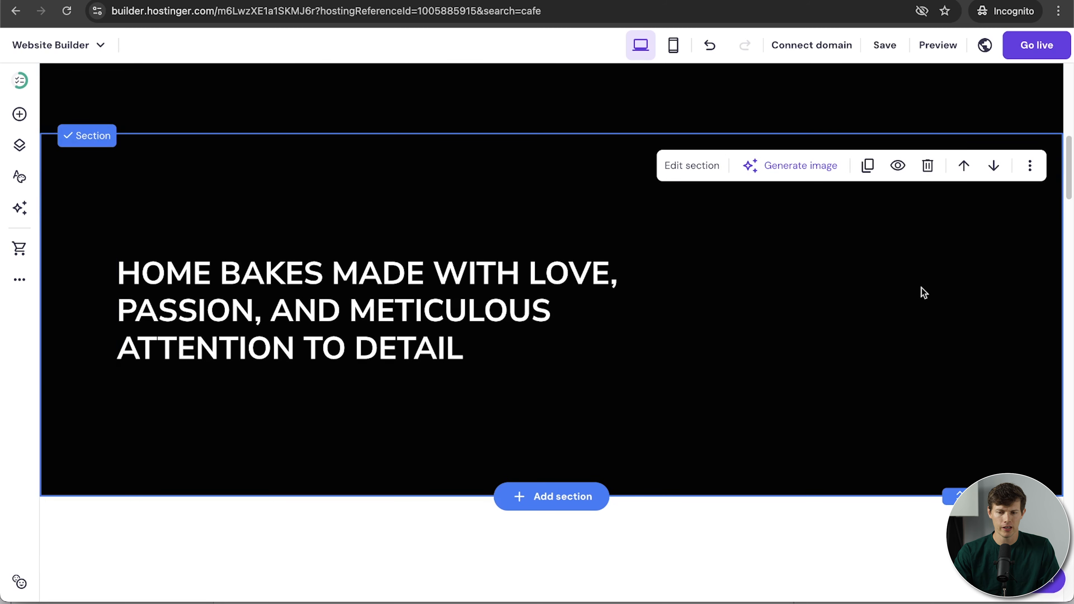
{"action": "left_click", "coordinate": [928, 166]}
{"action": "scroll", "coordinate": [663, 333], "scroll_direction": "up", "scroll_amount": 5}
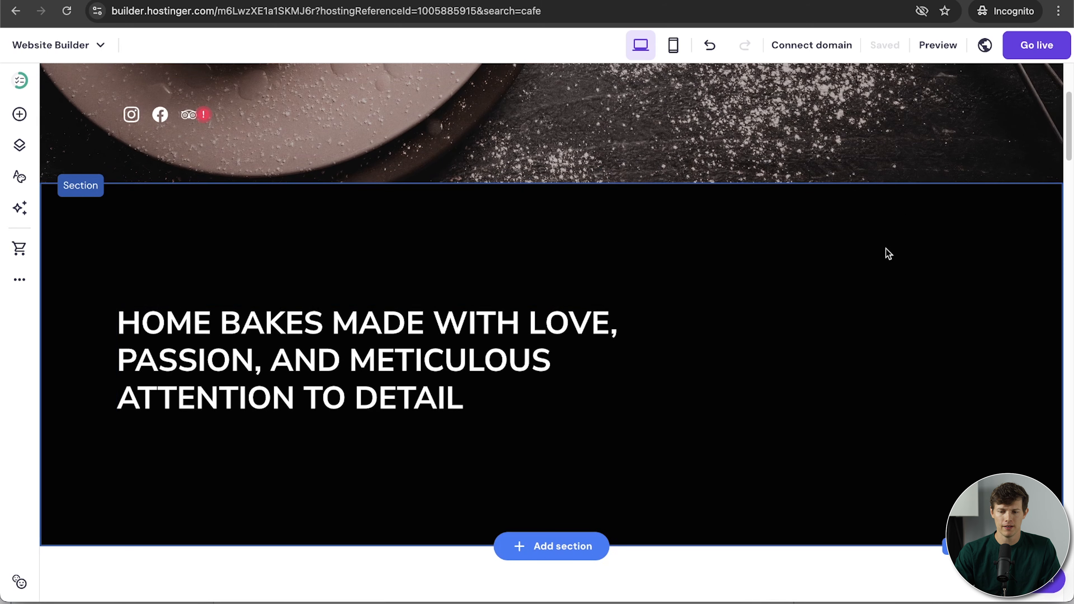
{"action": "left_click", "coordinate": [878, 269]}
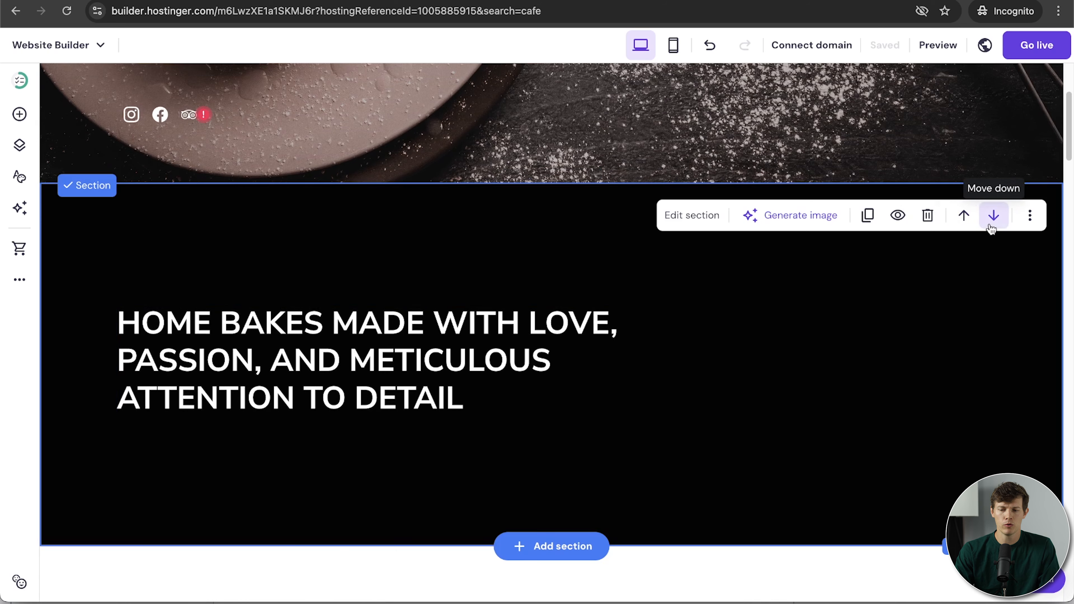
{"action": "left_click", "coordinate": [994, 215]}
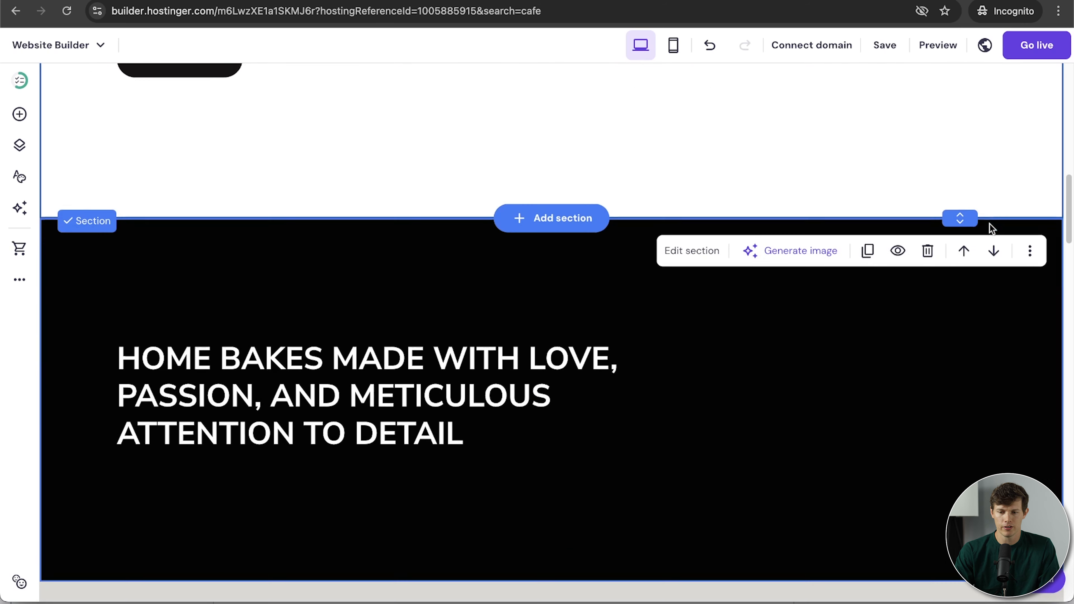
{"action": "left_click", "coordinate": [964, 243]}
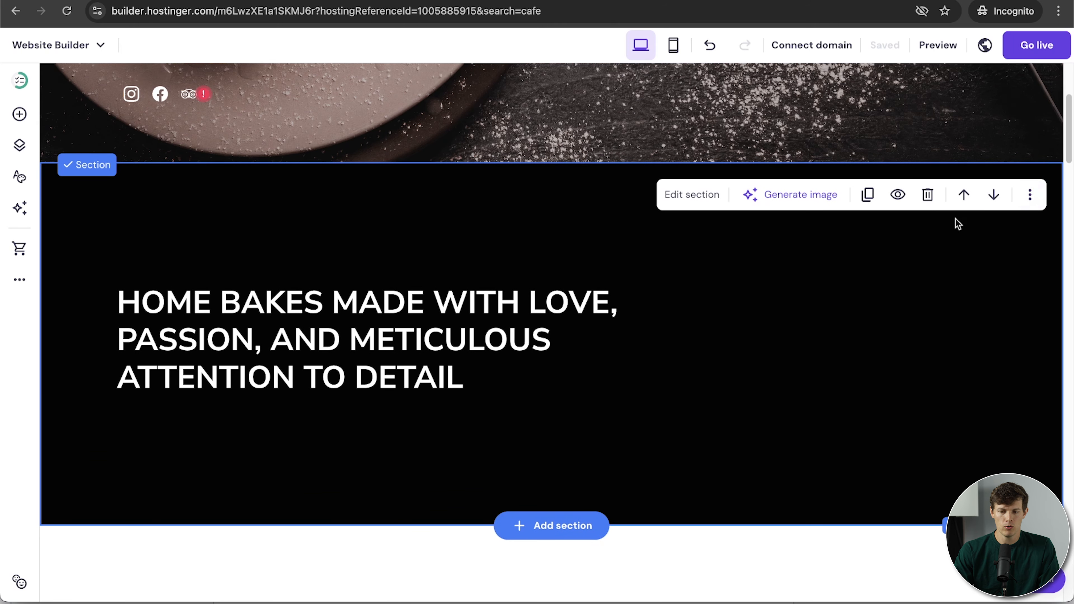
Copy the HOME BAKES section and paste it below BOOK A TABLE.
{"action": "left_click", "coordinate": [1029, 206]}
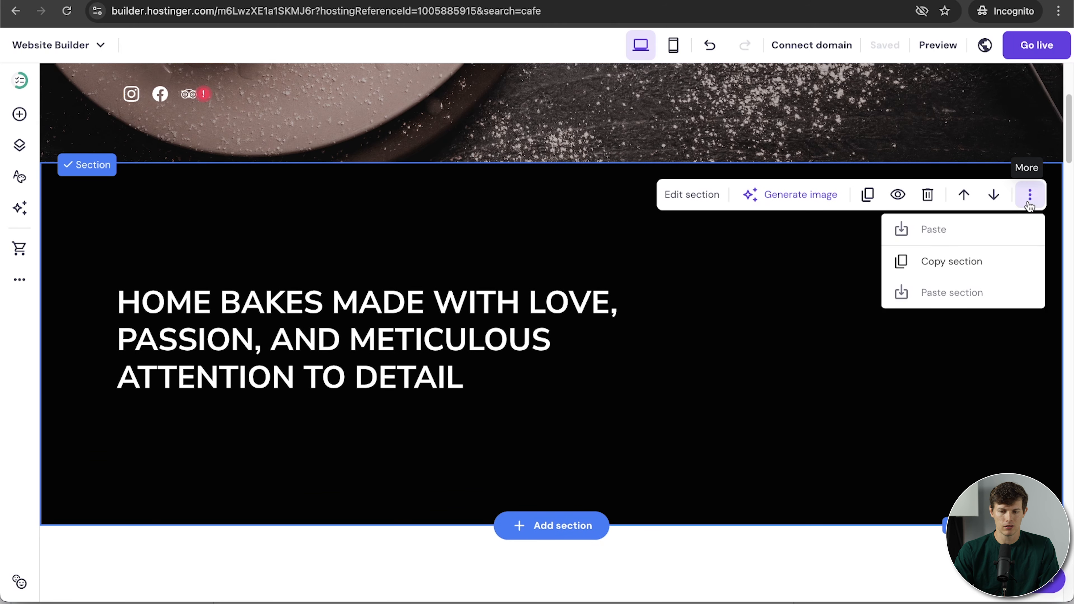
{"action": "left_click", "coordinate": [957, 265]}
{"action": "scroll", "coordinate": [808, 462], "scroll_direction": "down", "scroll_amount": 15}
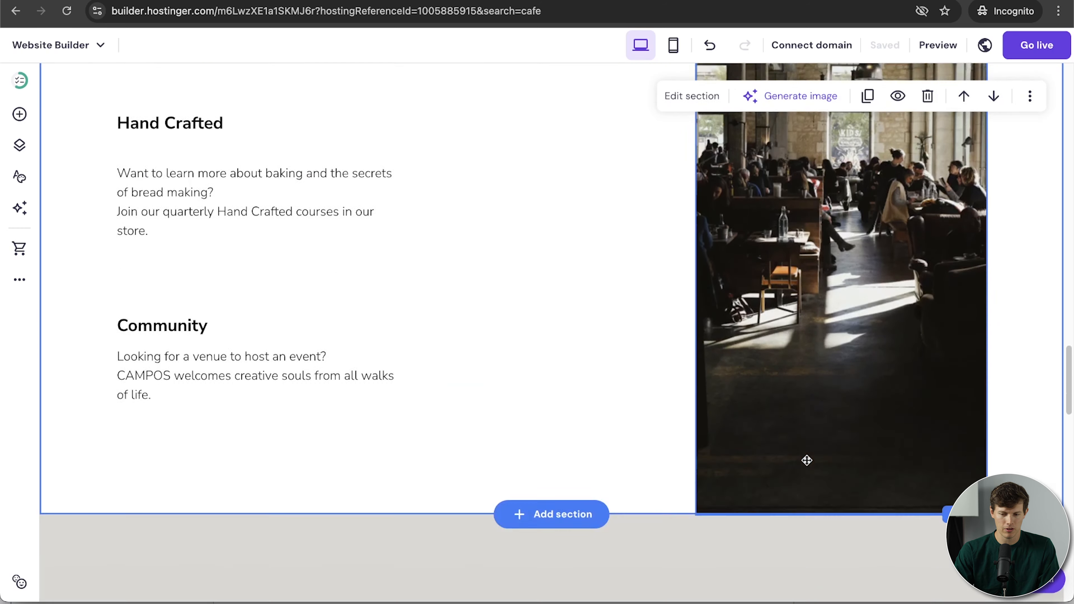
{"action": "scroll", "coordinate": [806, 461], "scroll_direction": "down", "scroll_amount": 15}
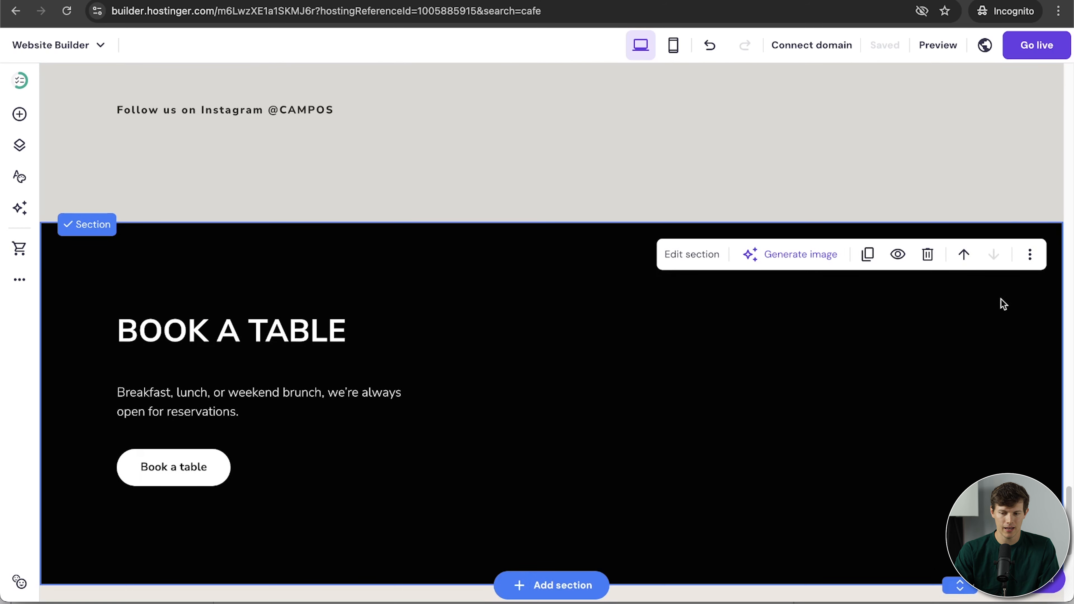
{"action": "left_click", "coordinate": [1030, 254]}
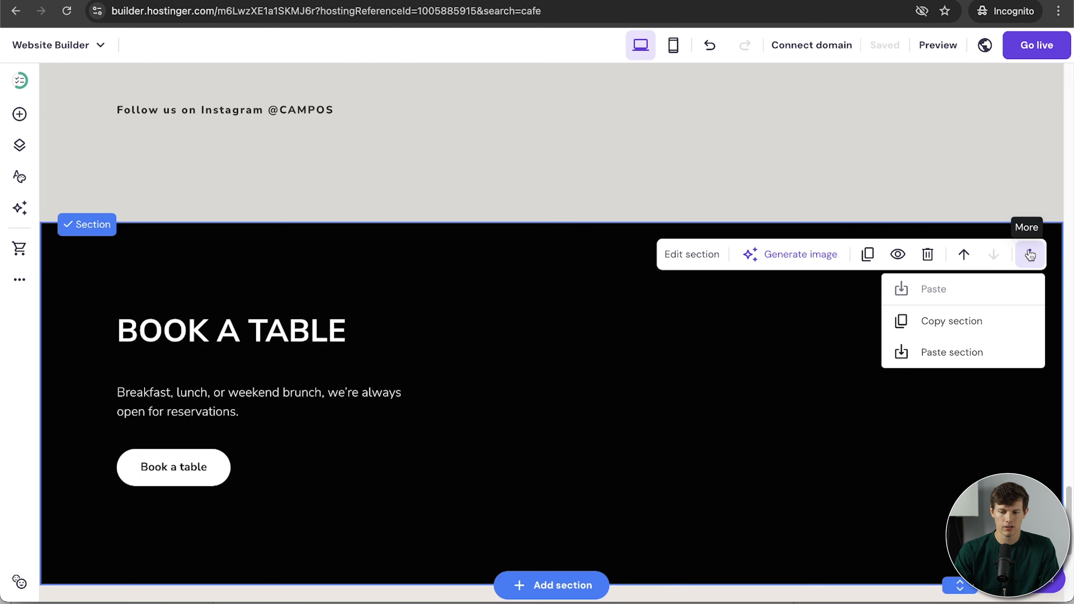
{"action": "left_click", "coordinate": [962, 353]}
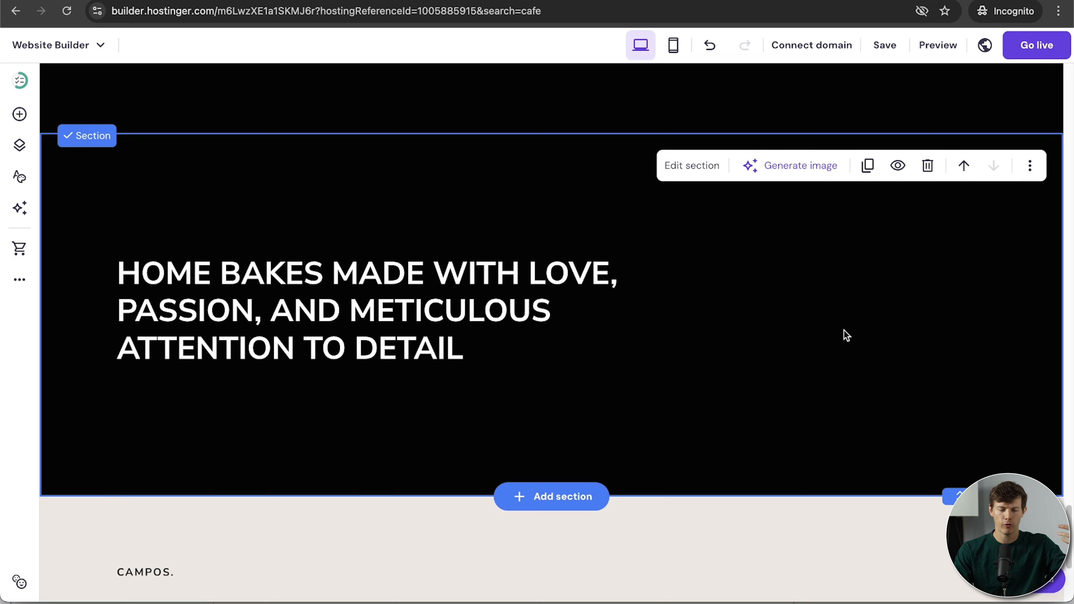
Delete the pasted HOME BAKES section and scroll back up to BOOK A TABLE.
{"action": "left_click", "coordinate": [926, 180]}
{"action": "scroll", "coordinate": [816, 399], "scroll_direction": "up", "scroll_amount": 4}
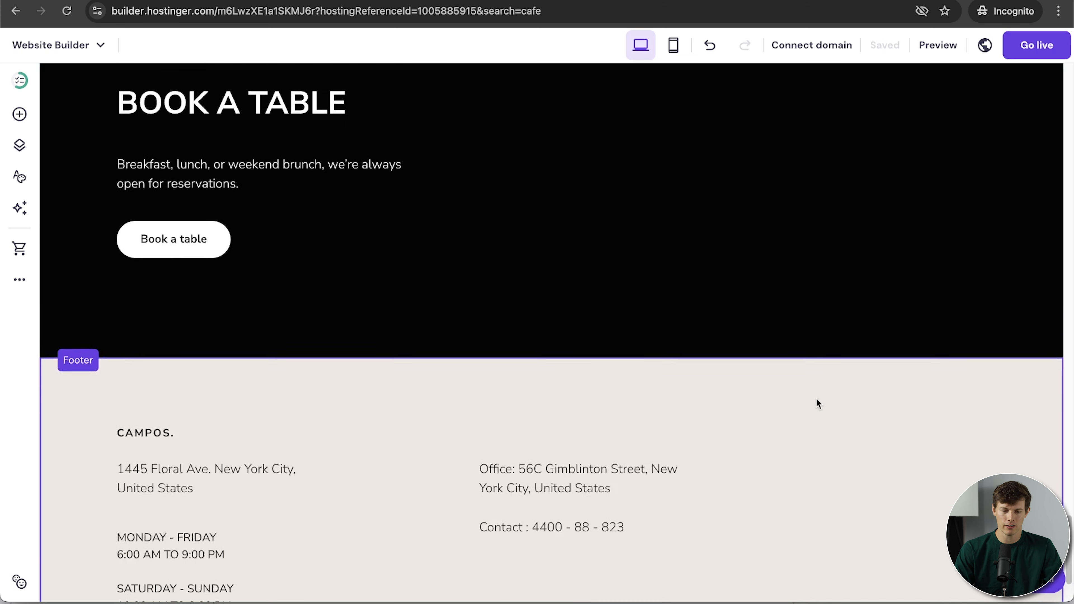
{"action": "scroll", "coordinate": [818, 403], "scroll_direction": "up", "scroll_amount": 2}
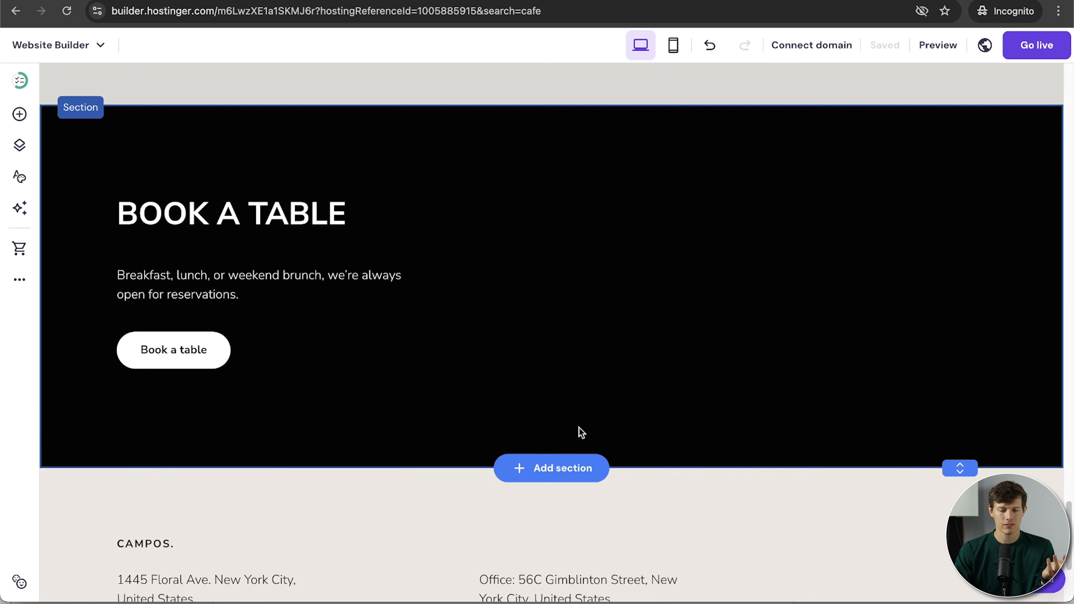
Browse the About, Services, contact form and Gallery section templates.
{"action": "left_click", "coordinate": [566, 468]}
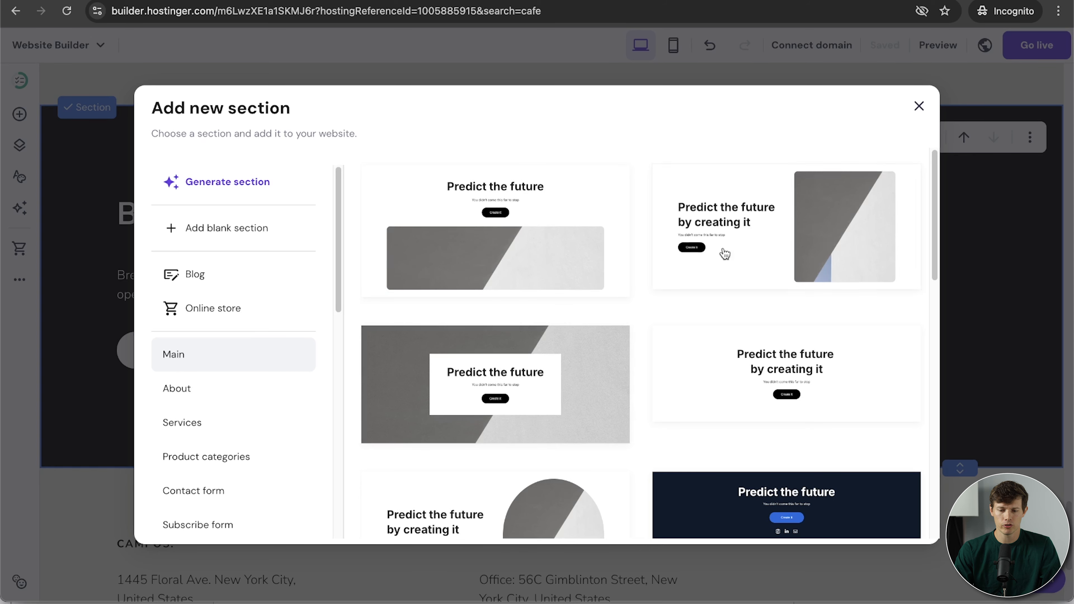
{"action": "scroll", "coordinate": [674, 399], "scroll_direction": "down", "scroll_amount": 10}
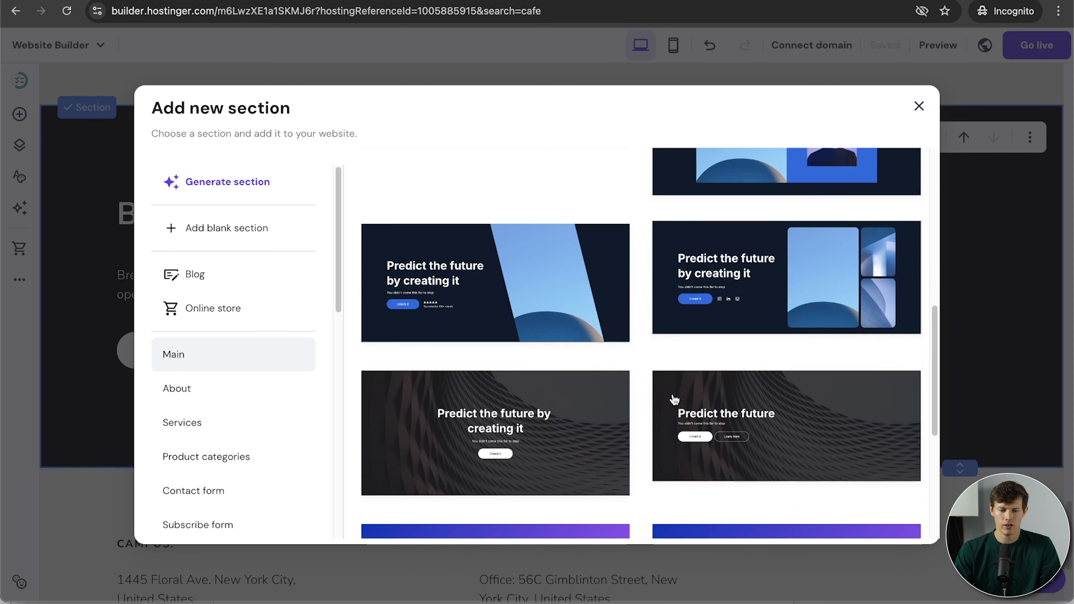
{"action": "left_click", "coordinate": [216, 391]}
{"action": "left_click", "coordinate": [218, 424]}
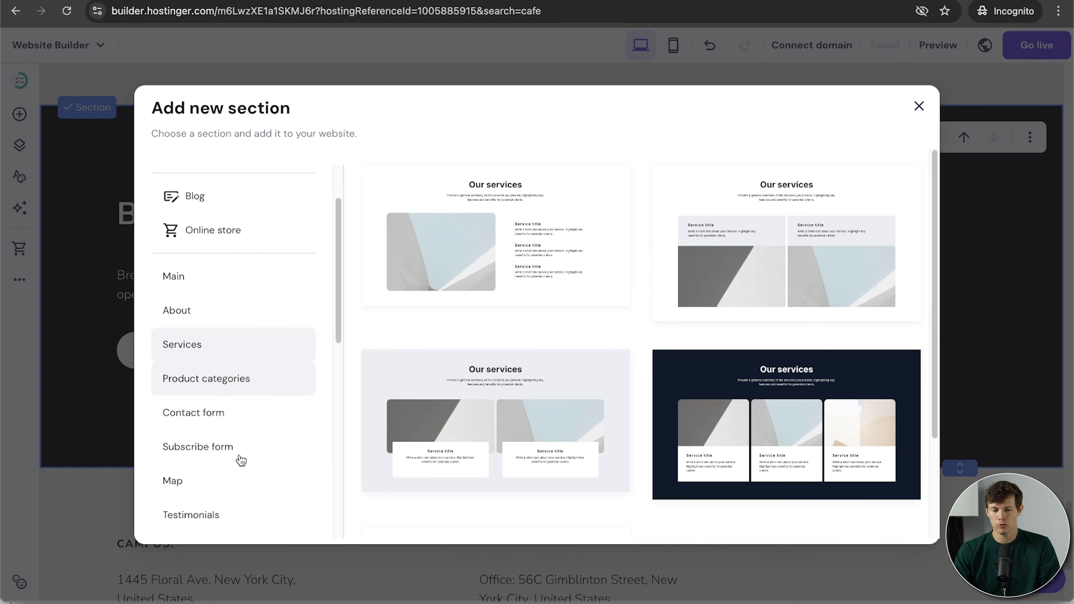
{"action": "scroll", "coordinate": [241, 460], "scroll_direction": "down", "scroll_amount": 3}
{"action": "left_click", "coordinate": [232, 315]}
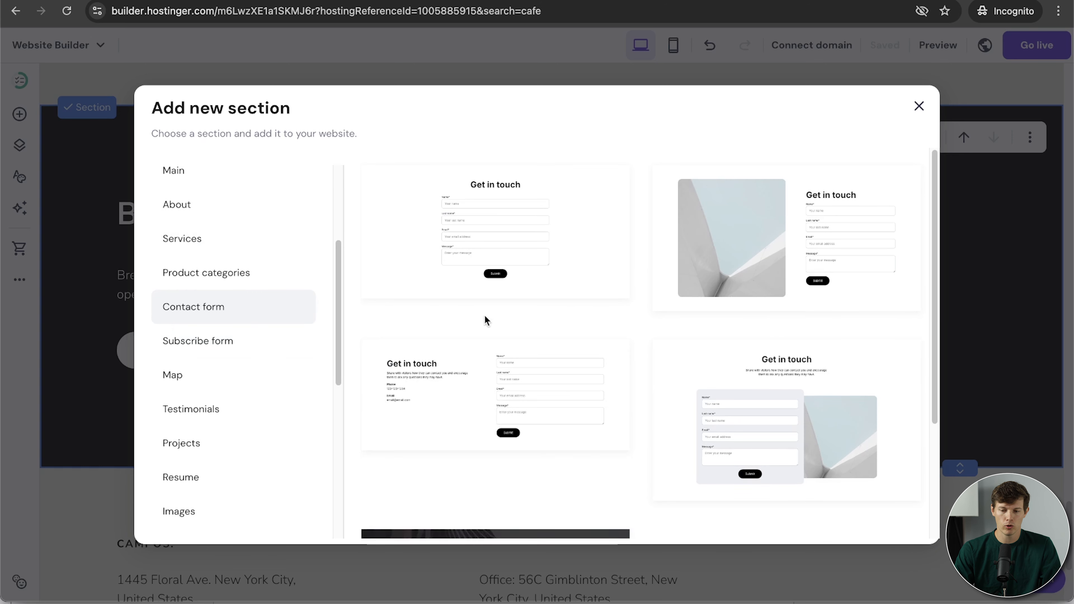
{"action": "scroll", "coordinate": [203, 372], "scroll_direction": "down", "scroll_amount": 5}
{"action": "left_click", "coordinate": [207, 372]}
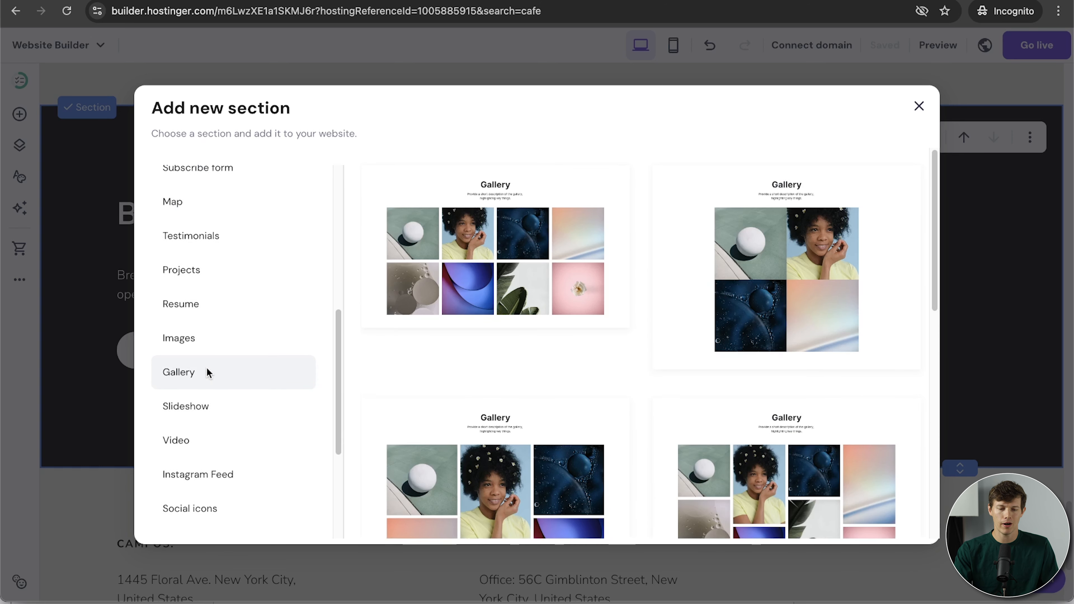
{"action": "scroll", "coordinate": [206, 371], "scroll_direction": "down", "scroll_amount": 3}
{"action": "scroll", "coordinate": [206, 371], "scroll_direction": "up", "scroll_amount": 10}
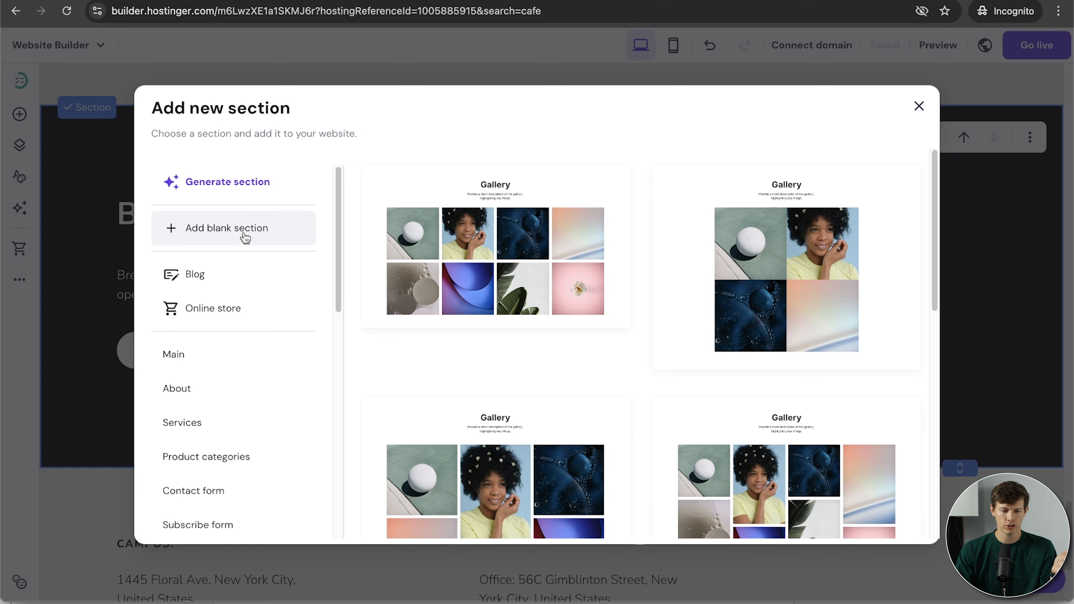
Choose Generate section and paste the About Us coffee shop description.
{"action": "left_click", "coordinate": [245, 193]}
{"action": "left_click", "coordinate": [449, 290]}
{"action": "key", "text": "ctrl+v"}
Generate the Crafting Coffee Dreams Together section, delete its blue rectangle and widen the coffee-bean image leftward.
{"action": "left_click", "coordinate": [550, 424]}
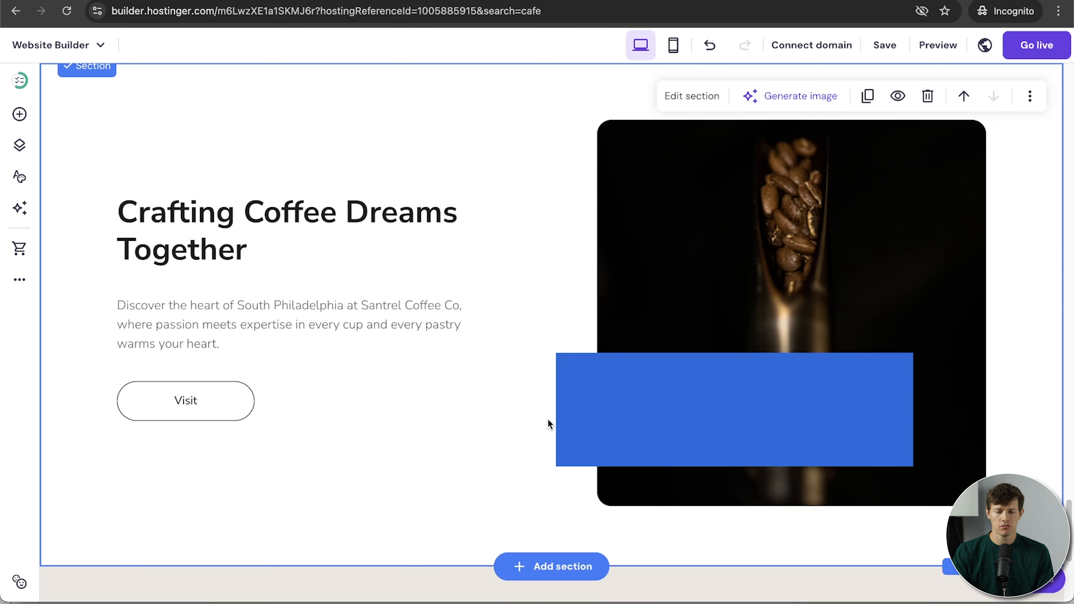
{"action": "left_click", "coordinate": [664, 413]}
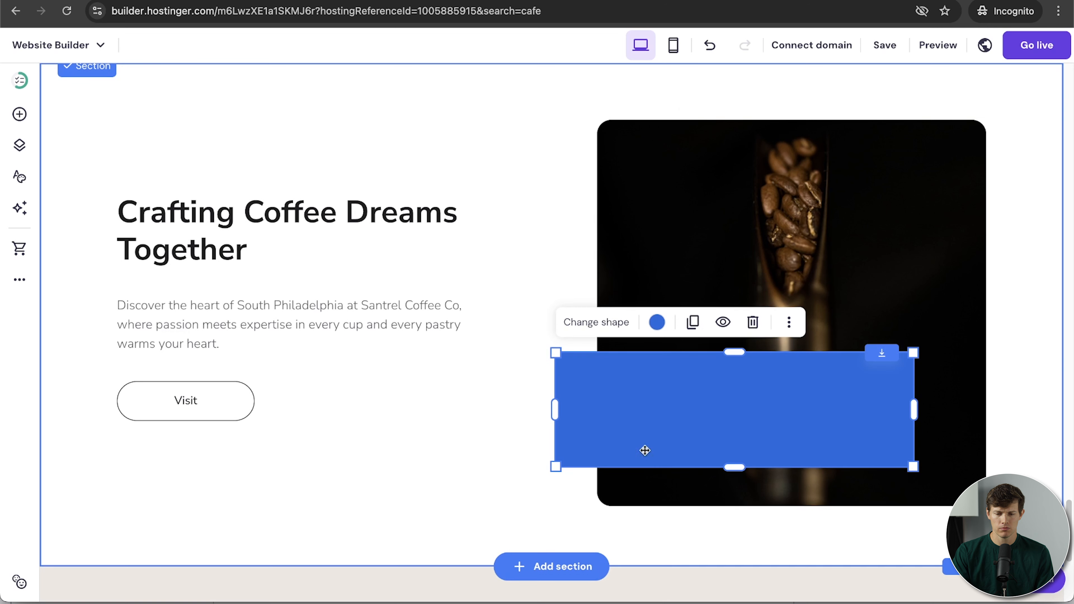
{"action": "left_click", "coordinate": [752, 322]}
{"action": "left_click", "coordinate": [634, 337]}
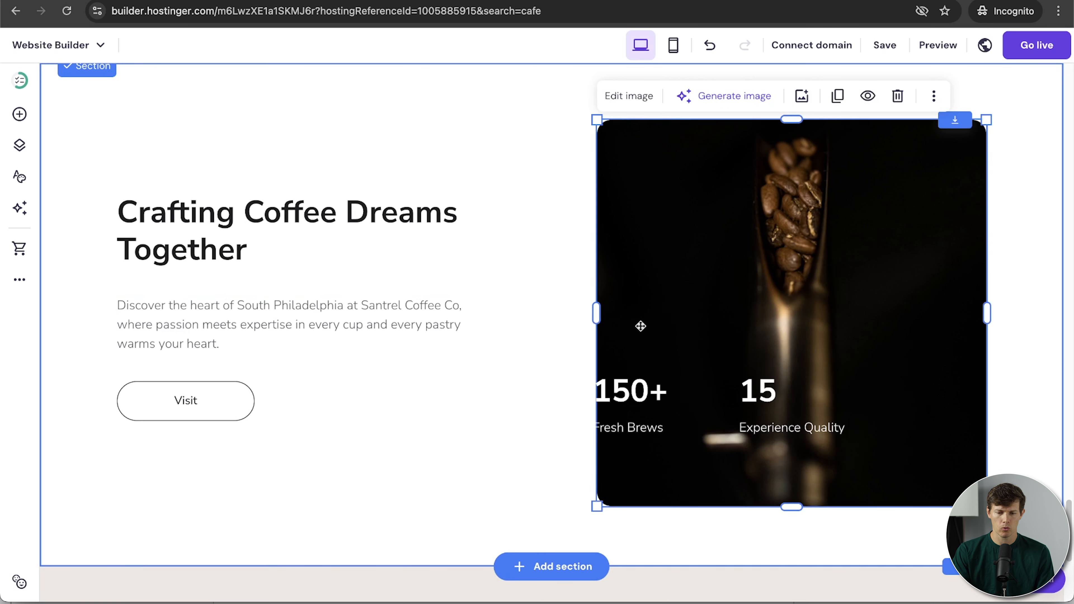
{"action": "left_click_drag", "start_coordinate": [593, 315], "coordinate": [515, 327]}
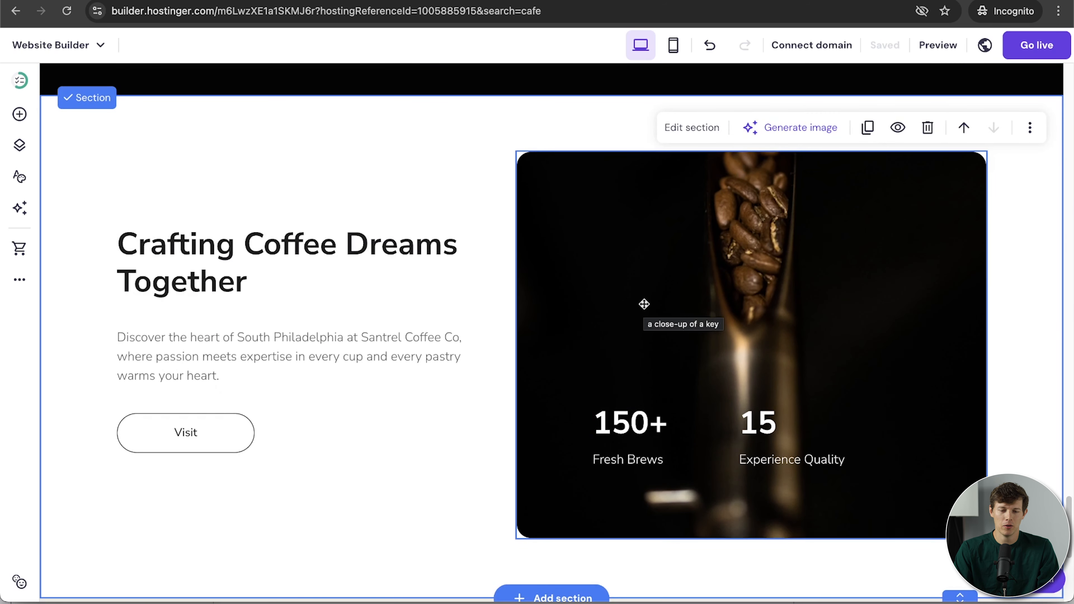
Rename the BAGELS item to MUFFINS and change its 1.00$ price to $4.50.
{"action": "scroll", "coordinate": [644, 304], "scroll_direction": "up", "scroll_amount": 20}
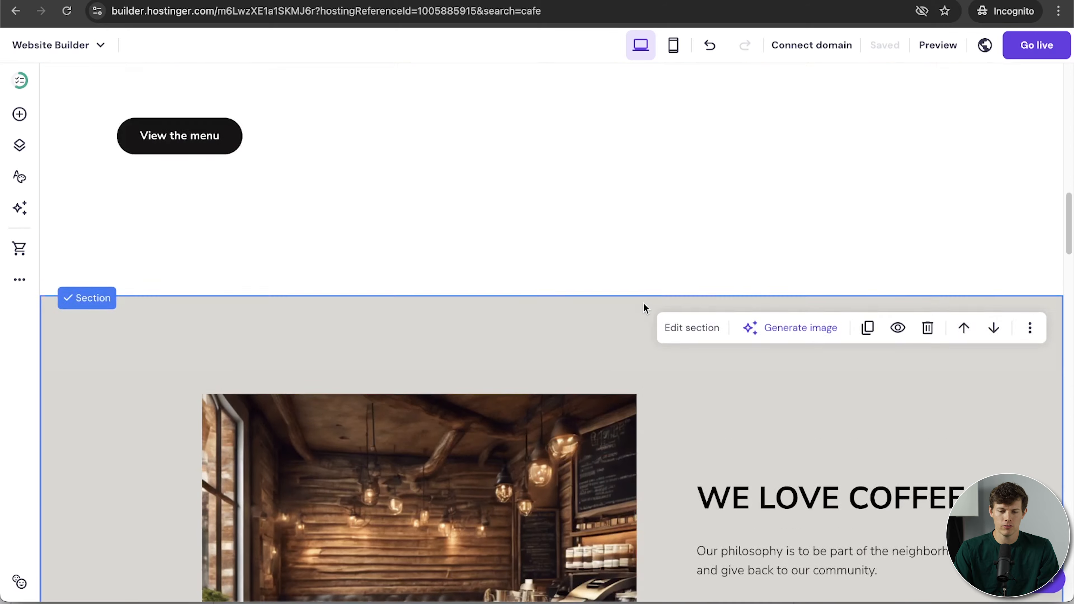
{"action": "scroll", "coordinate": [645, 308], "scroll_direction": "up", "scroll_amount": 10}
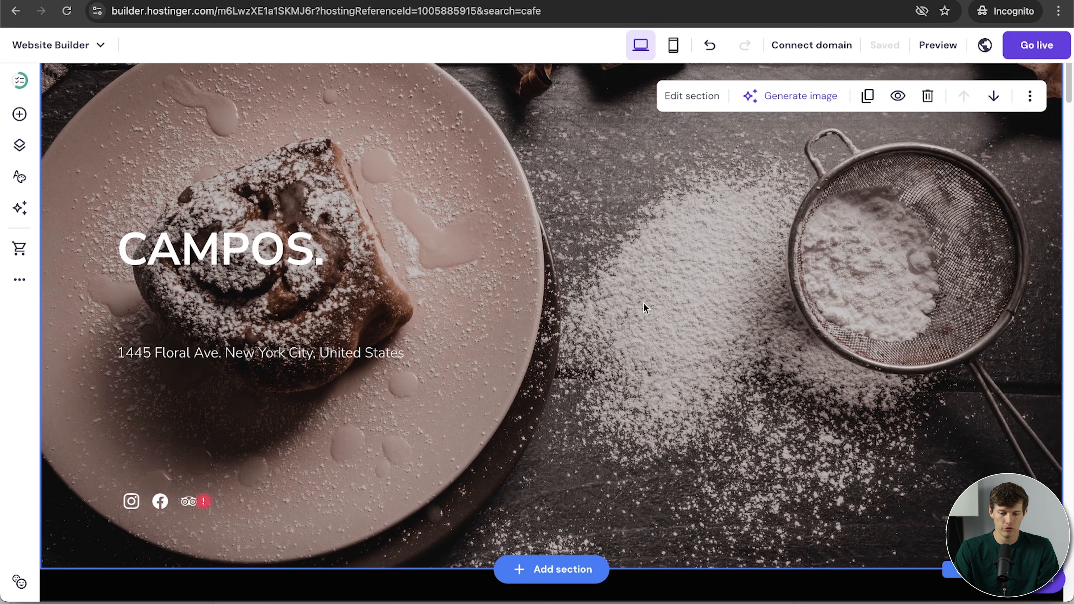
{"action": "scroll", "coordinate": [643, 303], "scroll_direction": "down", "scroll_amount": 10}
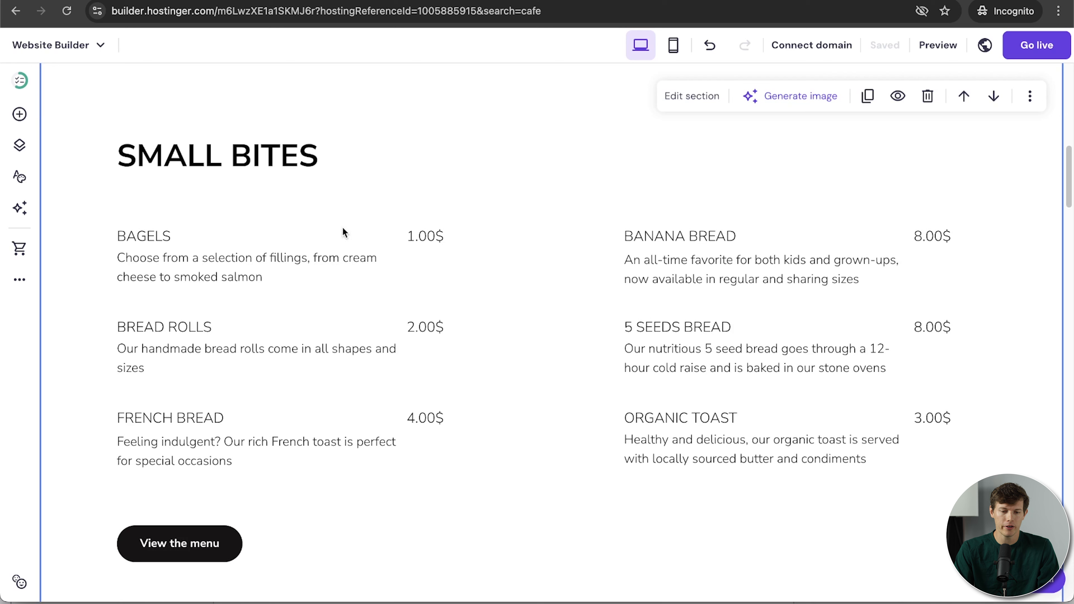
{"action": "left_click", "coordinate": [293, 233]}
{"action": "double_click", "coordinate": [209, 239]}
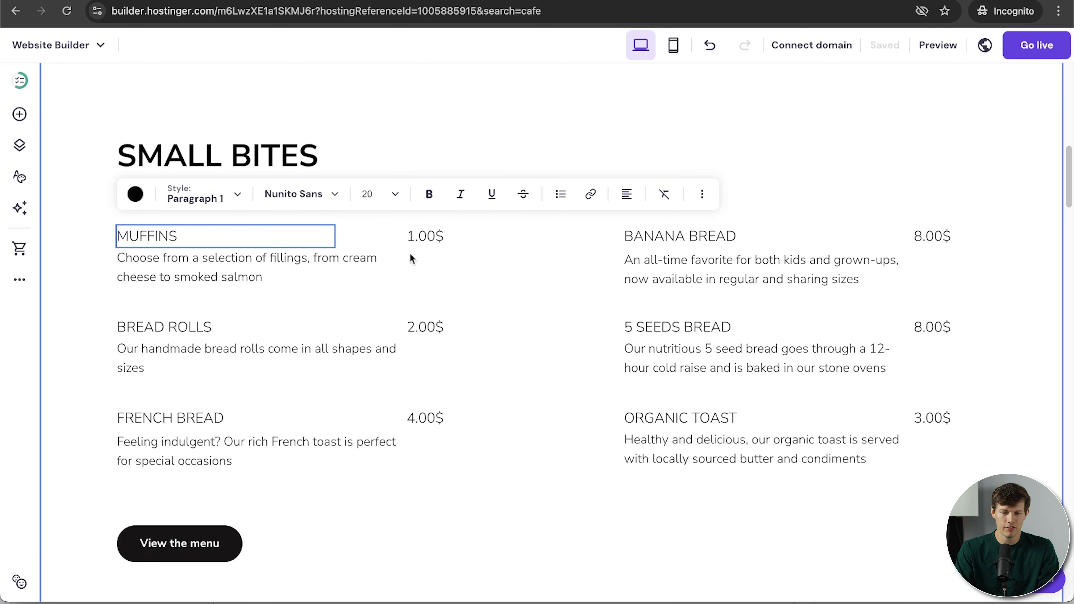
{"action": "double_click", "coordinate": [426, 235]}
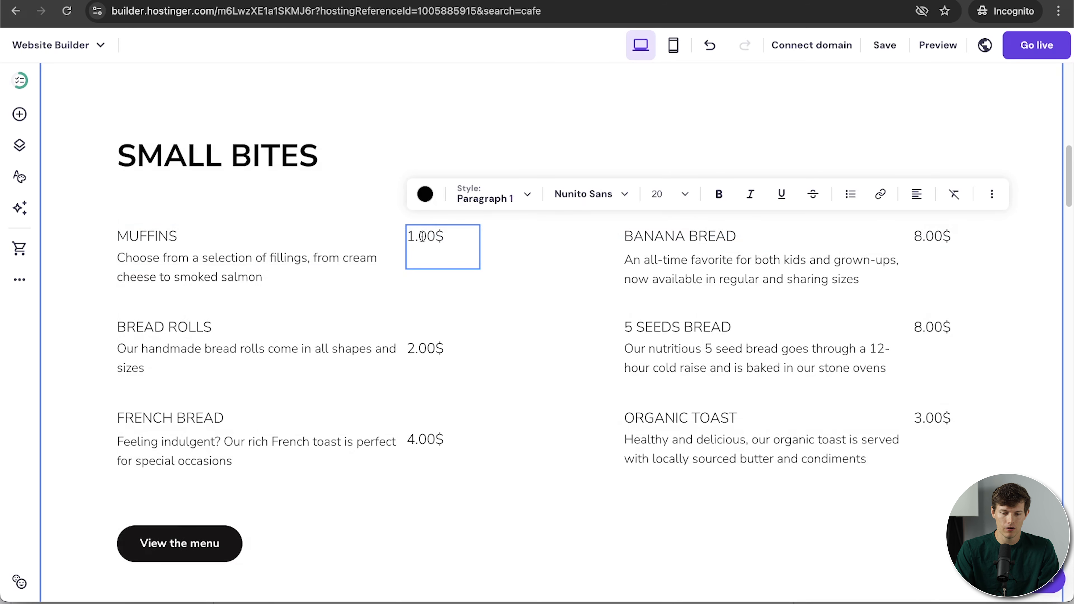
{"action": "double_click", "coordinate": [422, 236]}
{"action": "triple_click", "coordinate": [421, 237]}
{"action": "type", "text": "$4.50"}
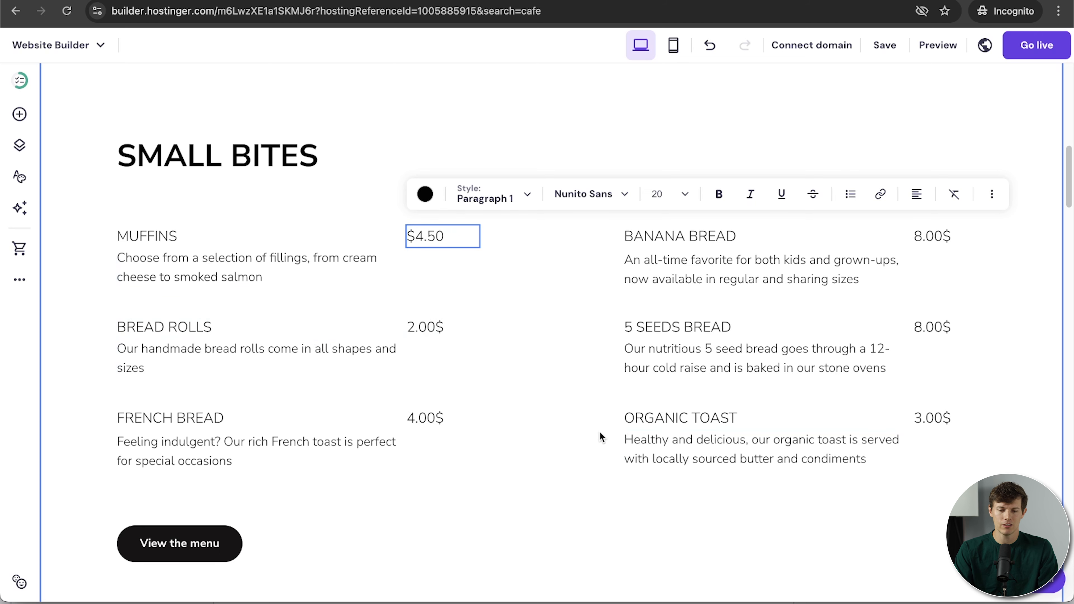
{"action": "scroll", "coordinate": [599, 433], "scroll_direction": "up", "scroll_amount": 10}
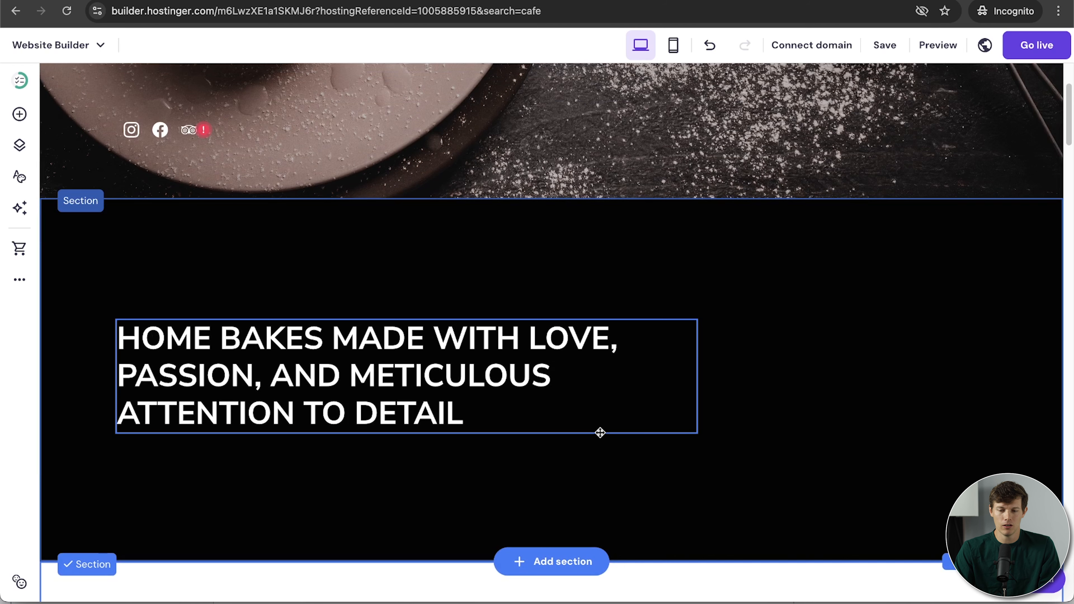
{"action": "scroll", "coordinate": [600, 432], "scroll_direction": "down", "scroll_amount": 10}
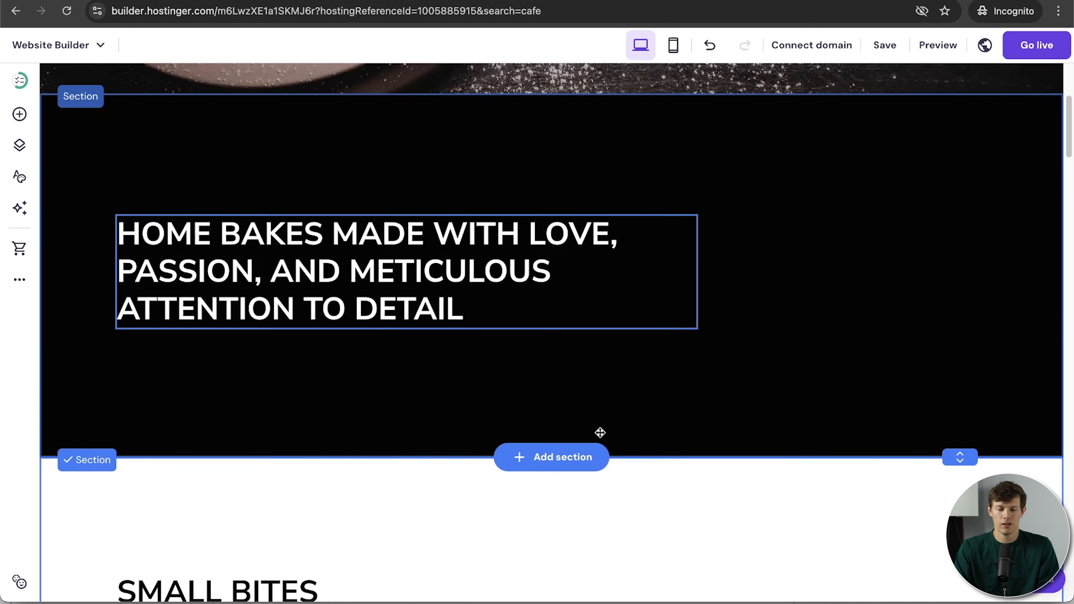
{"action": "scroll", "coordinate": [803, 368], "scroll_direction": "up", "scroll_amount": 15}
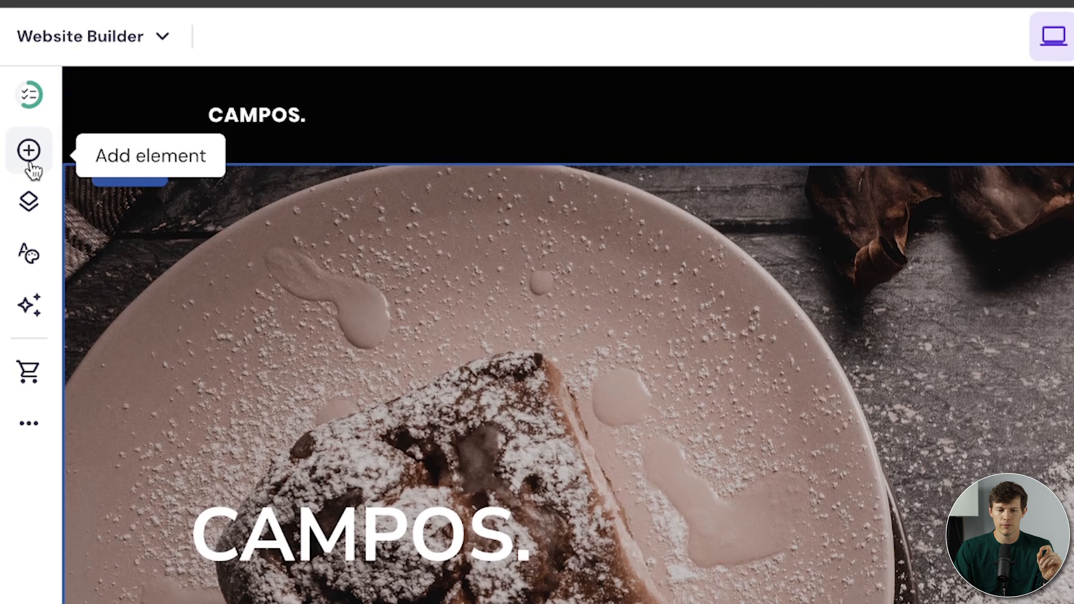
Show the Add elements panel and scroll the canvas down to the menu section.
{"action": "left_click", "coordinate": [29, 154]}
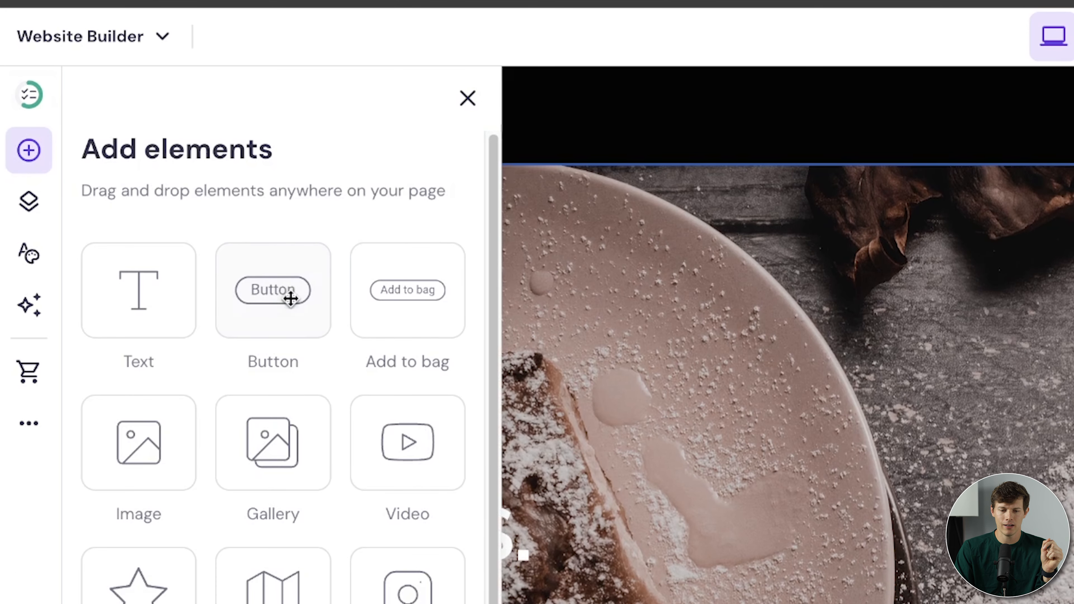
{"action": "scroll", "coordinate": [289, 297], "scroll_direction": "down", "scroll_amount": 2}
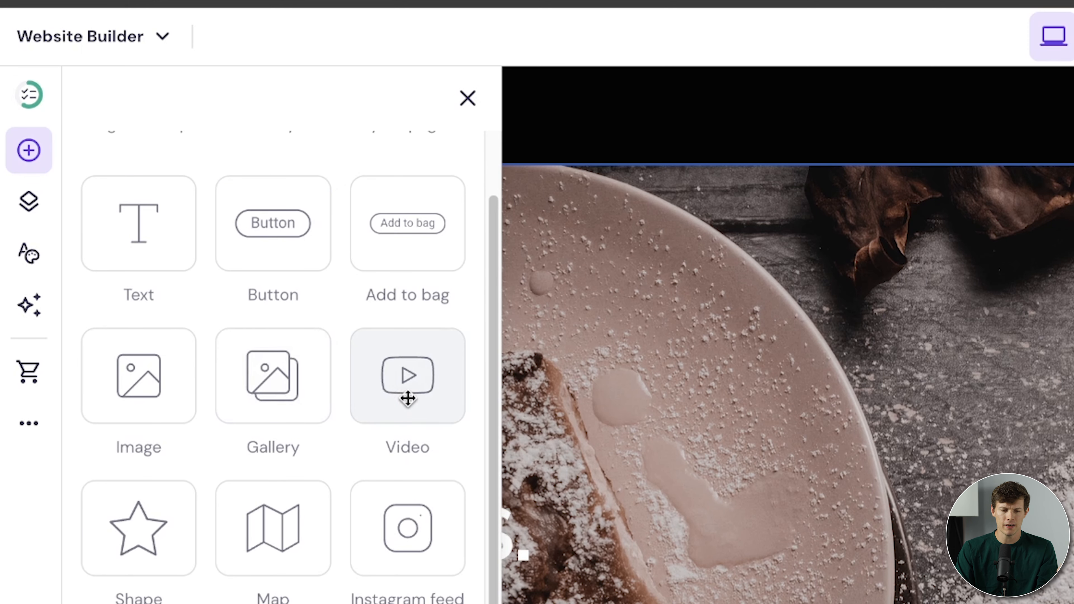
{"action": "scroll", "coordinate": [407, 398], "scroll_direction": "down", "scroll_amount": 1}
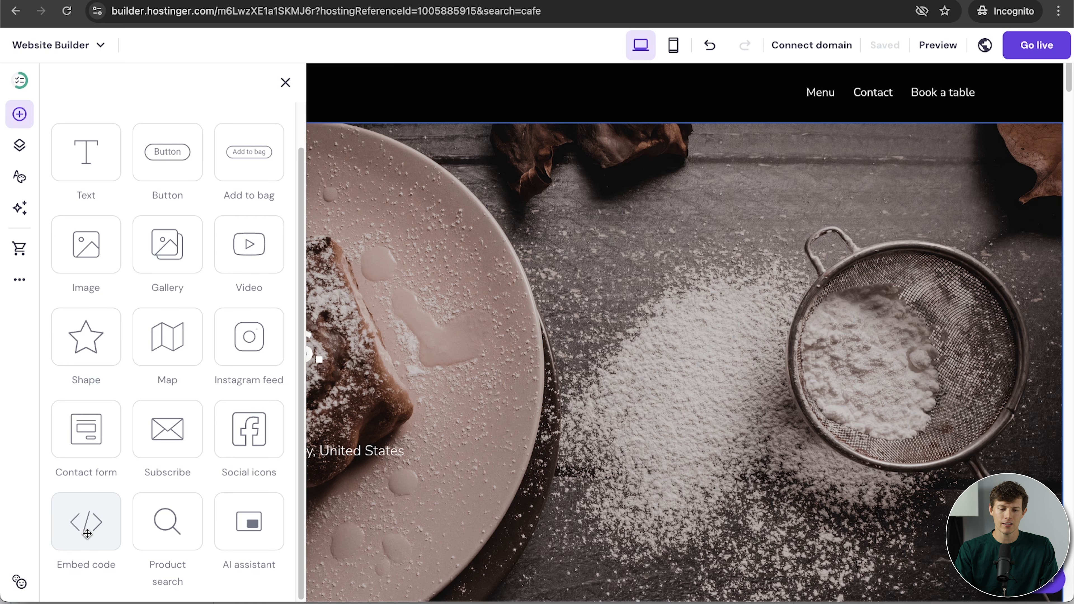
{"action": "scroll", "coordinate": [666, 434], "scroll_direction": "down", "scroll_amount": 10}
{"action": "scroll", "coordinate": [666, 431], "scroll_direction": "down", "scroll_amount": 4}
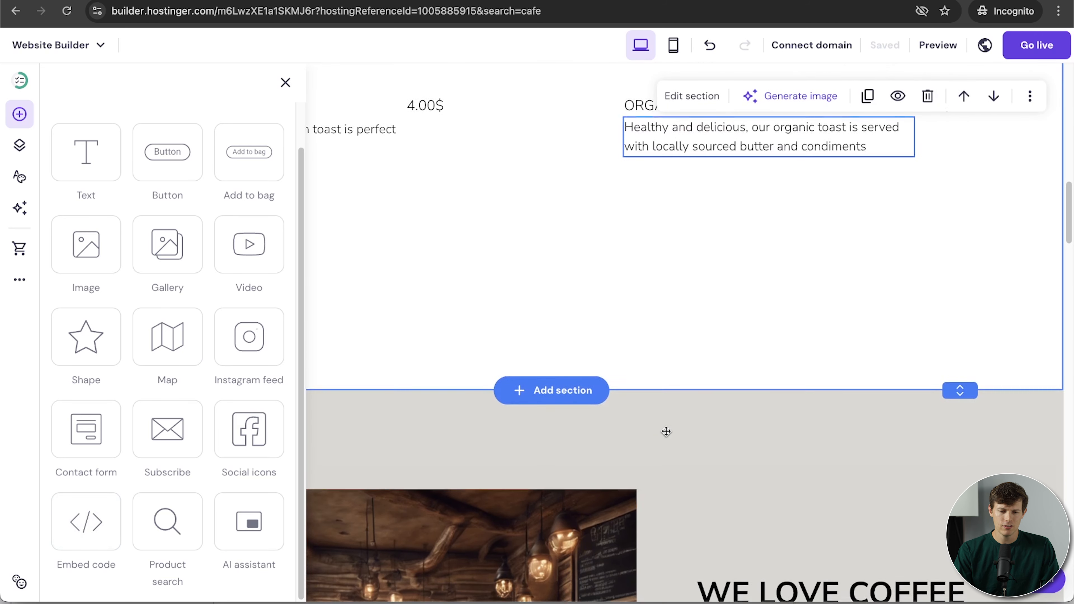
{"action": "scroll", "coordinate": [665, 431], "scroll_direction": "up", "scroll_amount": 1}
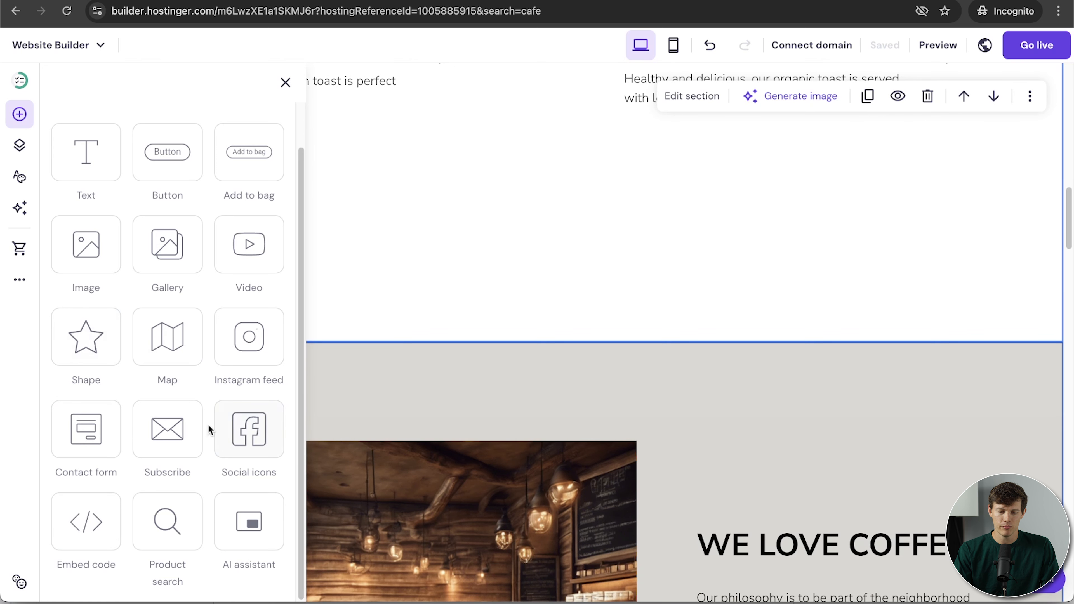
Place an Instagram feed grid under the View the menu button and stretch it edge to edge.
{"action": "left_click_drag", "start_coordinate": [251, 344], "coordinate": [570, 296]}
{"action": "left_click_drag", "start_coordinate": [696, 427], "coordinate": [400, 388]}
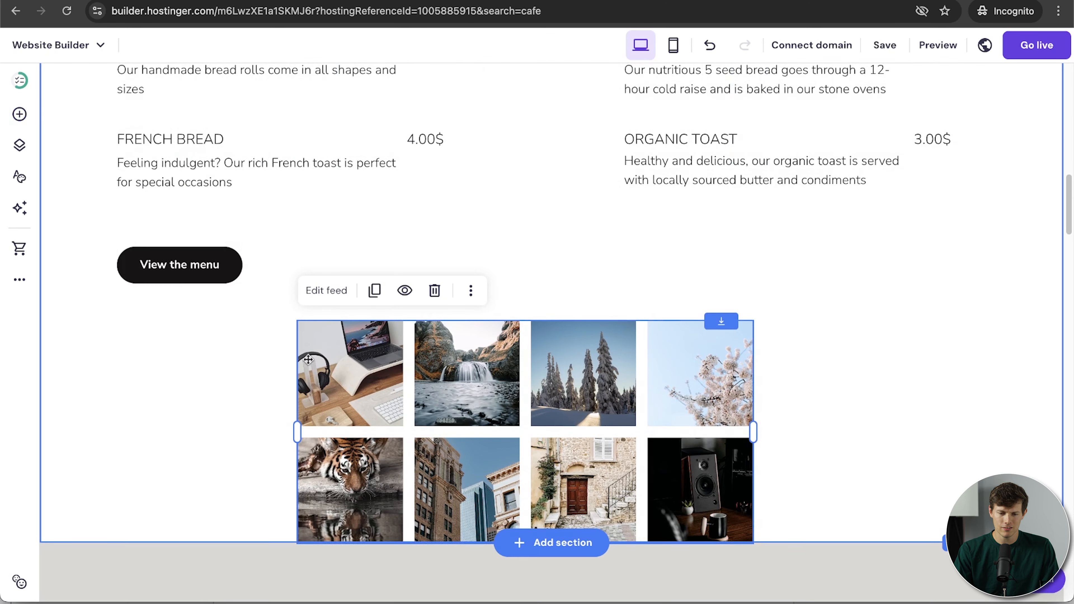
{"action": "left_click_drag", "start_coordinate": [296, 424], "coordinate": [163, 467]}
{"action": "left_click_drag", "start_coordinate": [753, 456], "coordinate": [947, 460]}
Make the section holding the Instagram feed taller to fit both photo rows.
{"action": "scroll", "coordinate": [670, 447], "scroll_direction": "down", "scroll_amount": 8}
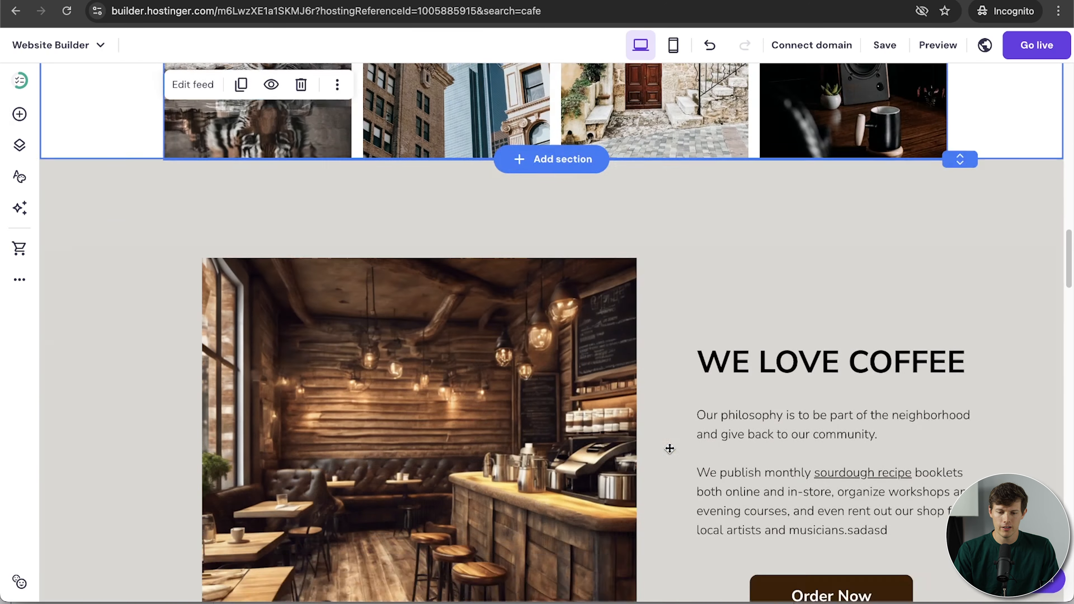
{"action": "scroll", "coordinate": [670, 448], "scroll_direction": "up", "scroll_amount": 2}
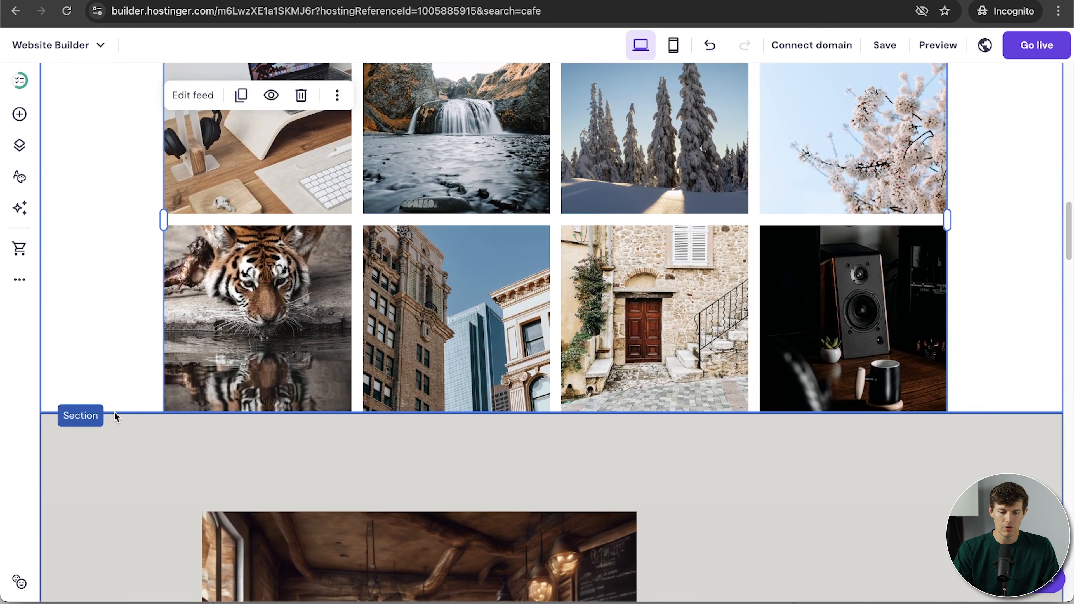
{"action": "left_click", "coordinate": [123, 415]}
{"action": "left_click", "coordinate": [124, 376]}
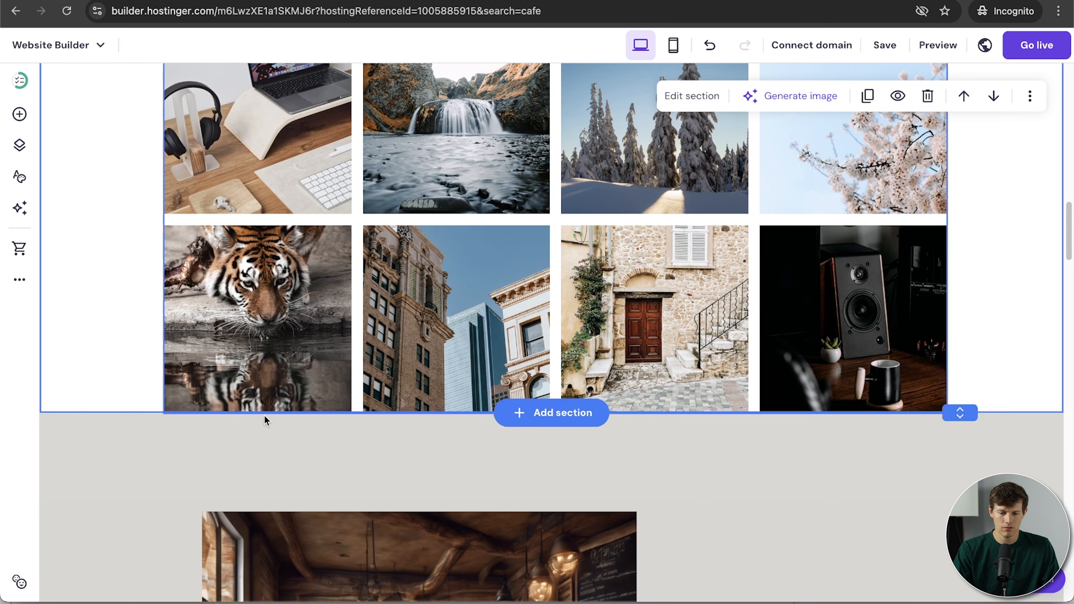
{"action": "left_click_drag", "start_coordinate": [960, 412], "coordinate": [959, 507]}
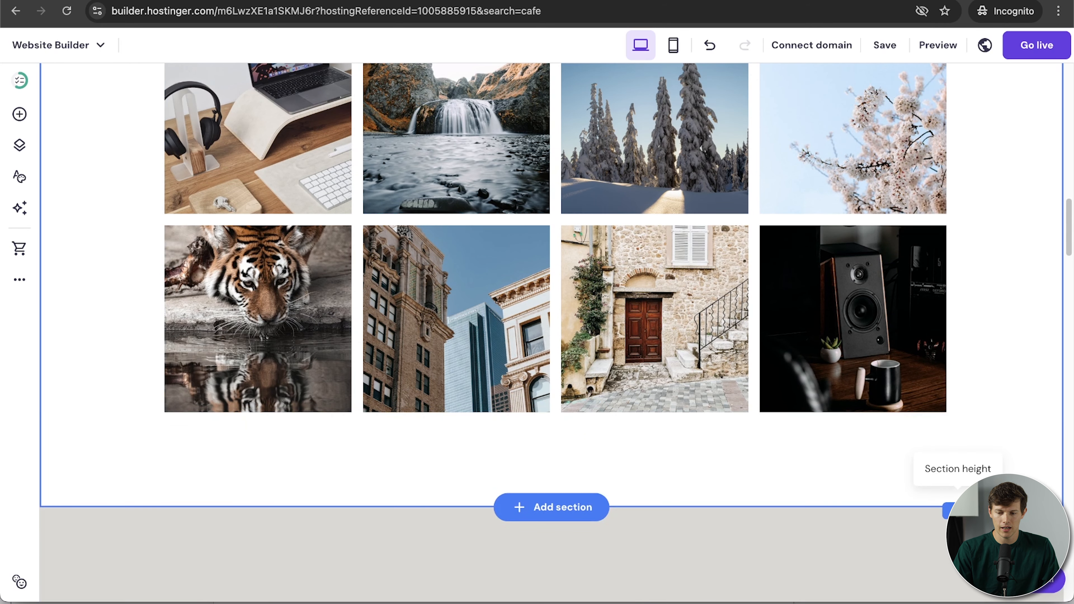
{"action": "scroll", "coordinate": [959, 508], "scroll_direction": "up", "scroll_amount": 15}
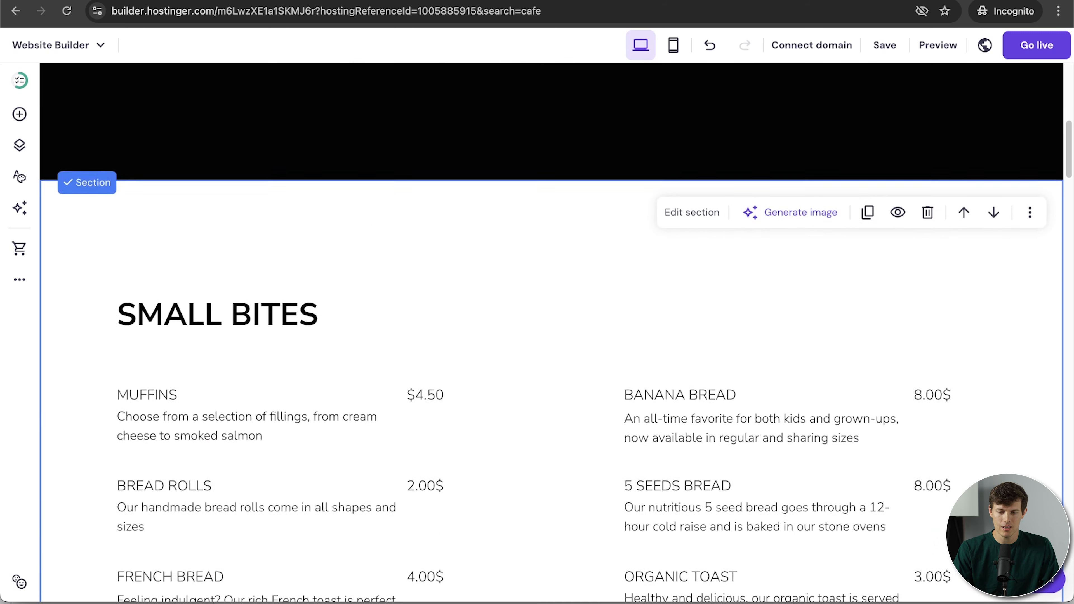
{"action": "scroll", "coordinate": [959, 507], "scroll_direction": "down", "scroll_amount": 15}
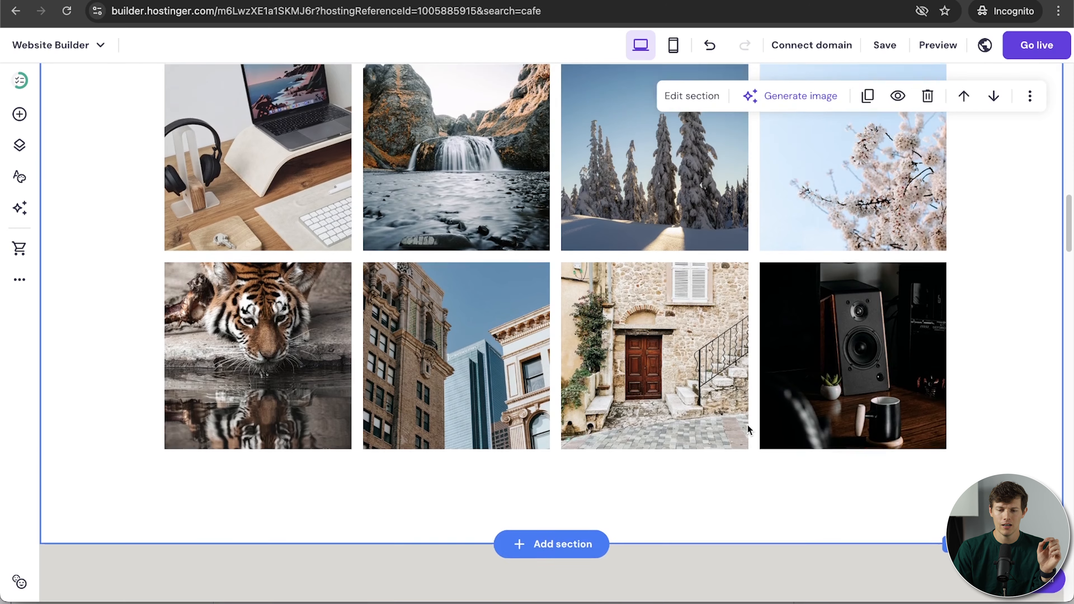
{"action": "scroll", "coordinate": [720, 403], "scroll_direction": "up", "scroll_amount": 4}
{"action": "left_click", "coordinate": [720, 403]}
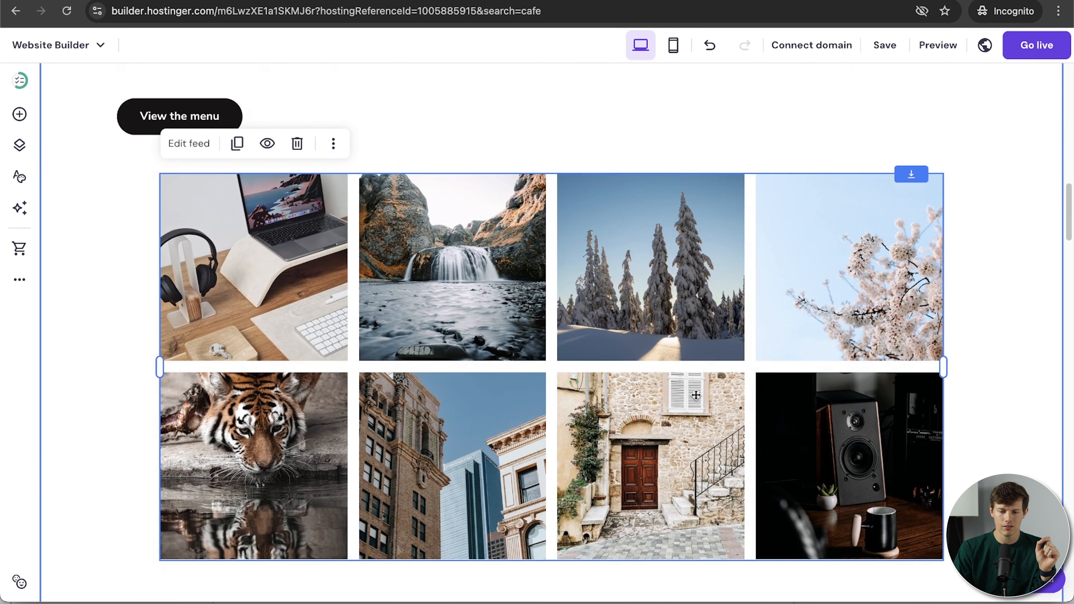
{"action": "left_click", "coordinate": [190, 144]}
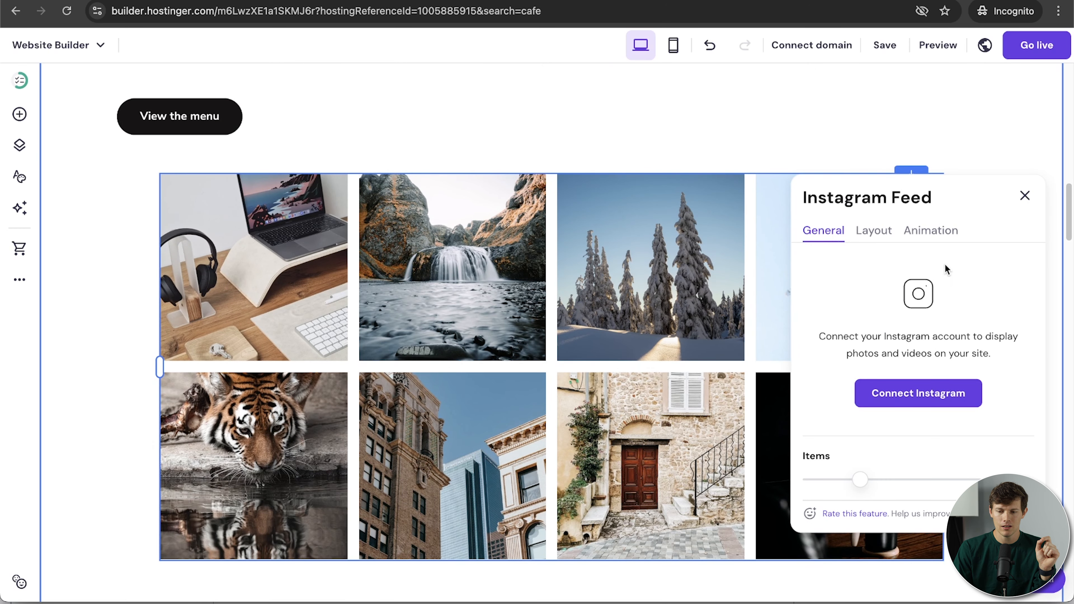
{"action": "left_click", "coordinate": [918, 392]}
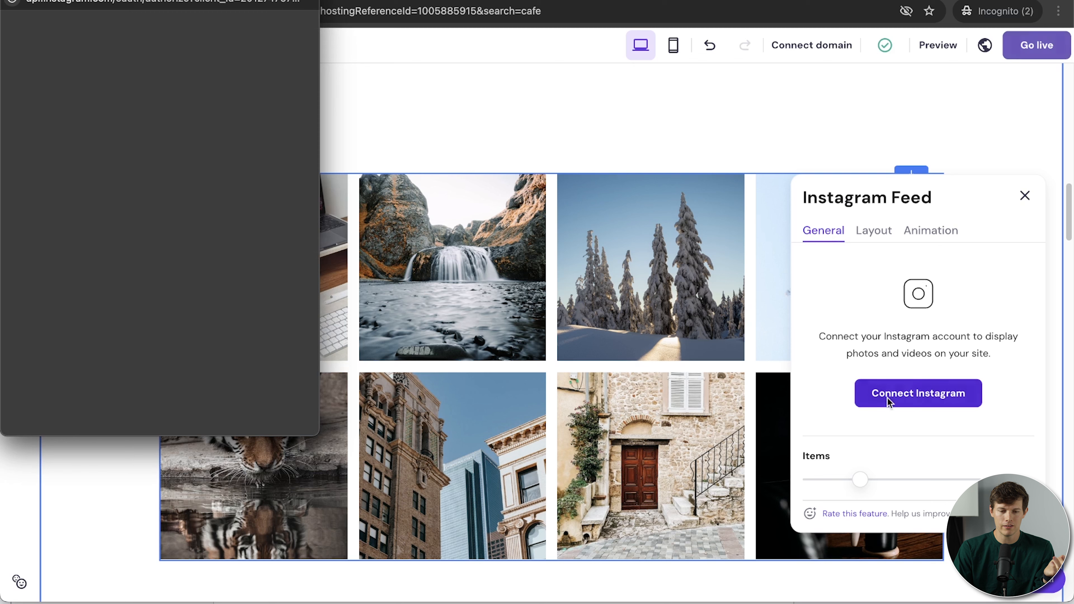
{"action": "left_click", "coordinate": [13, 1]}
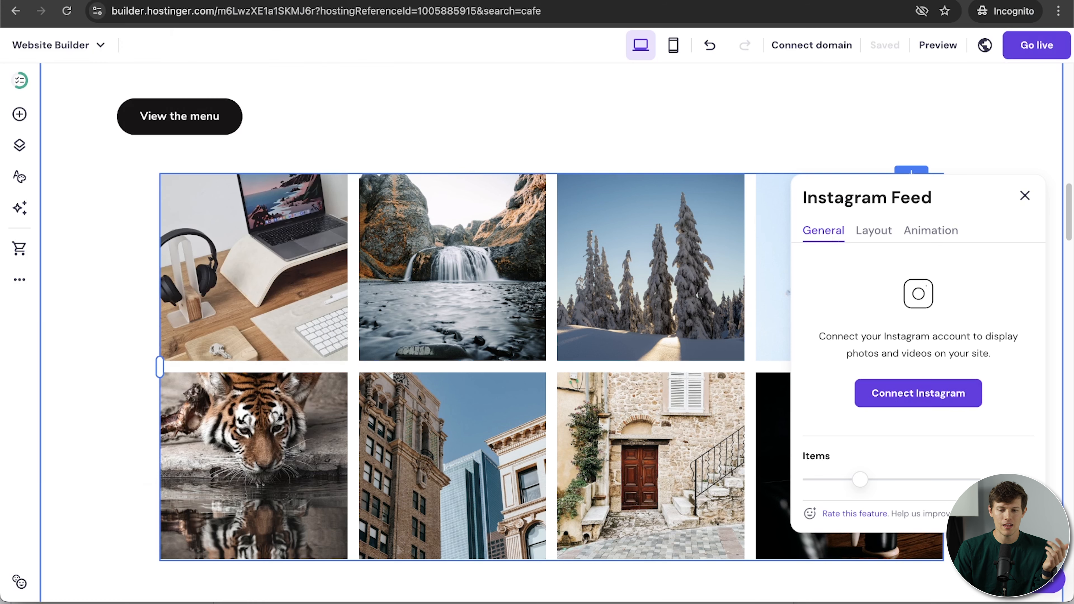
{"action": "left_click", "coordinate": [1024, 196]}
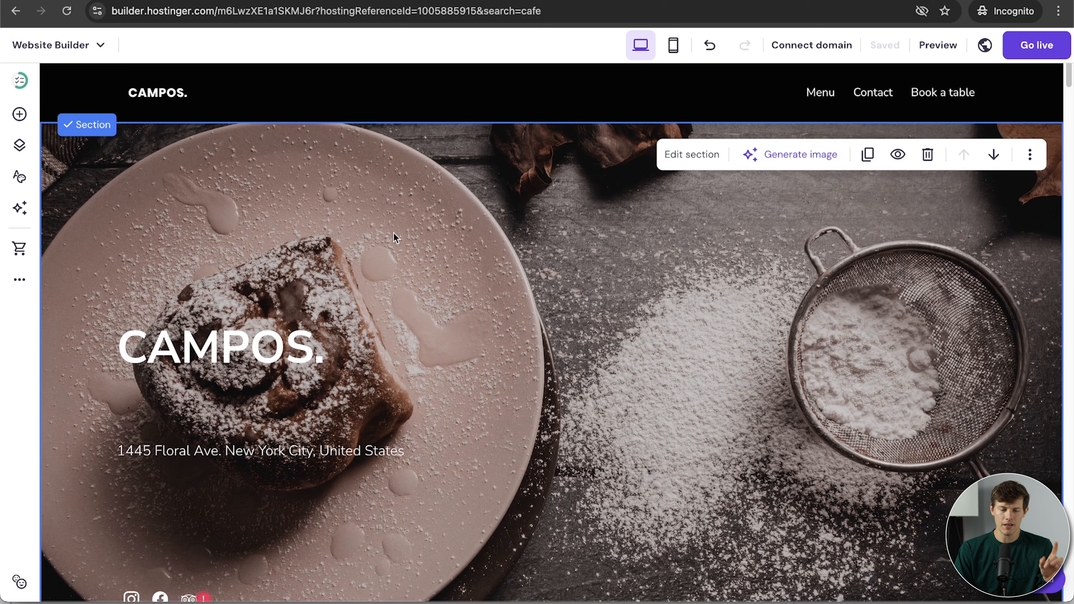
Switch to the Menu page, review it, then bring back the Pages and navigation list.
{"action": "left_click", "coordinate": [20, 146]}
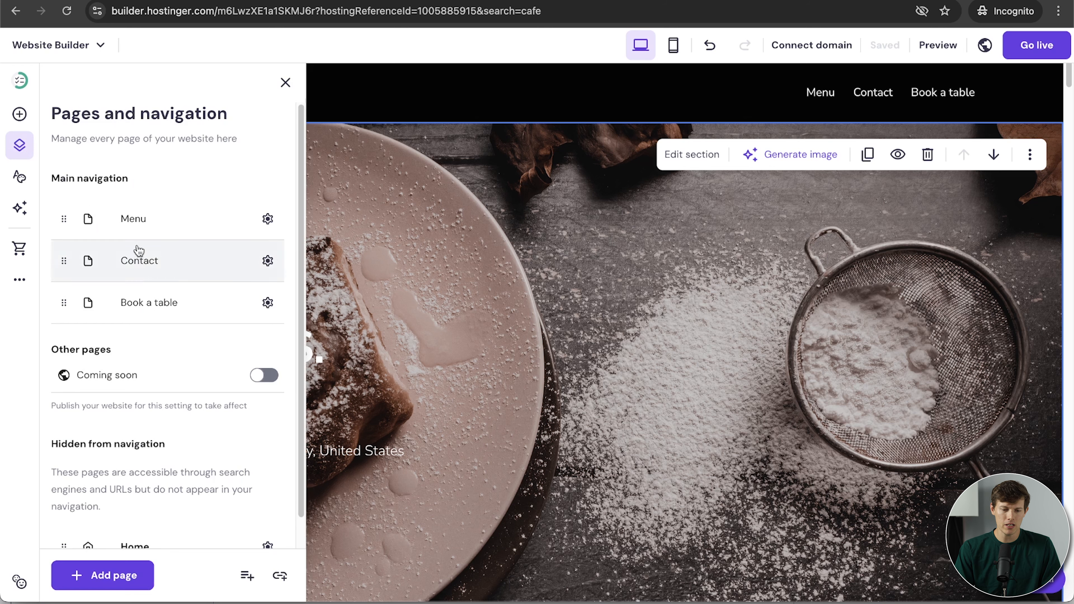
{"action": "left_click", "coordinate": [144, 230]}
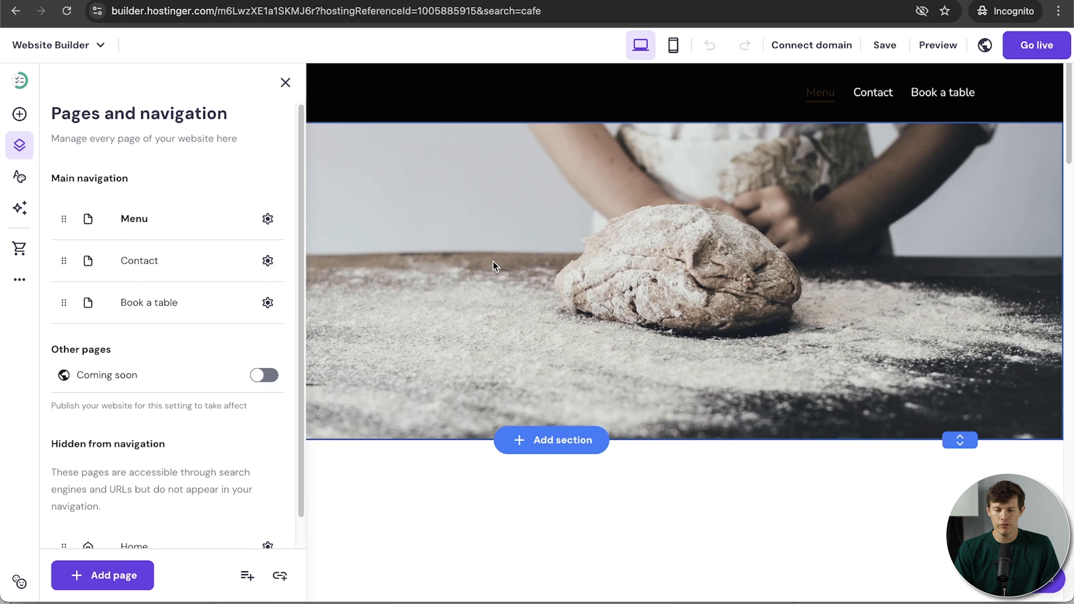
{"action": "left_click", "coordinate": [747, 462]}
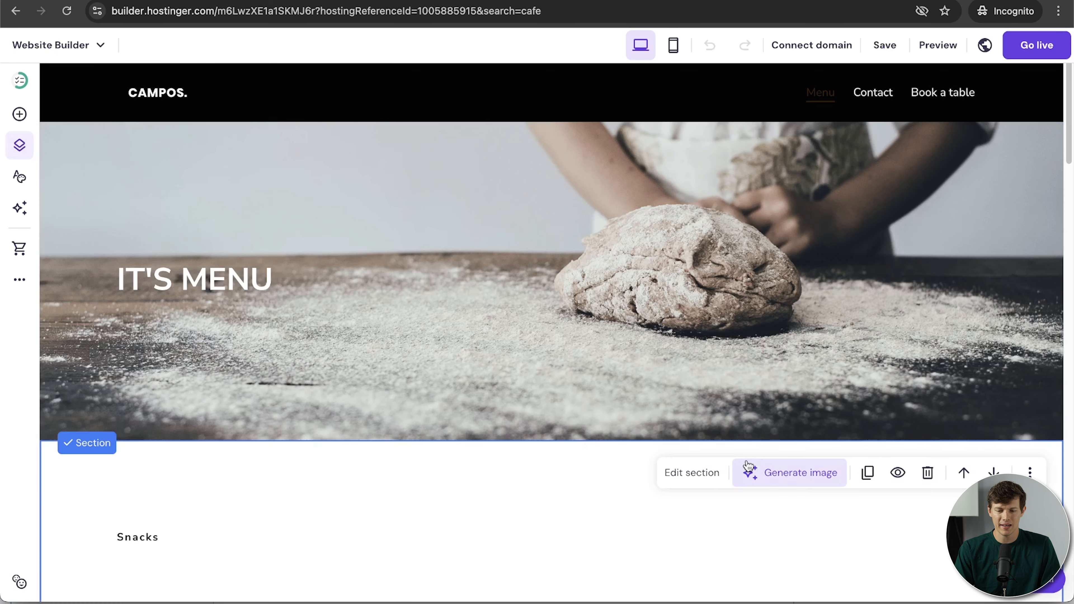
{"action": "scroll", "coordinate": [748, 465], "scroll_direction": "down", "scroll_amount": 9}
{"action": "scroll", "coordinate": [747, 465], "scroll_direction": "down", "scroll_amount": 8}
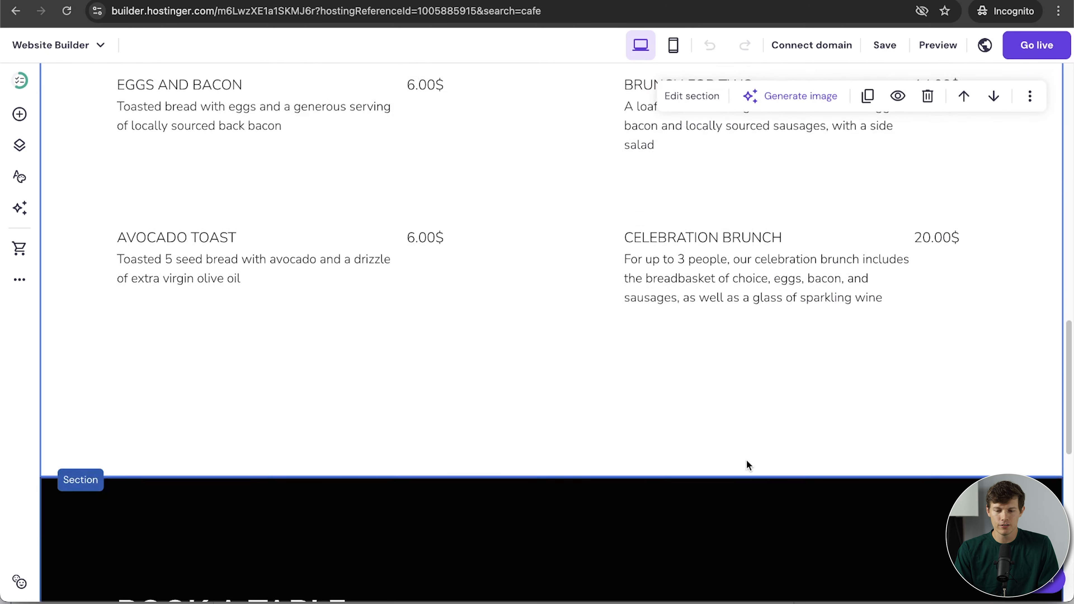
{"action": "scroll", "coordinate": [747, 464], "scroll_direction": "up", "scroll_amount": 10}
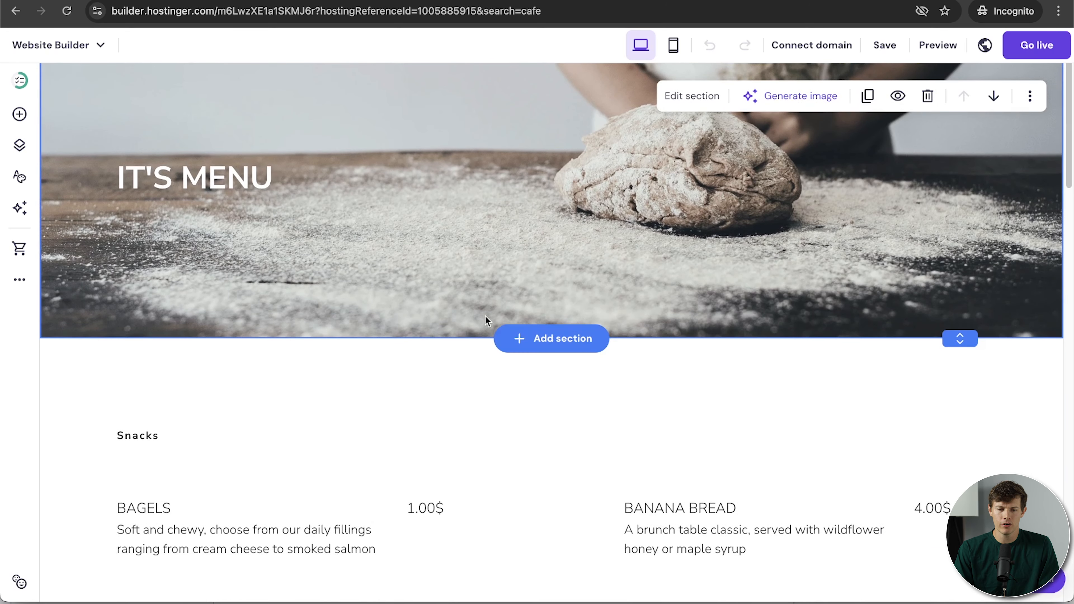
{"action": "left_click", "coordinate": [17, 146]}
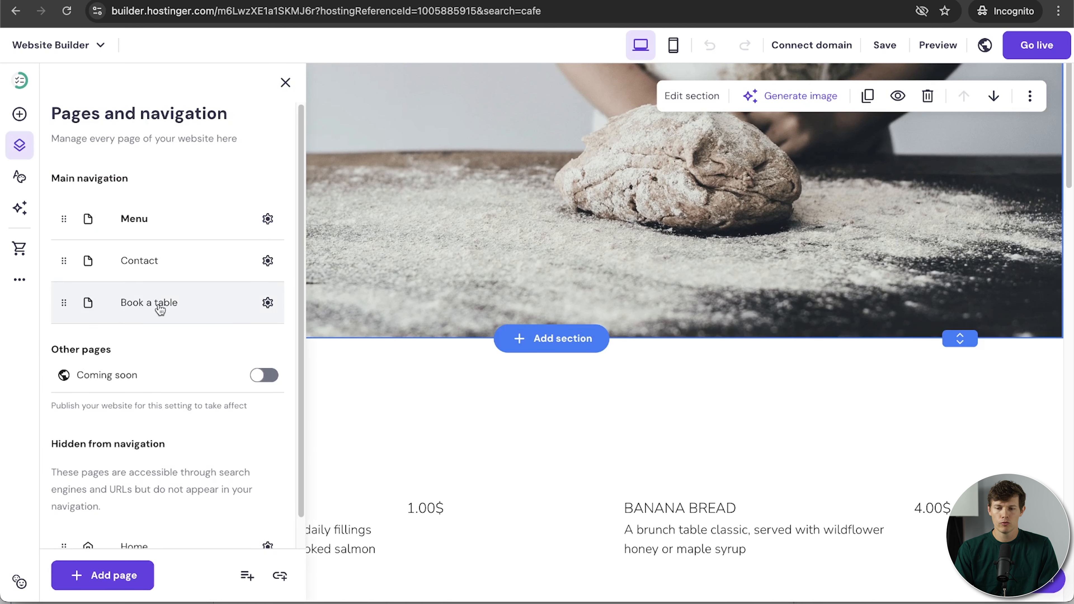
{"action": "scroll", "coordinate": [696, 313], "scroll_direction": "up", "scroll_amount": 3}
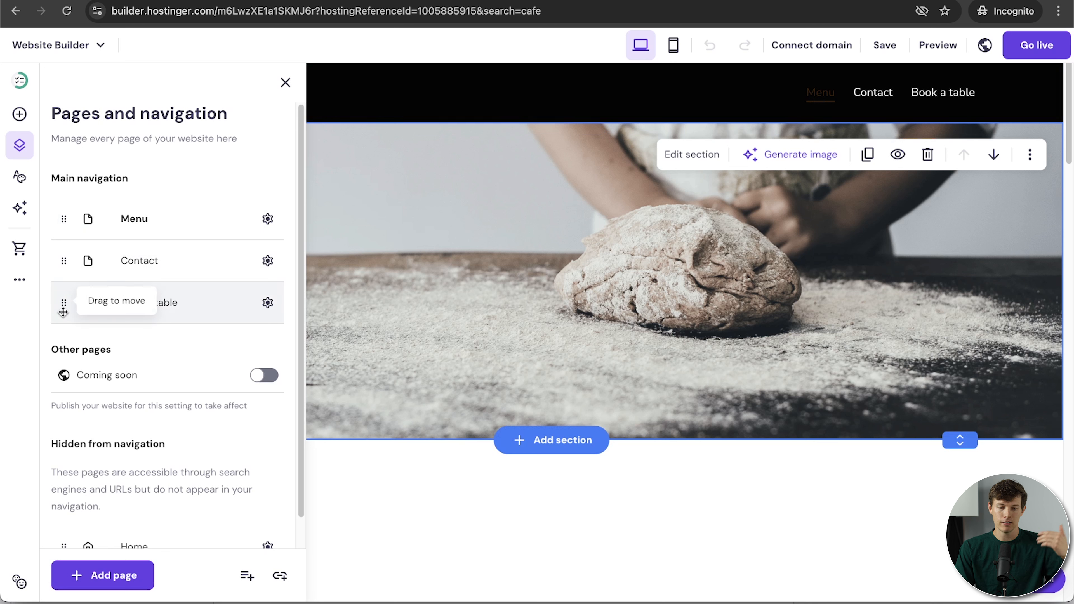
Move Book a table to the top of the navigation with Home second.
{"action": "left_click_drag", "start_coordinate": [63, 312], "coordinate": [74, 225]}
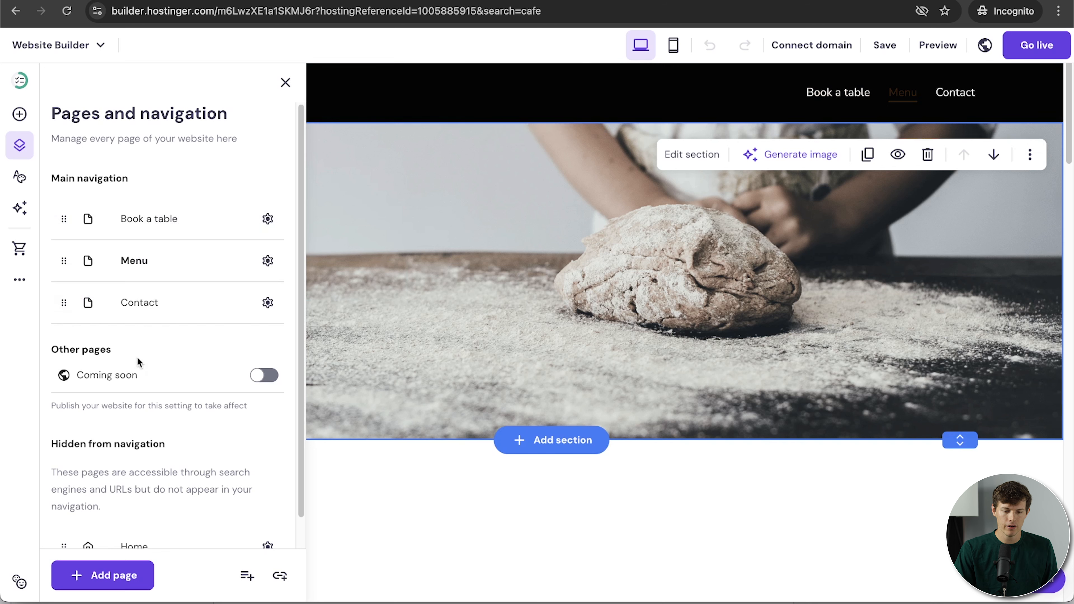
{"action": "scroll", "coordinate": [168, 424], "scroll_direction": "down", "scroll_amount": 1}
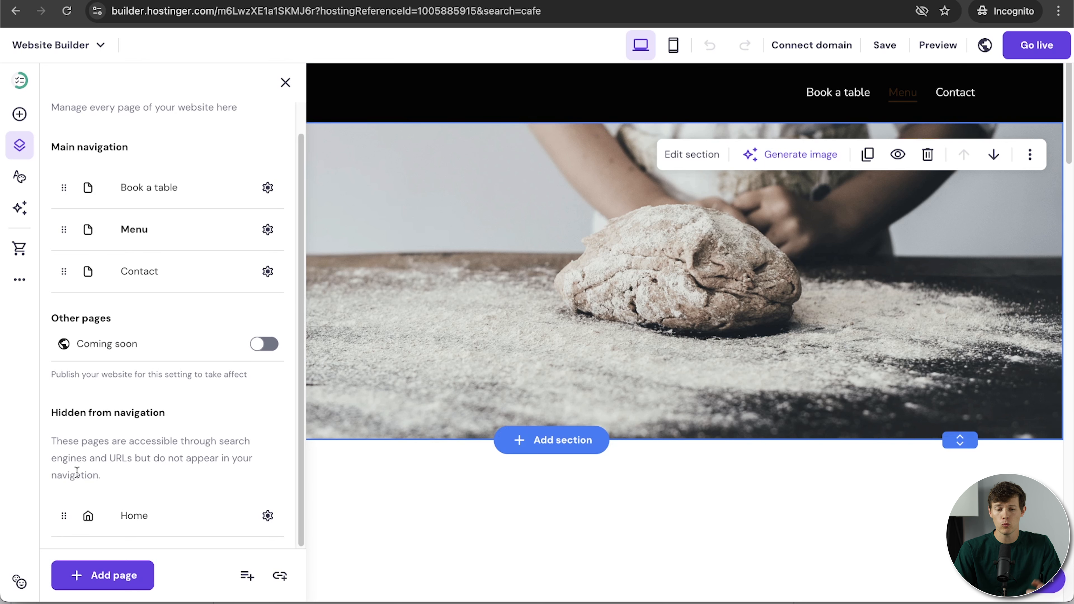
{"action": "left_click_drag", "start_coordinate": [63, 515], "coordinate": [60, 230]}
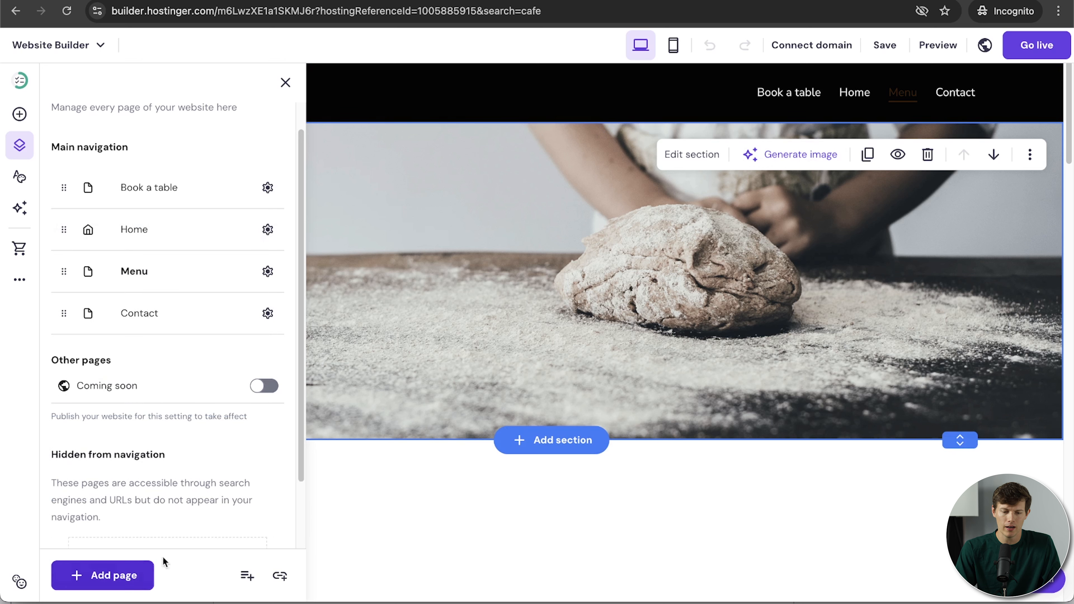
Indent the Menu page under Home as a dropdown subpage.
{"action": "scroll", "coordinate": [169, 508], "scroll_direction": "down", "scroll_amount": 2}
{"action": "scroll", "coordinate": [179, 498], "scroll_direction": "up", "scroll_amount": 3}
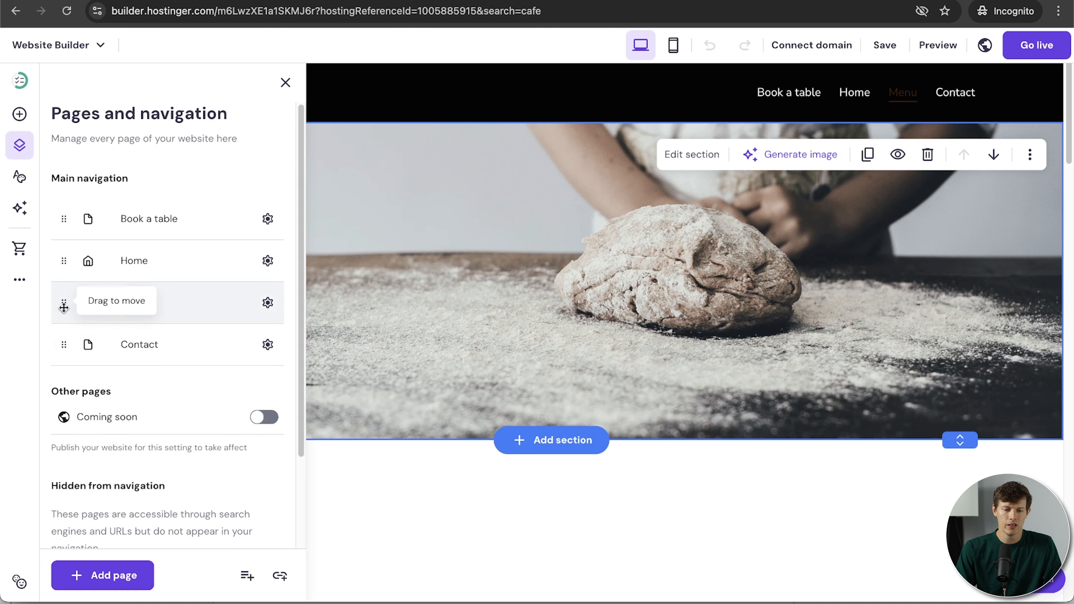
{"action": "left_click_drag", "start_coordinate": [64, 302], "coordinate": [120, 293]}
{"action": "mouse_move", "coordinate": [903, 109]}
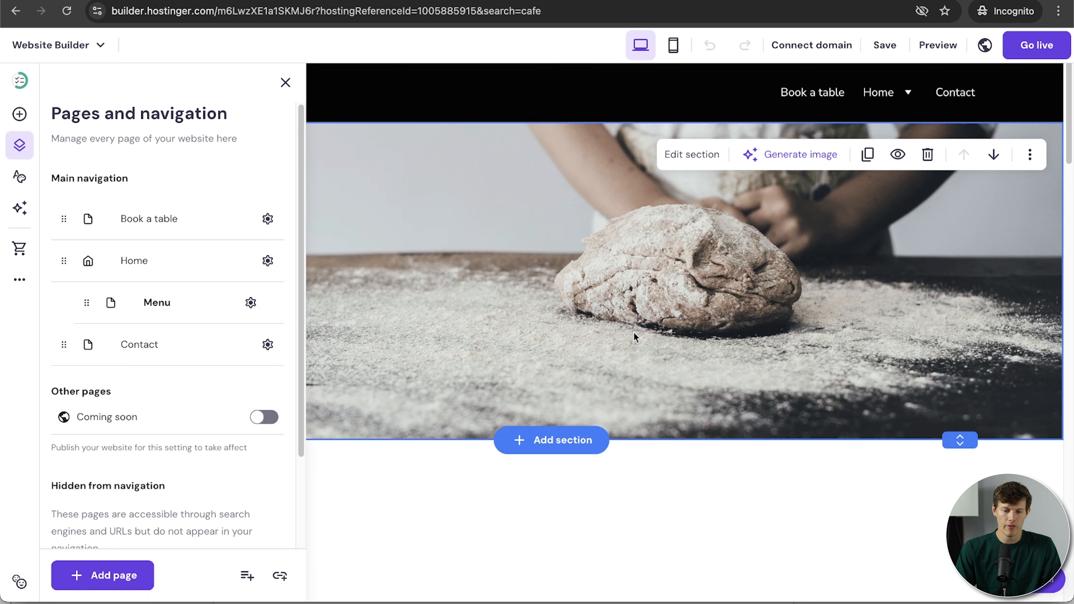
{"action": "mouse_move", "coordinate": [59, 344]}
{"action": "left_mouse_down"}
{"action": "mouse_move", "coordinate": [112, 348]}
{"action": "mouse_move", "coordinate": [59, 347]}
{"action": "mouse_move", "coordinate": [73, 345]}
{"action": "left_mouse_up"}
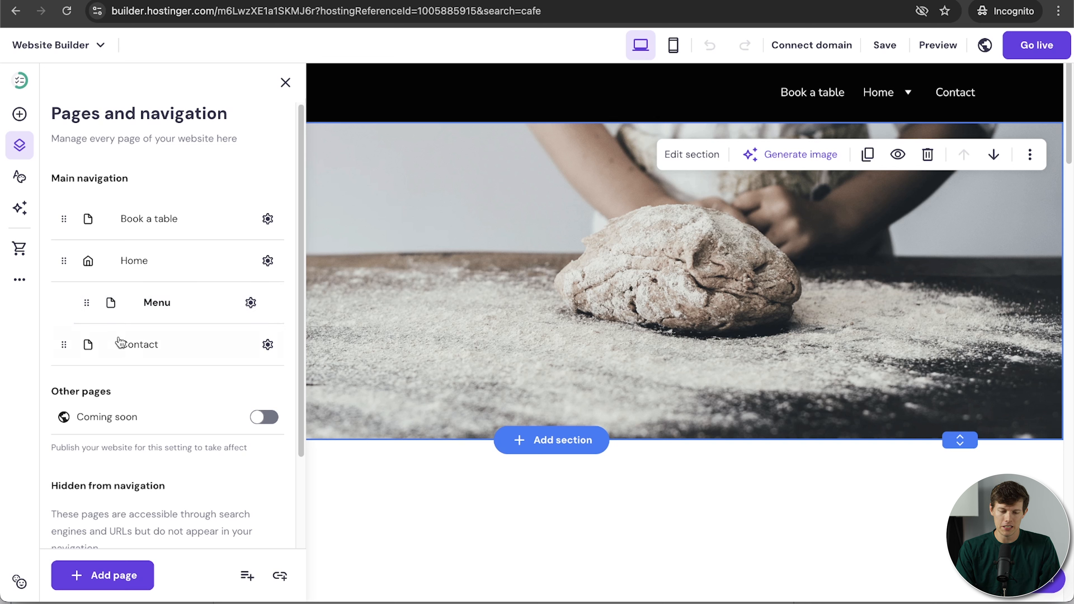
{"action": "scroll", "coordinate": [127, 429], "scroll_direction": "down", "scroll_amount": 5}
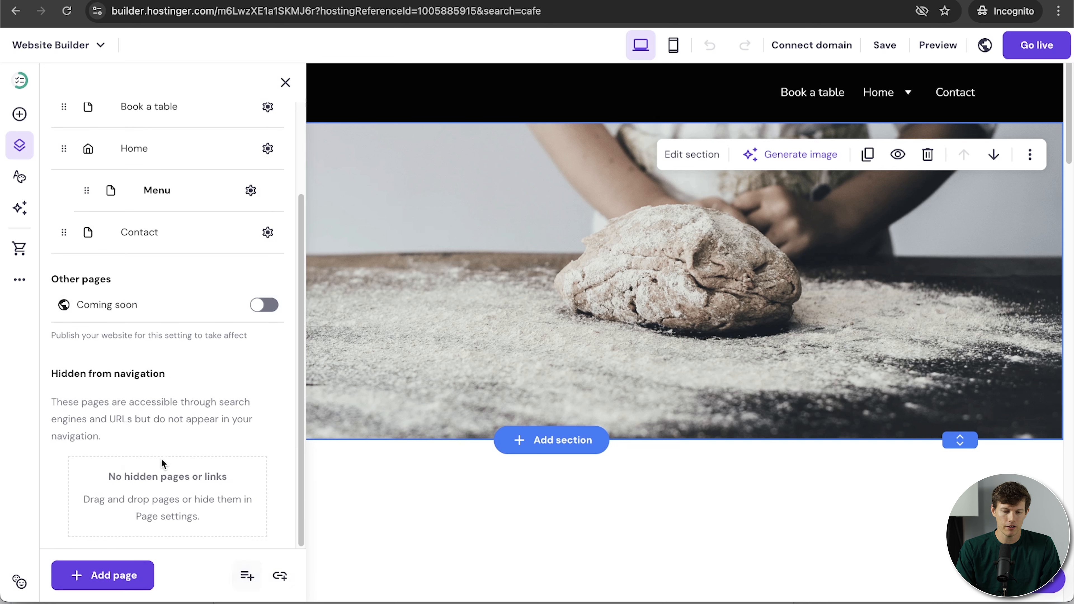
{"action": "scroll", "coordinate": [160, 453], "scroll_direction": "up", "scroll_amount": 5}
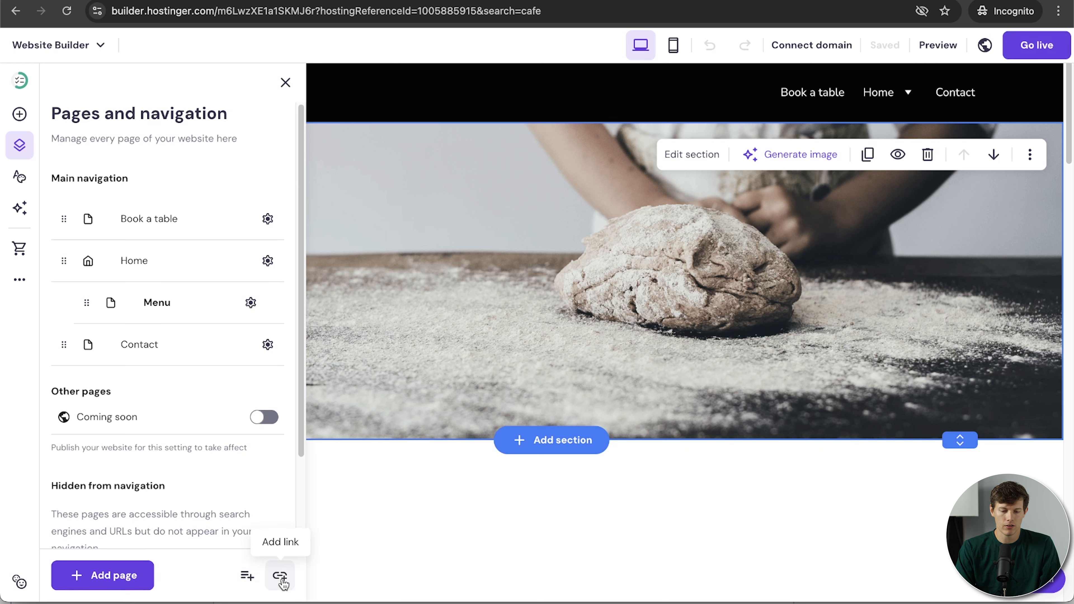
{"action": "left_click", "coordinate": [280, 580]}
{"action": "left_click", "coordinate": [523, 186]}
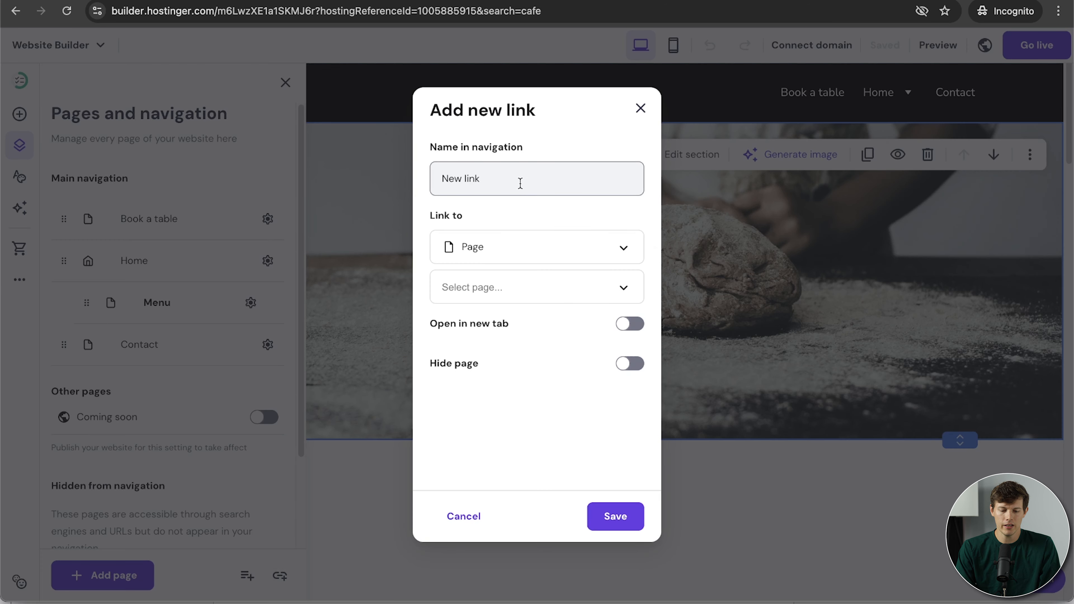
{"action": "key", "text": "ctrl+a"}
{"action": "type", "text": "YouTube"}
{"action": "left_click", "coordinate": [521, 249]}
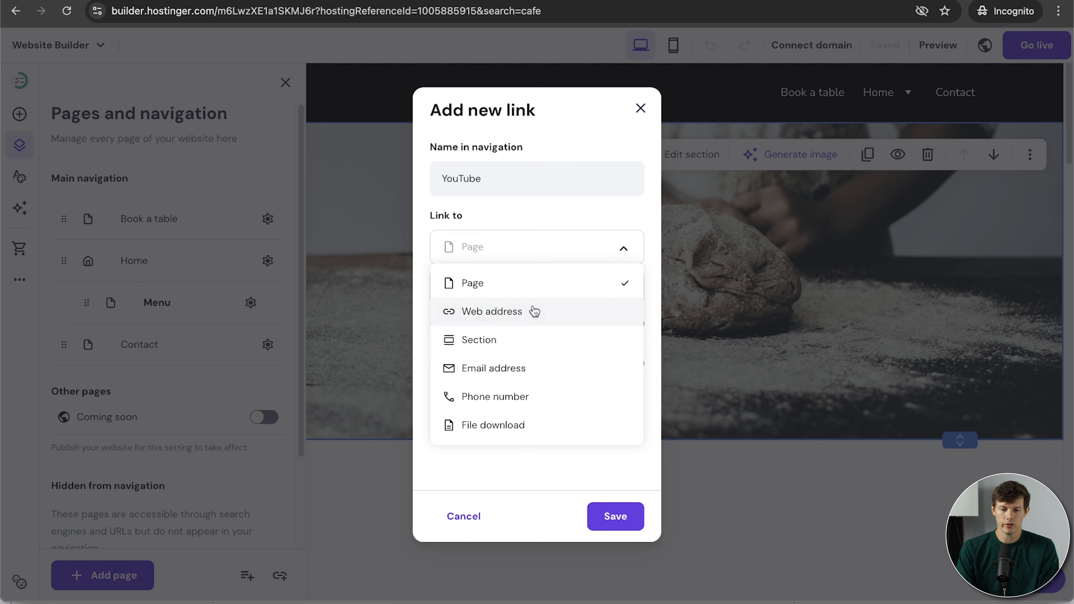
{"action": "left_click", "coordinate": [511, 312]}
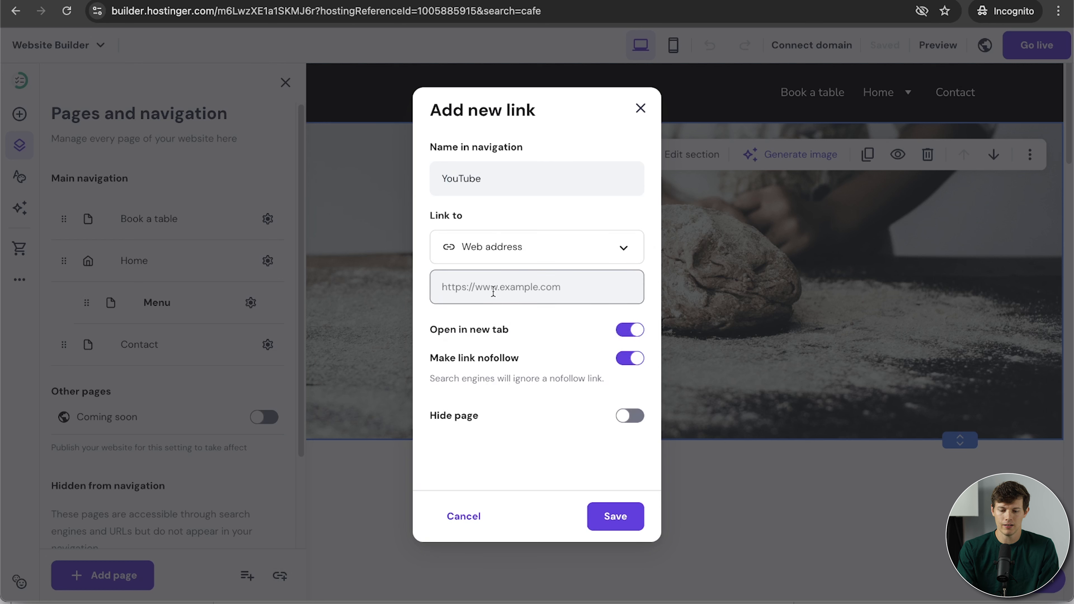
{"action": "type", "text": "https://youtube.com/santrelmedia"}
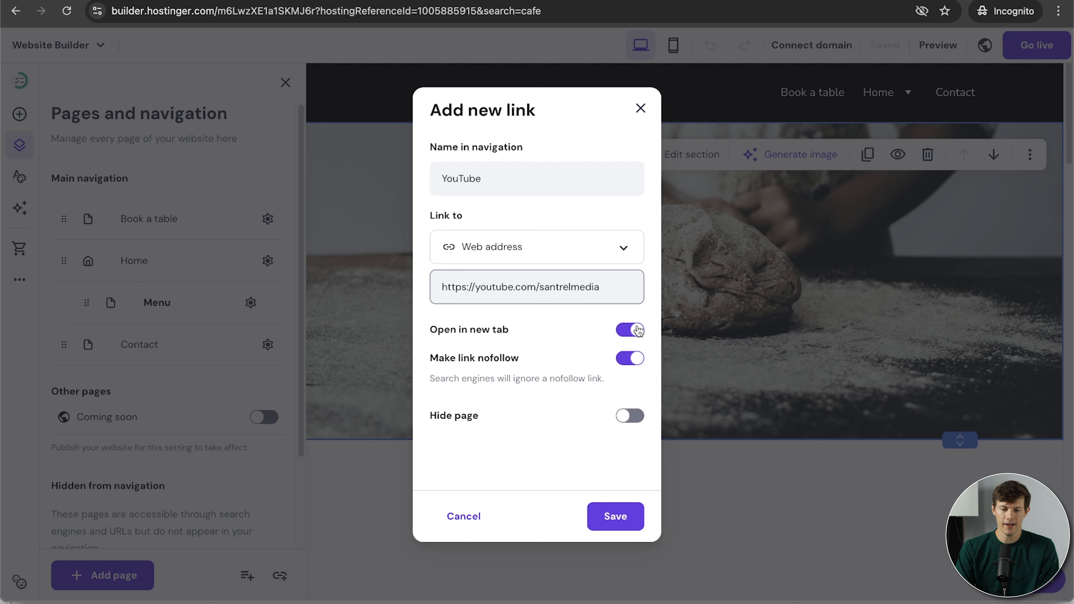
{"action": "left_click", "coordinate": [614, 516]}
{"action": "left_click_drag", "start_coordinate": [64, 386], "coordinate": [113, 349]}
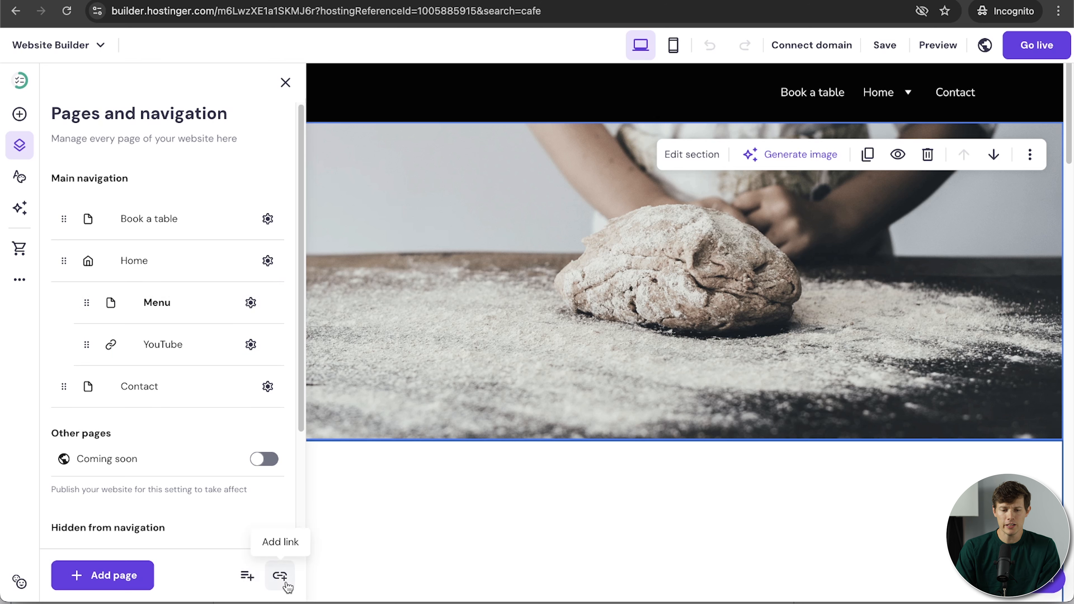
{"action": "left_click", "coordinate": [281, 576]}
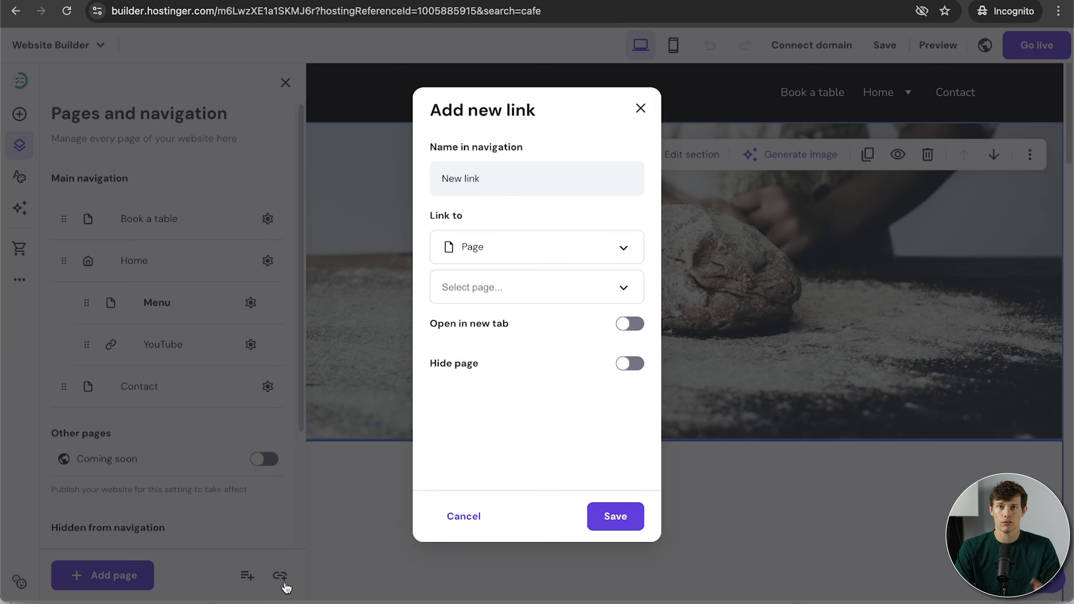
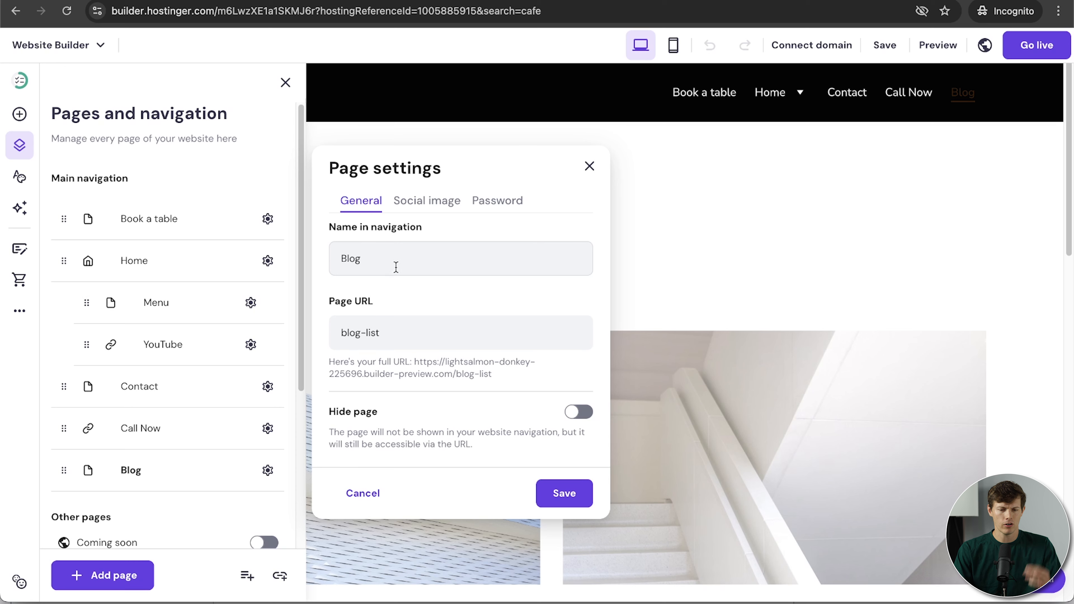
Save the Blog page settings and close the pages list to view the sample blog posts.
{"action": "left_click", "coordinate": [577, 494]}
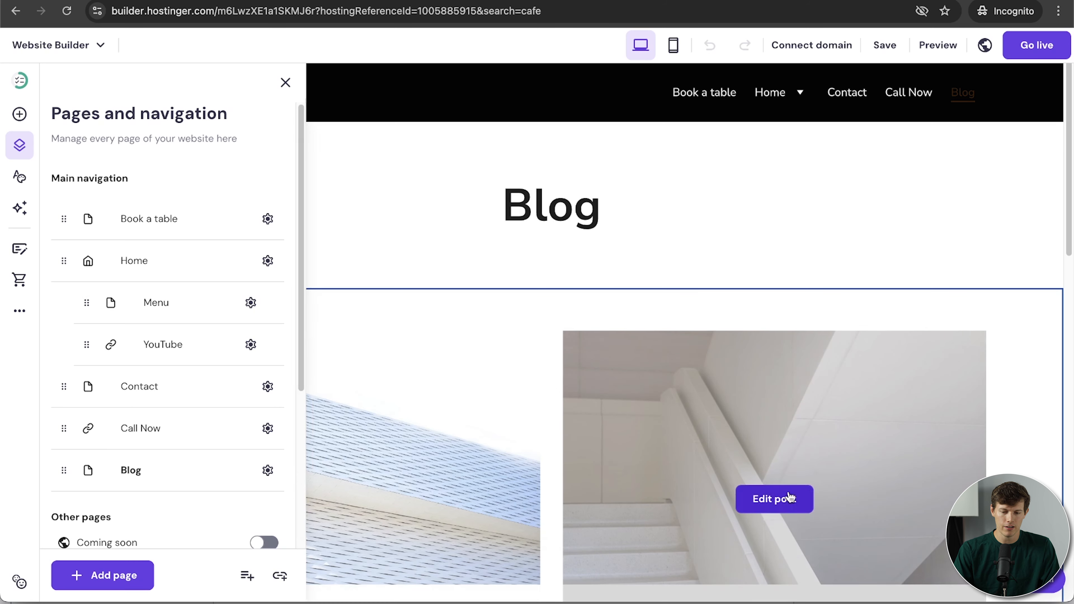
{"action": "scroll", "coordinate": [787, 498], "scroll_direction": "down", "scroll_amount": 6}
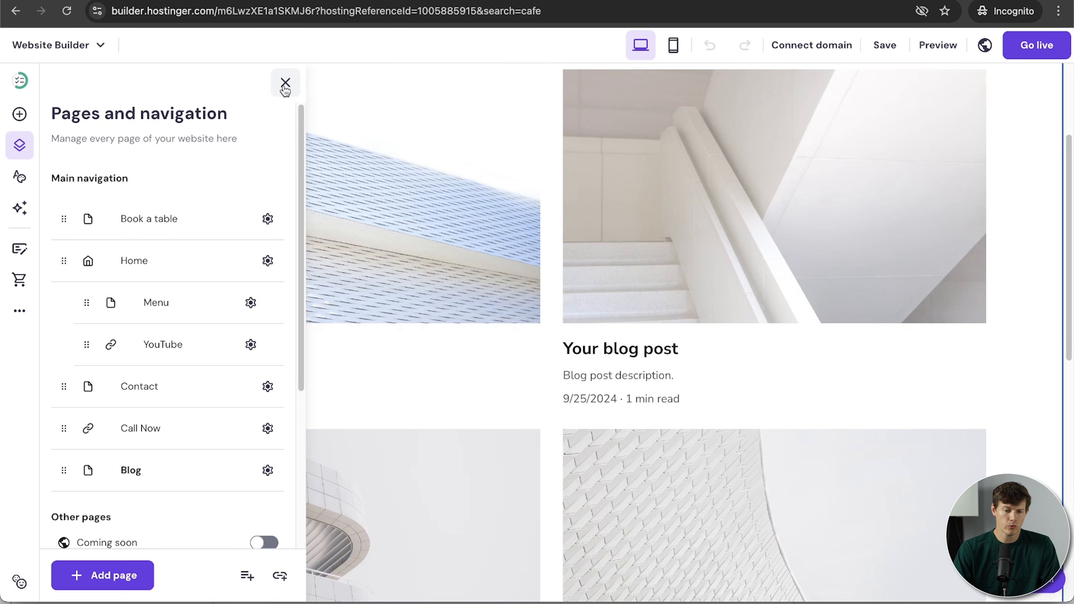
{"action": "left_click", "coordinate": [285, 83]}
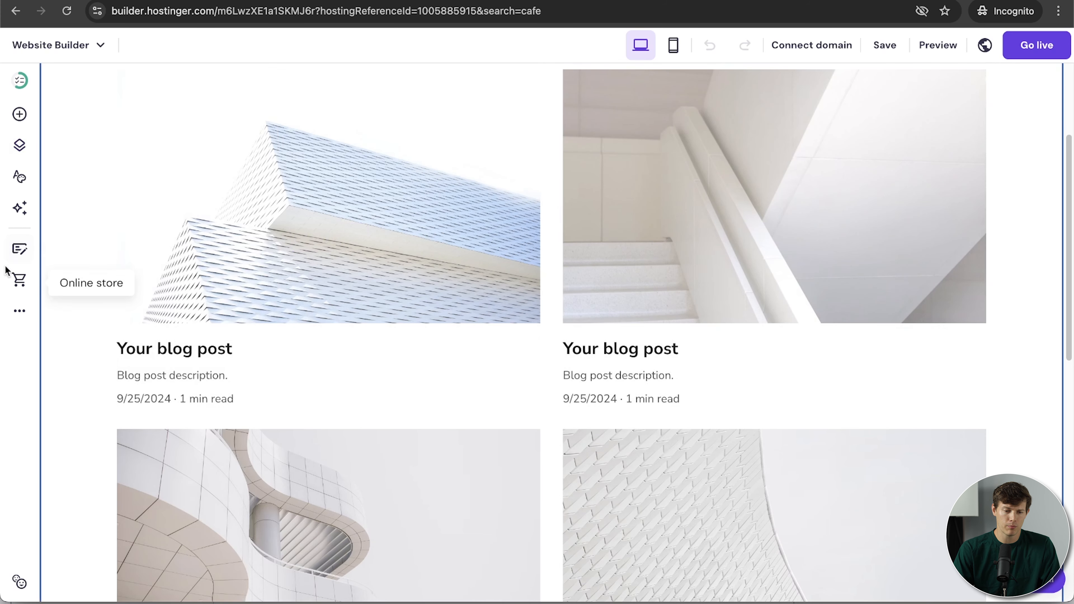
Open the blog post list and delete the first two sample posts.
{"action": "left_click", "coordinate": [19, 254]}
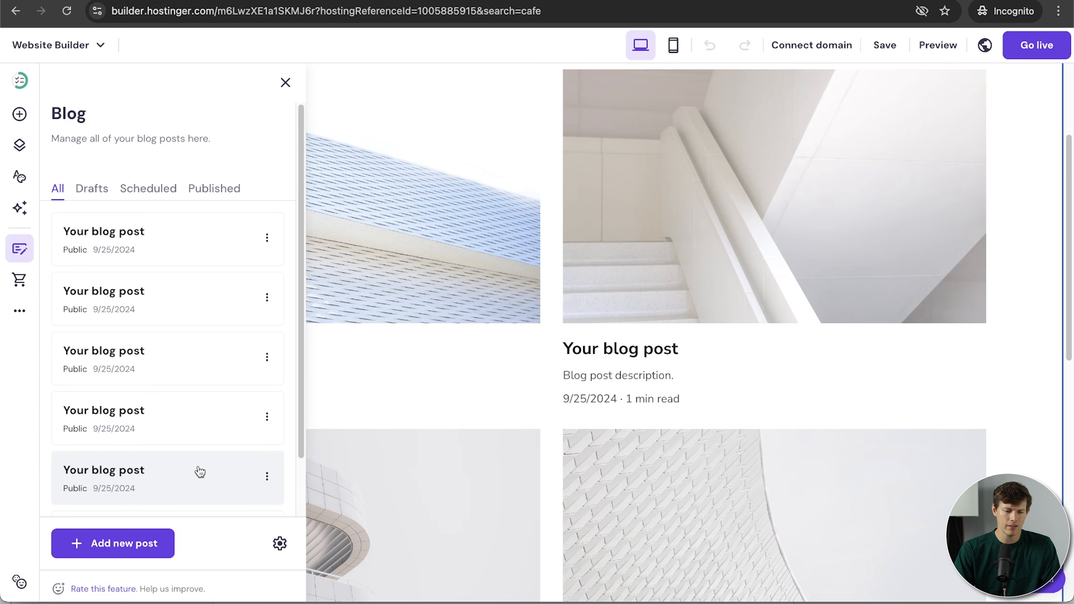
{"action": "scroll", "coordinate": [199, 467], "scroll_direction": "down", "scroll_amount": 2}
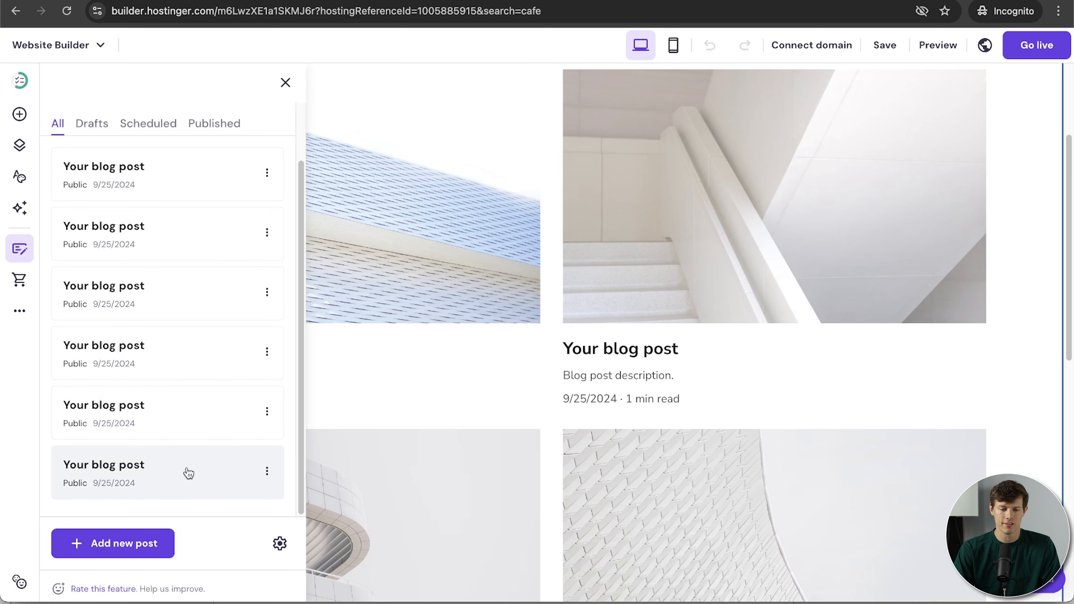
{"action": "scroll", "coordinate": [187, 472], "scroll_direction": "up", "scroll_amount": 2}
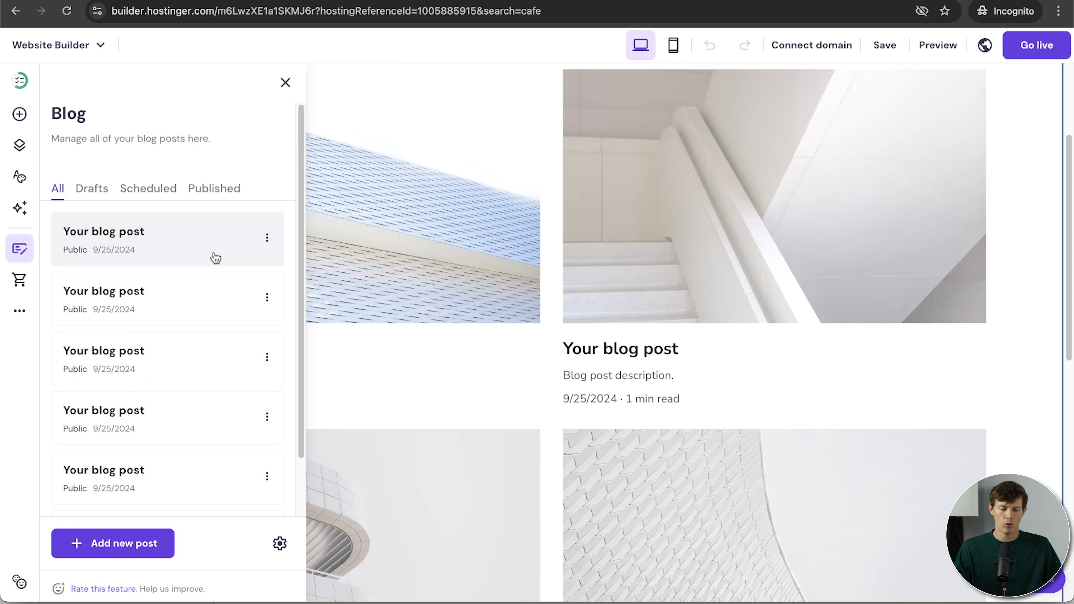
{"action": "left_click", "coordinate": [267, 238]}
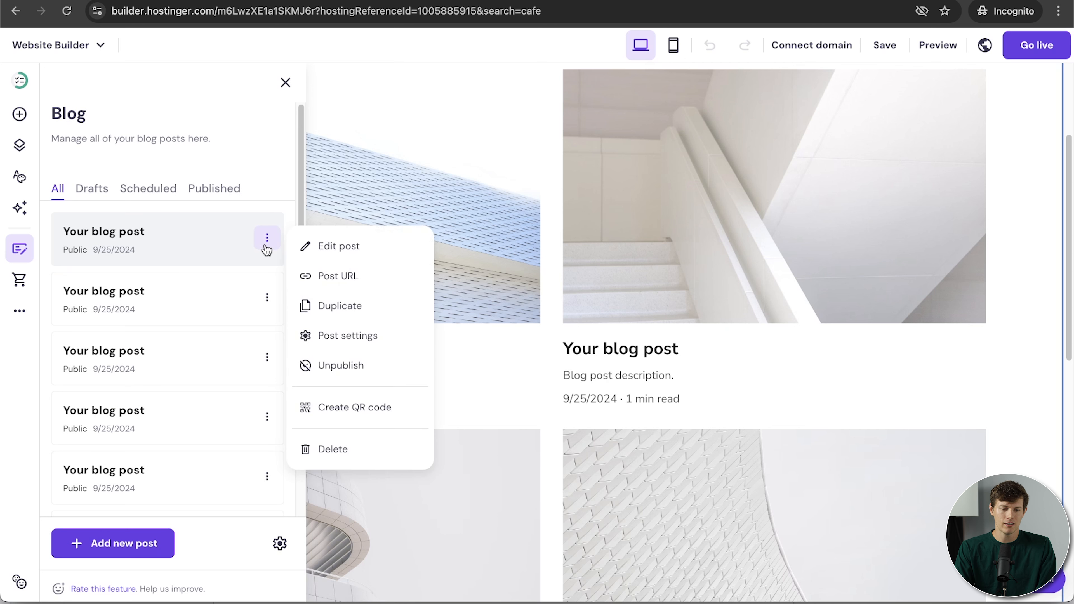
{"action": "left_click", "coordinate": [333, 449]}
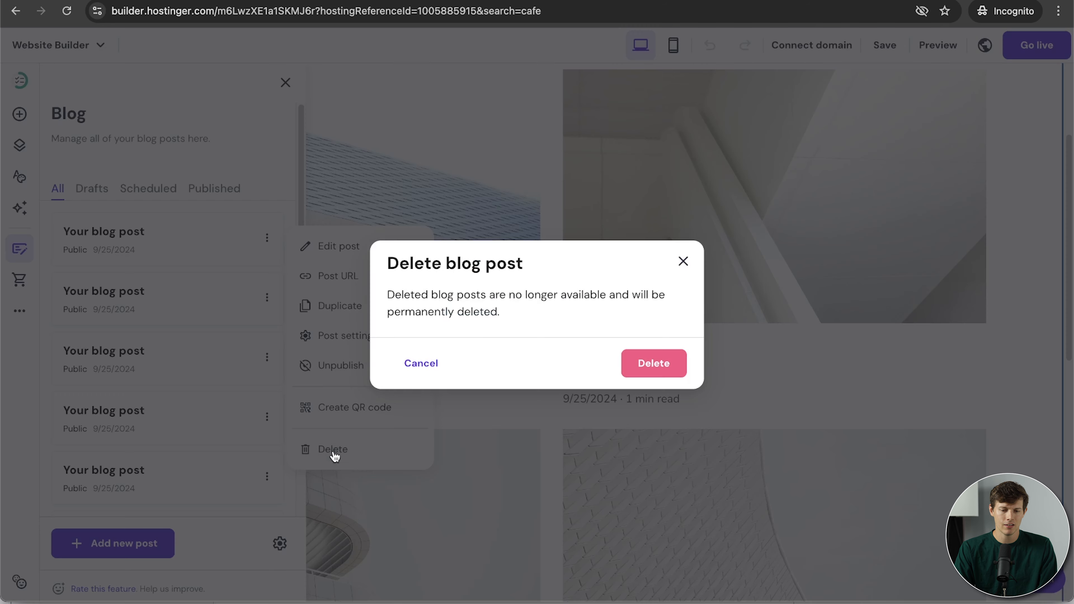
{"action": "left_click", "coordinate": [652, 362]}
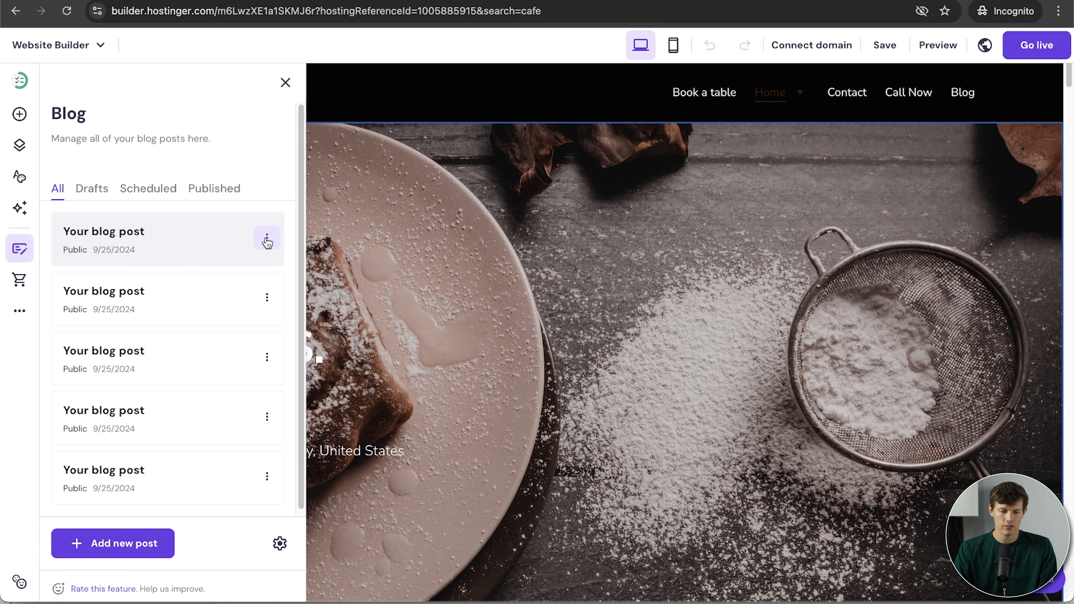
{"action": "left_click", "coordinate": [267, 238]}
{"action": "left_click", "coordinate": [333, 449]}
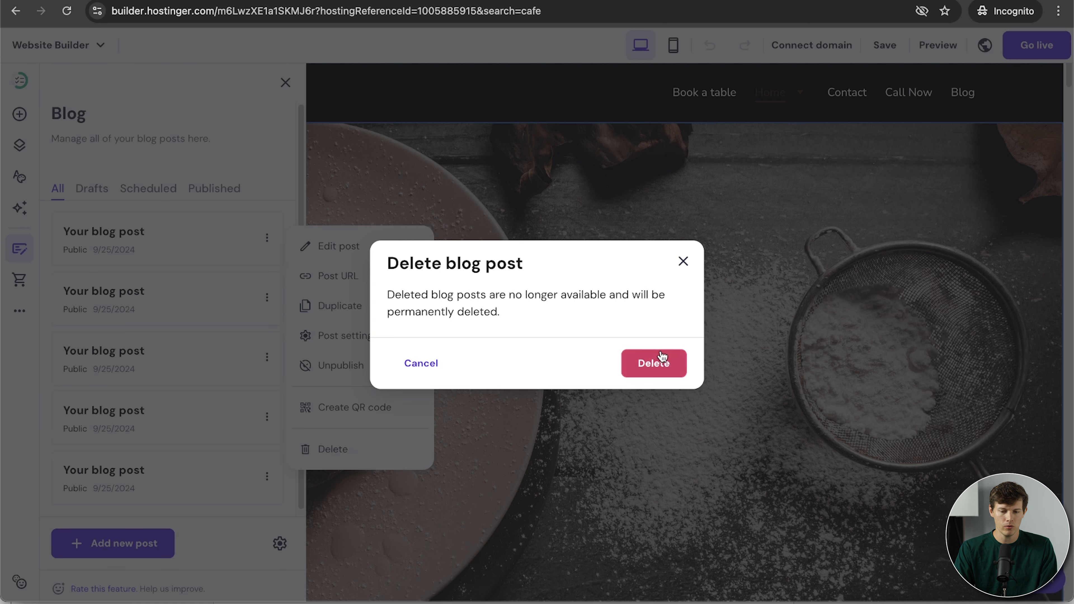
{"action": "left_click", "coordinate": [657, 362]}
Delete three more sample posts, leaving one, and confirm Drafts and Scheduled are empty.
{"action": "left_click", "coordinate": [278, 237]}
{"action": "left_click", "coordinate": [345, 449]}
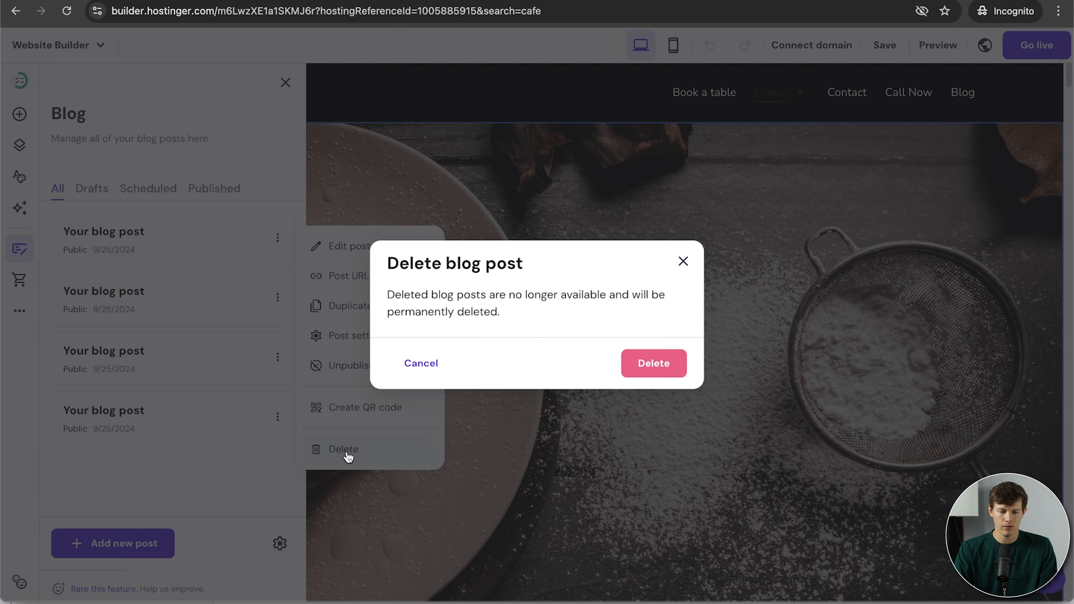
{"action": "left_click", "coordinate": [652, 362]}
{"action": "left_click", "coordinate": [277, 238]}
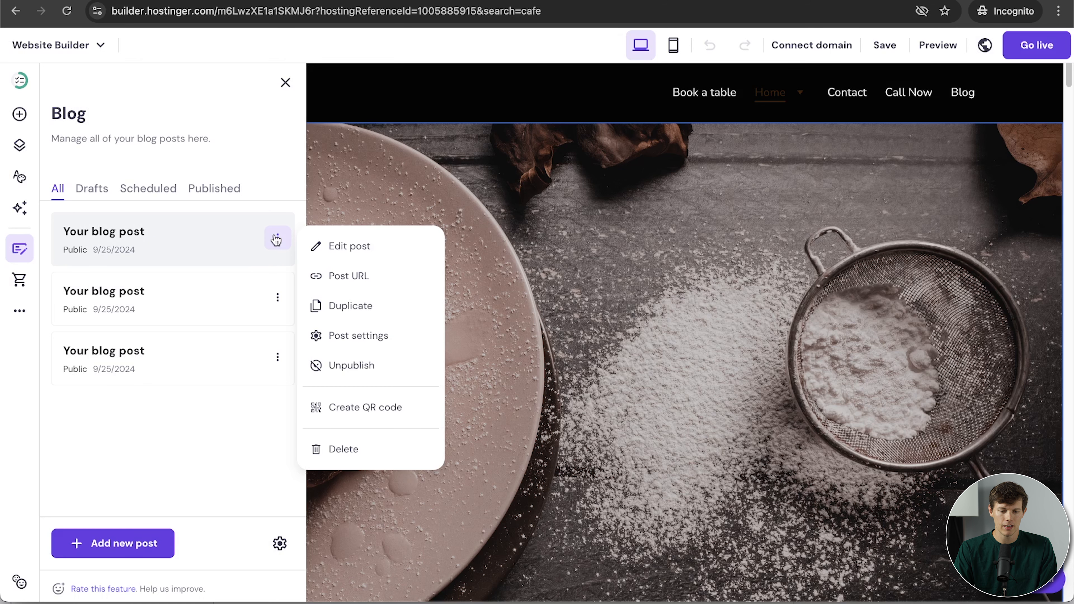
{"action": "left_click", "coordinate": [368, 453]}
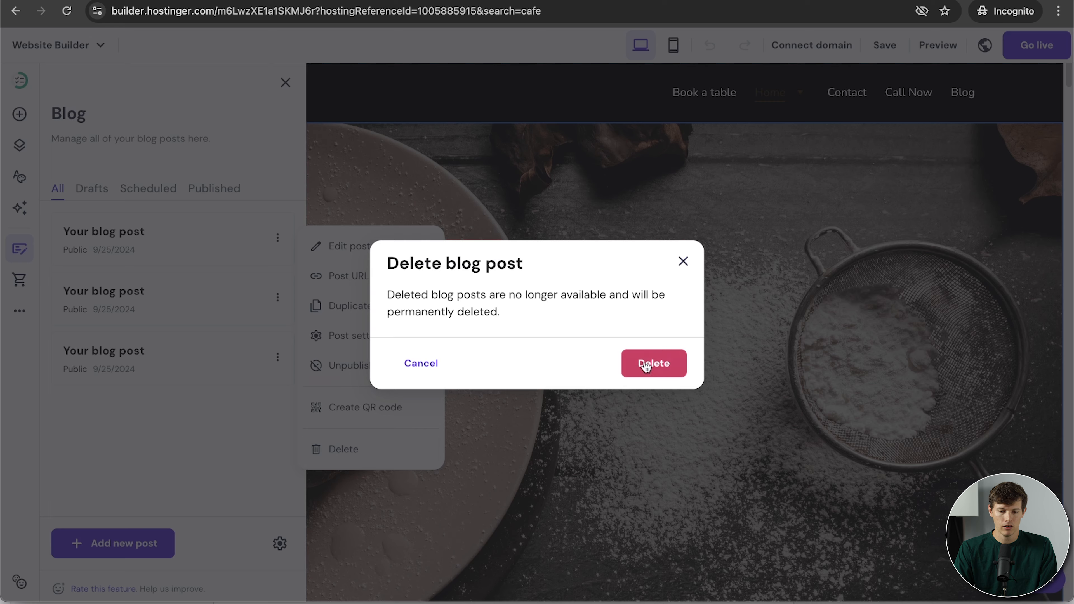
{"action": "left_click", "coordinate": [639, 364]}
{"action": "left_click", "coordinate": [276, 239]}
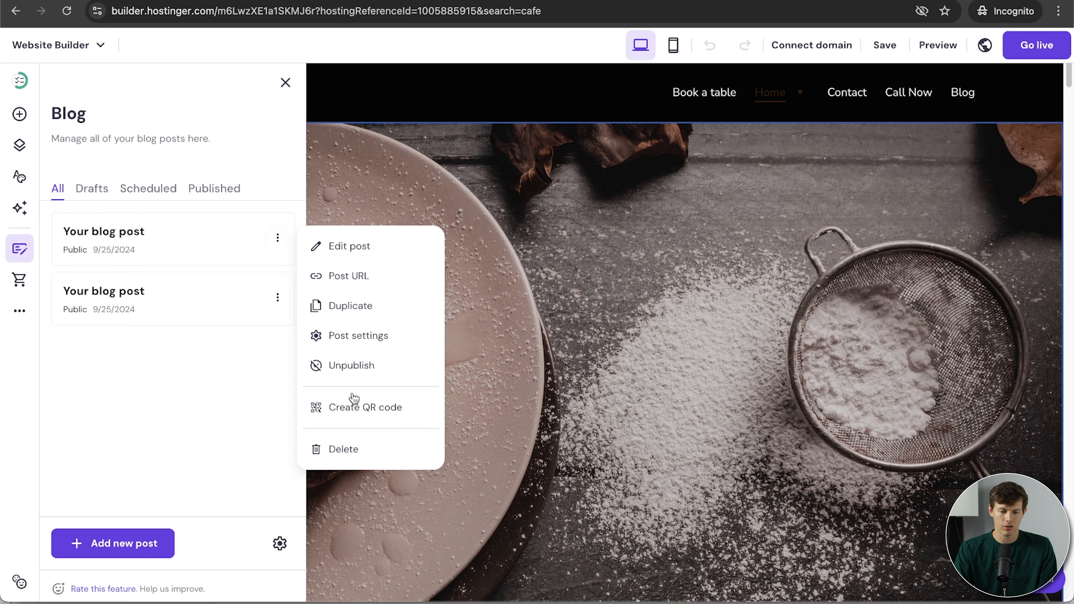
{"action": "left_click", "coordinate": [354, 449]}
{"action": "left_click", "coordinate": [651, 362]}
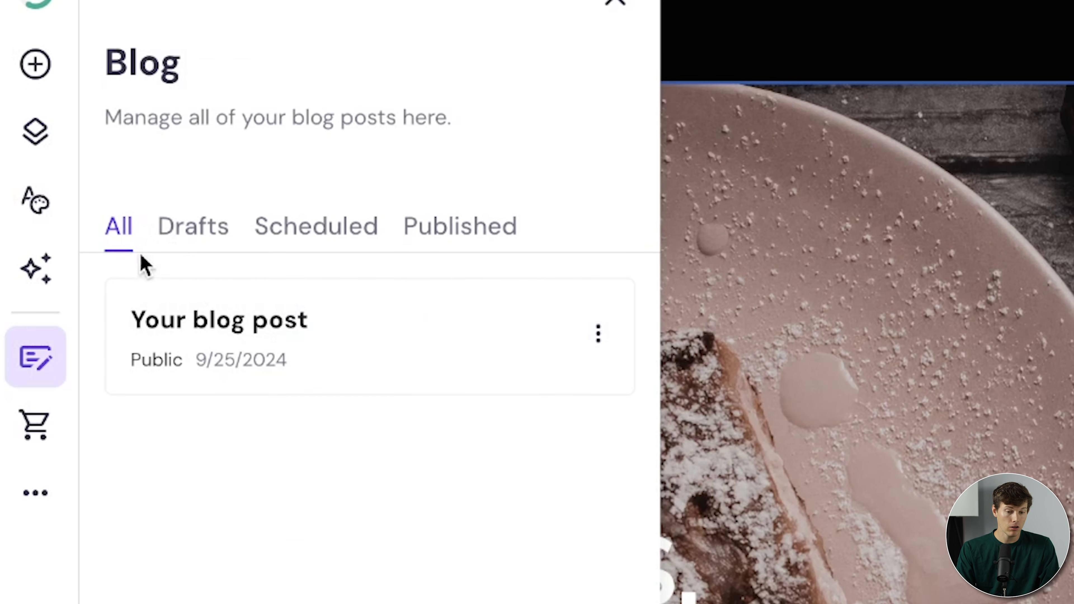
{"action": "left_click", "coordinate": [182, 239]}
{"action": "left_click", "coordinate": [352, 250]}
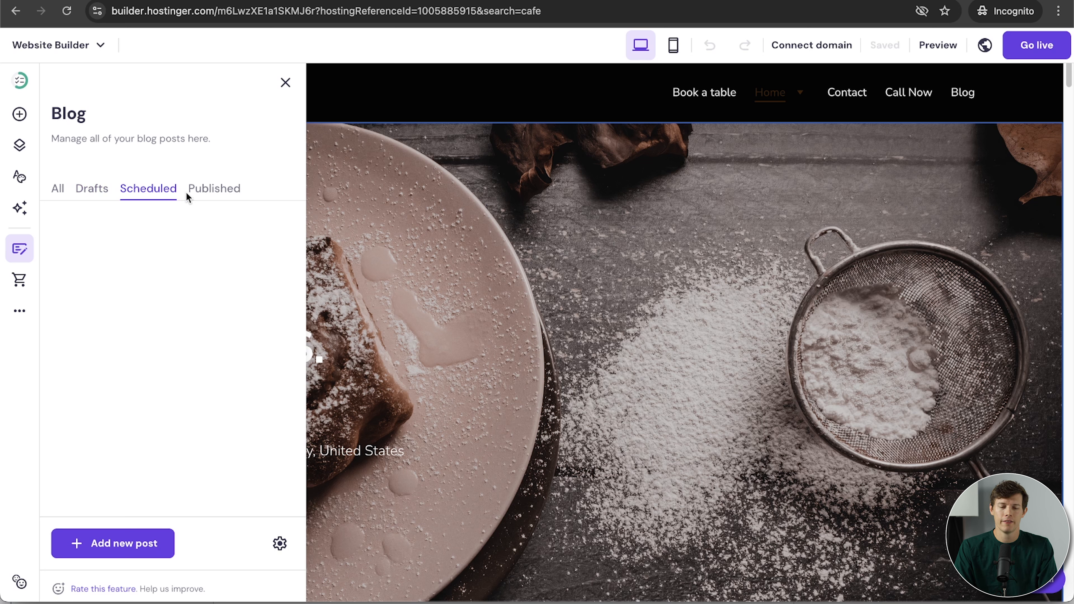
Start a new AI blog post with Neutral tone and 800-1000 words length.
{"action": "left_click", "coordinate": [56, 188]}
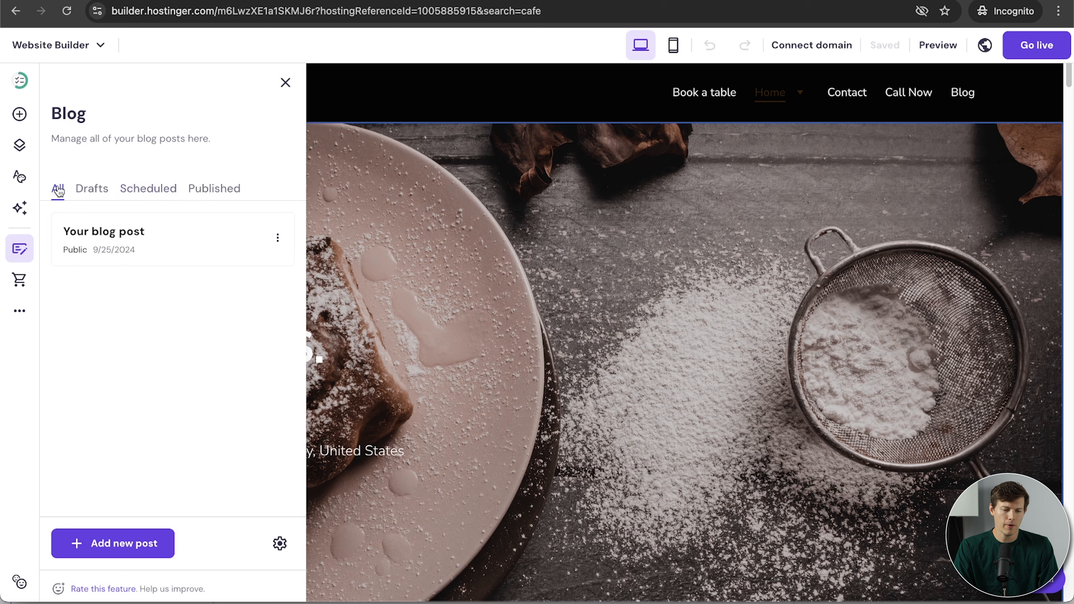
{"action": "left_click", "coordinate": [129, 546]}
{"action": "left_click", "coordinate": [471, 225]}
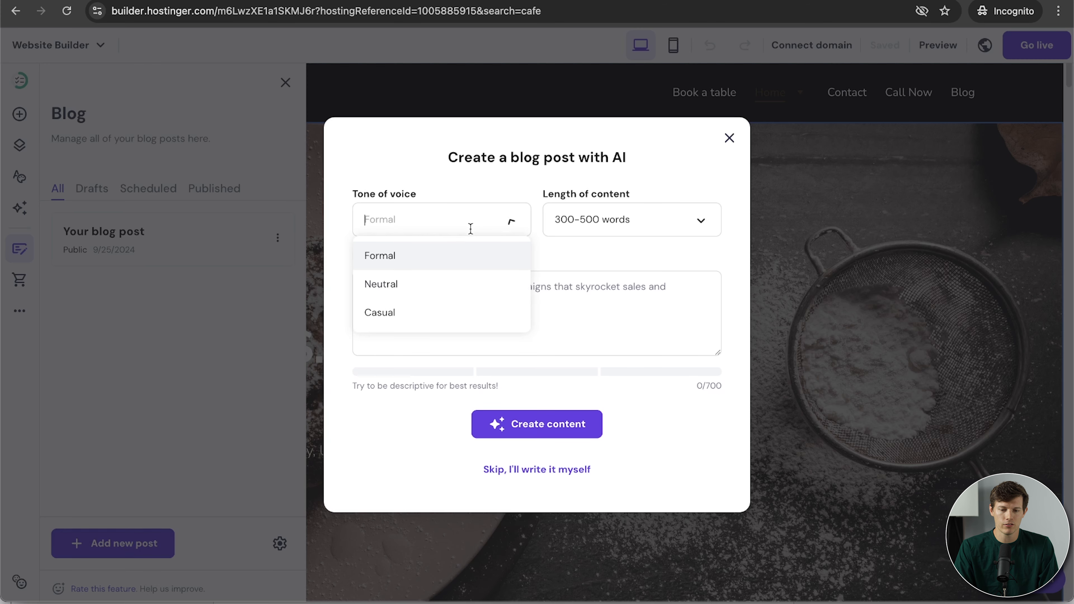
{"action": "left_click", "coordinate": [527, 207]}
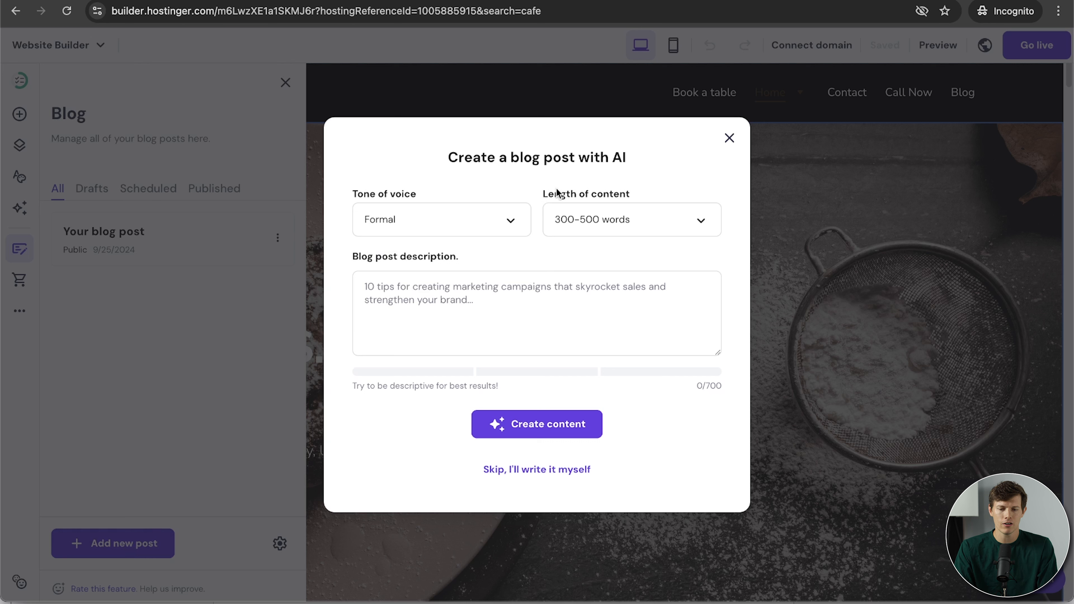
{"action": "left_click", "coordinate": [516, 225]}
{"action": "left_click", "coordinate": [476, 294]}
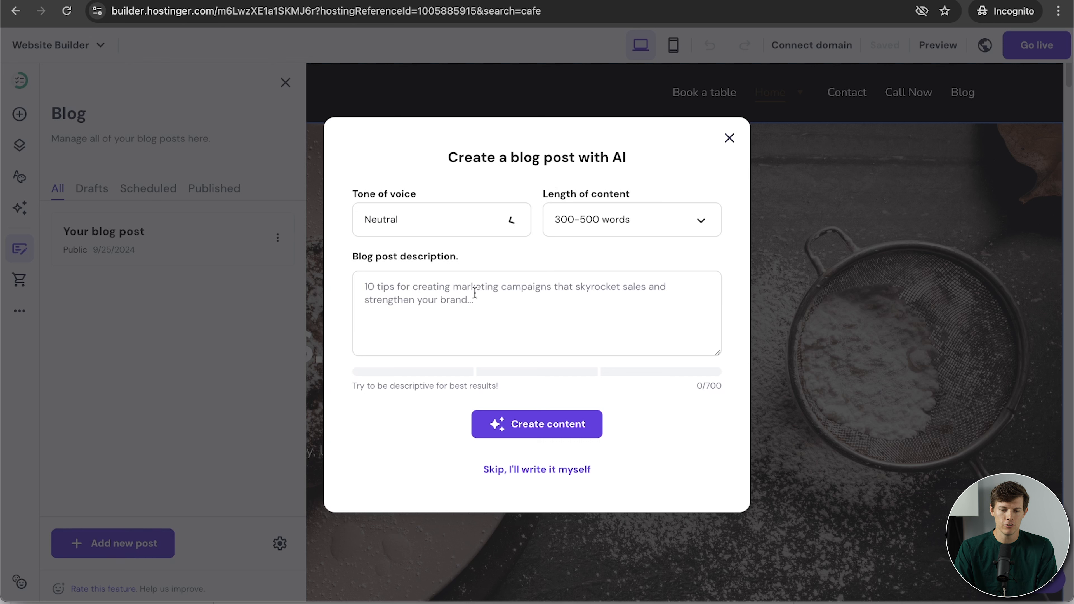
{"action": "left_click", "coordinate": [623, 232]}
{"action": "left_click", "coordinate": [642, 283]}
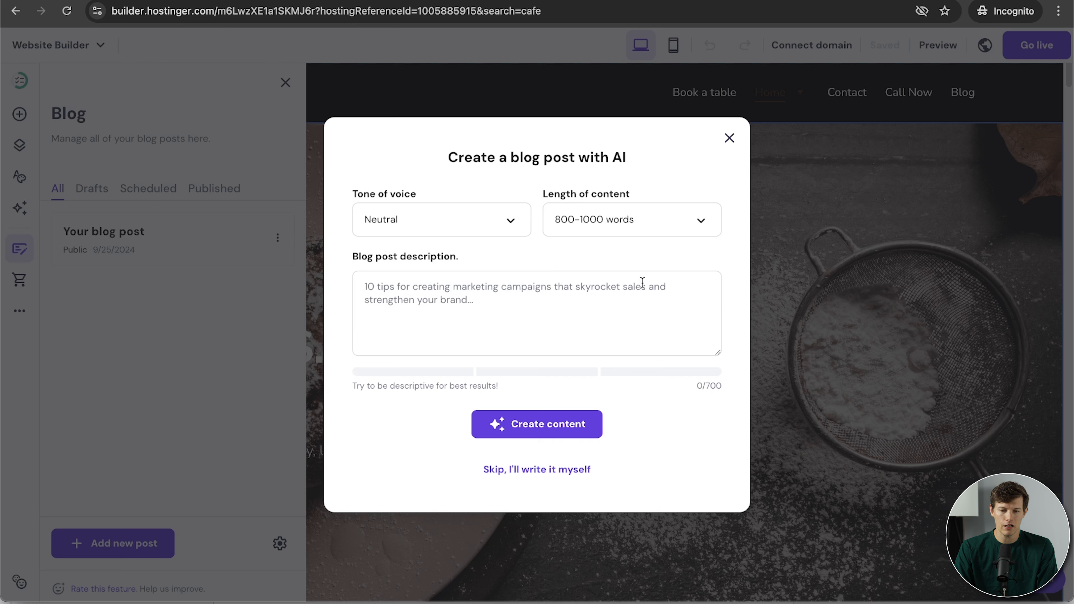
Paste the coffee bean comparison description and generate the post.
{"action": "left_click", "coordinate": [554, 306]}
{"action": "type", "text": "A detailed comparison between the two major types of coffee beans. I would love to have pros and cons of each as well as tips to detect the difference"}
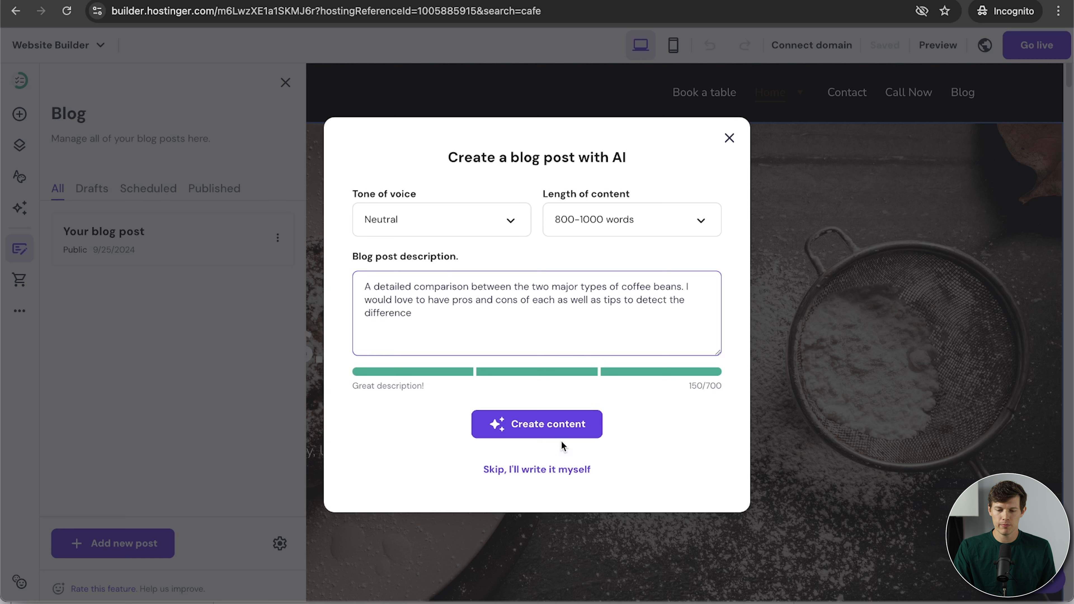
{"action": "left_click", "coordinate": [553, 428]}
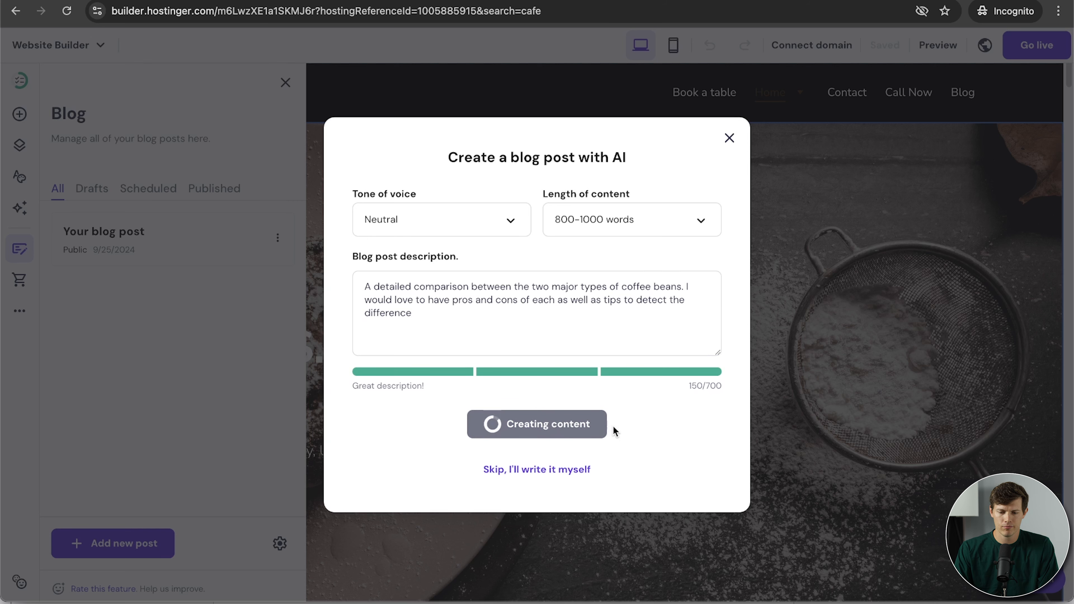
Read through the generated Arabica vs. Robusta post and check its body text.
{"action": "scroll", "coordinate": [888, 402], "scroll_direction": "down", "scroll_amount": 10}
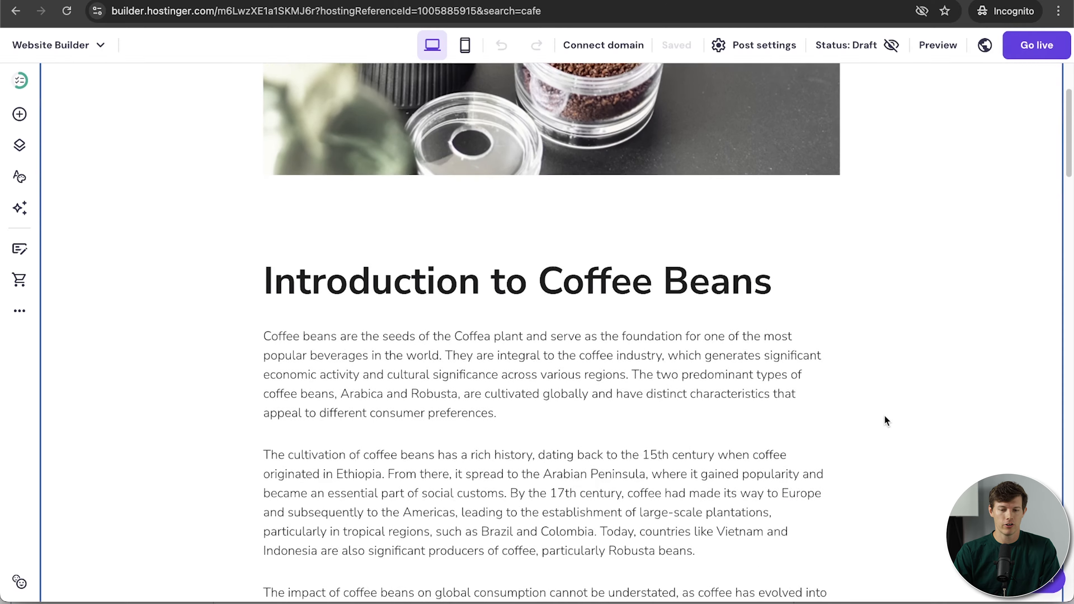
{"action": "scroll", "coordinate": [669, 316], "scroll_direction": "down", "scroll_amount": 17}
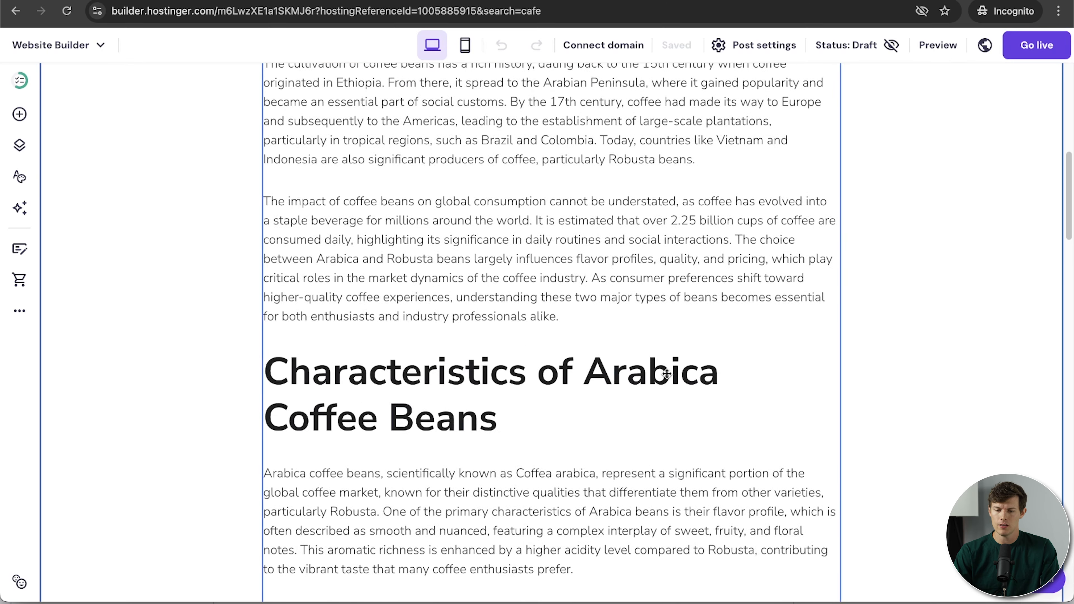
{"action": "scroll", "coordinate": [666, 373], "scroll_direction": "down", "scroll_amount": 20}
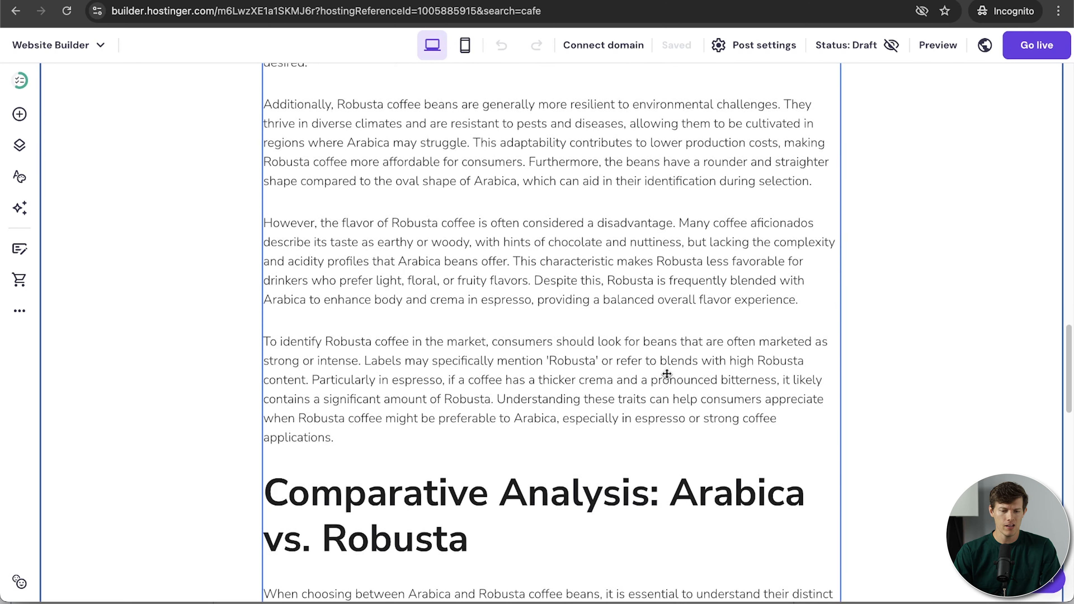
{"action": "scroll", "coordinate": [666, 374], "scroll_direction": "down", "scroll_amount": 17}
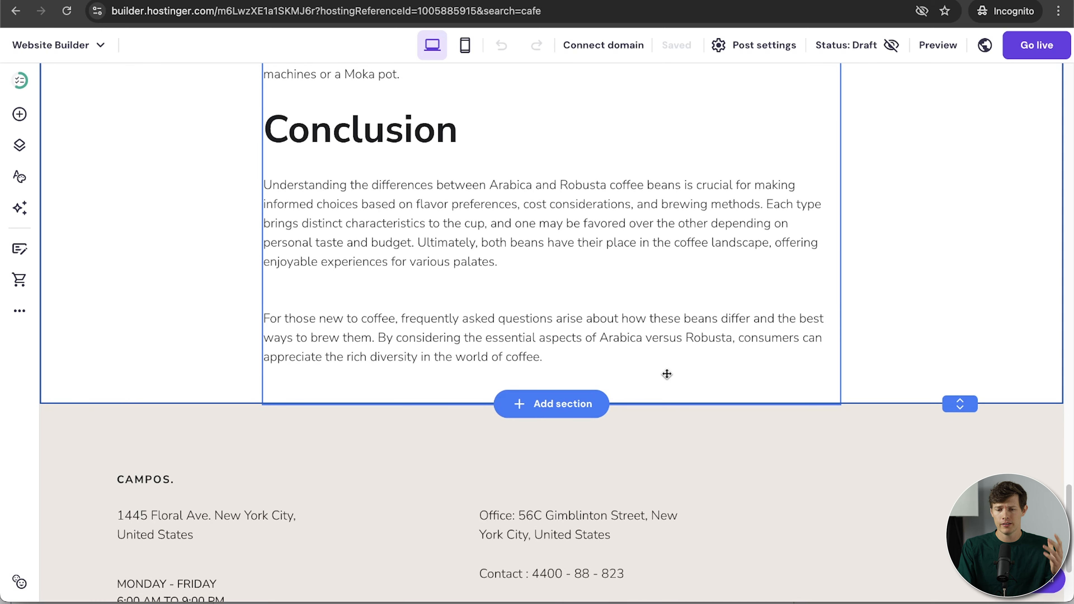
{"action": "scroll", "coordinate": [667, 374], "scroll_direction": "up", "scroll_amount": 15}
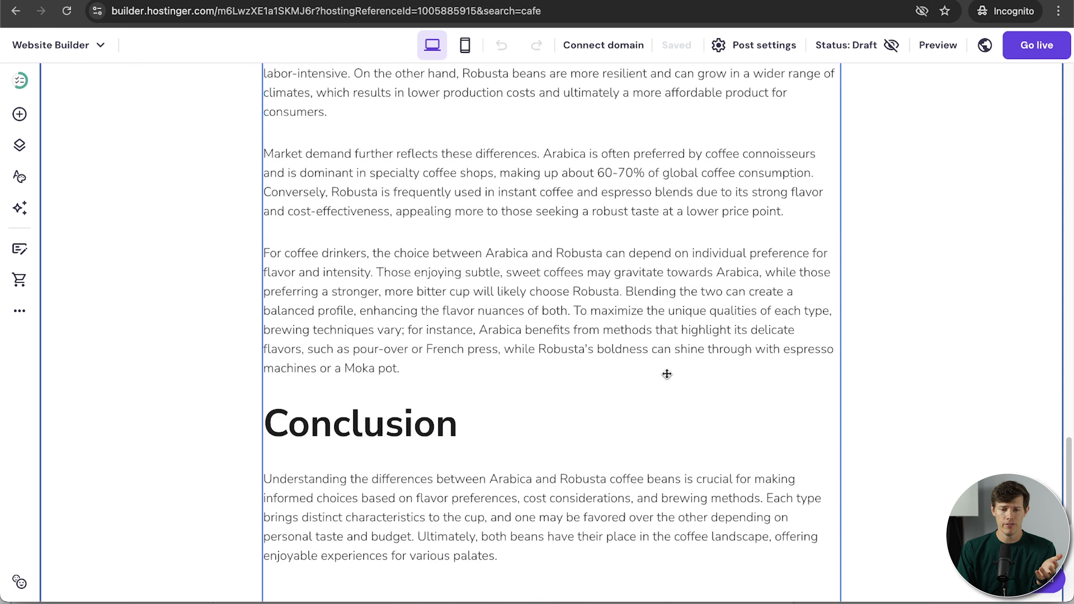
{"action": "left_click", "coordinate": [558, 360]}
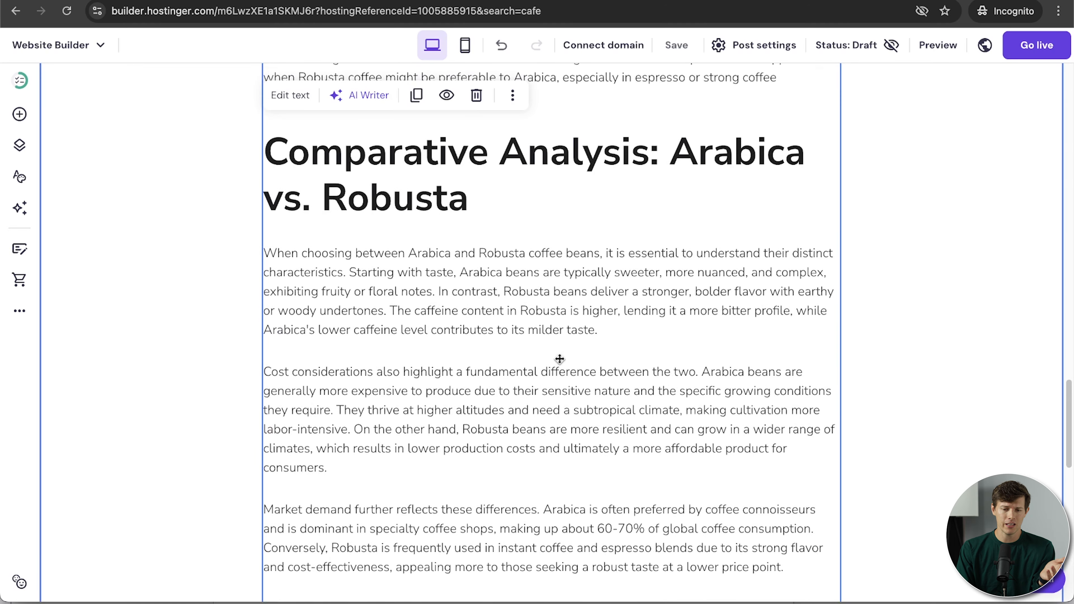
{"action": "scroll", "coordinate": [619, 343], "scroll_direction": "up", "scroll_amount": 10}
{"action": "scroll", "coordinate": [618, 343], "scroll_direction": "up", "scroll_amount": 10}
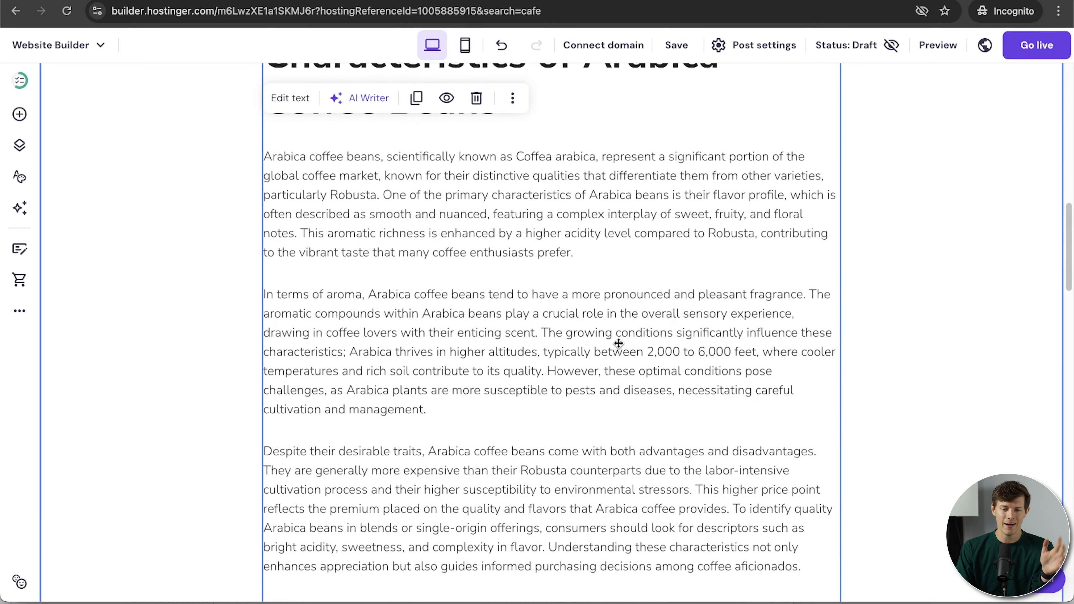
{"action": "double_click", "coordinate": [465, 260]}
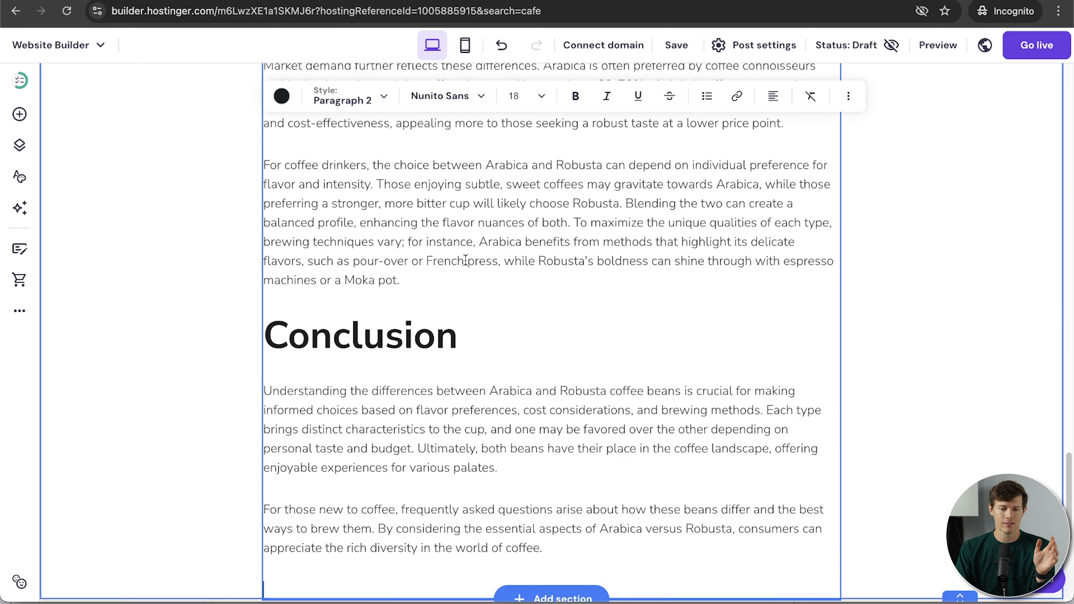
{"action": "scroll", "coordinate": [562, 308], "scroll_direction": "up", "scroll_amount": 3}
{"action": "scroll", "coordinate": [561, 307], "scroll_direction": "up", "scroll_amount": 5}
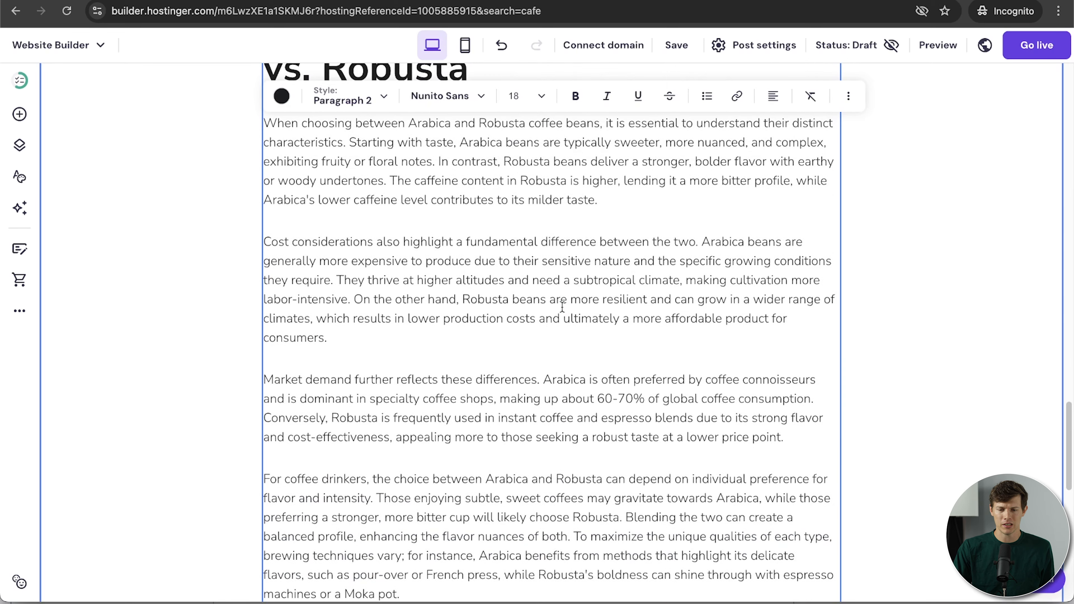
{"action": "scroll", "coordinate": [562, 307], "scroll_direction": "up", "scroll_amount": 15}
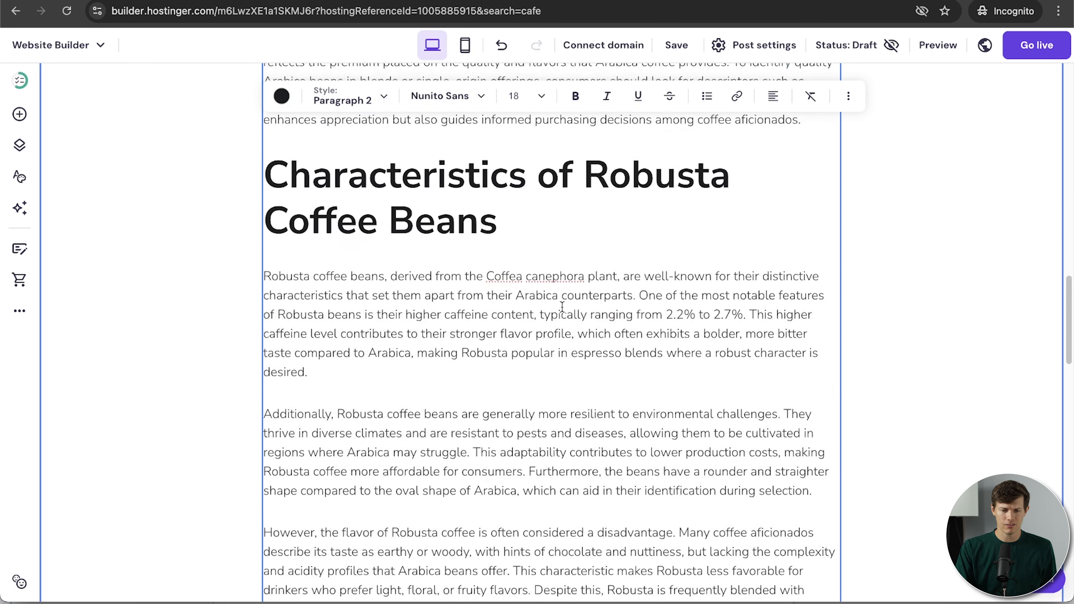
{"action": "scroll", "coordinate": [562, 307], "scroll_direction": "up", "scroll_amount": 15}
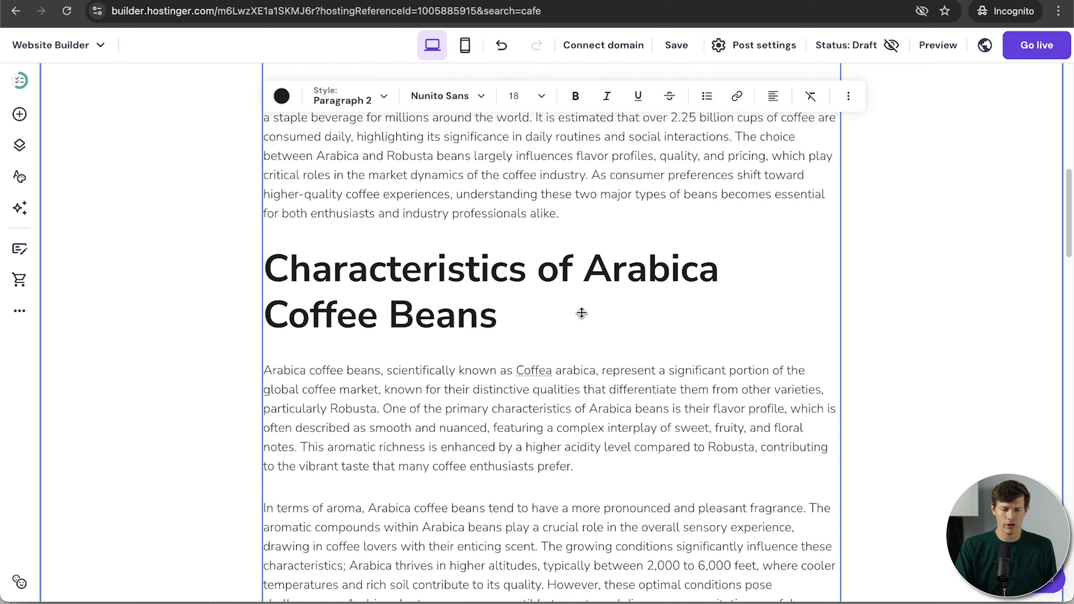
{"action": "scroll", "coordinate": [582, 312], "scroll_direction": "up", "scroll_amount": 7}
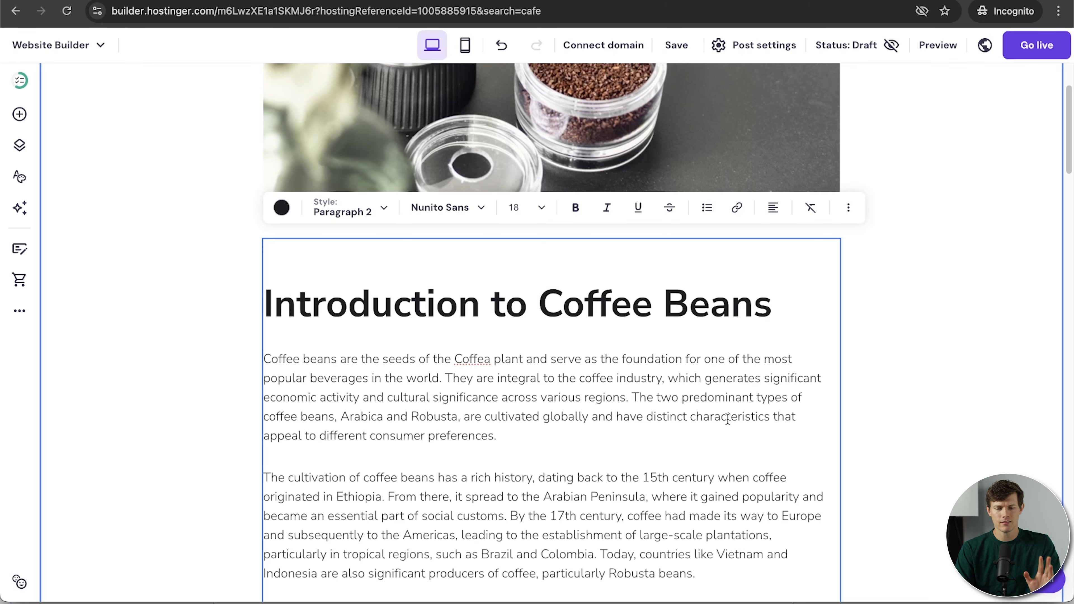
{"action": "scroll", "coordinate": [574, 385], "scroll_direction": "down", "scroll_amount": 20}
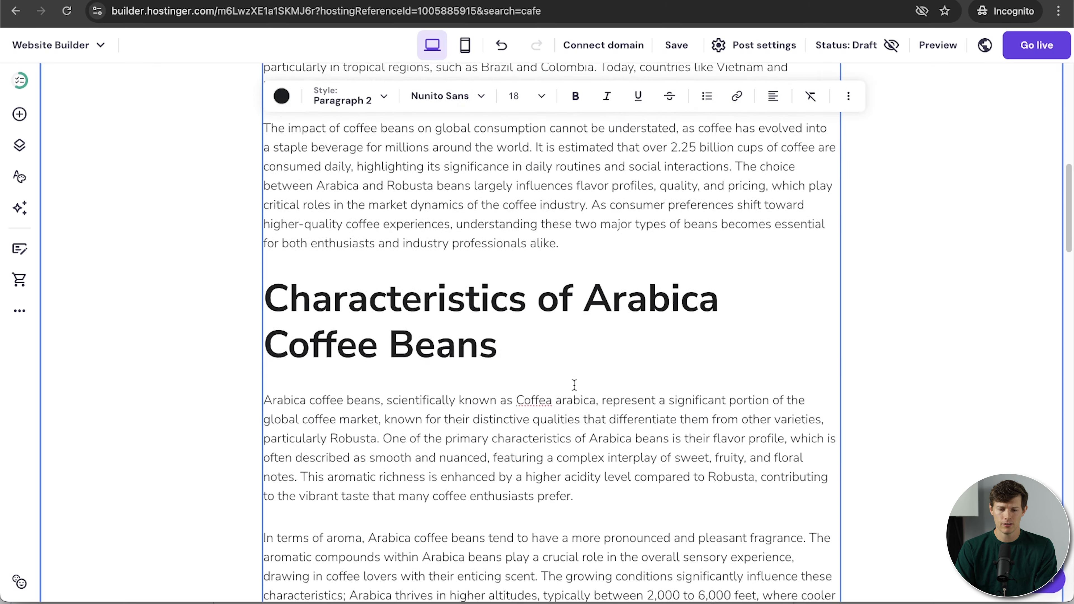
{"action": "scroll", "coordinate": [573, 385], "scroll_direction": "up", "scroll_amount": 20}
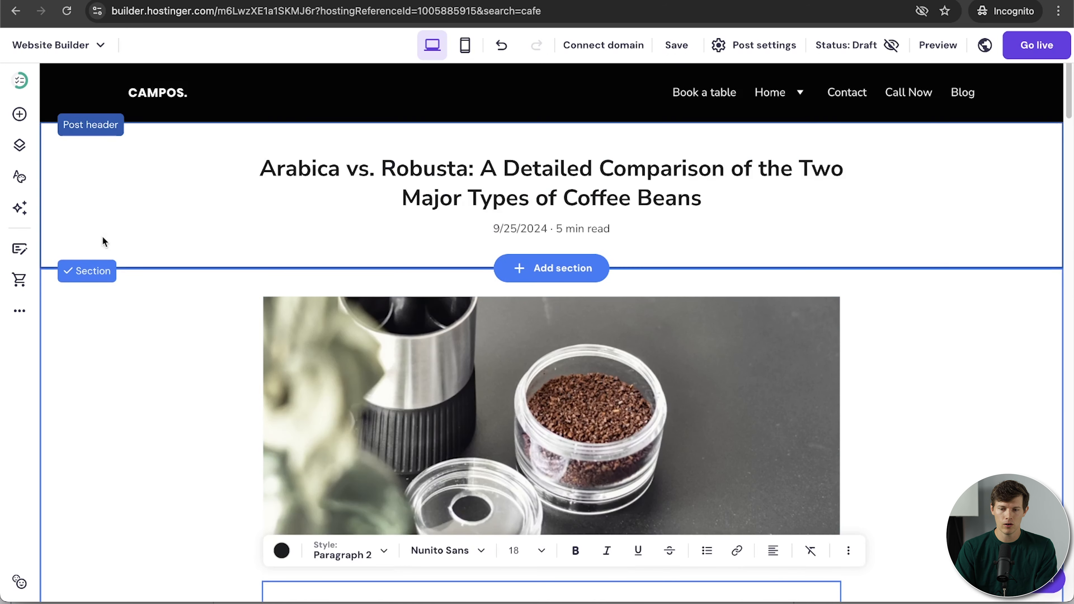
Save the Arabica vs. Robusta blog post.
{"action": "left_click", "coordinate": [682, 48]}
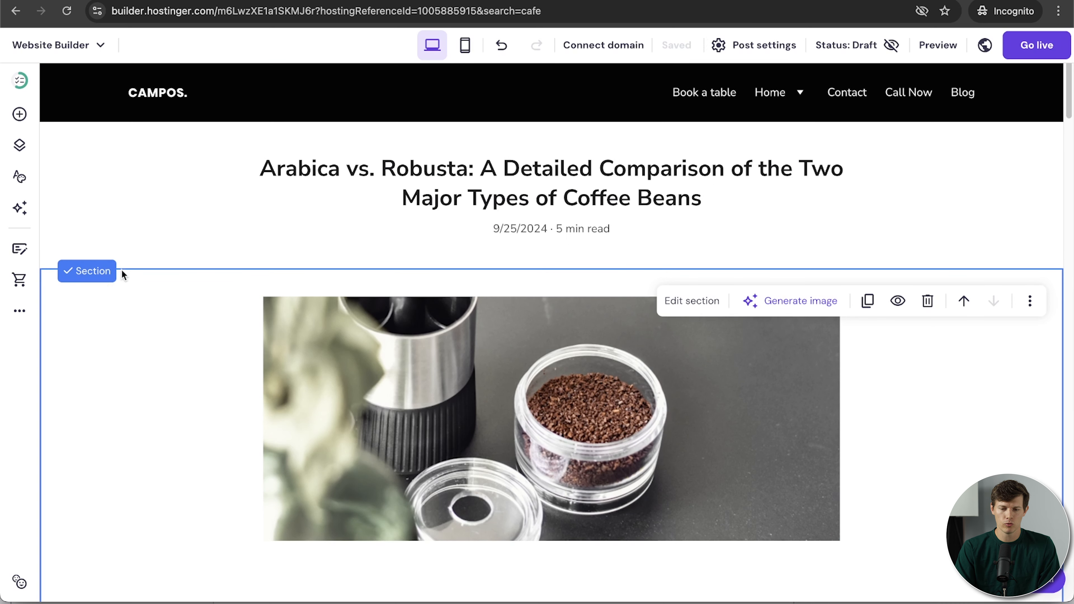
{"action": "scroll", "coordinate": [449, 383], "scroll_direction": "down", "scroll_amount": 1}
{"action": "scroll", "coordinate": [449, 382], "scroll_direction": "down", "scroll_amount": 15}
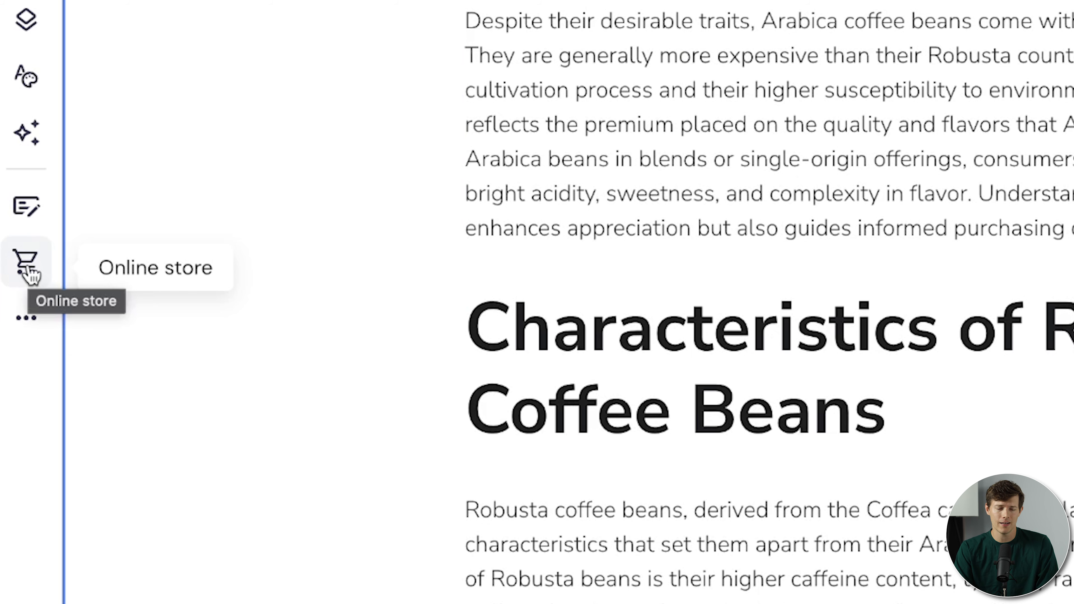
Add an online store with sample products and begin adding a product from its setup checklist.
{"action": "left_click", "coordinate": [27, 270]}
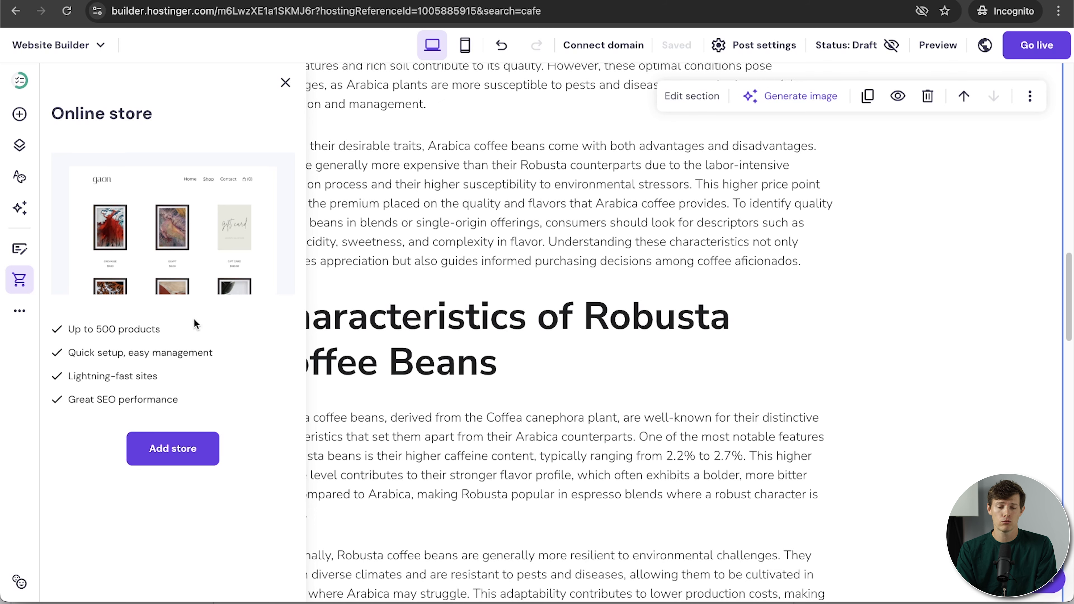
{"action": "left_click", "coordinate": [197, 453]}
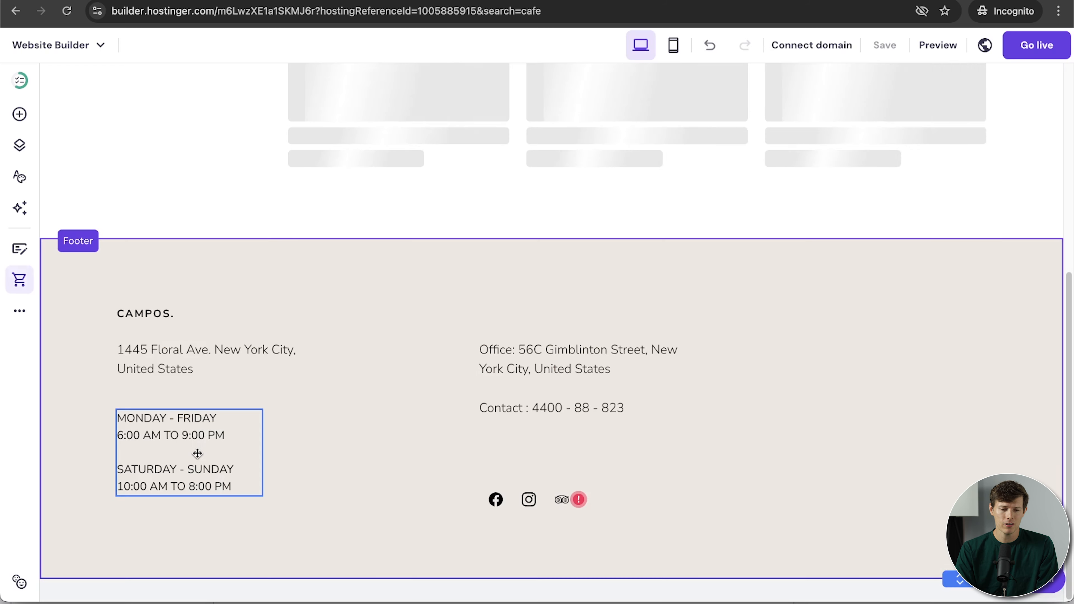
{"action": "scroll", "coordinate": [409, 436], "scroll_direction": "up", "scroll_amount": 15}
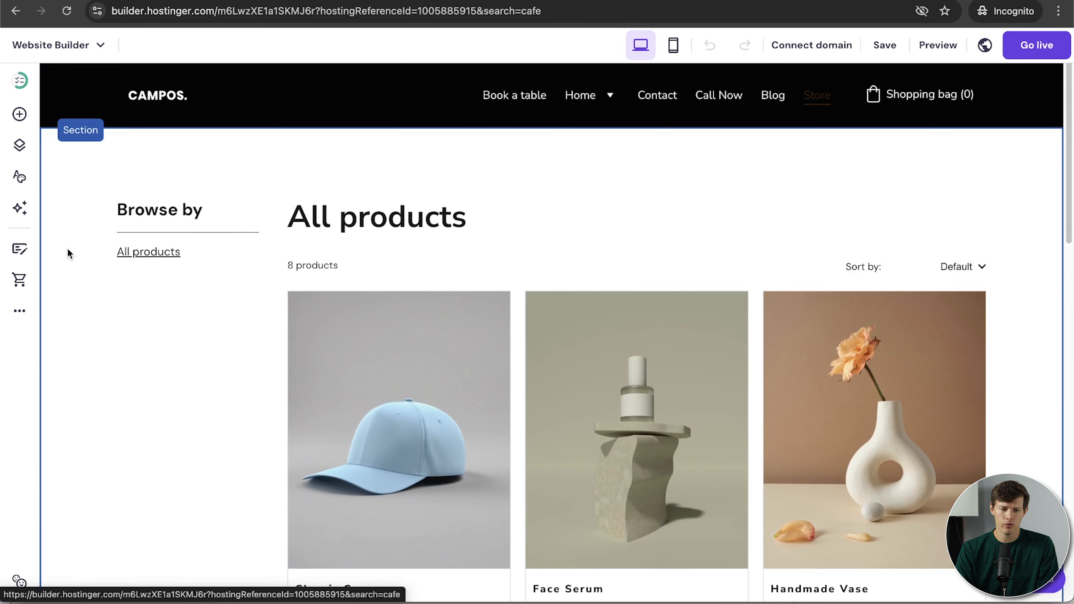
{"action": "scroll", "coordinate": [587, 366], "scroll_direction": "down", "scroll_amount": 15}
{"action": "scroll", "coordinate": [583, 364], "scroll_direction": "up", "scroll_amount": 2}
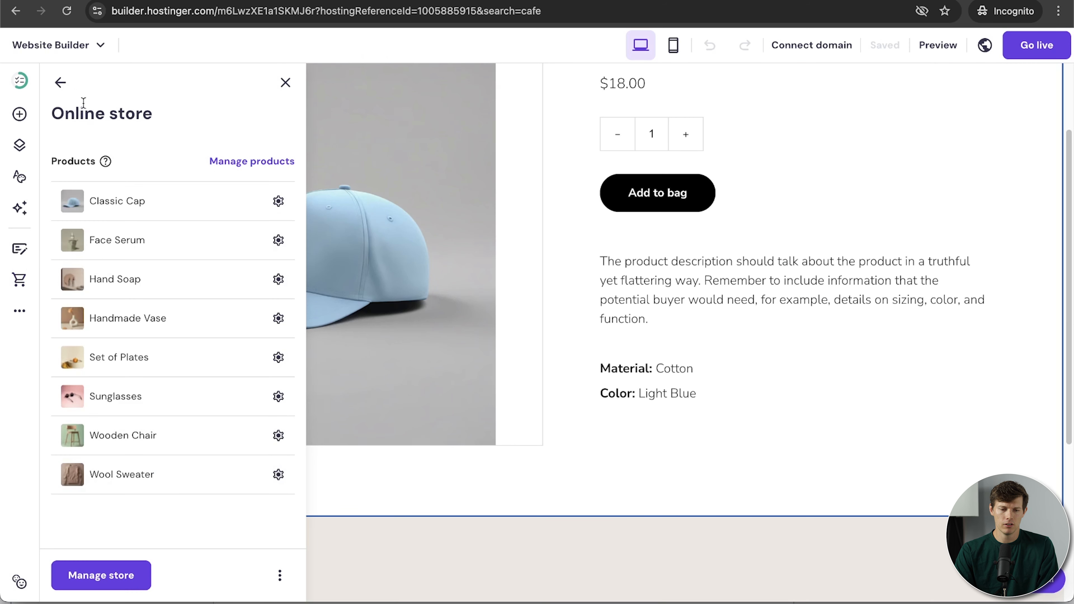
{"action": "left_click", "coordinate": [61, 83]}
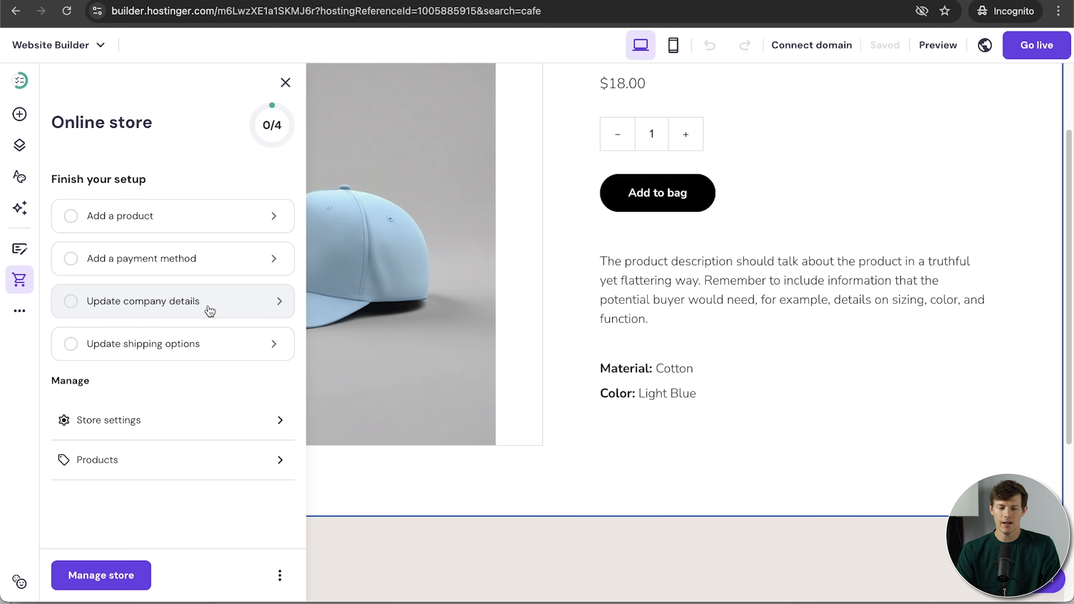
{"action": "left_click", "coordinate": [205, 216]}
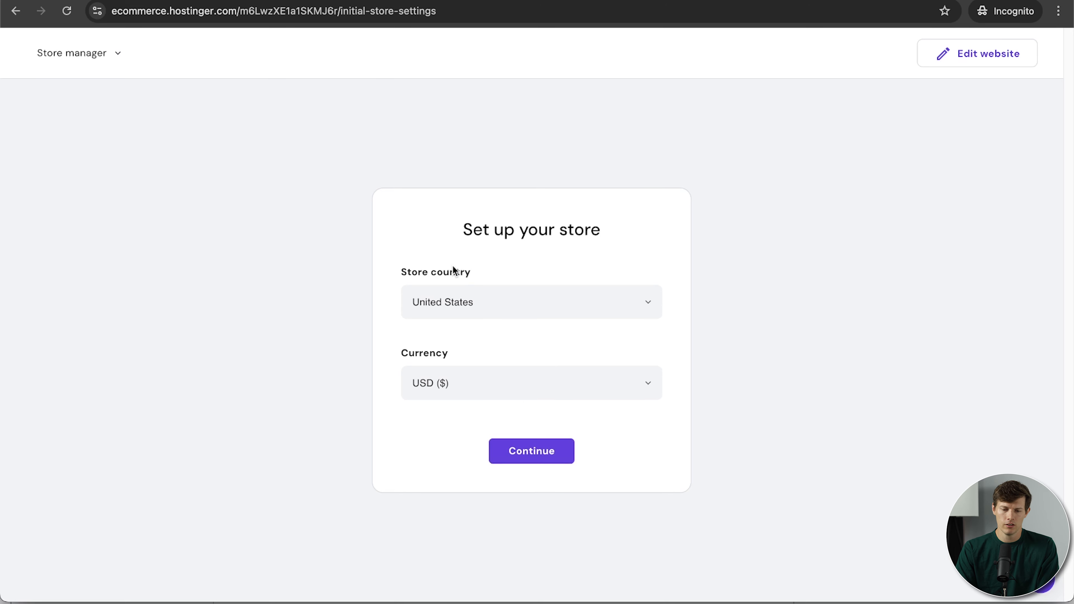
Keep United States and USD ($) for the store, then choose Add product on the dashboard.
{"action": "left_click", "coordinate": [531, 451]}
{"action": "scroll", "coordinate": [601, 347], "scroll_direction": "down", "scroll_amount": 2}
{"action": "scroll", "coordinate": [601, 348], "scroll_direction": "up", "scroll_amount": 1}
{"action": "scroll", "coordinate": [602, 347], "scroll_direction": "up", "scroll_amount": 1}
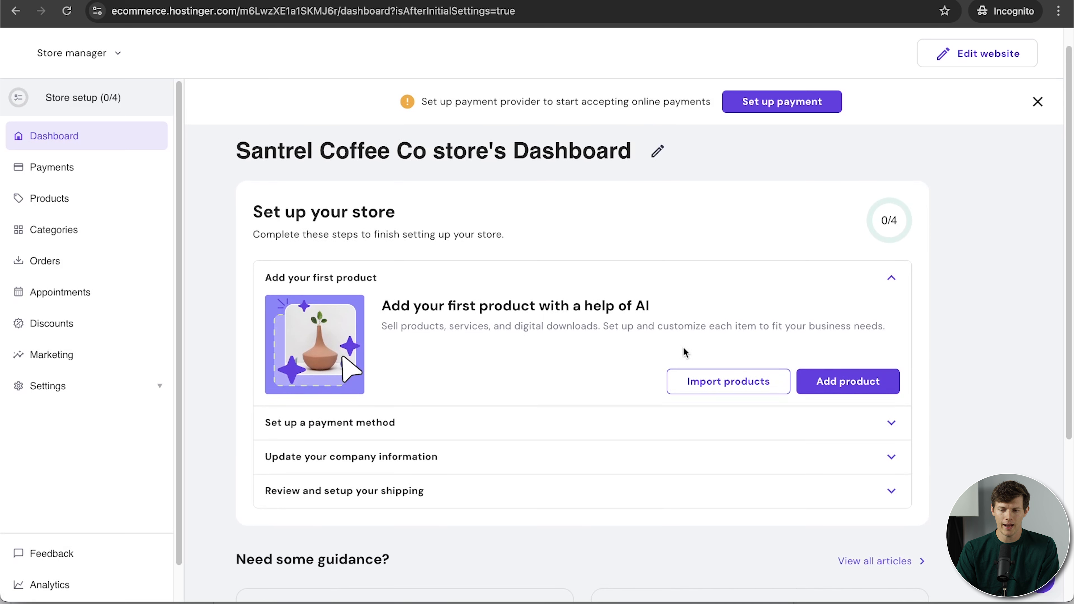
{"action": "left_click", "coordinate": [853, 381]}
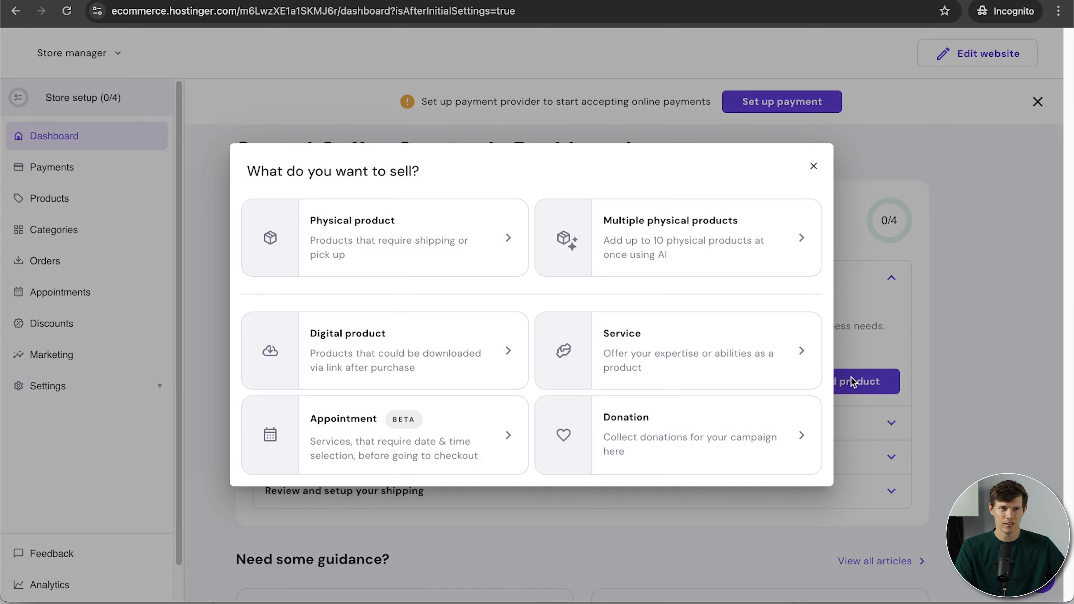
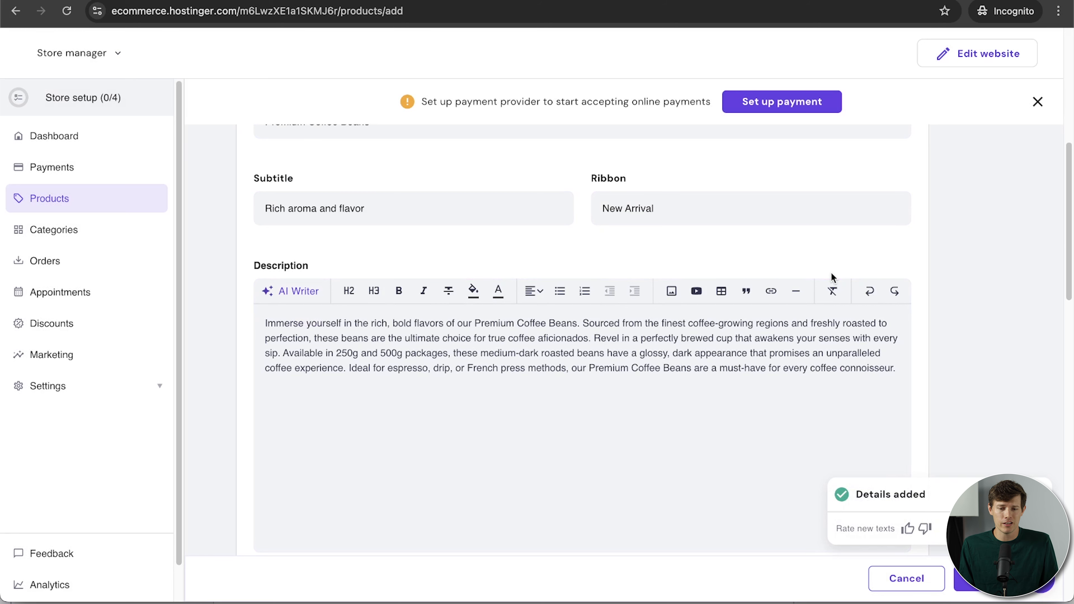
Prefix the product title with '1lb' to make '1lb Premium Coffee Beans', then start a new info section.
{"action": "scroll", "coordinate": [831, 277], "scroll_direction": "up", "scroll_amount": 4}
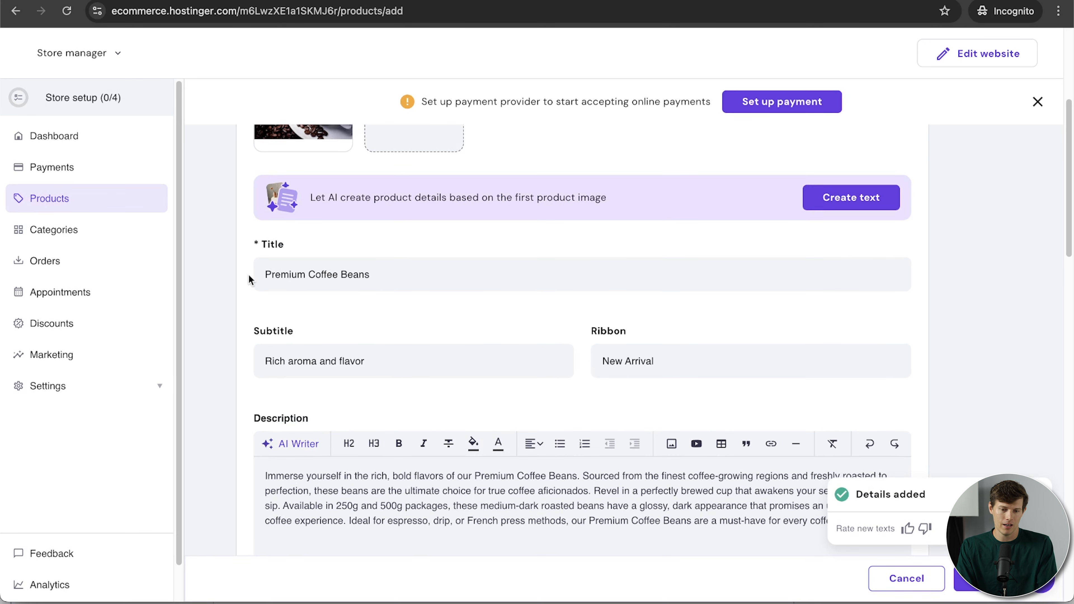
{"action": "scroll", "coordinate": [352, 368], "scroll_direction": "up", "scroll_amount": 3}
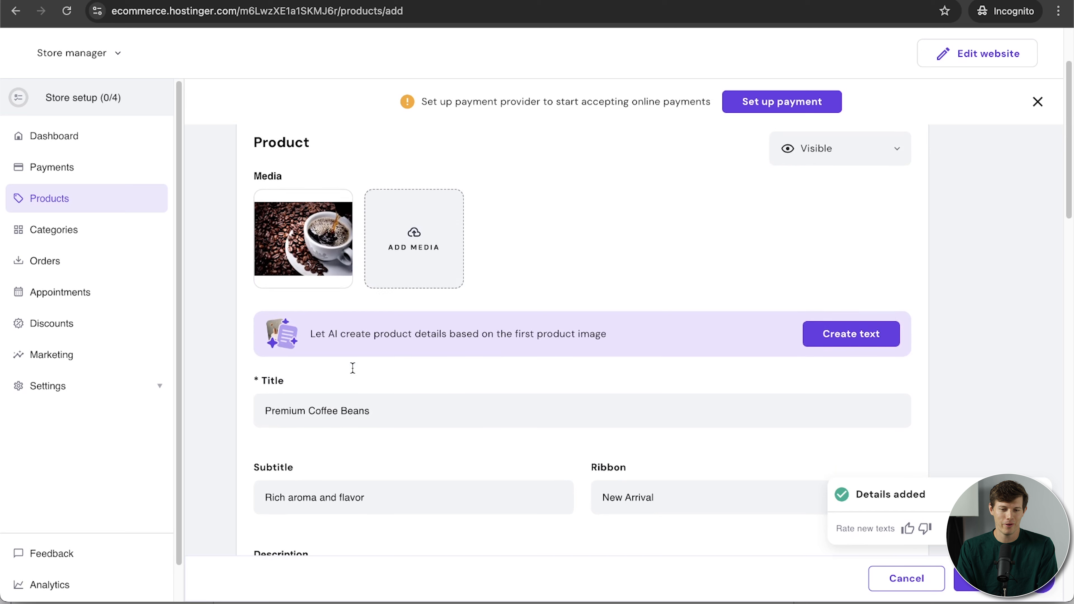
{"action": "left_click", "coordinate": [265, 418]}
{"action": "type", "text": "1lb"}
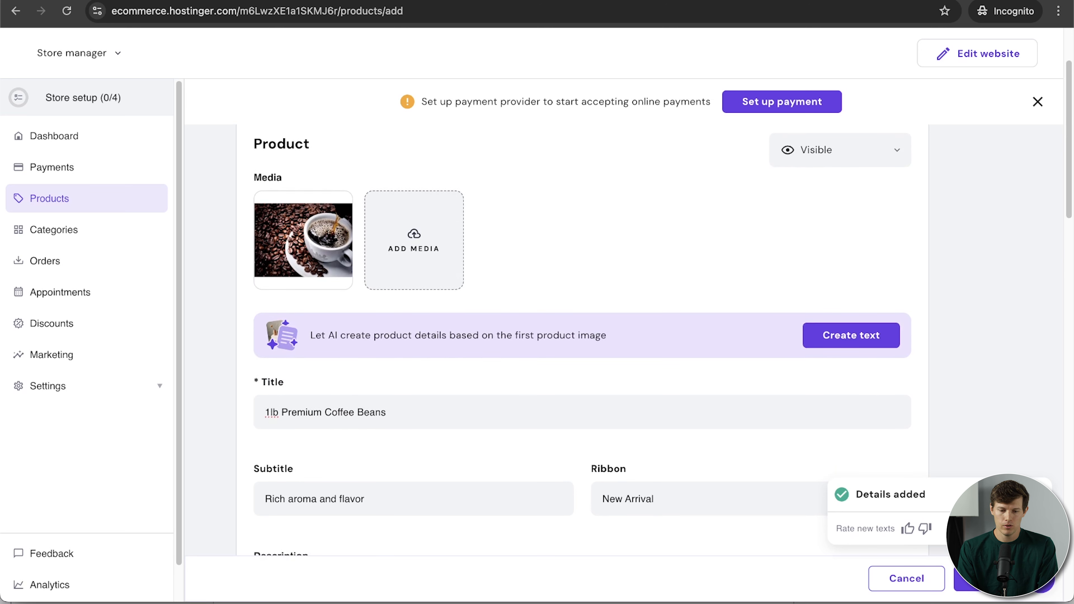
{"action": "scroll", "coordinate": [455, 431], "scroll_direction": "down", "scroll_amount": 10}
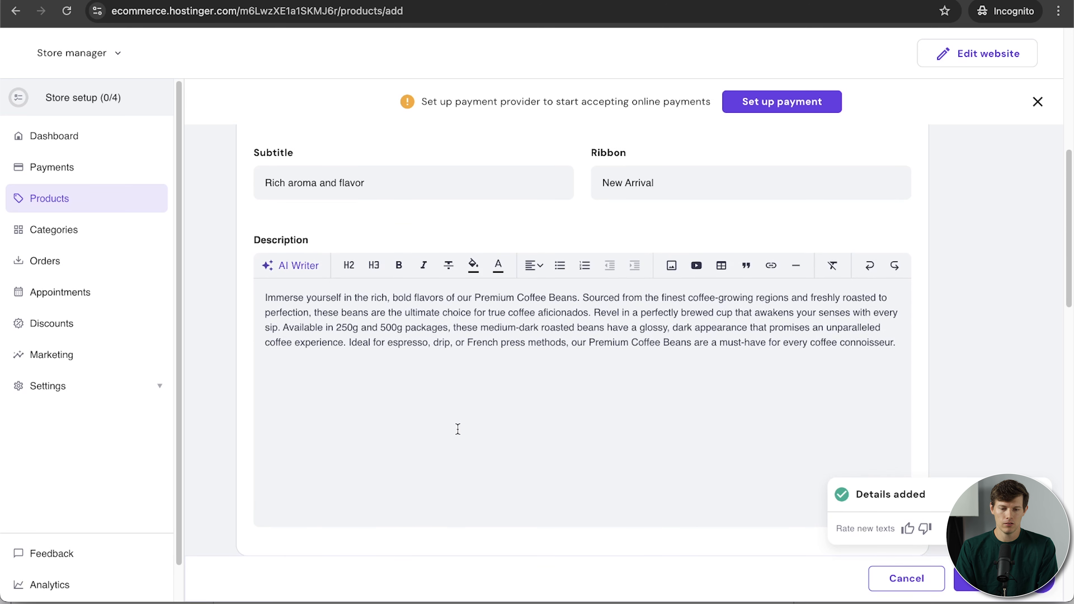
{"action": "scroll", "coordinate": [529, 295], "scroll_direction": "up", "scroll_amount": 2}
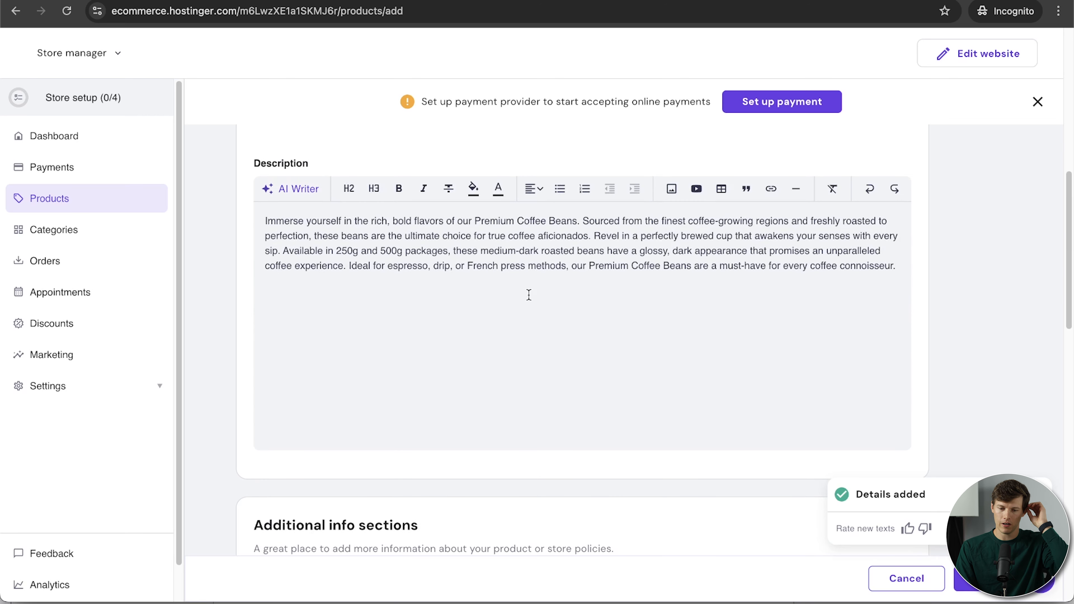
{"action": "scroll", "coordinate": [749, 345], "scroll_direction": "down", "scroll_amount": 8}
{"action": "scroll", "coordinate": [749, 345], "scroll_direction": "up", "scroll_amount": 1}
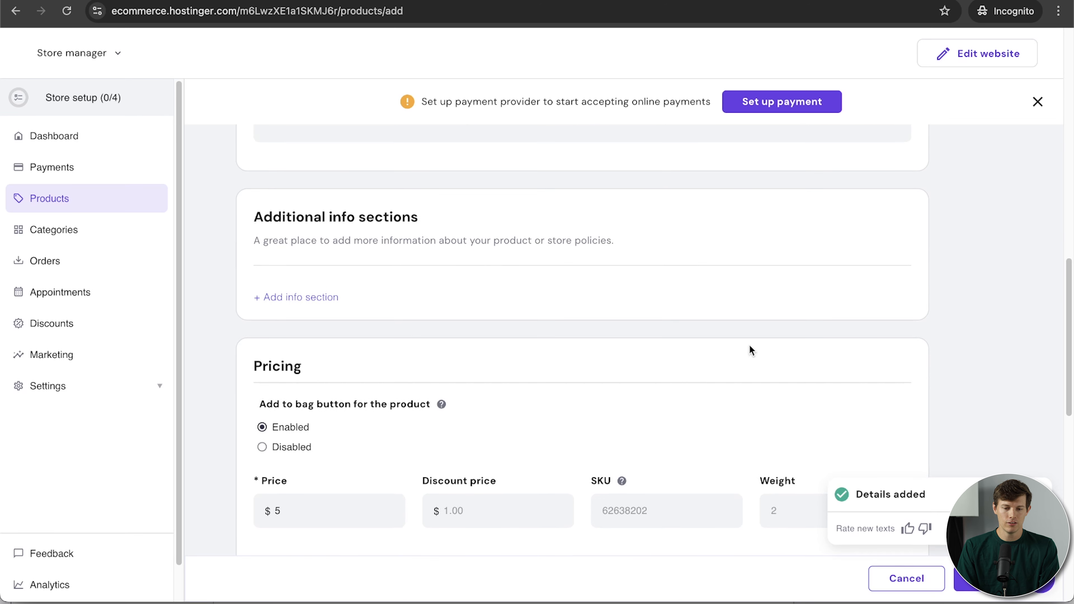
{"action": "left_click", "coordinate": [333, 294]}
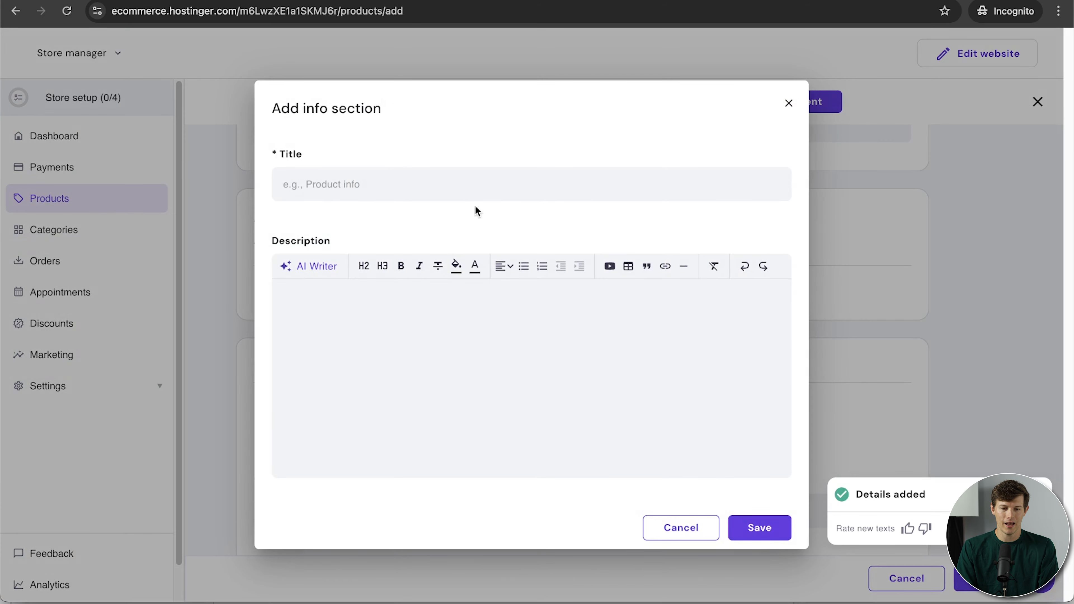
Set price $8, discount price $7.57, a SKU and weight 16 oz for the coffee beans.
{"action": "left_click", "coordinate": [788, 104]}
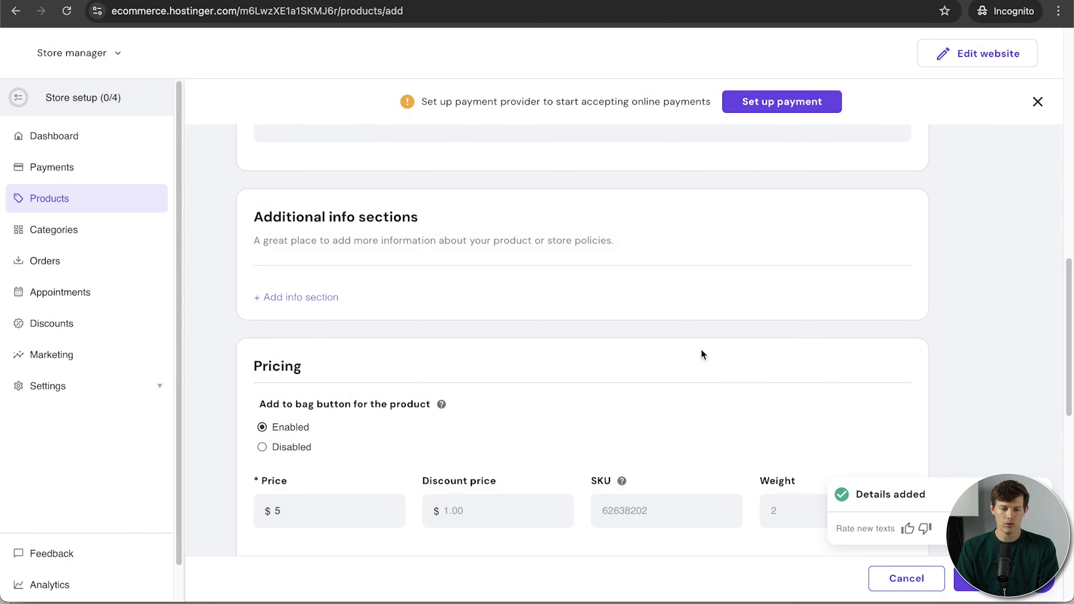
{"action": "scroll", "coordinate": [701, 349], "scroll_direction": "down", "scroll_amount": 5}
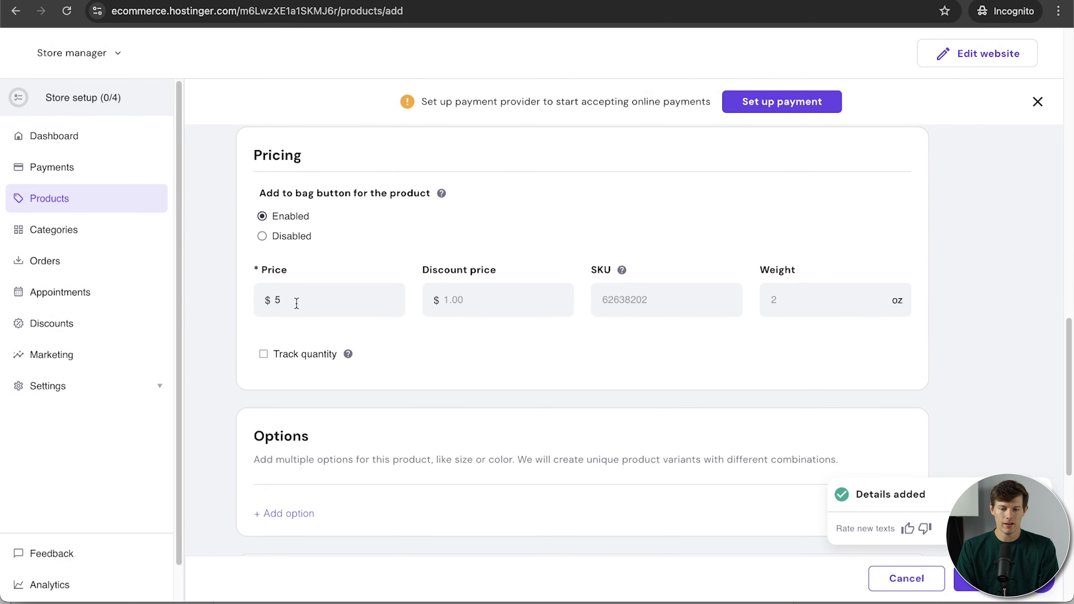
{"action": "left_click", "coordinate": [296, 303]}
{"action": "type", "text": "5"}
{"action": "key", "text": "BackSpace"}
{"action": "type", "text": "8"}
{"action": "left_click", "coordinate": [470, 295]}
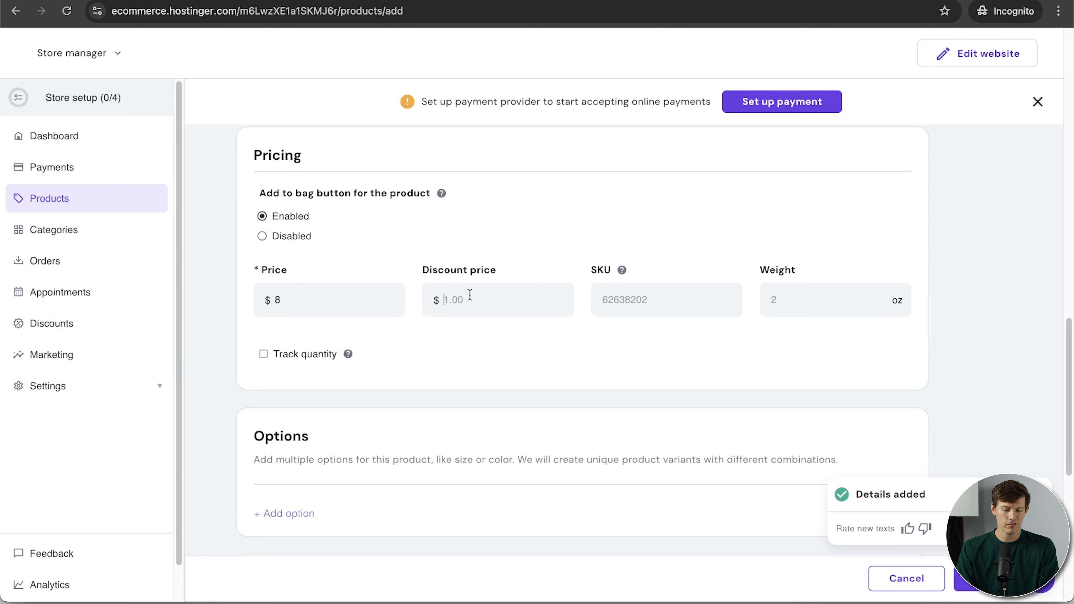
{"action": "type", "text": "7"}
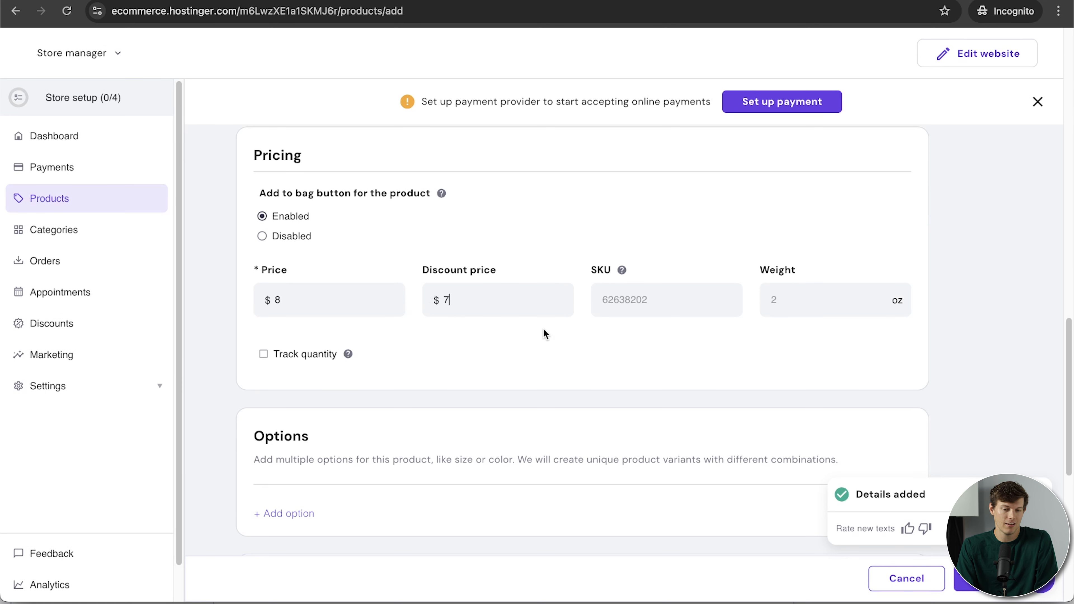
{"action": "key", "text": "BackSpace"}
{"action": "type", "text": "7.57"}
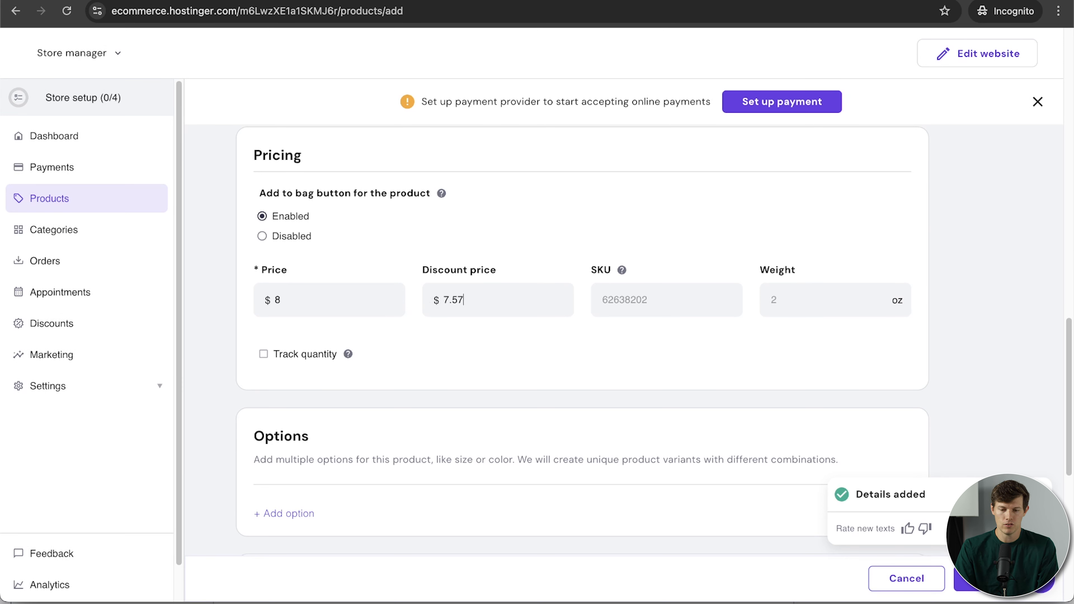
{"action": "left_click", "coordinate": [701, 297]}
{"action": "type", "text": "10001"}
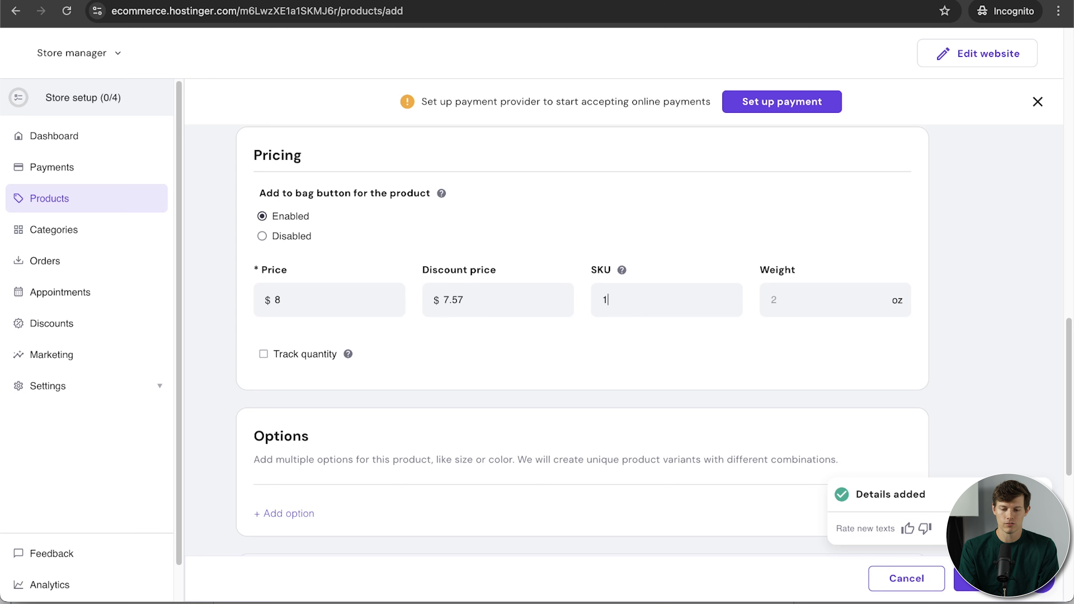
{"action": "left_click", "coordinate": [793, 308]}
{"action": "type", "text": "16"}
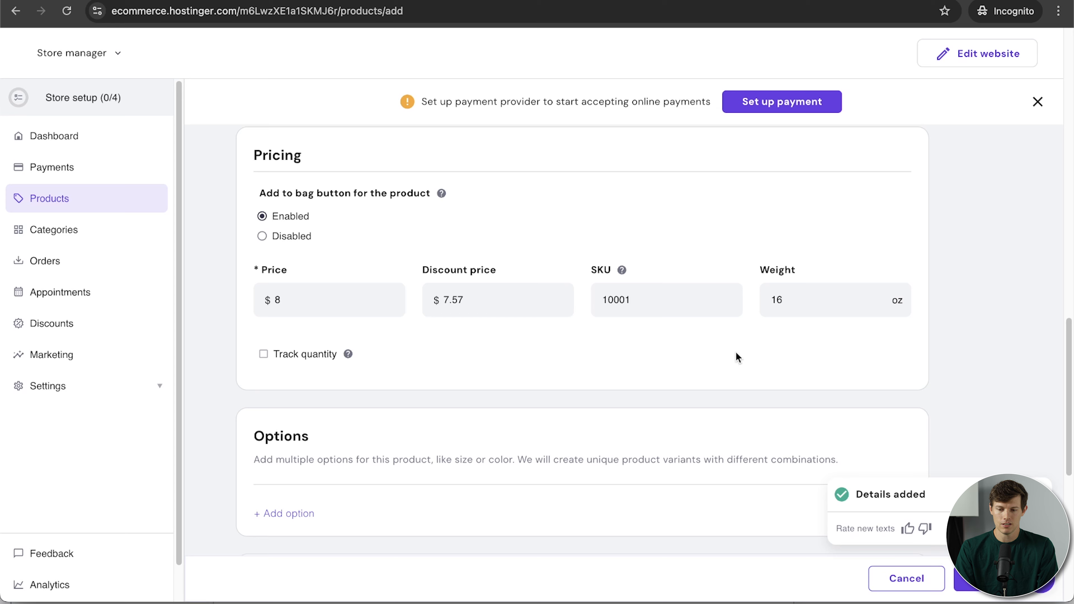
Add a Size option with selections 1lb, 2lb and 4lb.
{"action": "scroll", "coordinate": [315, 431], "scroll_direction": "down", "scroll_amount": 2}
{"action": "left_click", "coordinate": [294, 447]}
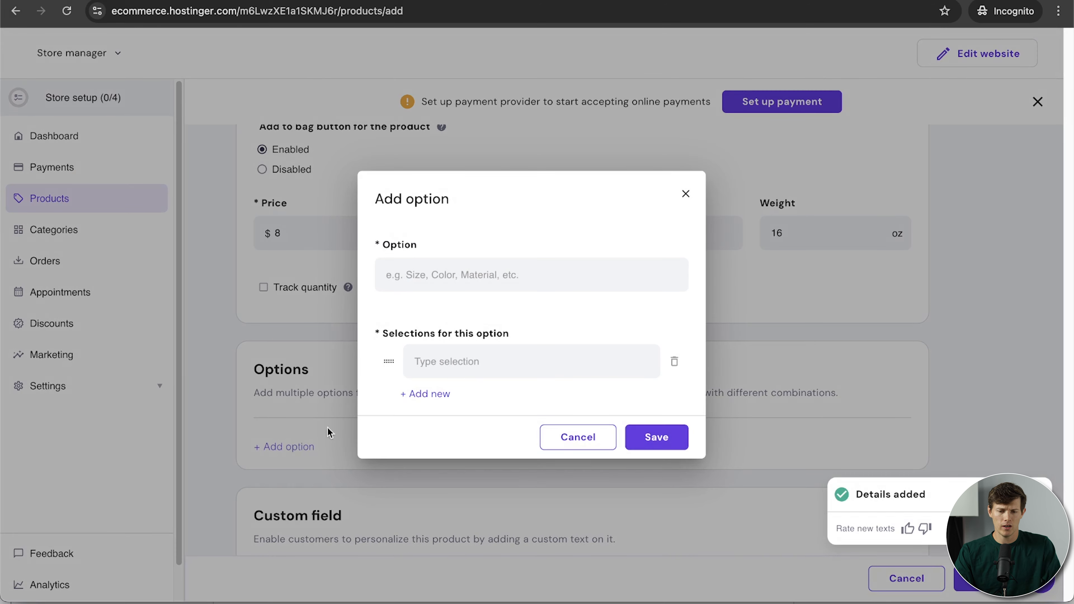
{"action": "type", "text": "Si"}
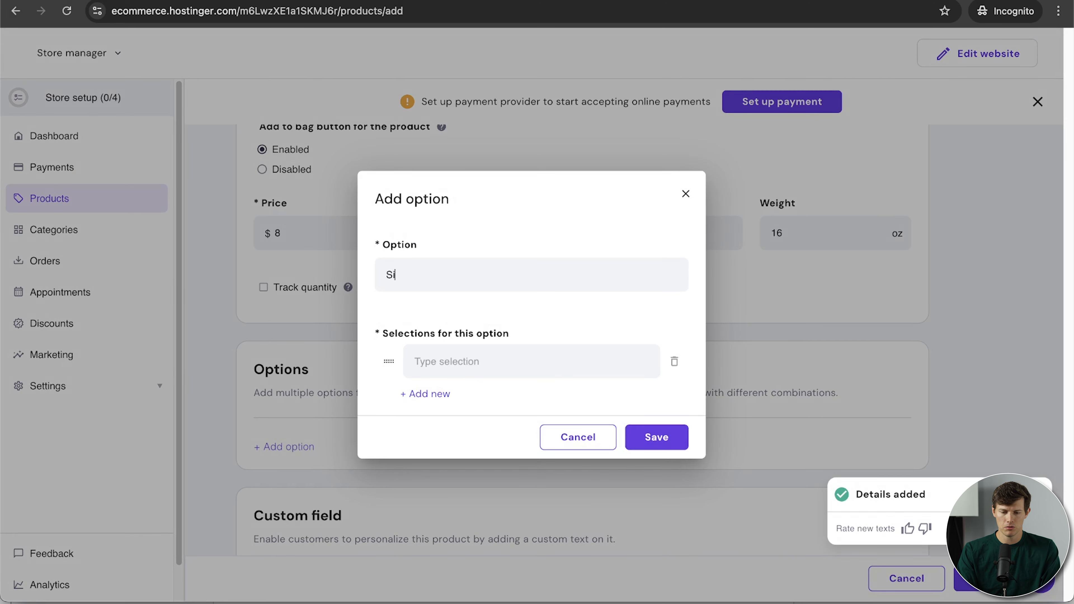
{"action": "left_click", "coordinate": [513, 358]}
{"action": "type", "text": "1lb"}
{"action": "left_click", "coordinate": [426, 399]}
{"action": "type", "text": "2"}
{"action": "type", "text": "lb"}
{"action": "left_click", "coordinate": [425, 417]}
{"action": "type", "text": "4l"}
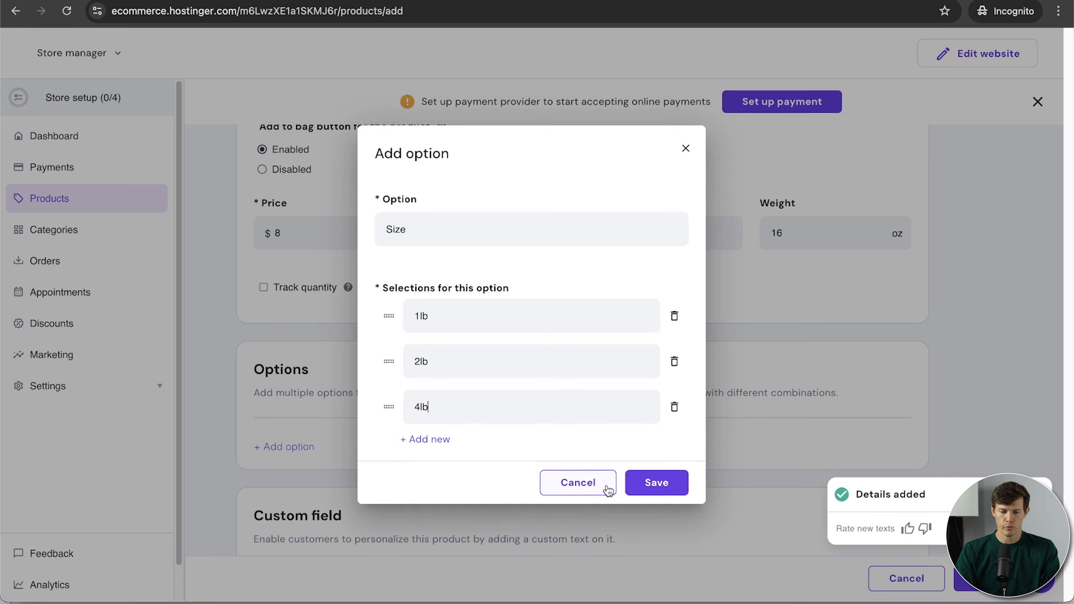
{"action": "left_click", "coordinate": [654, 482]}
Paste a gift-card recipient-name custom field title, leaving it optional.
{"action": "scroll", "coordinate": [729, 490], "scroll_direction": "up", "scroll_amount": 2}
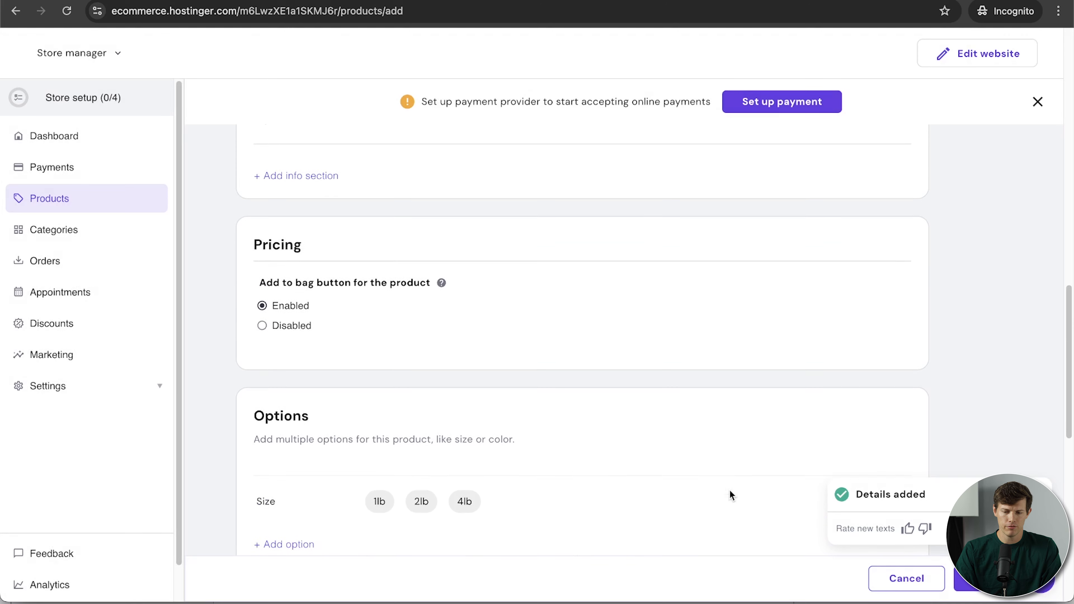
{"action": "scroll", "coordinate": [728, 491], "scroll_direction": "down", "scroll_amount": 5}
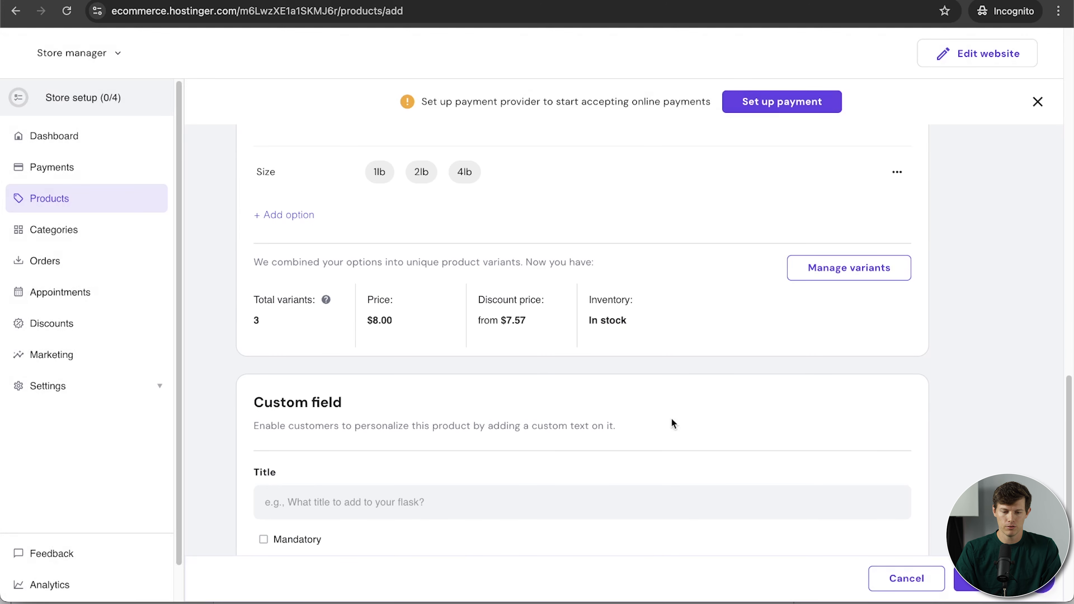
{"action": "scroll", "coordinate": [564, 416], "scroll_direction": "down", "scroll_amount": 5}
{"action": "left_click", "coordinate": [312, 266]}
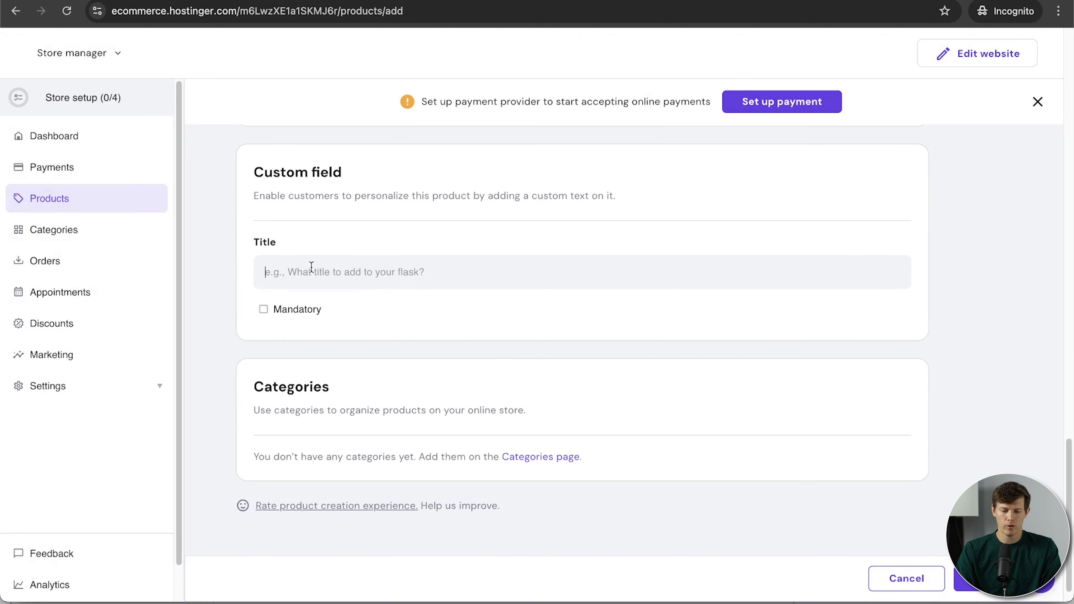
{"action": "type", "text": "Custom card (if sending as a gift) - enter the recipient's name"}
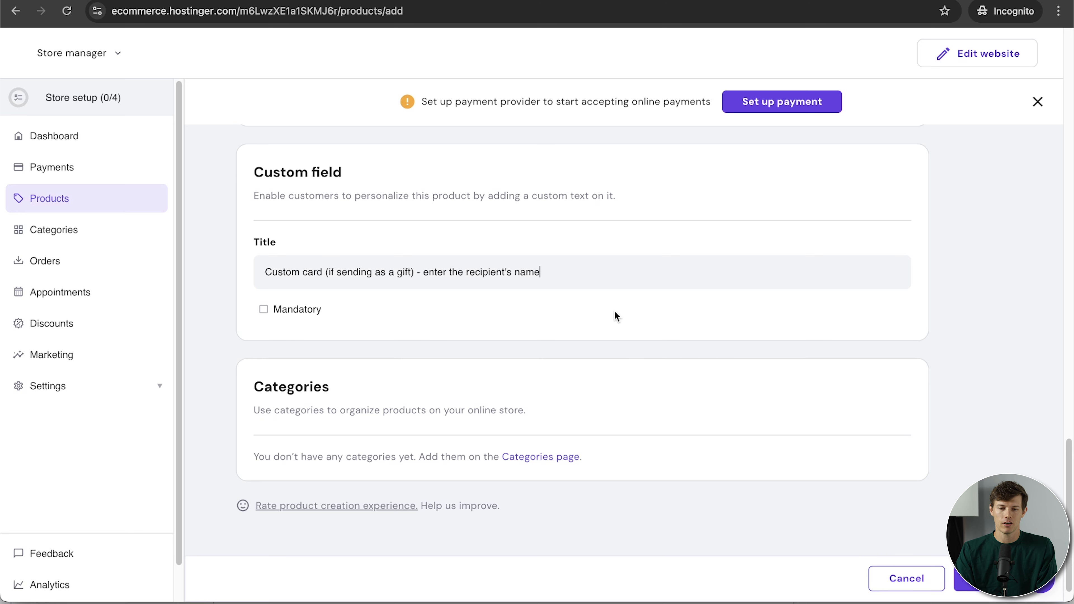
{"action": "scroll", "coordinate": [598, 430], "scroll_direction": "down", "scroll_amount": 2}
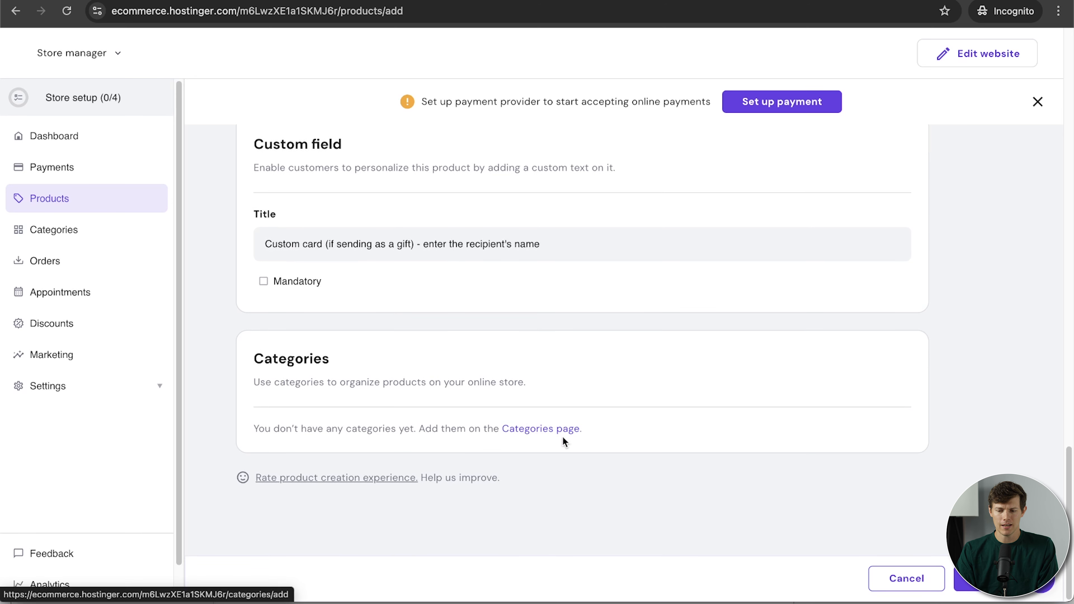
Save the 1lb coffee beans product and go to the store categories.
{"action": "left_click", "coordinate": [983, 578]}
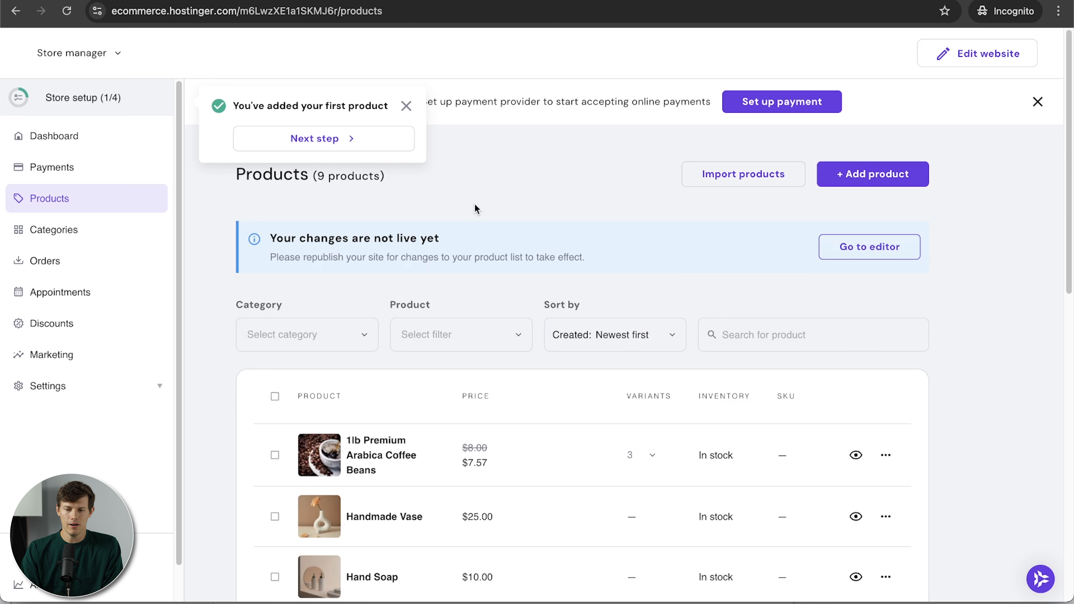
{"action": "left_click", "coordinate": [407, 107]}
{"action": "left_click", "coordinate": [71, 232]}
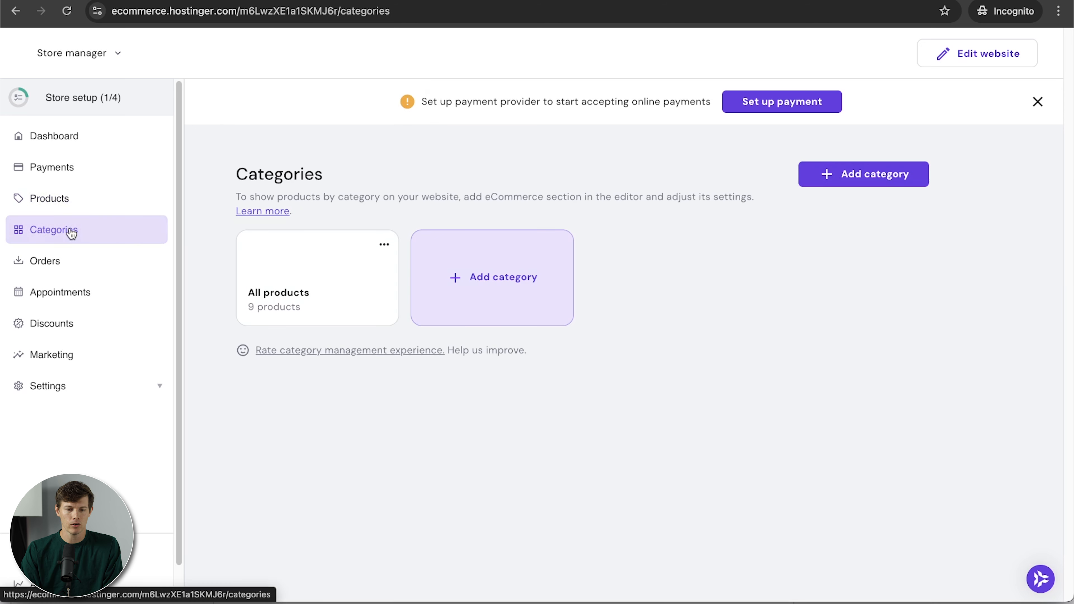
Create and save a 'Coffee Grounds and Beans' category containing the coffee beans product.
{"action": "left_click", "coordinate": [457, 277]}
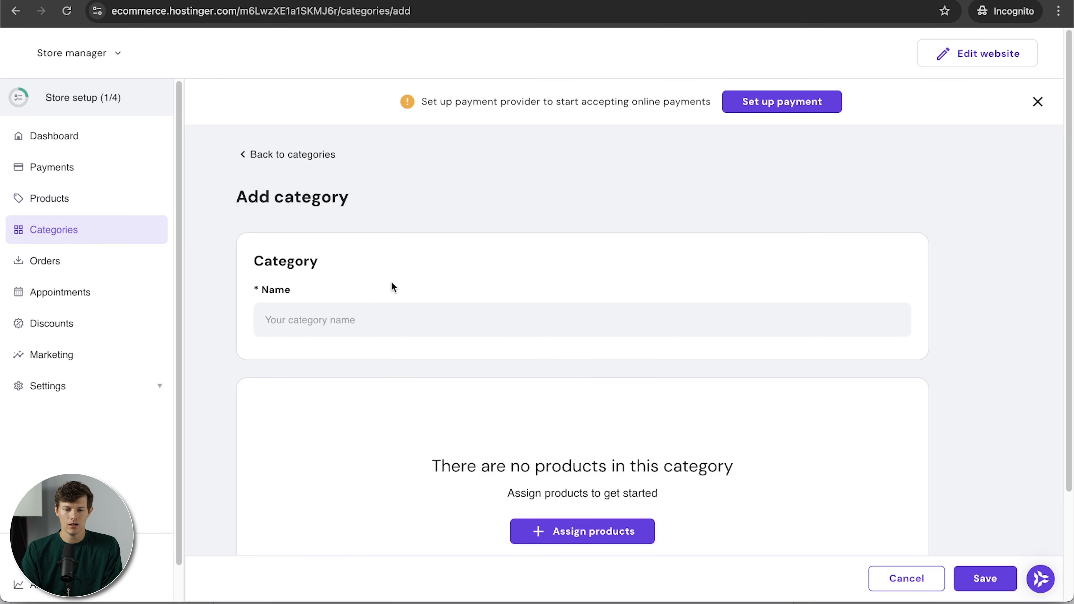
{"action": "left_click", "coordinate": [372, 312]}
{"action": "type", "text": "Coffee B"}
{"action": "type", "text": "rounds and Beans"}
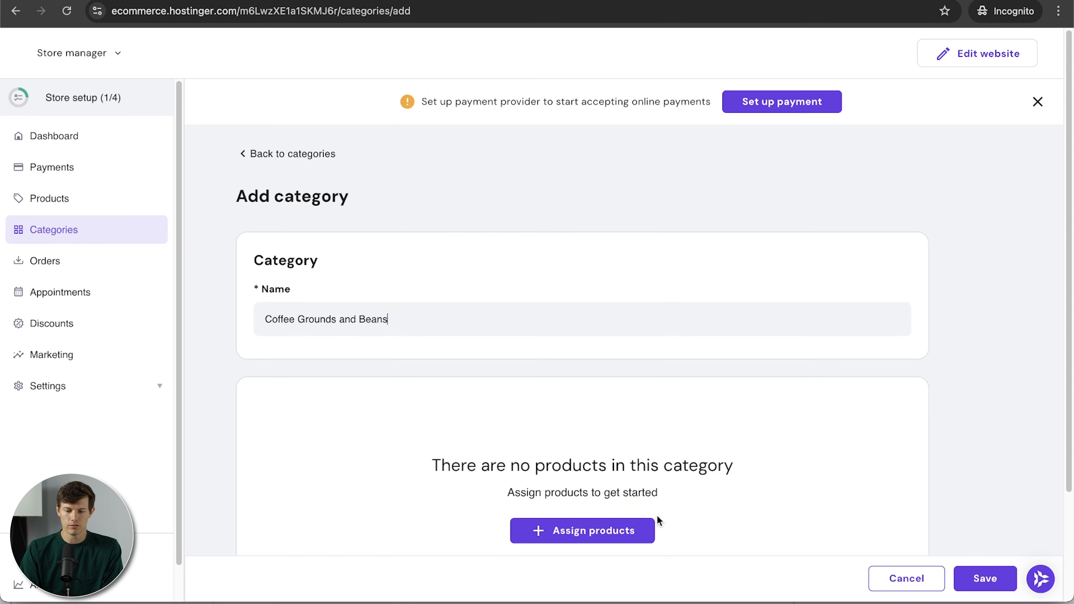
{"action": "scroll", "coordinate": [653, 508], "scroll_direction": "down", "scroll_amount": 3}
{"action": "left_click", "coordinate": [589, 401]}
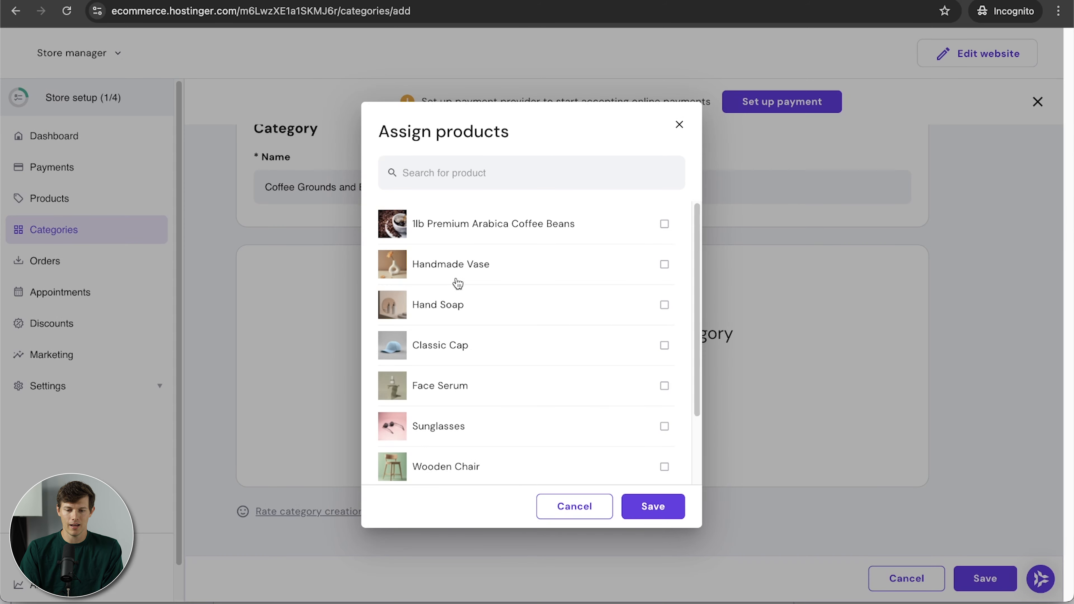
{"action": "left_click", "coordinate": [444, 227]}
{"action": "left_click", "coordinate": [649, 507]}
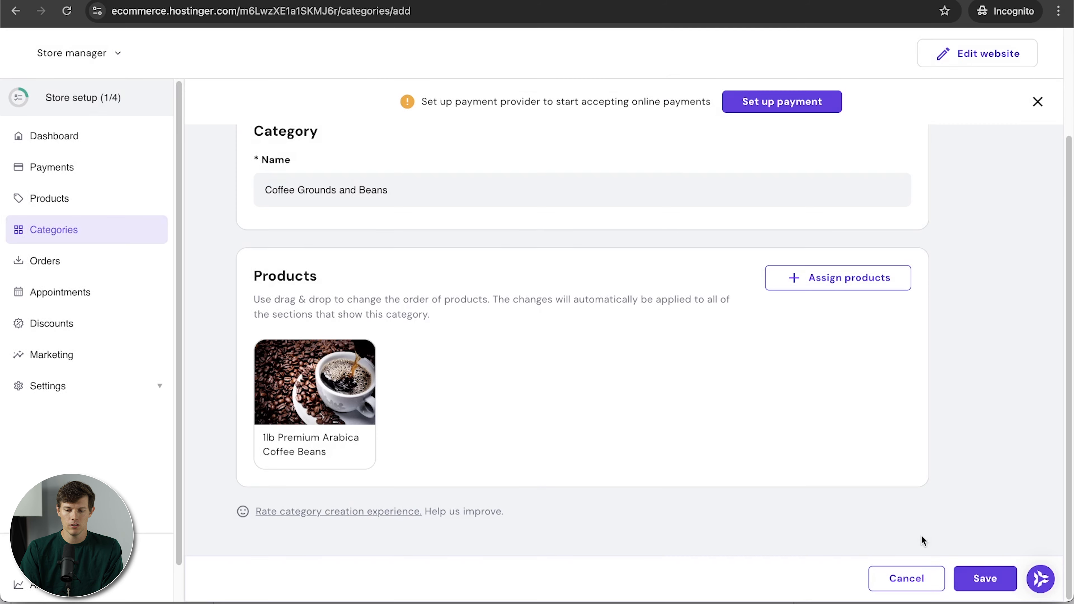
{"action": "scroll", "coordinate": [786, 389], "scroll_direction": "up", "scroll_amount": 3}
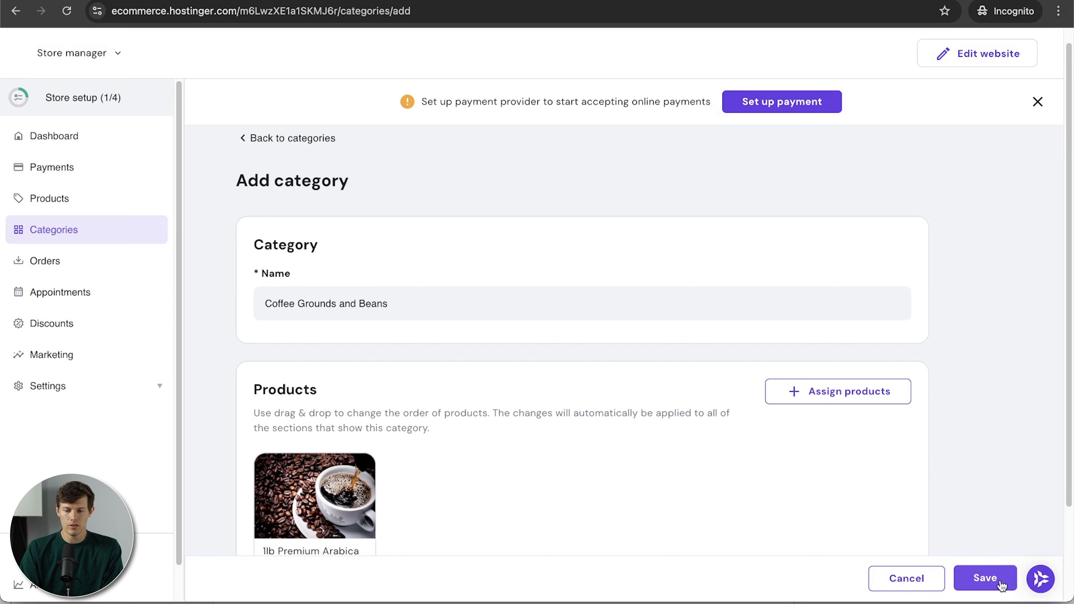
{"action": "left_click", "coordinate": [984, 577]}
{"action": "left_click", "coordinate": [113, 204]}
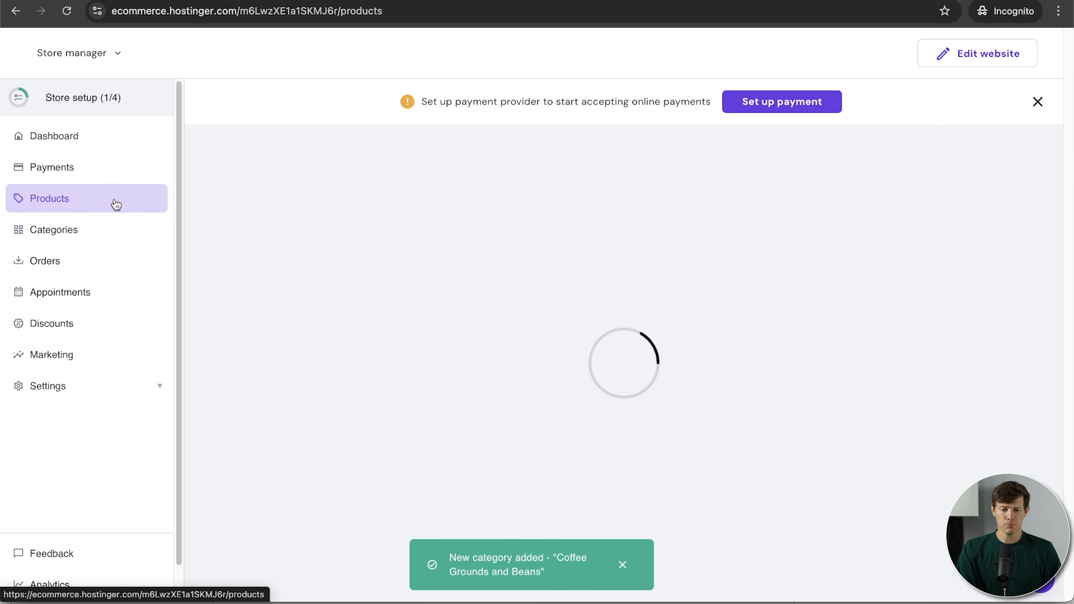
Delete the eight sample products, like Hand Soap and Sunglasses, keeping only the coffee beans.
{"action": "scroll", "coordinate": [654, 379], "scroll_direction": "down", "scroll_amount": 6}
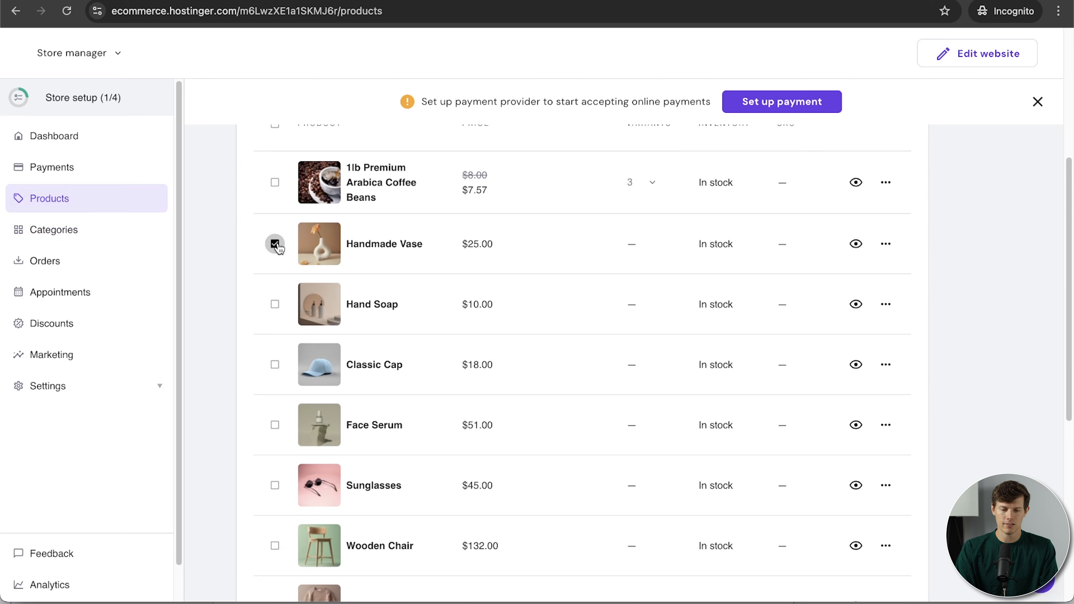
{"action": "scroll", "coordinate": [277, 248], "scroll_direction": "down", "scroll_amount": 4}
{"action": "left_click", "coordinate": [275, 494]}
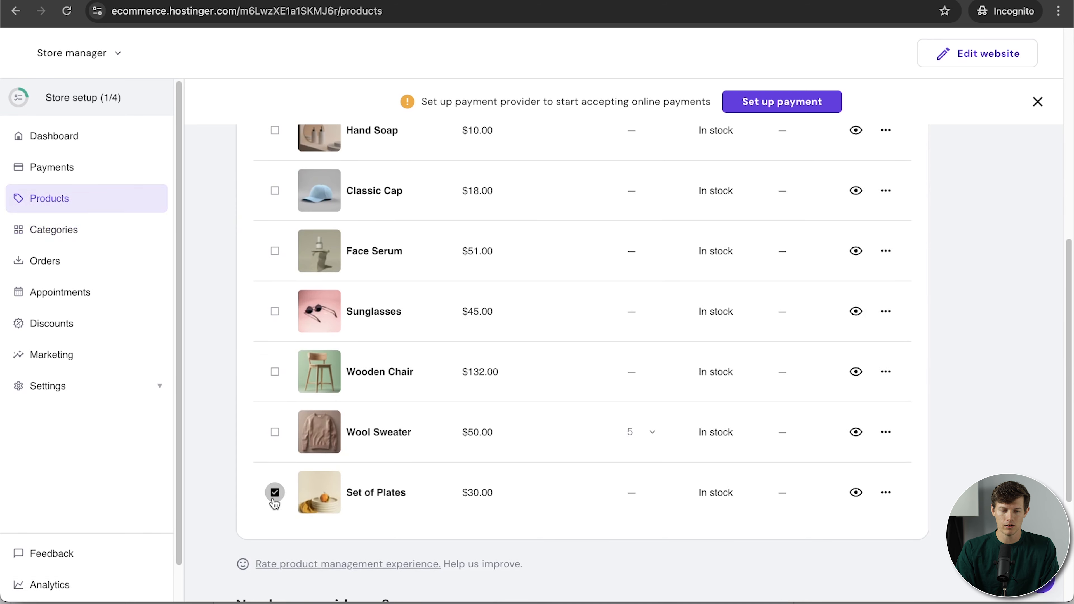
{"action": "left_click", "coordinate": [275, 433]}
{"action": "left_click", "coordinate": [276, 372]}
{"action": "left_click", "coordinate": [275, 311]}
{"action": "left_click", "coordinate": [275, 250]}
{"action": "left_click", "coordinate": [275, 191]}
{"action": "left_click", "coordinate": [276, 130]}
{"action": "scroll", "coordinate": [330, 245], "scroll_direction": "up", "scroll_amount": 10}
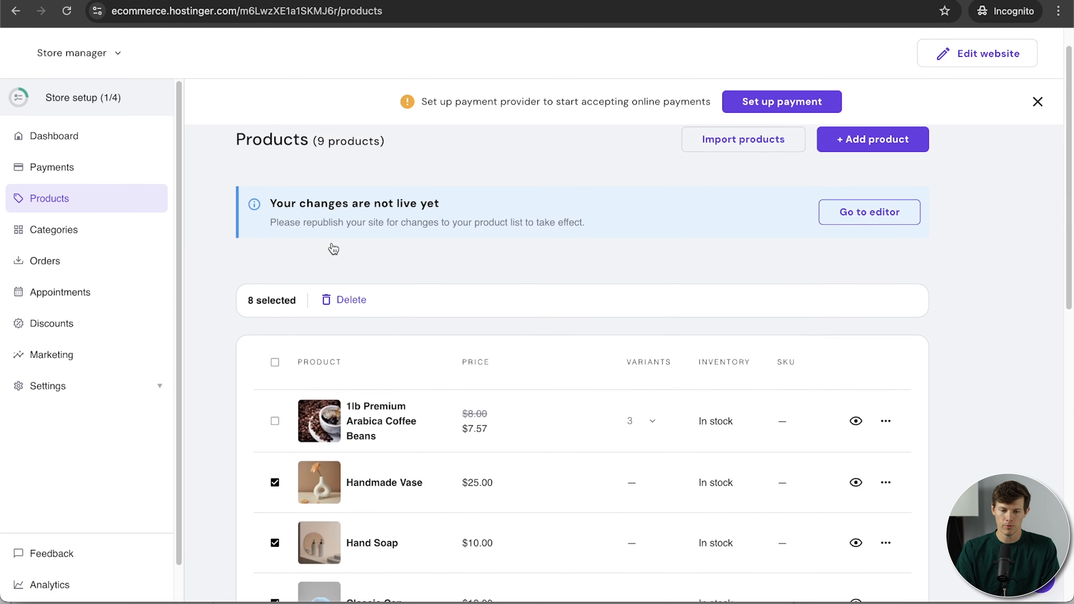
{"action": "left_click", "coordinate": [349, 303]}
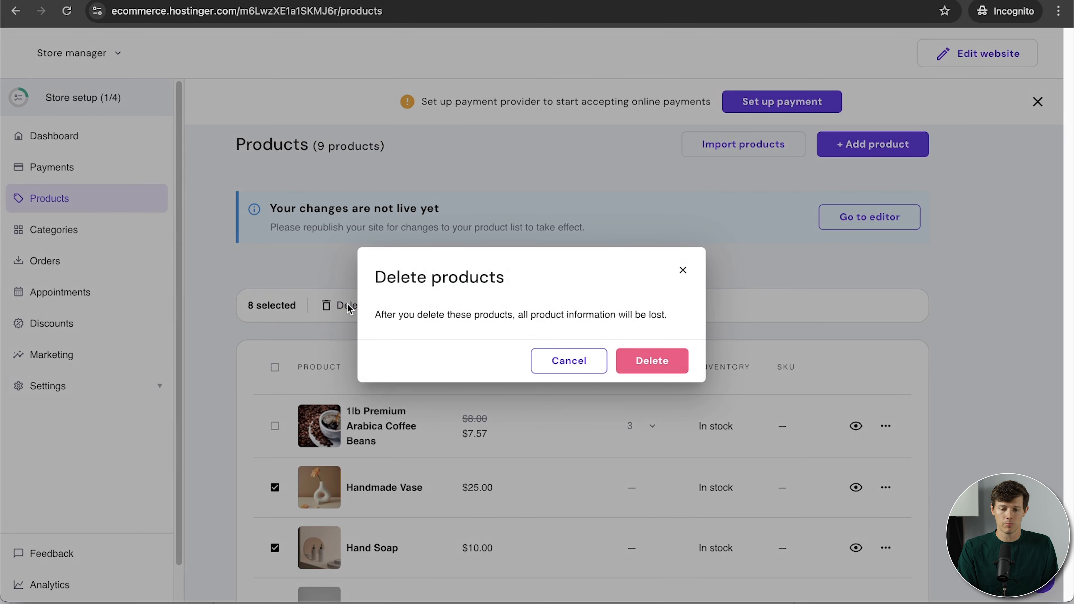
{"action": "left_click", "coordinate": [651, 358]}
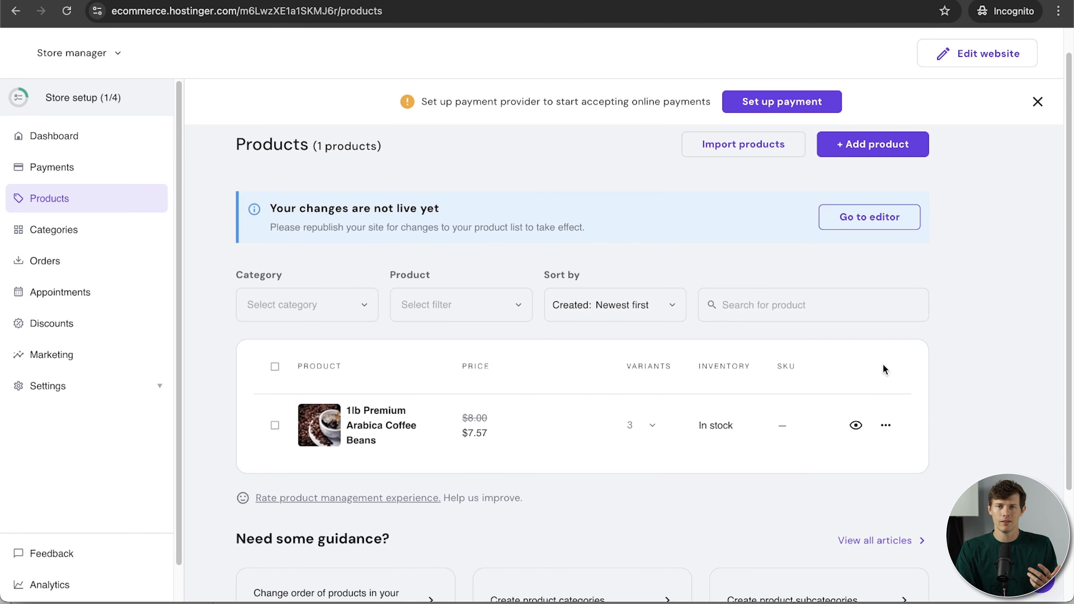
{"action": "scroll", "coordinate": [975, 389], "scroll_direction": "up", "scroll_amount": 1}
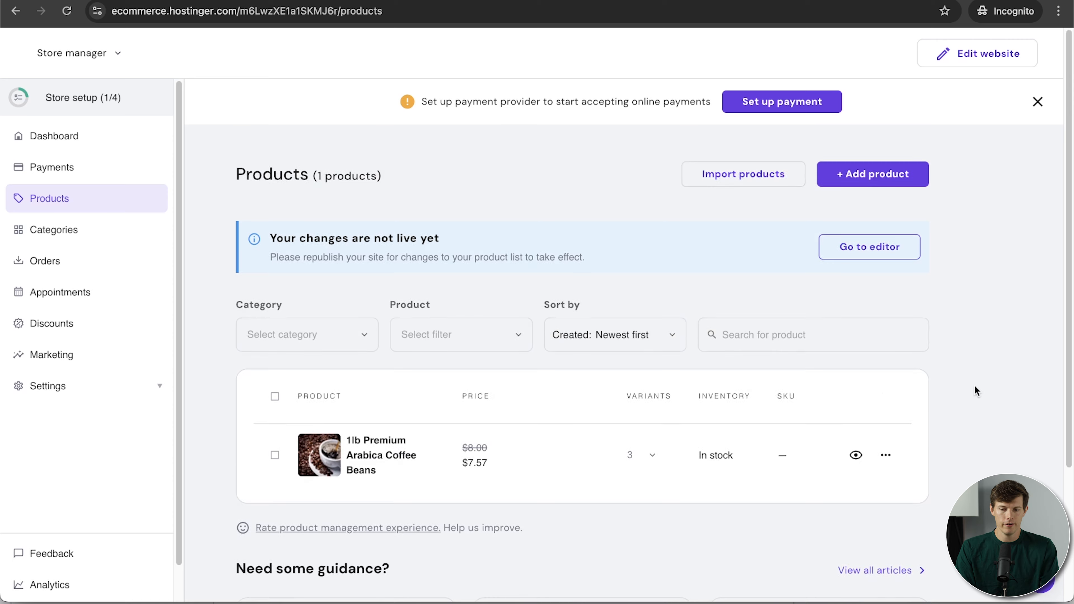
{"action": "left_click", "coordinate": [864, 176]}
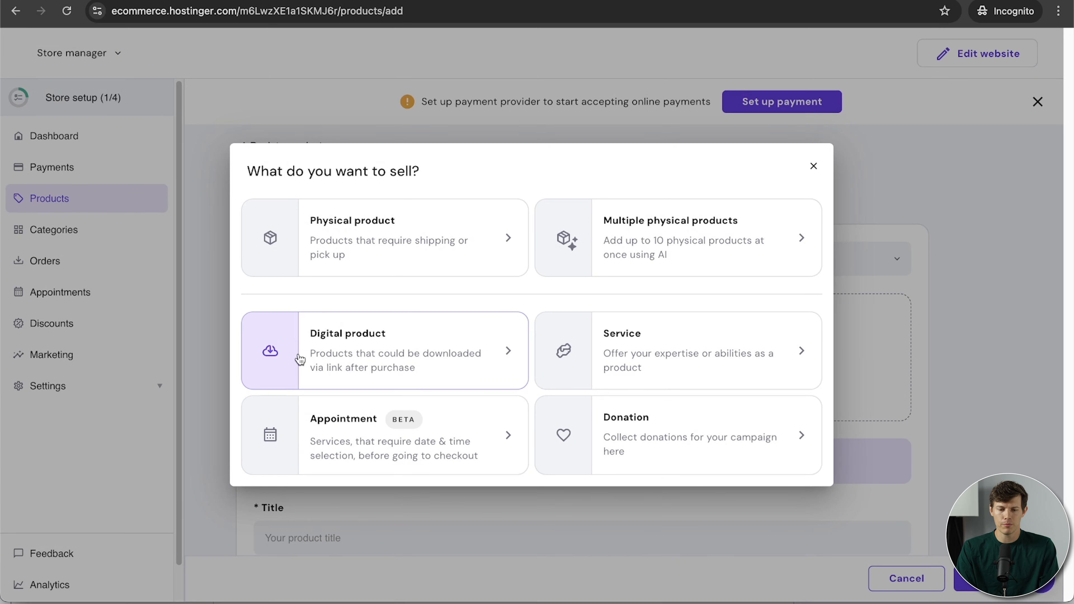
Create a digital product titled 'DIY Coffee Recipes' with an uploaded product image.
{"action": "left_click", "coordinate": [384, 367]}
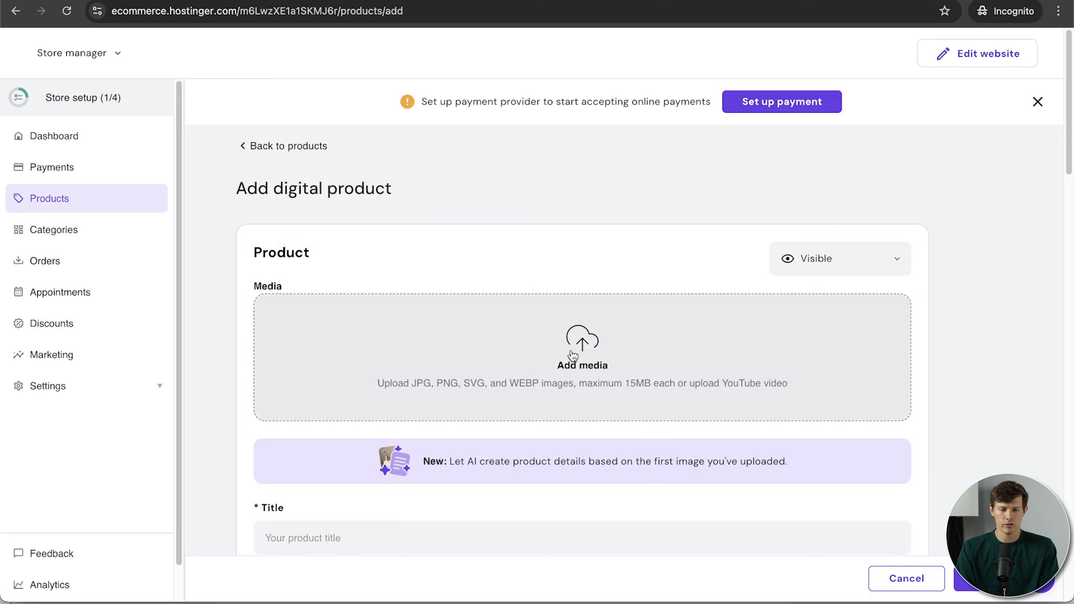
{"action": "type", "text": "Coffee Recipes"}
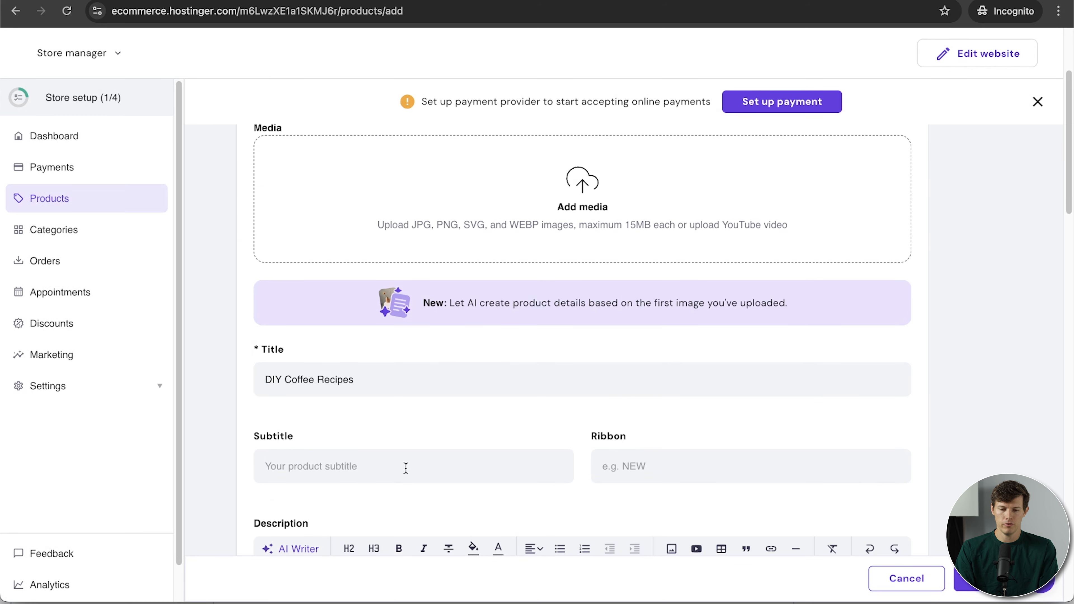
{"action": "scroll", "coordinate": [465, 423], "scroll_direction": "up", "scroll_amount": 4}
{"action": "left_click", "coordinate": [570, 364]}
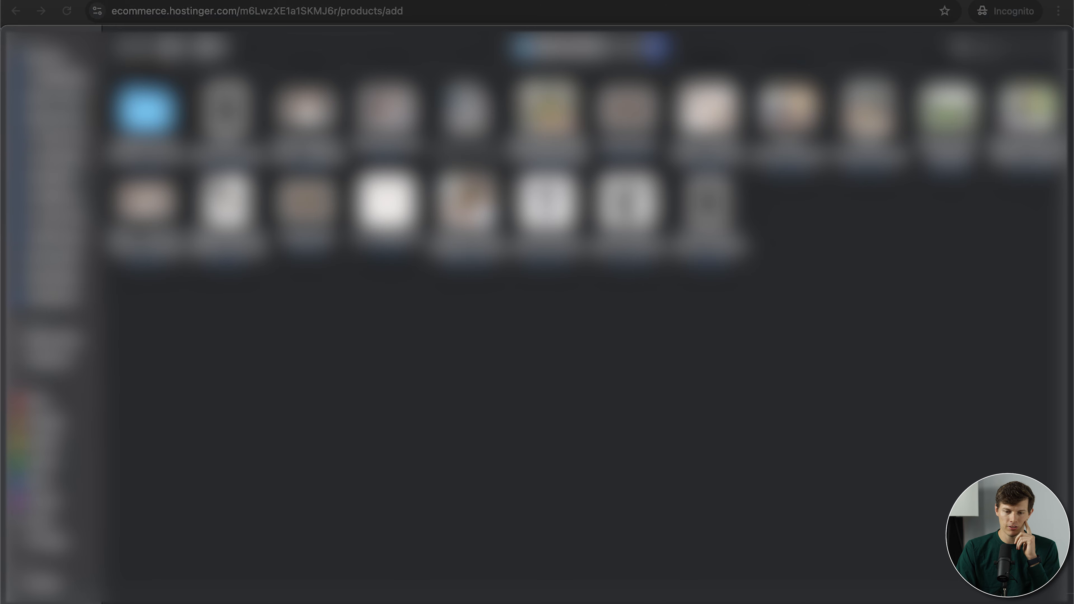
{"action": "left_click", "coordinate": [468, 207]}
{"action": "key", "text": "Return"}
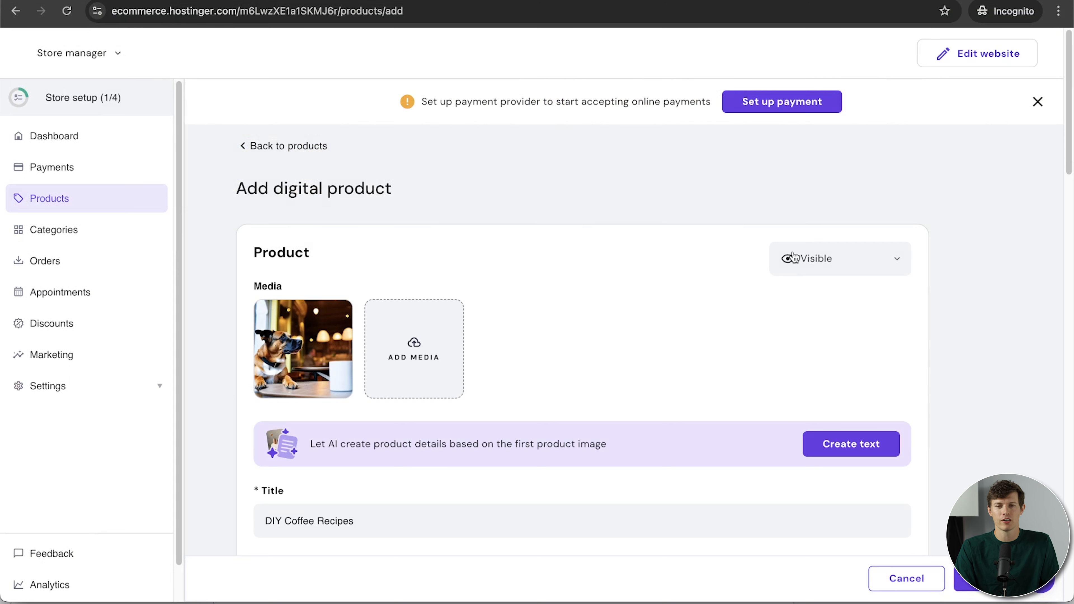
{"action": "scroll", "coordinate": [962, 161], "scroll_direction": "down", "scroll_amount": 10}
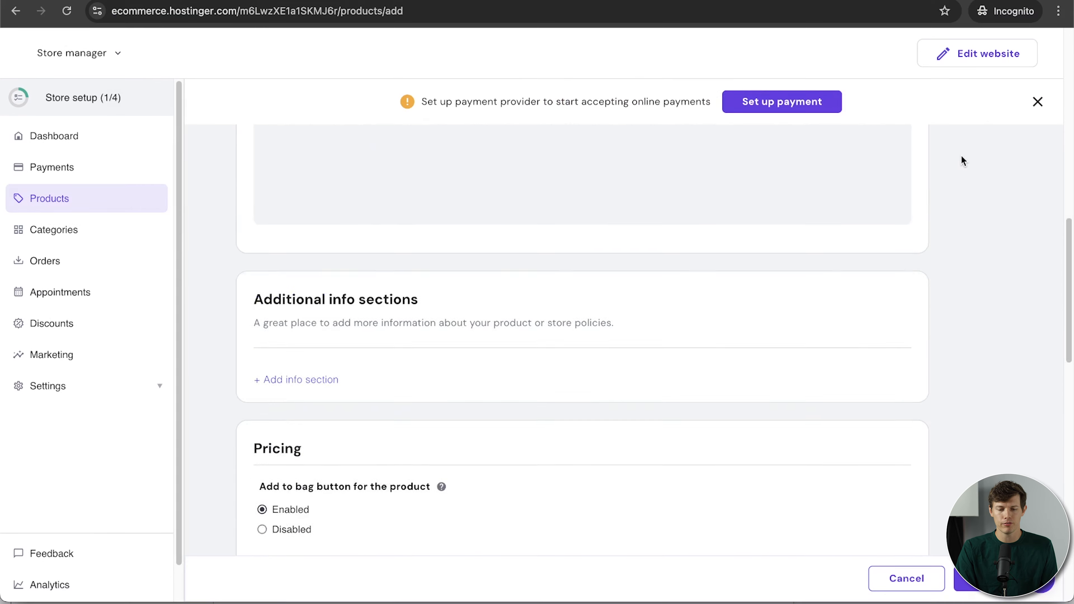
{"action": "scroll", "coordinate": [961, 161], "scroll_direction": "down", "scroll_amount": 15}
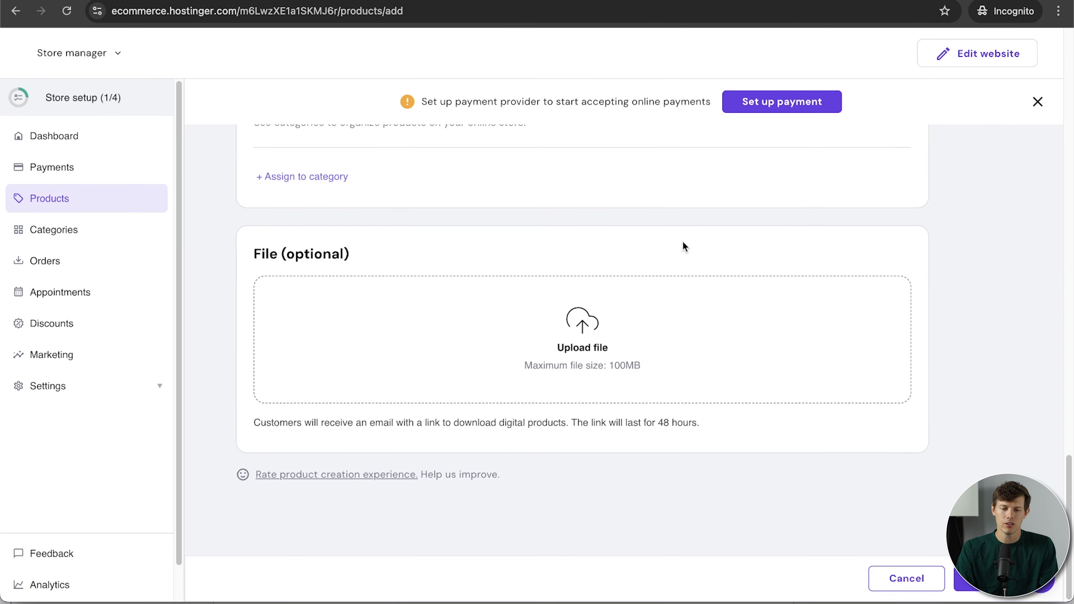
{"action": "left_click", "coordinate": [664, 343]}
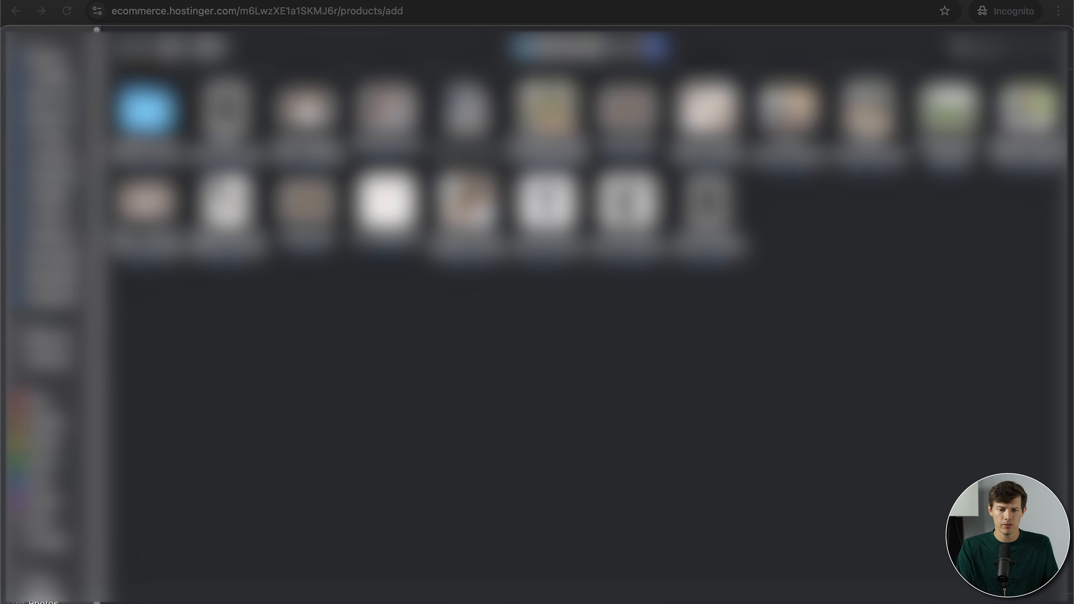
Upload the download file buyers will receive for DIY Coffee Recipes.
{"action": "left_click", "coordinate": [230, 123]}
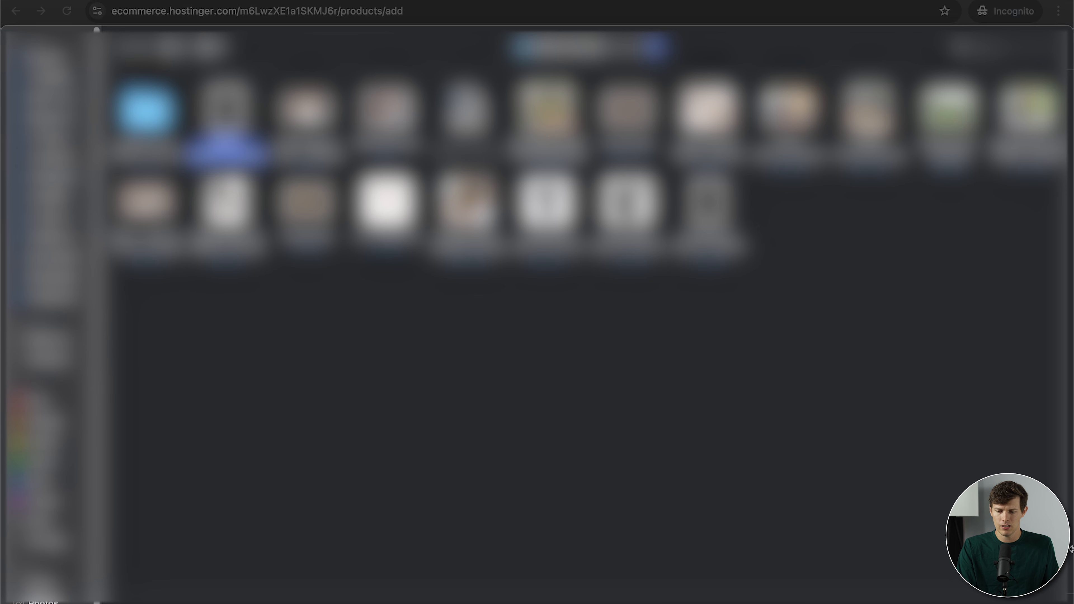
{"action": "key", "text": "Return"}
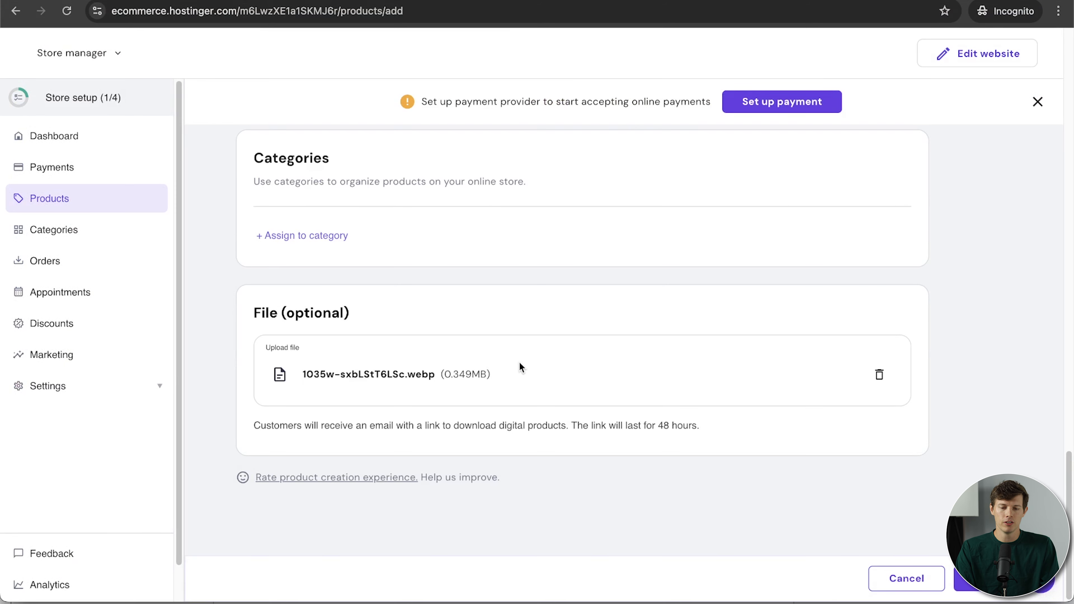
{"action": "scroll", "coordinate": [519, 367], "scroll_direction": "up", "scroll_amount": 10}
{"action": "scroll", "coordinate": [519, 351], "scroll_direction": "down", "scroll_amount": 3}
Set the price to $2.95 as an Amount with SKU 10002, and save the product.
{"action": "left_click", "coordinate": [330, 430]}
{"action": "type", "text": "2.95"}
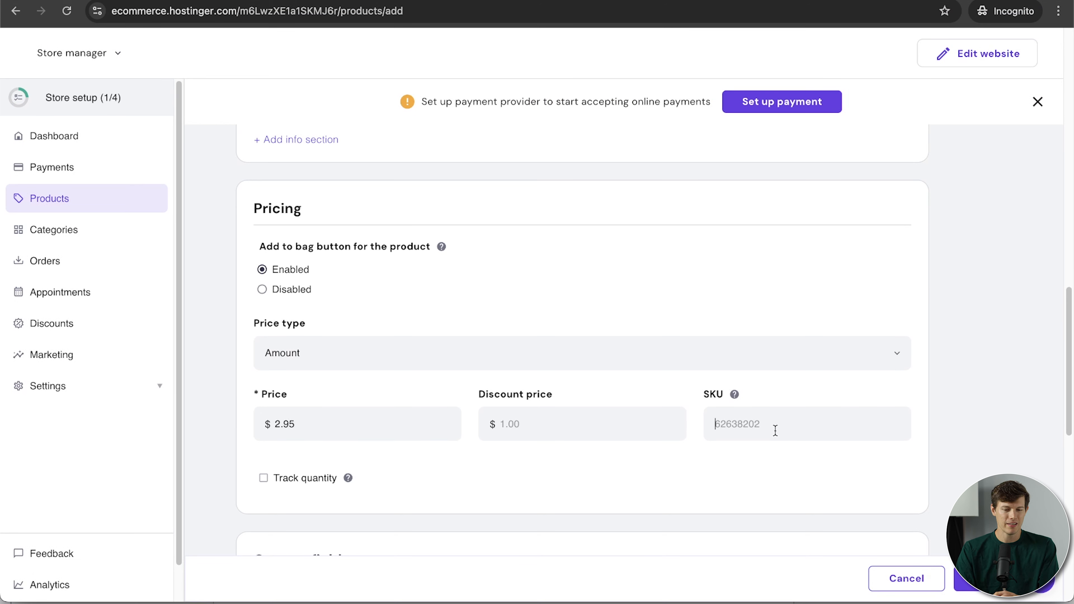
{"action": "type", "text": "1001"}
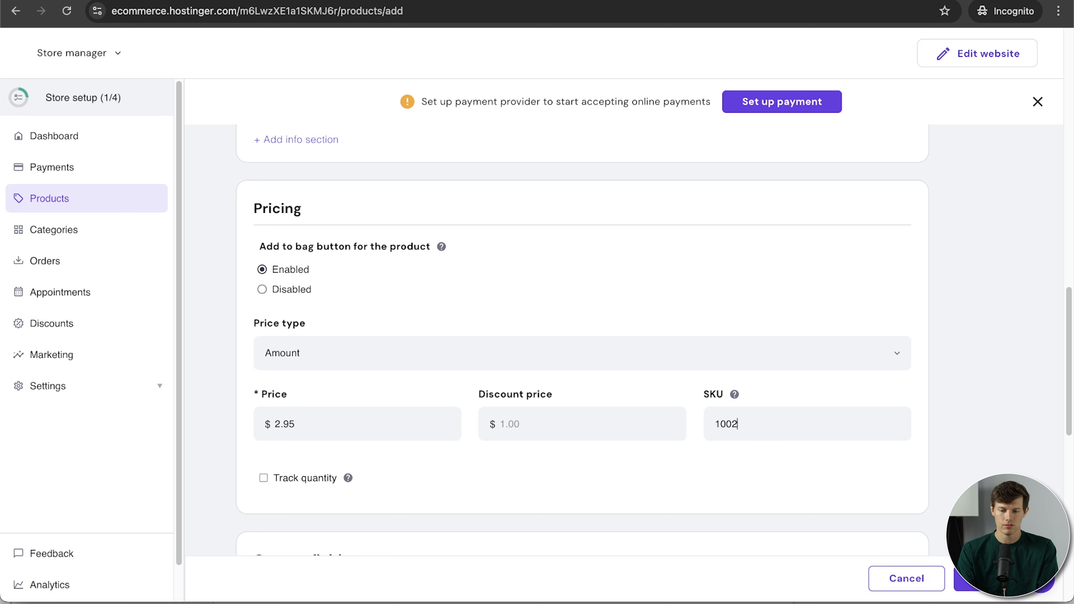
{"action": "left_click", "coordinate": [362, 349]}
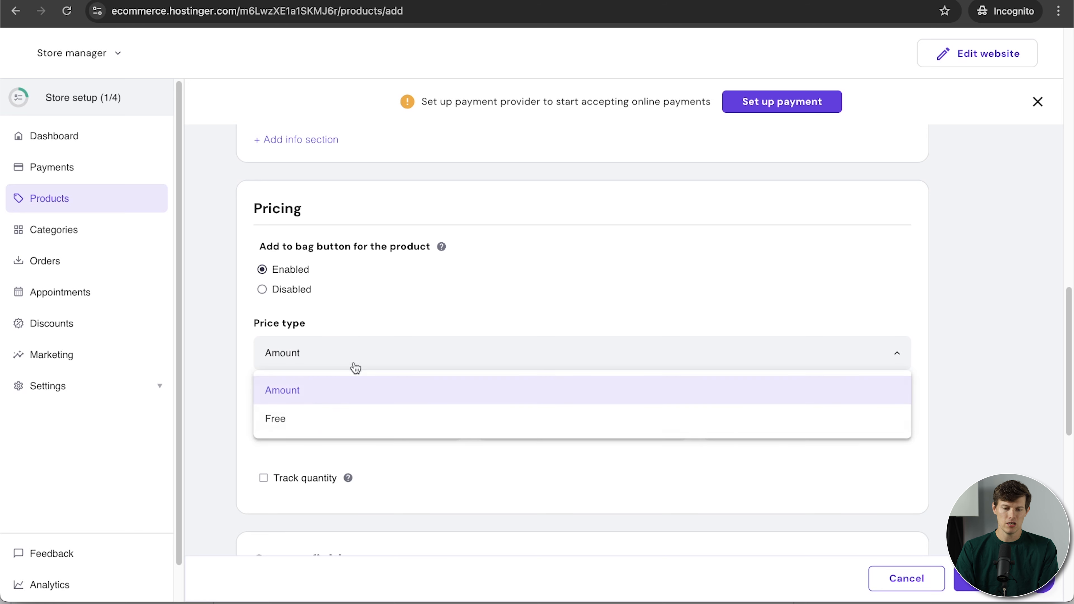
{"action": "left_click", "coordinate": [439, 336]}
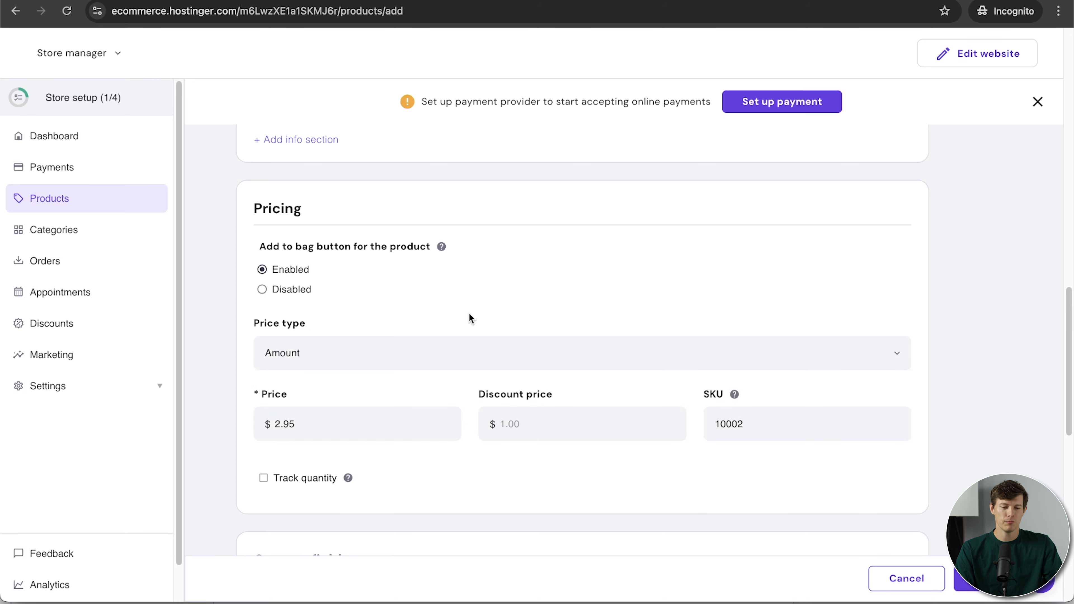
{"action": "scroll", "coordinate": [572, 439], "scroll_direction": "up", "scroll_amount": 2}
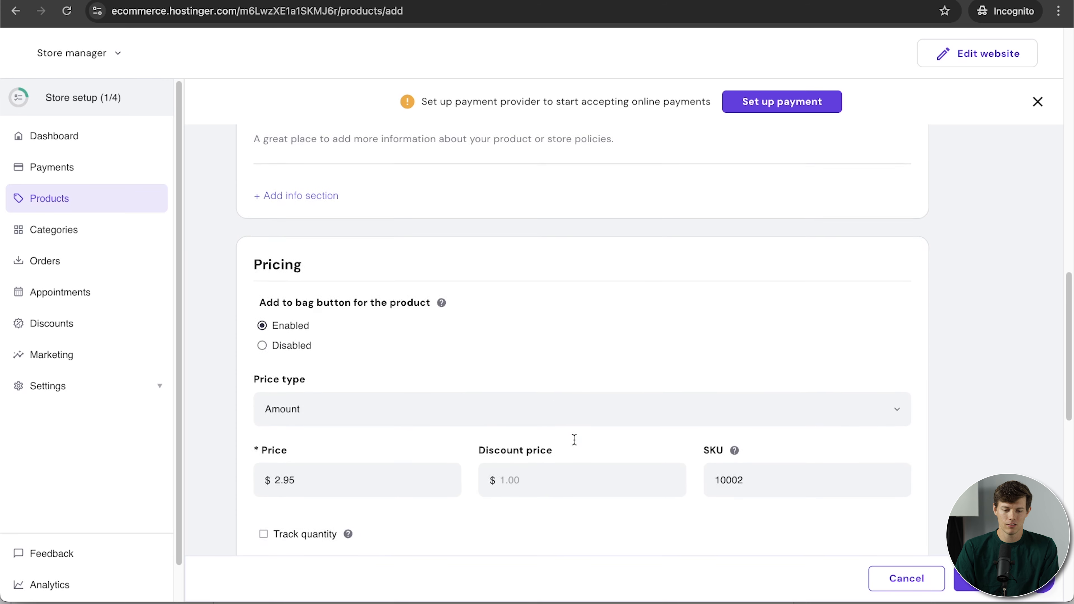
{"action": "mouse_move", "coordinate": [347, 491]}
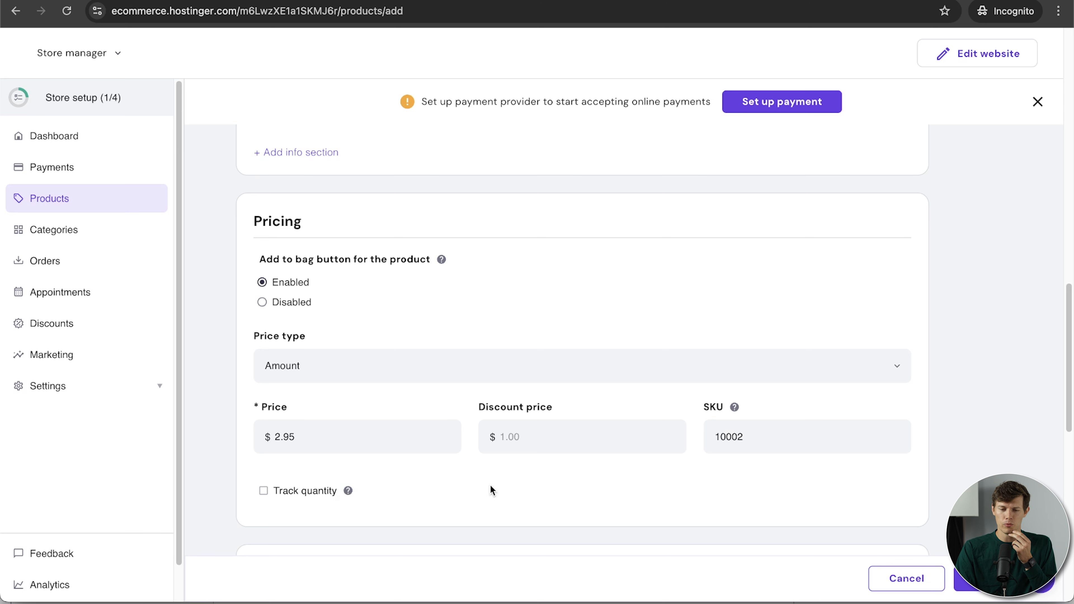
{"action": "scroll", "coordinate": [493, 486], "scroll_direction": "up", "scroll_amount": 1}
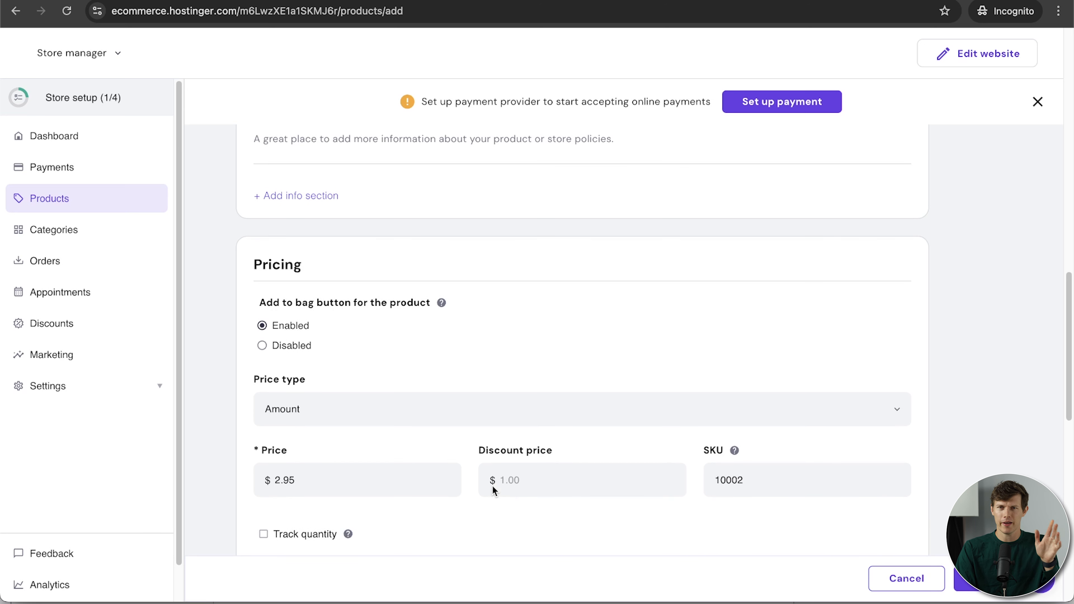
{"action": "scroll", "coordinate": [492, 486], "scroll_direction": "up", "scroll_amount": 9}
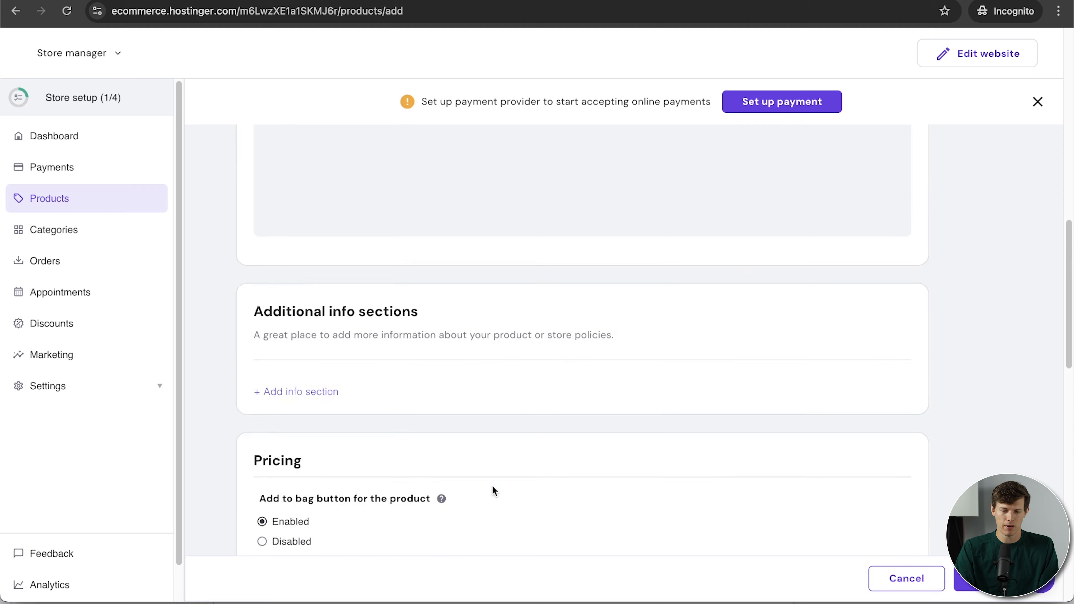
{"action": "scroll", "coordinate": [493, 485], "scroll_direction": "down", "scroll_amount": 4}
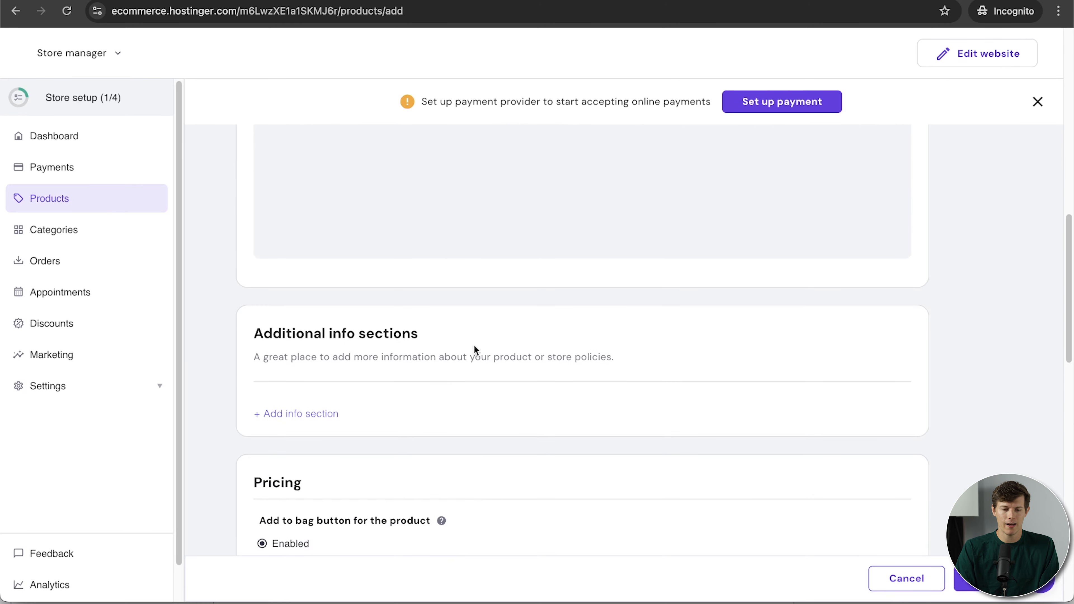
{"action": "scroll", "coordinate": [558, 463], "scroll_direction": "down", "scroll_amount": 12}
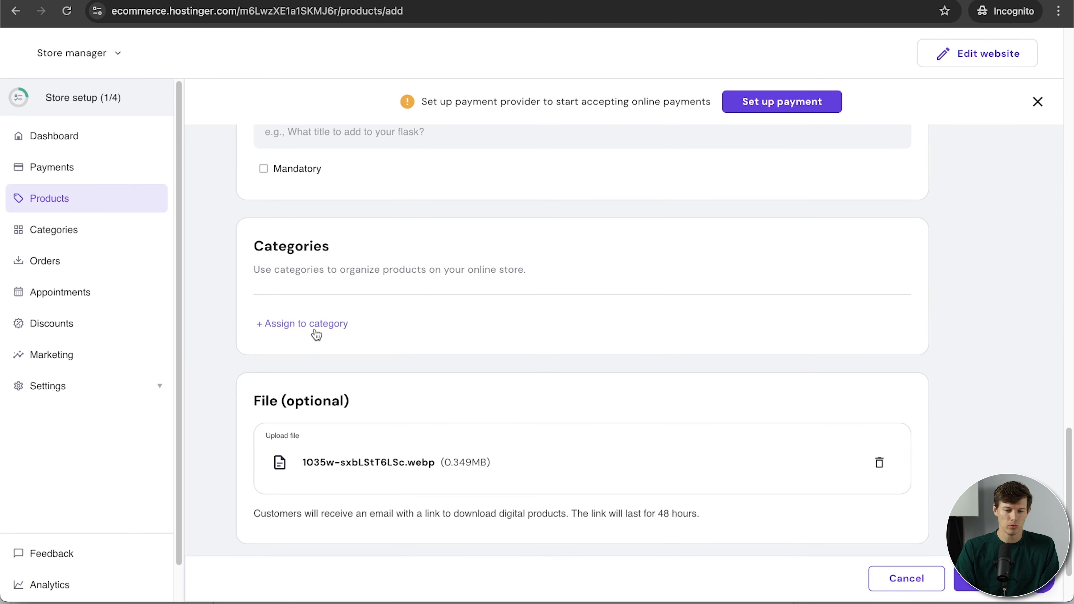
{"action": "scroll", "coordinate": [449, 402], "scroll_direction": "down", "scroll_amount": 2}
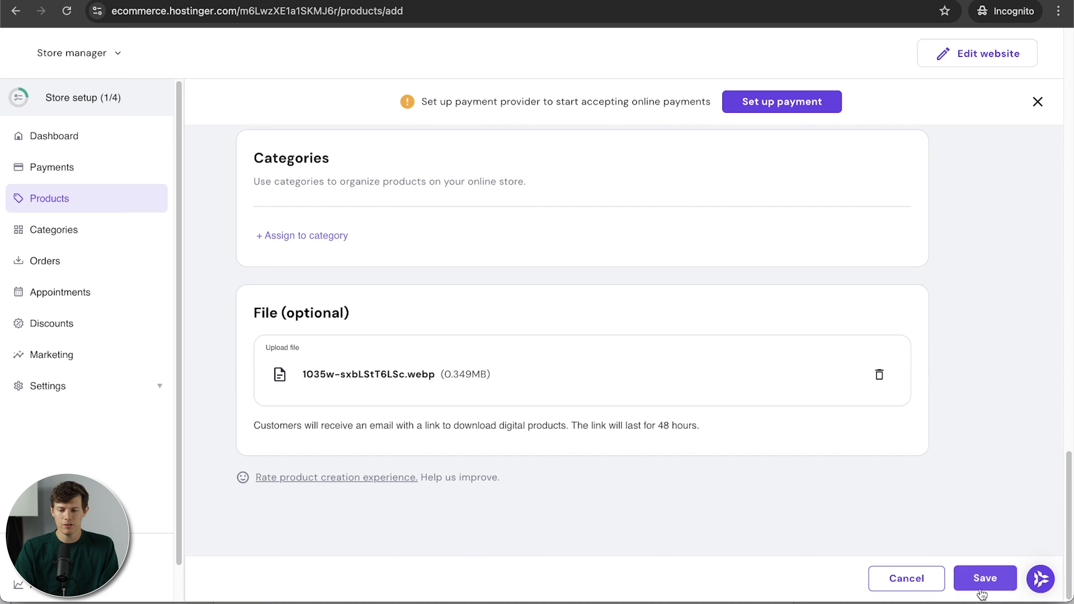
{"action": "left_click", "coordinate": [981, 583]}
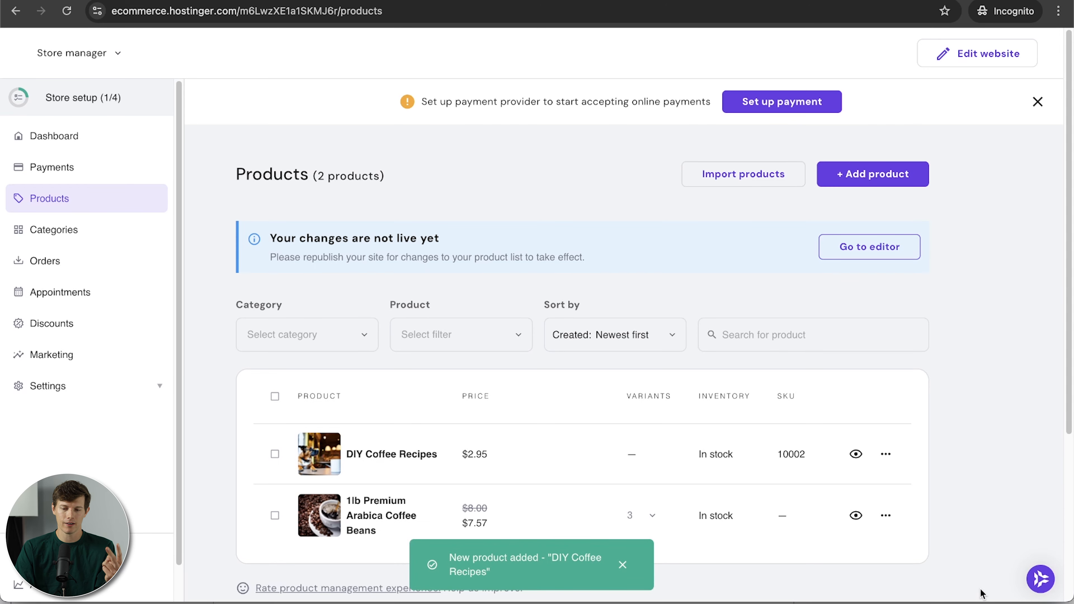
Start a new Appointment product, enable online appointments, and upload its image.
{"action": "left_click", "coordinate": [858, 176]}
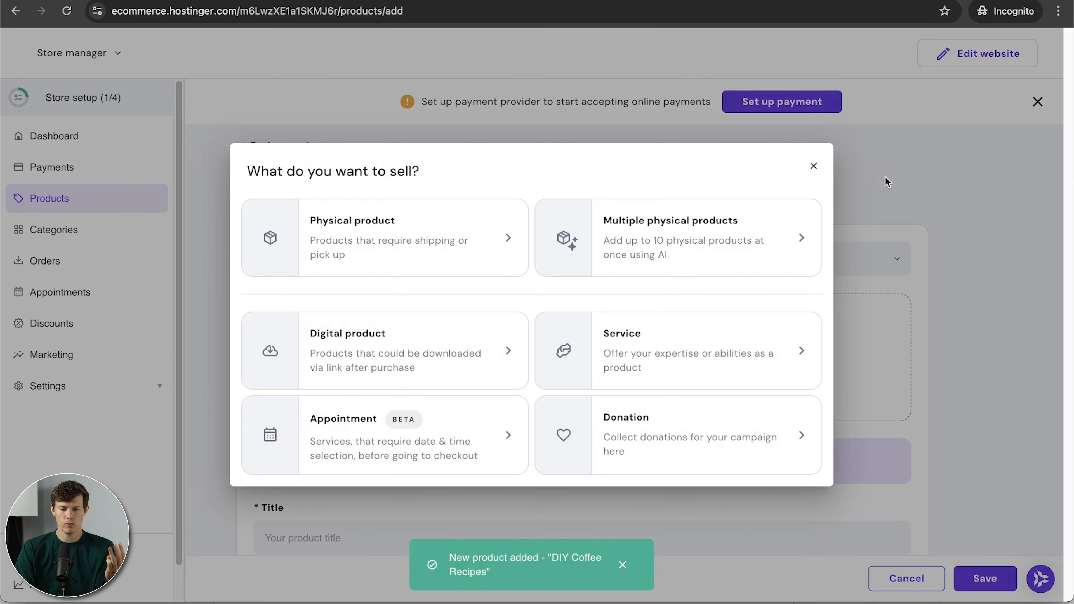
{"action": "left_click", "coordinate": [395, 454]}
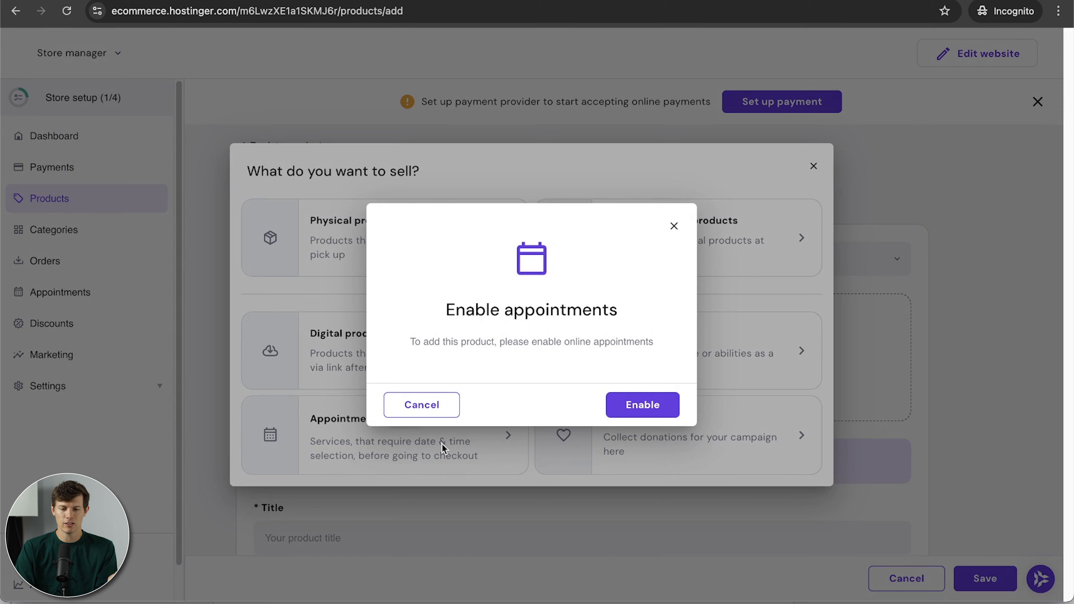
{"action": "left_click", "coordinate": [653, 404]}
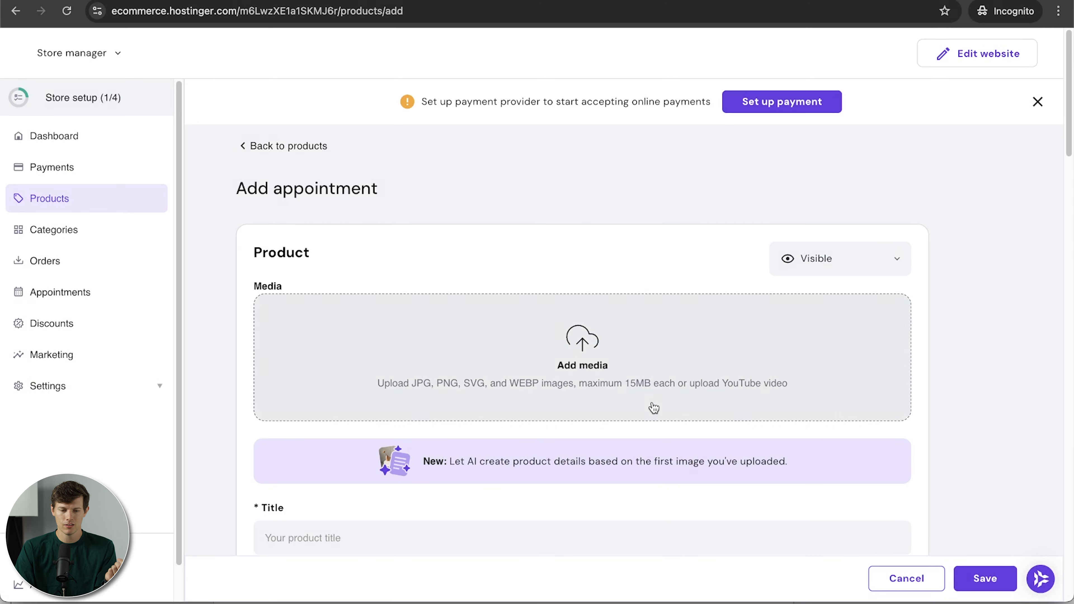
{"action": "scroll", "coordinate": [474, 364], "scroll_direction": "down", "scroll_amount": 7}
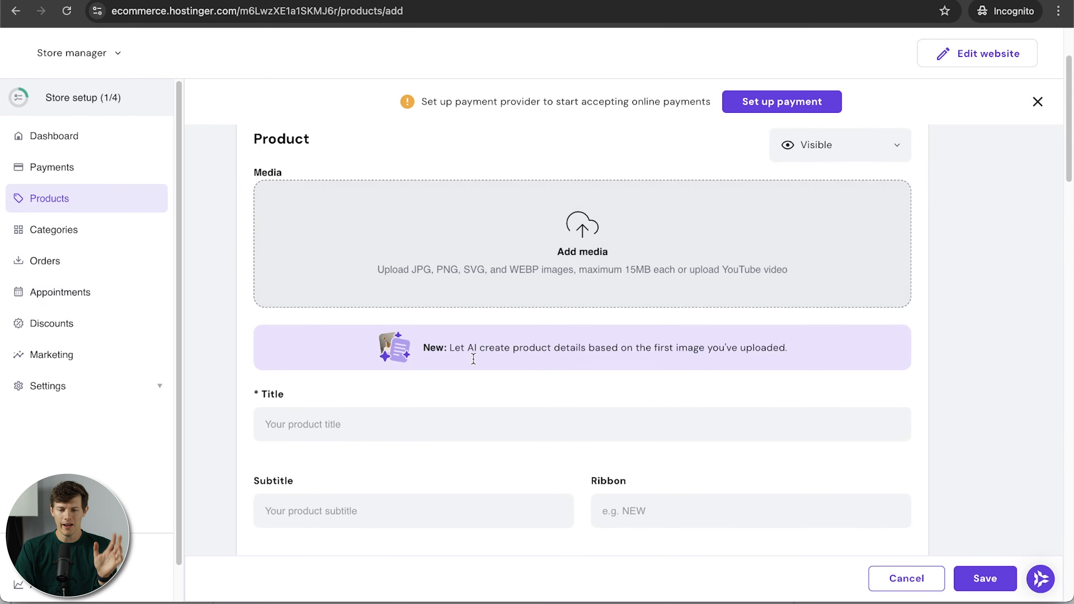
{"action": "scroll", "coordinate": [474, 361], "scroll_direction": "up", "scroll_amount": 7}
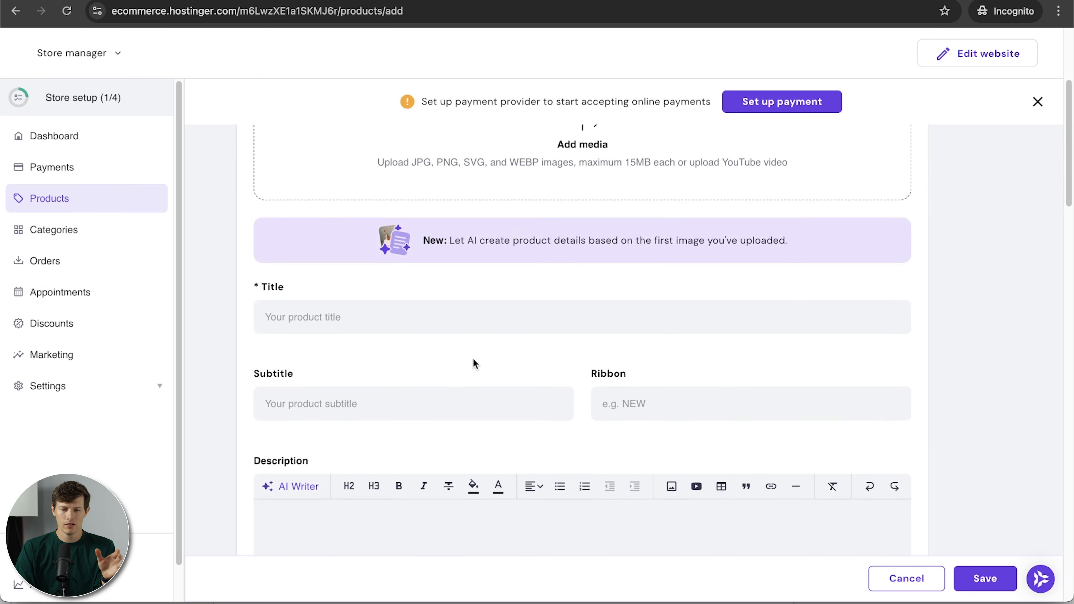
{"action": "left_click", "coordinate": [578, 335]}
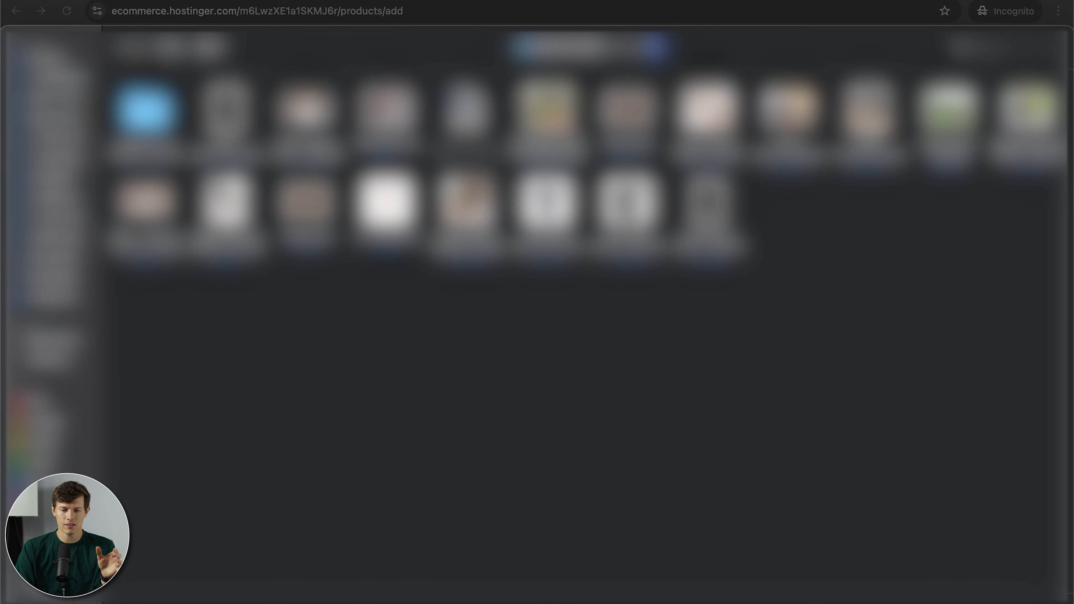
{"action": "left_click", "coordinate": [868, 115]}
{"action": "key", "text": "Return"}
Title the product 'Barista Classes' with subtitle 'The perfect date idea'.
{"action": "left_click", "coordinate": [401, 379]}
{"action": "type", "text": "Barista Classes"}
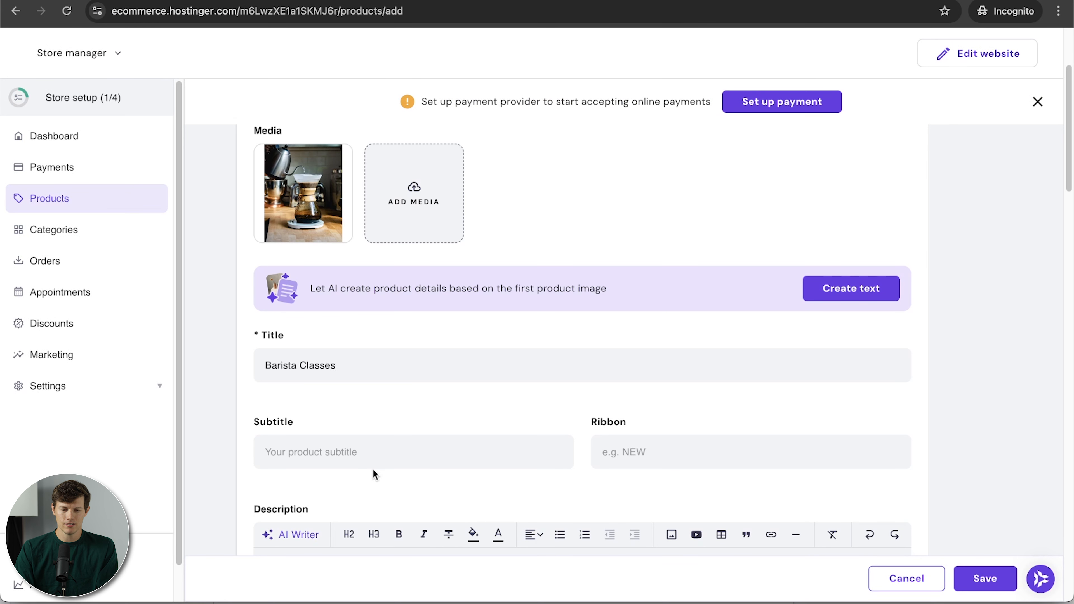
{"action": "left_click", "coordinate": [352, 446]}
{"action": "type", "text": "The perfect date idea"}
{"action": "scroll", "coordinate": [499, 541], "scroll_direction": "up", "scroll_amount": 2}
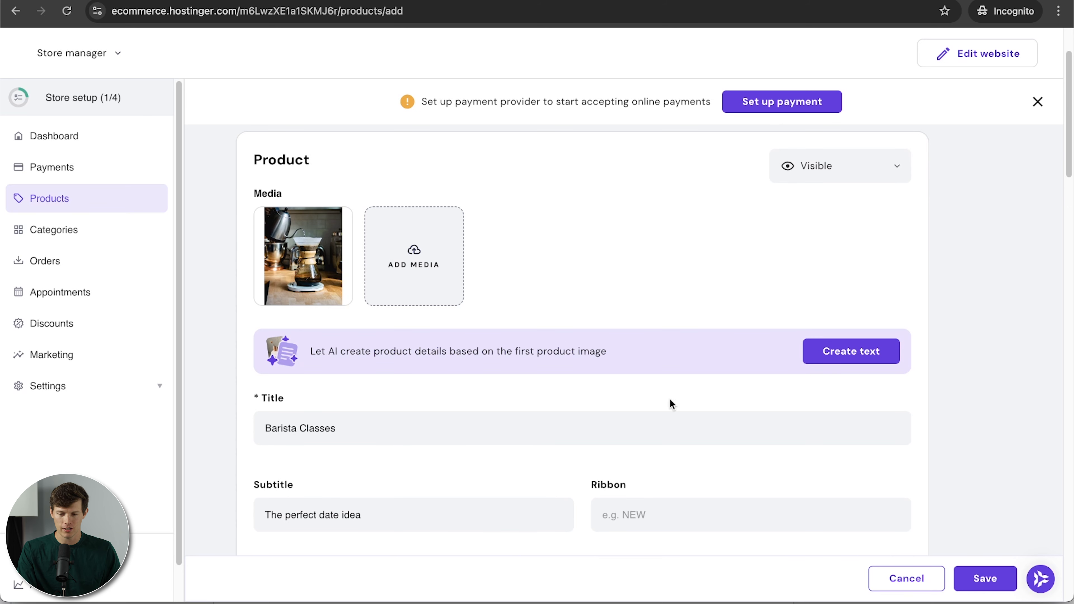
{"action": "scroll", "coordinate": [723, 393], "scroll_direction": "down", "scroll_amount": 8}
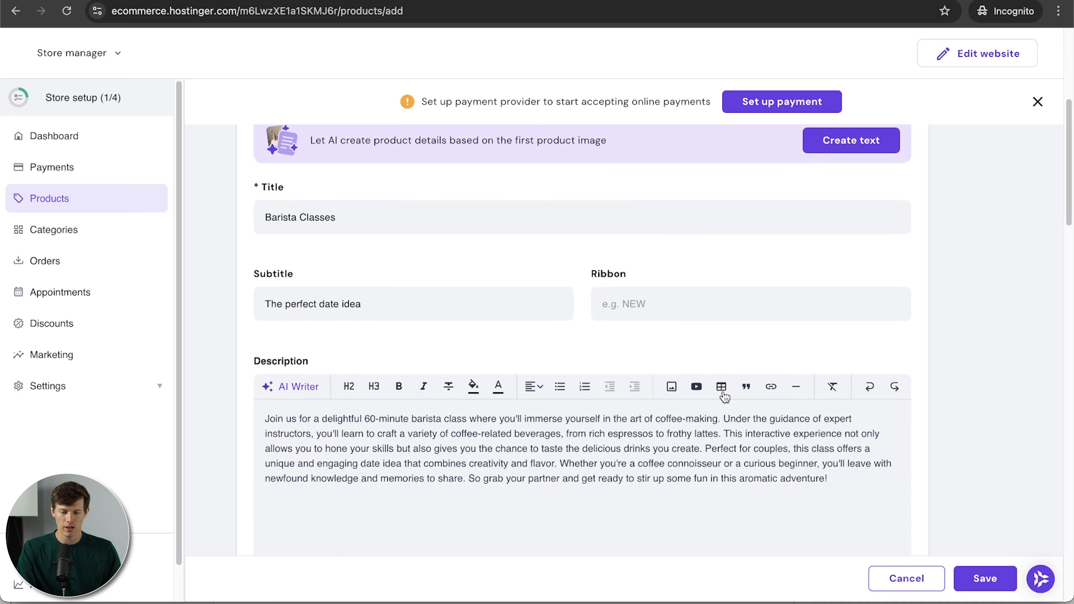
{"action": "scroll", "coordinate": [723, 395], "scroll_direction": "down", "scroll_amount": 10}
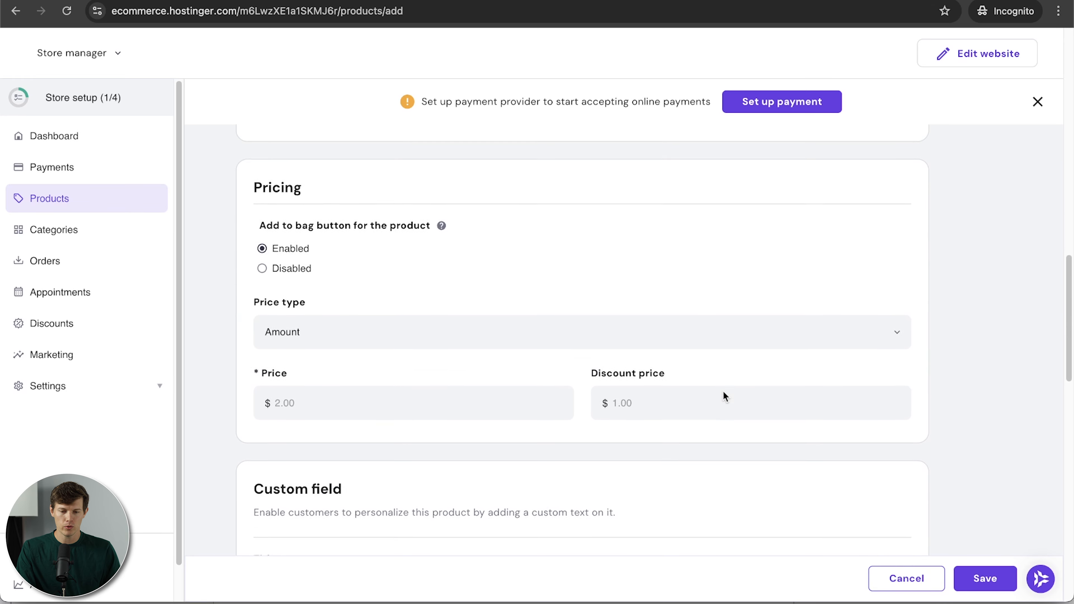
Set price $45, the café location and a 60-minute duration, then save the product.
{"action": "left_click", "coordinate": [316, 421]}
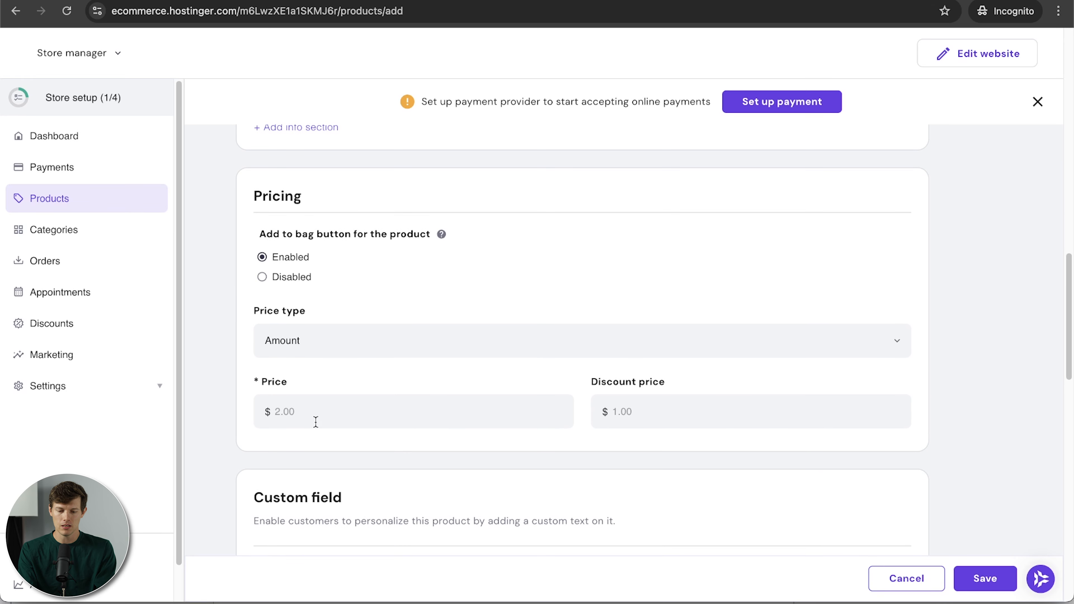
{"action": "type", "text": "45"}
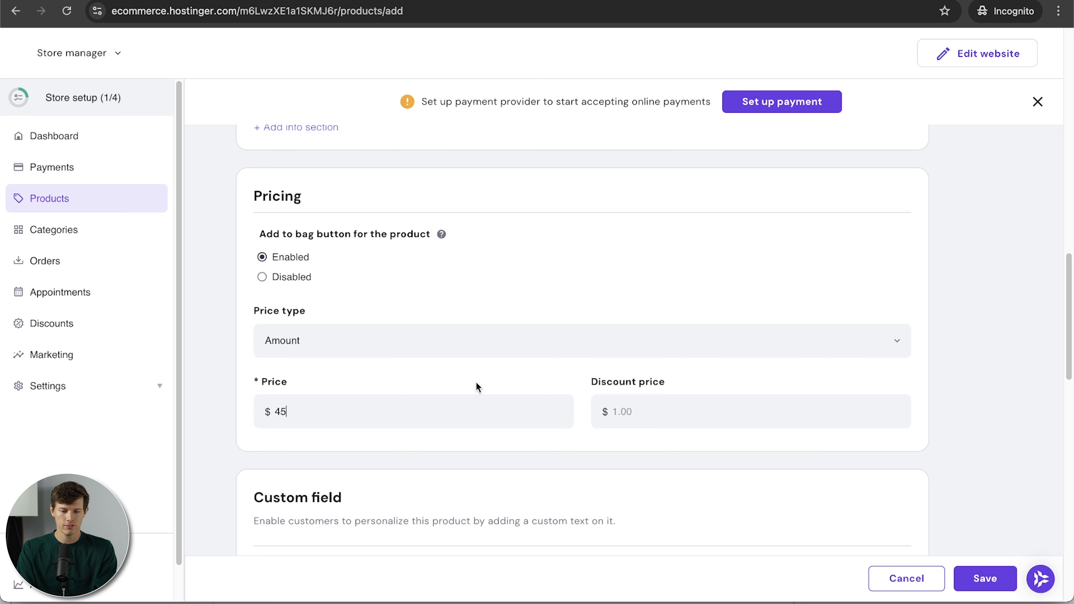
{"action": "scroll", "coordinate": [444, 463], "scroll_direction": "down", "scroll_amount": 10}
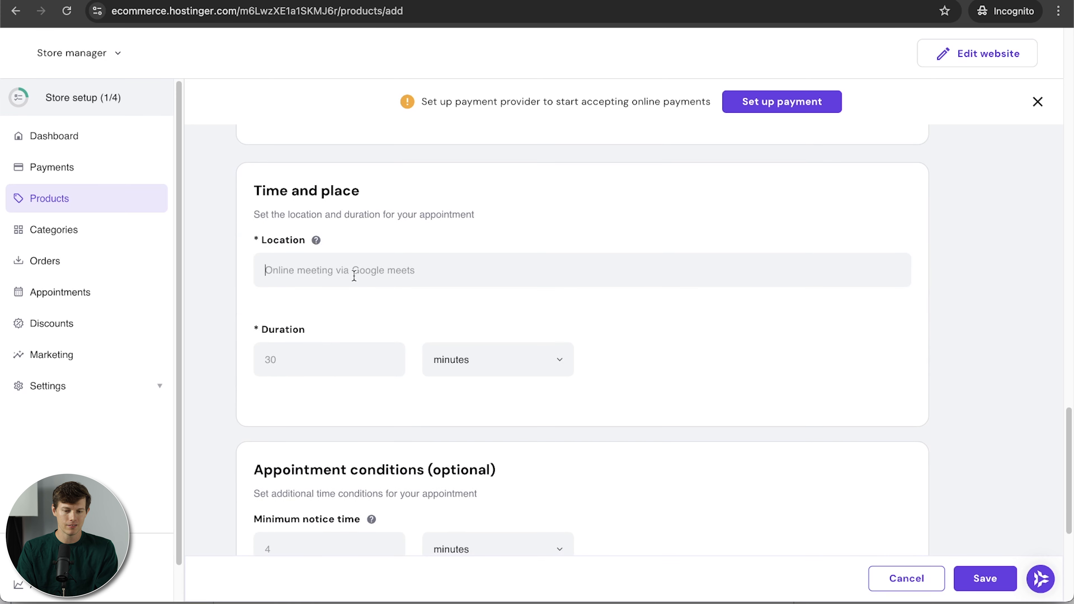
{"action": "left_click", "coordinate": [407, 279]}
{"action": "type", "text": "Santrel Coffee Co "}
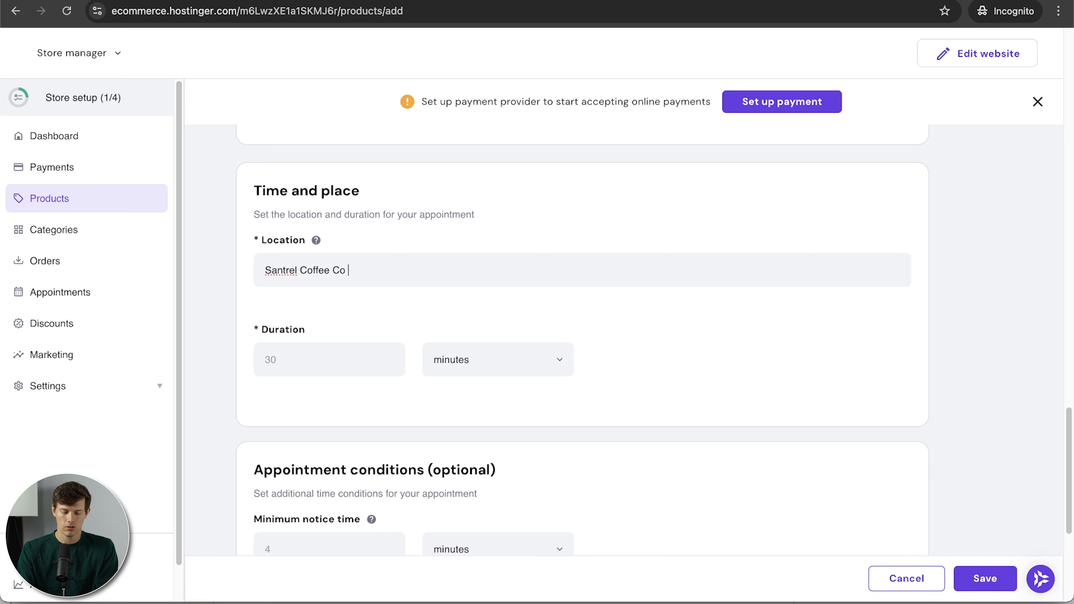
{"action": "type", "text": "South Street Philadelphia"}
{"action": "left_click", "coordinate": [339, 359]}
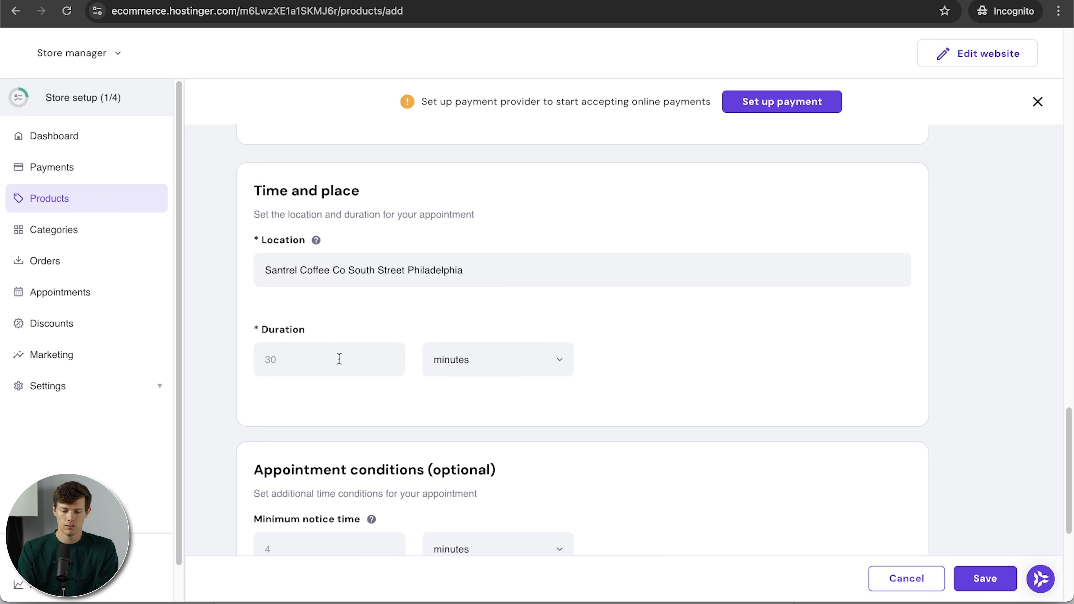
{"action": "type", "text": "60"}
{"action": "scroll", "coordinate": [469, 478], "scroll_direction": "down", "scroll_amount": 5}
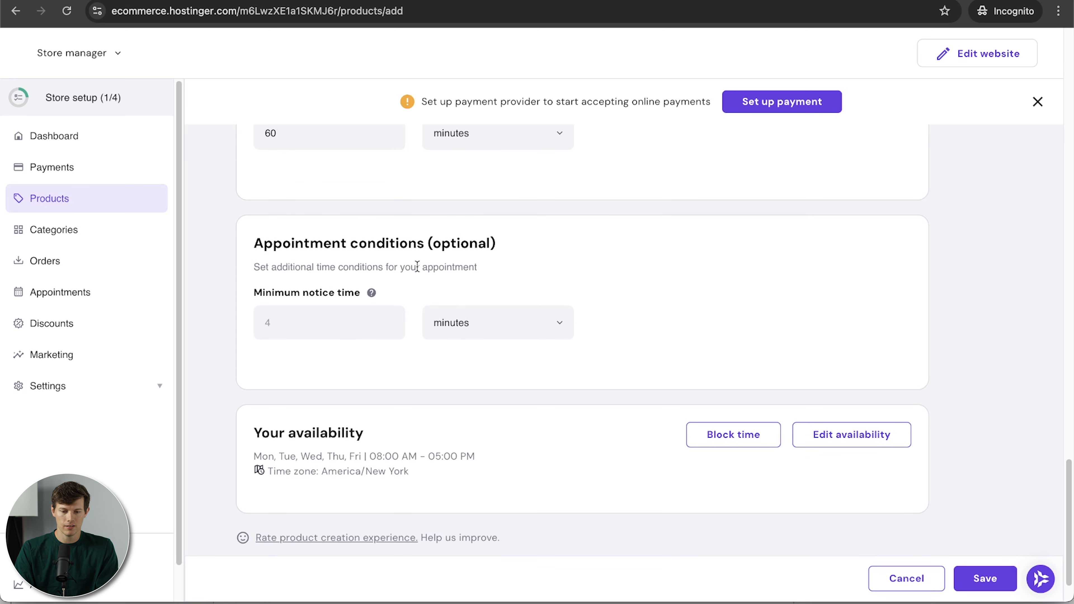
{"action": "scroll", "coordinate": [643, 343], "scroll_direction": "down", "scroll_amount": 2}
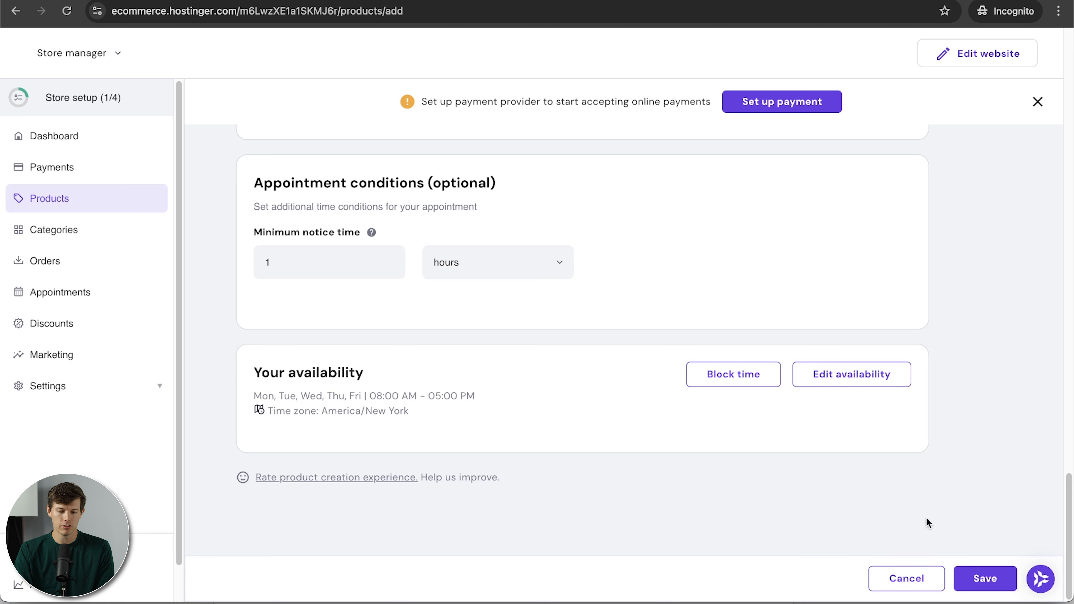
{"action": "left_click", "coordinate": [974, 577]}
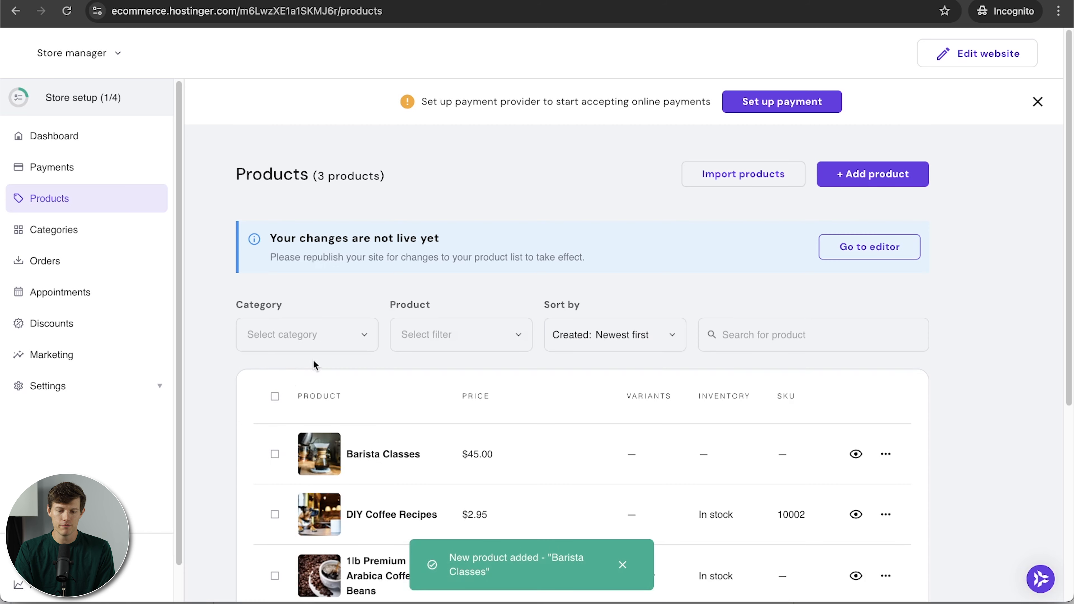
{"action": "scroll", "coordinate": [239, 375], "scroll_direction": "down", "scroll_amount": 3}
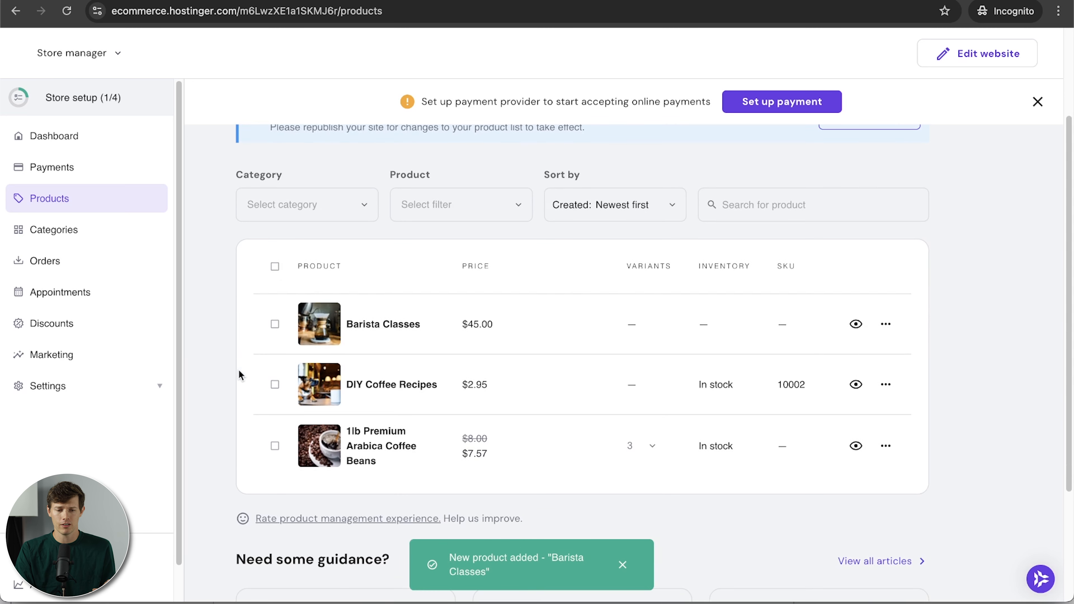
In the booking calendar, block September 27 as an unavailable date.
{"action": "left_click", "coordinate": [87, 302]}
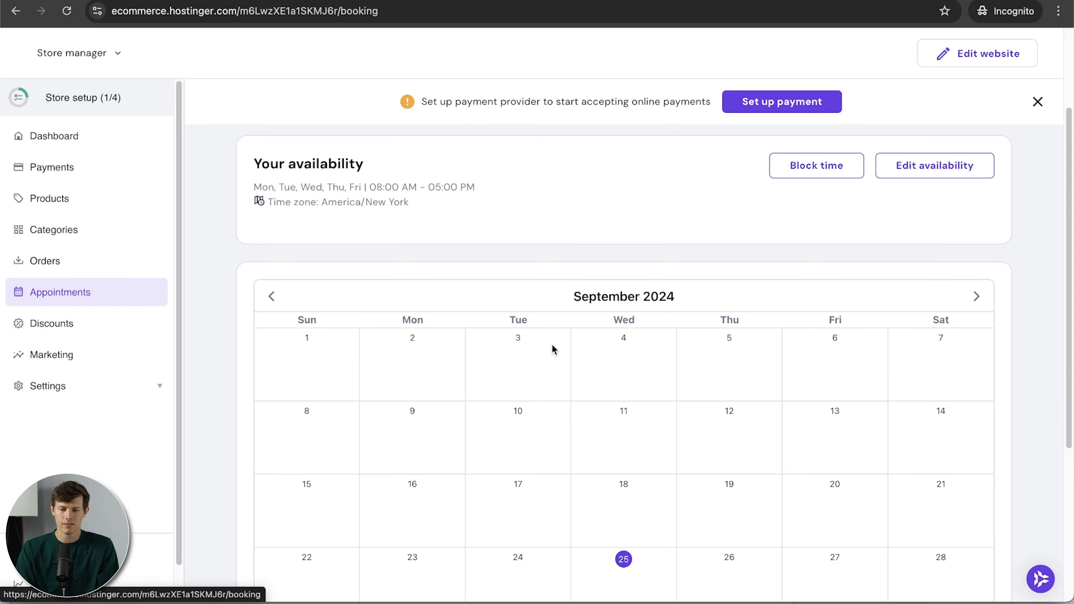
{"action": "scroll", "coordinate": [552, 346], "scroll_direction": "down", "scroll_amount": 2}
{"action": "scroll", "coordinate": [552, 344], "scroll_direction": "up", "scroll_amount": 3}
{"action": "scroll", "coordinate": [756, 493], "scroll_direction": "down", "scroll_amount": 3}
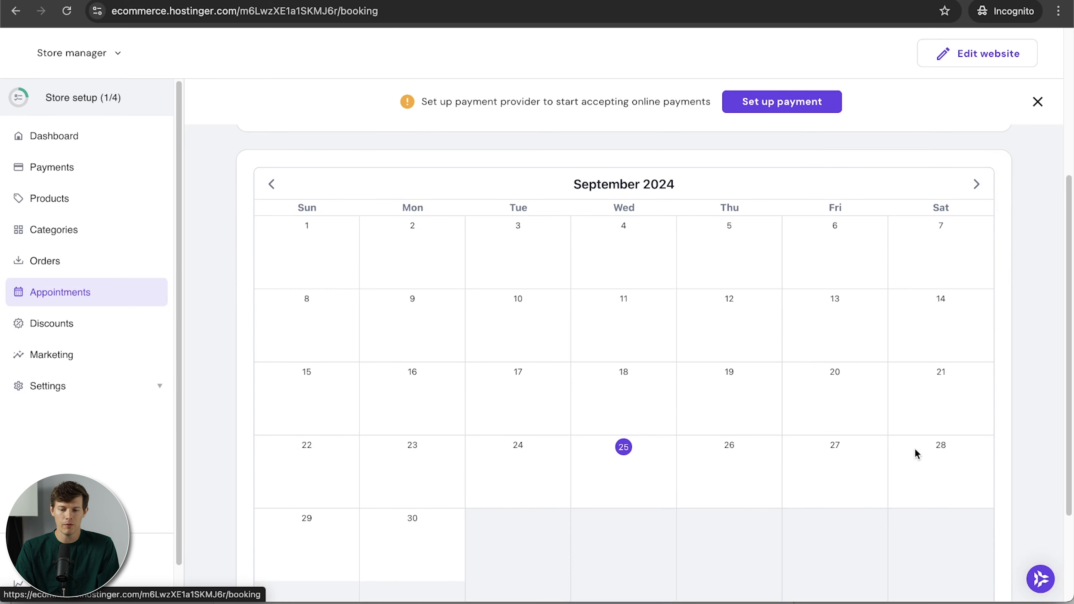
{"action": "scroll", "coordinate": [829, 479], "scroll_direction": "up", "scroll_amount": 5}
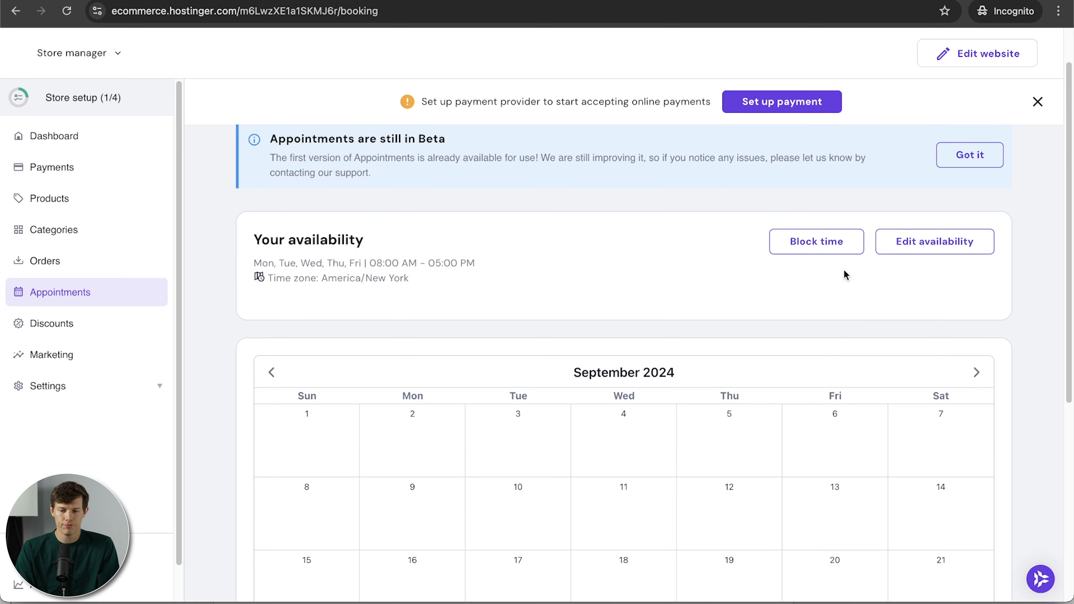
{"action": "left_click", "coordinate": [810, 245]}
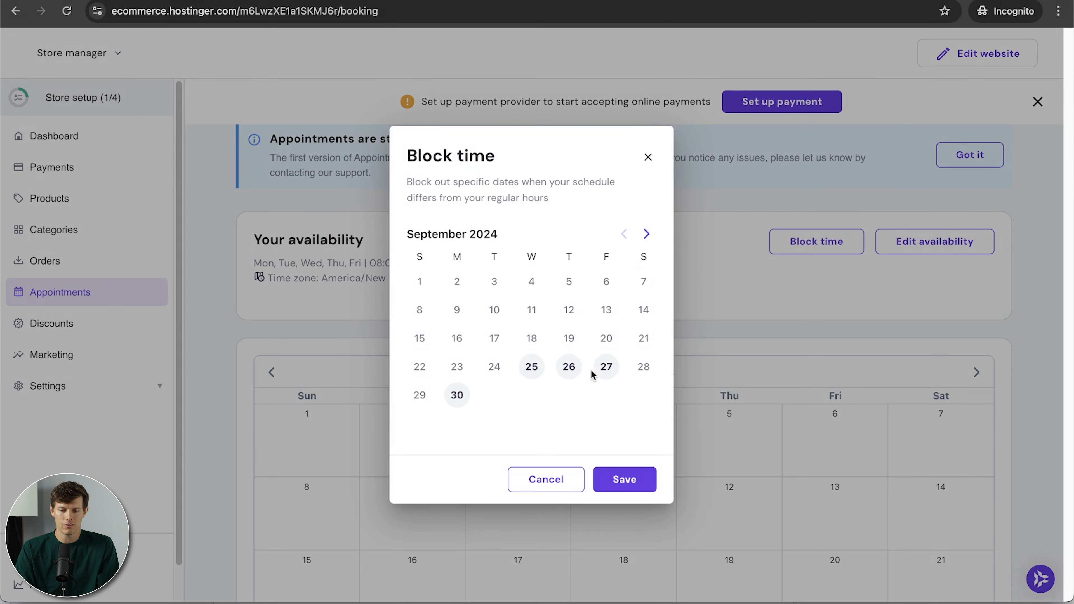
{"action": "left_click", "coordinate": [605, 372]}
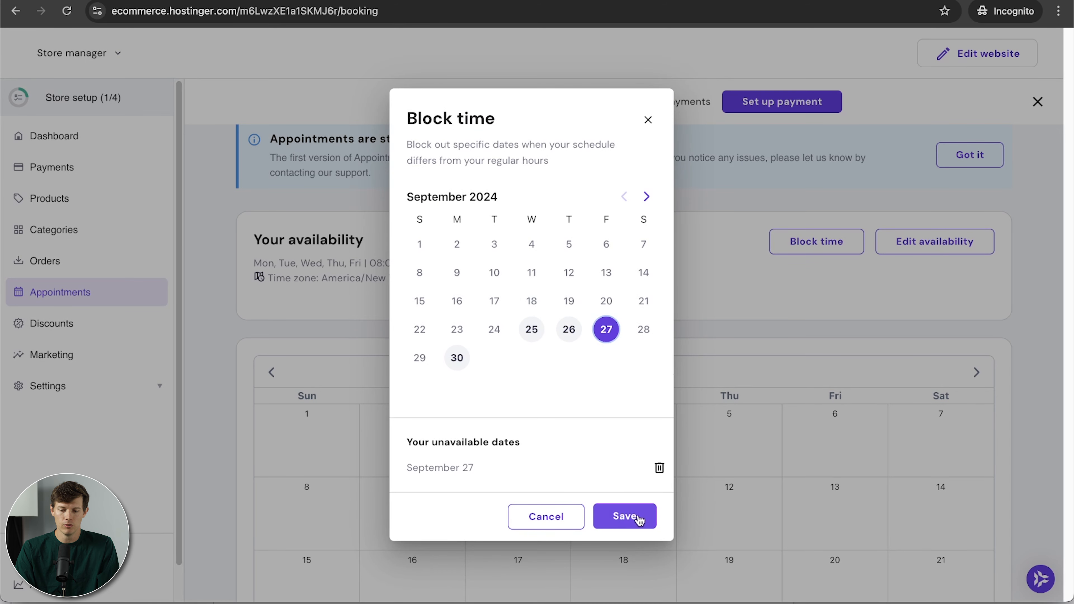
{"action": "left_click", "coordinate": [621, 514]}
{"action": "scroll", "coordinate": [814, 473], "scroll_direction": "down", "scroll_amount": 6}
{"action": "scroll", "coordinate": [814, 474], "scroll_direction": "up", "scroll_amount": 5}
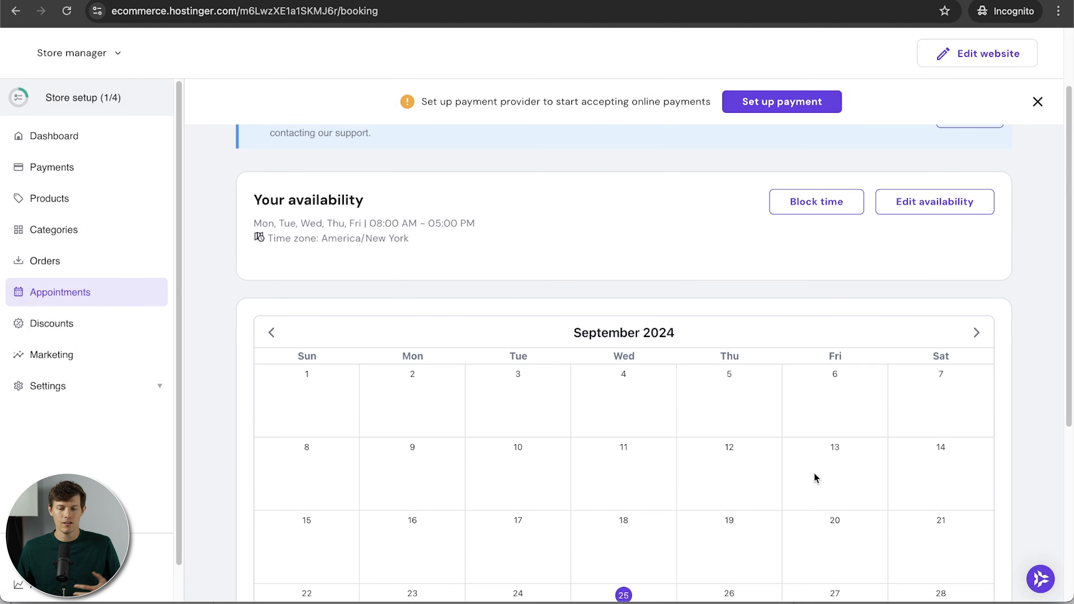
Change Wednesday's availability end time to 03:00 PM and save the weekly hours.
{"action": "left_click", "coordinate": [924, 206]}
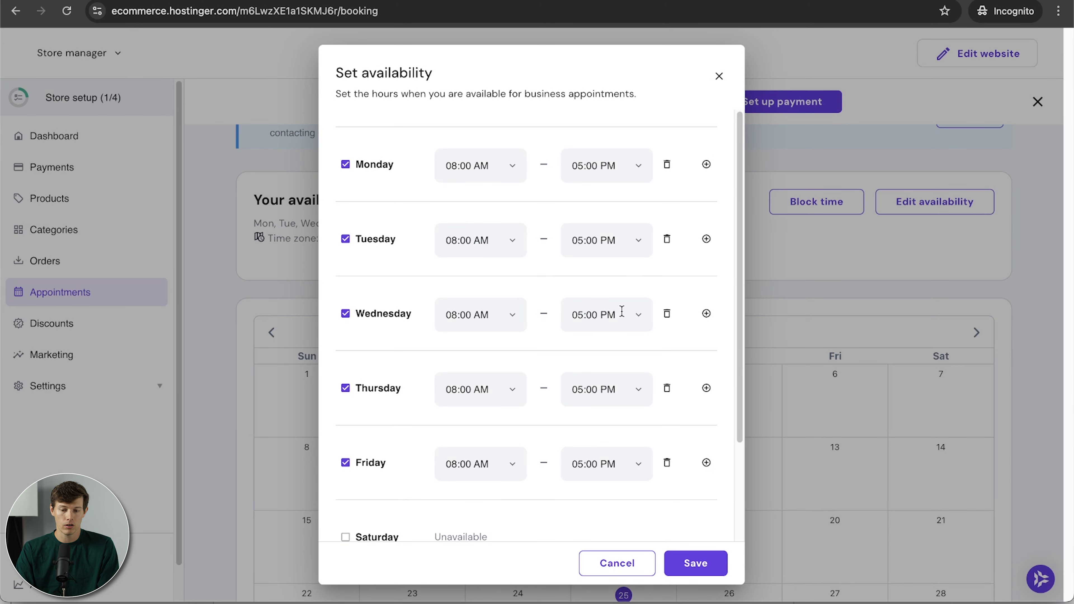
{"action": "left_click", "coordinate": [582, 321]}
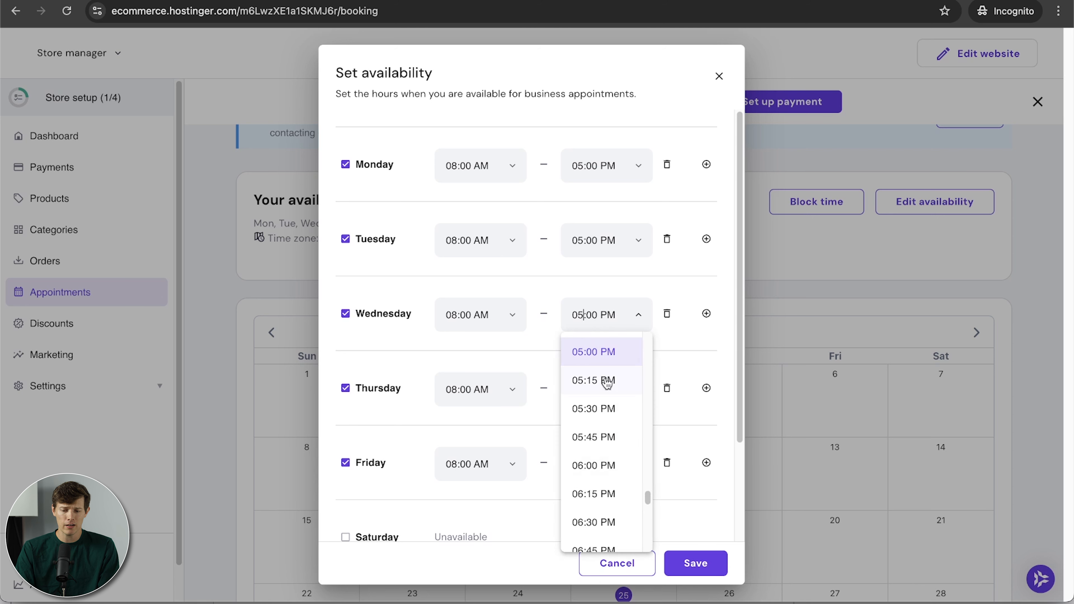
{"action": "key", "text": "BackSpace"}
{"action": "type", "text": "3"}
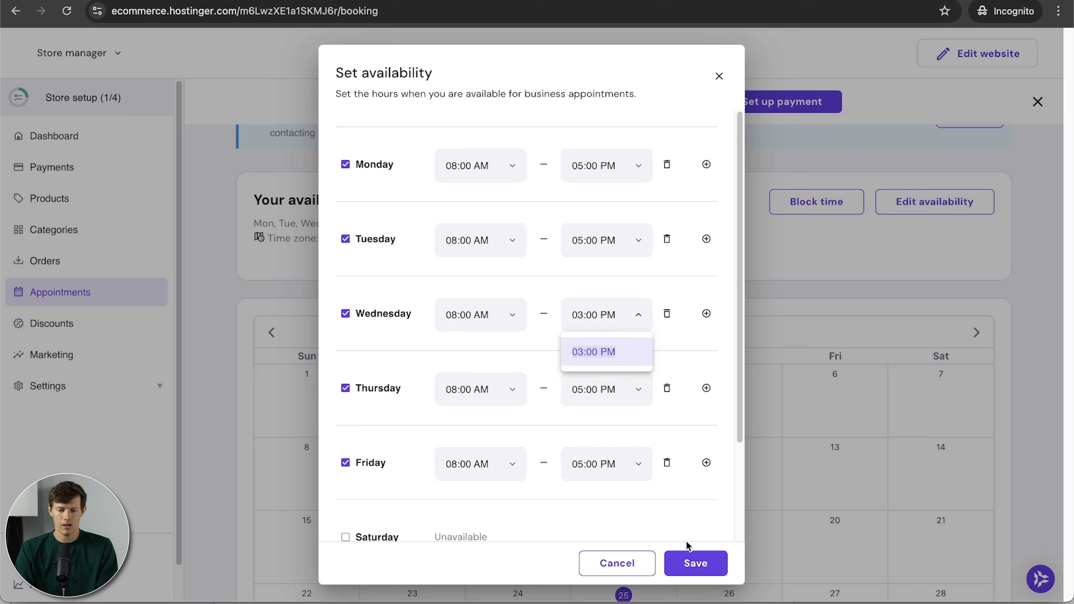
{"action": "left_click", "coordinate": [604, 358]}
{"action": "left_click", "coordinate": [688, 571]}
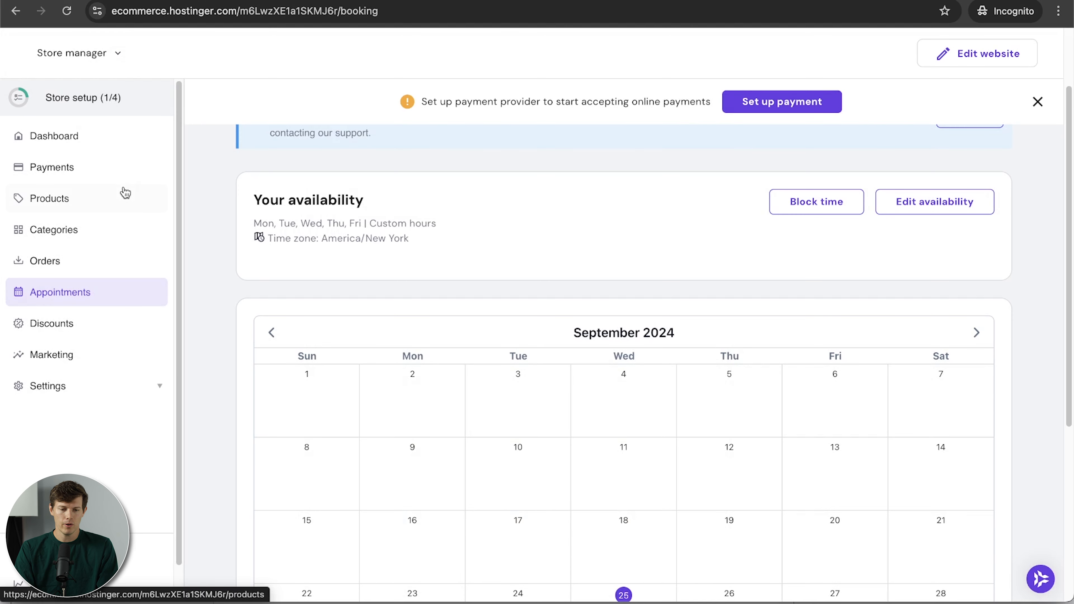
From the store dashboard, dismiss the new-products popup and go to the Payments page to review its options.
{"action": "left_click", "coordinate": [99, 141]}
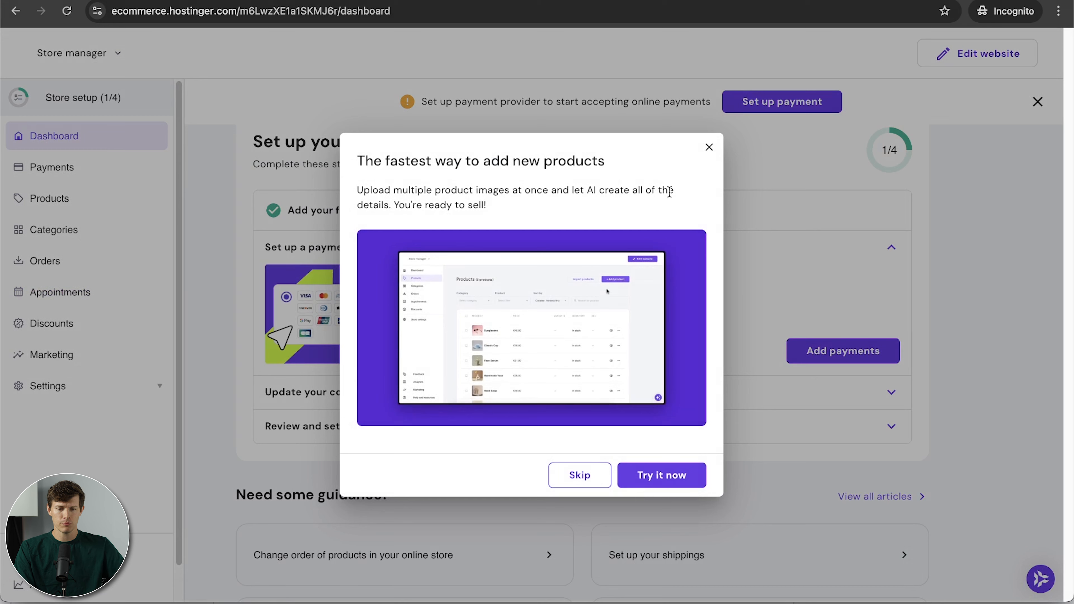
{"action": "left_click", "coordinate": [709, 147]}
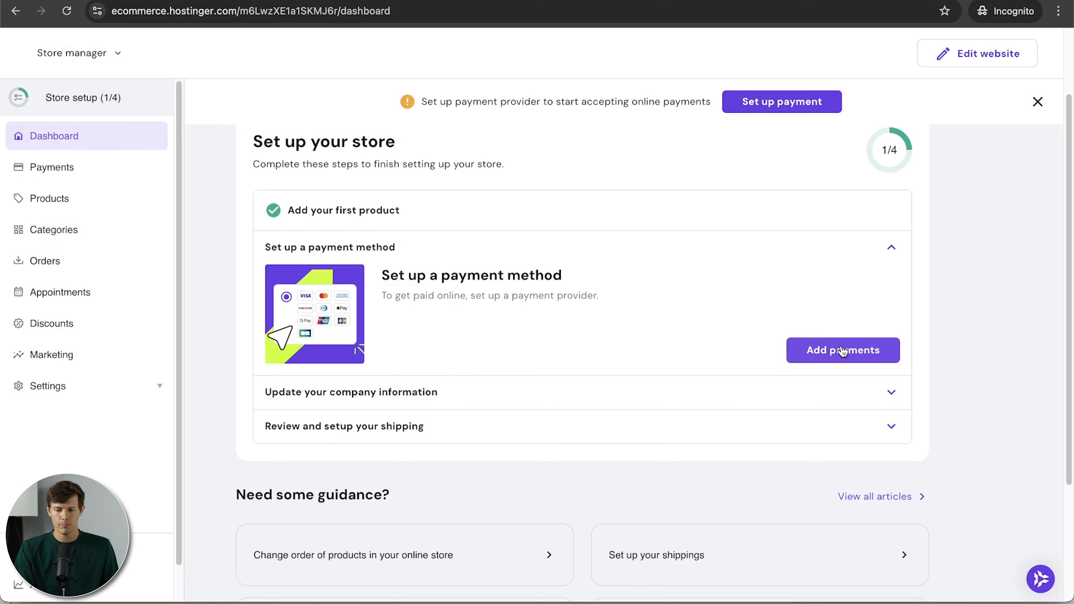
{"action": "left_click", "coordinate": [96, 168]}
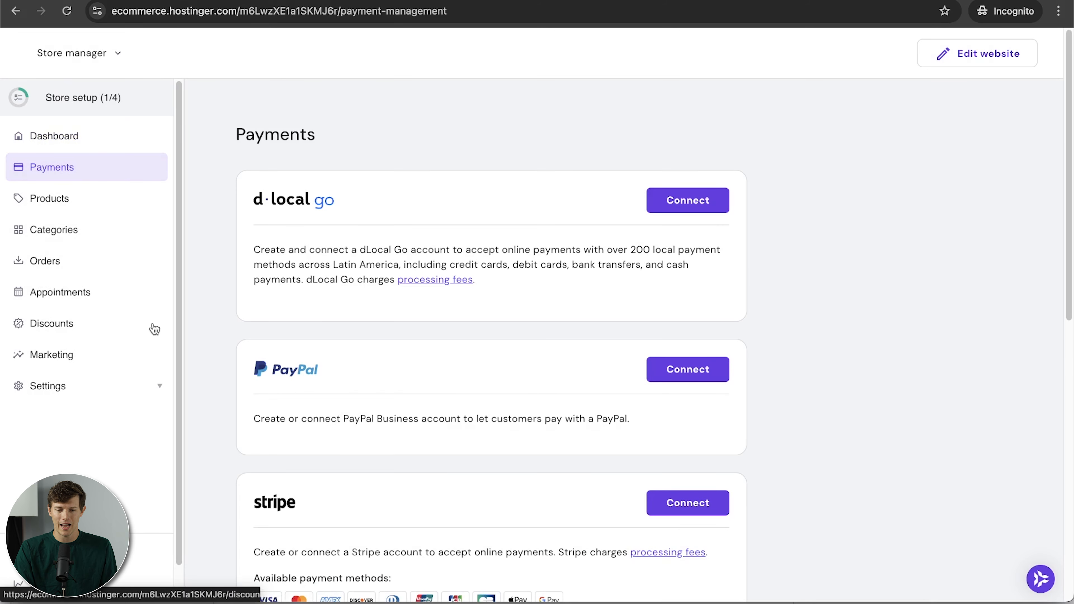
{"action": "scroll", "coordinate": [541, 336], "scroll_direction": "down", "scroll_amount": 8}
{"action": "scroll", "coordinate": [543, 340], "scroll_direction": "down", "scroll_amount": 3}
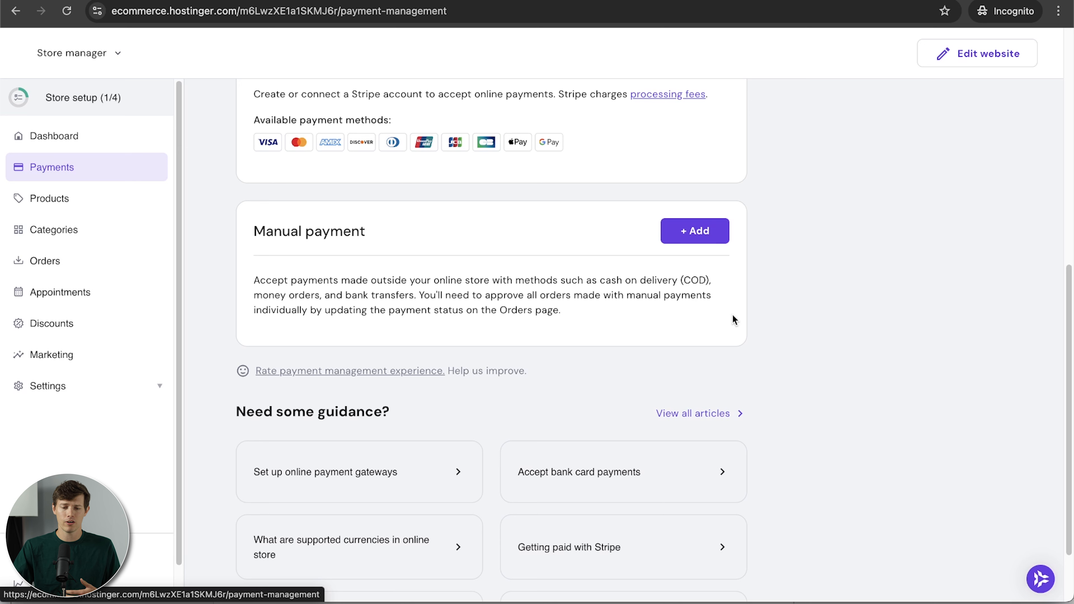
{"action": "scroll", "coordinate": [732, 314], "scroll_direction": "up", "scroll_amount": 4}
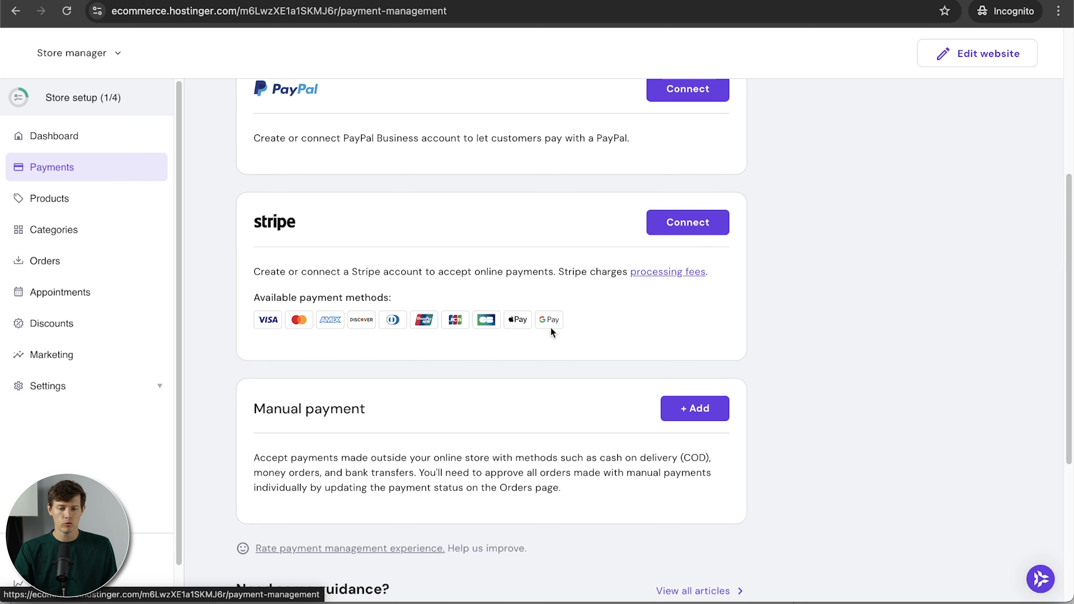
{"action": "scroll", "coordinate": [659, 324], "scroll_direction": "up", "scroll_amount": 3}
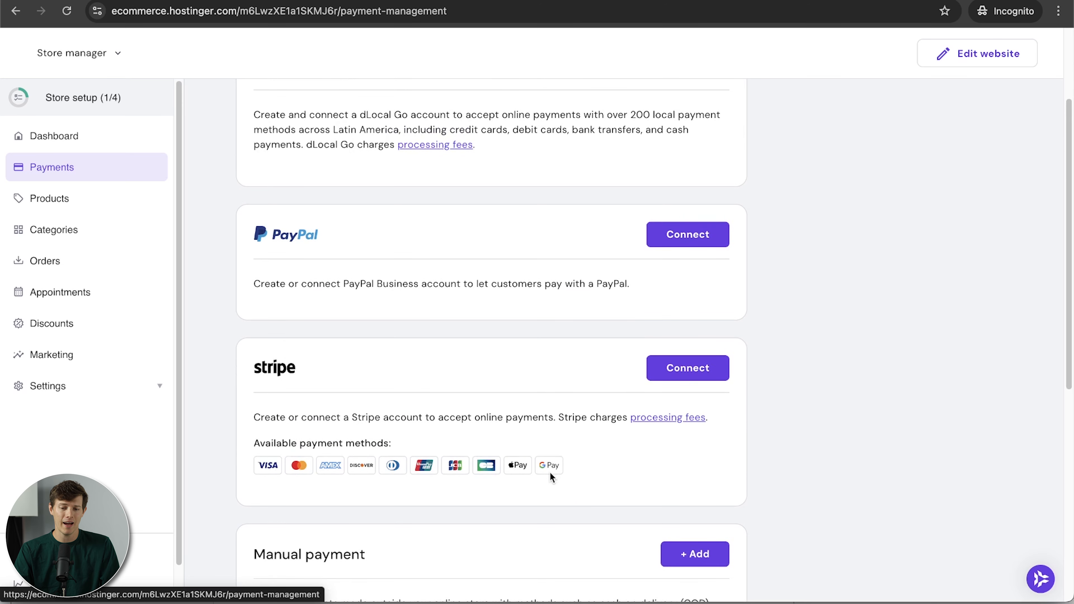
{"action": "scroll", "coordinate": [549, 472], "scroll_direction": "up", "scroll_amount": 3}
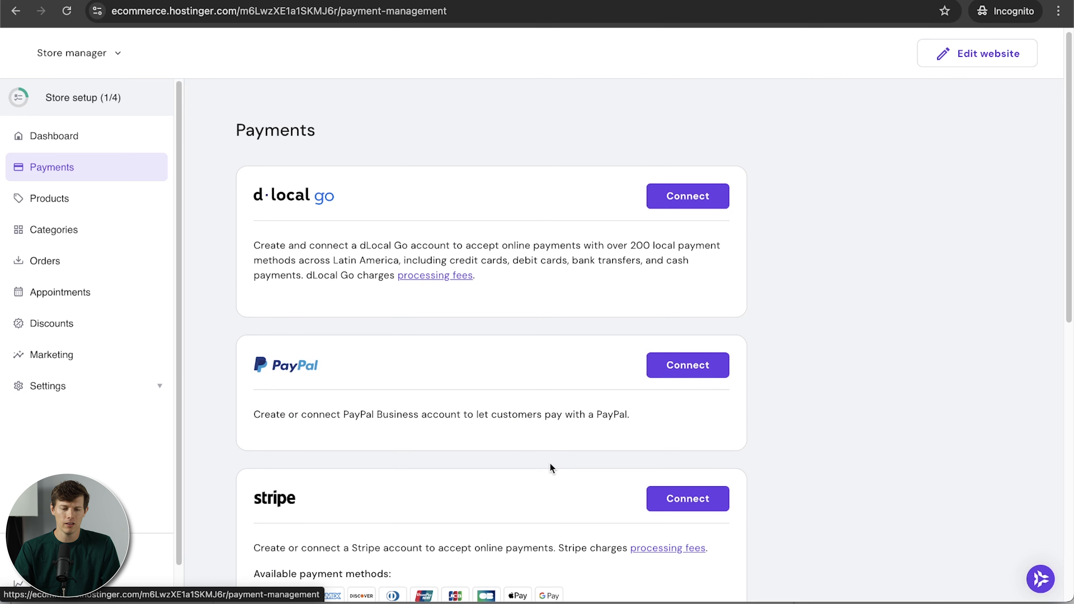
Start connecting PayPal, fill in the customer support email, and continue to the beneficial owners page.
{"action": "left_click", "coordinate": [710, 367]}
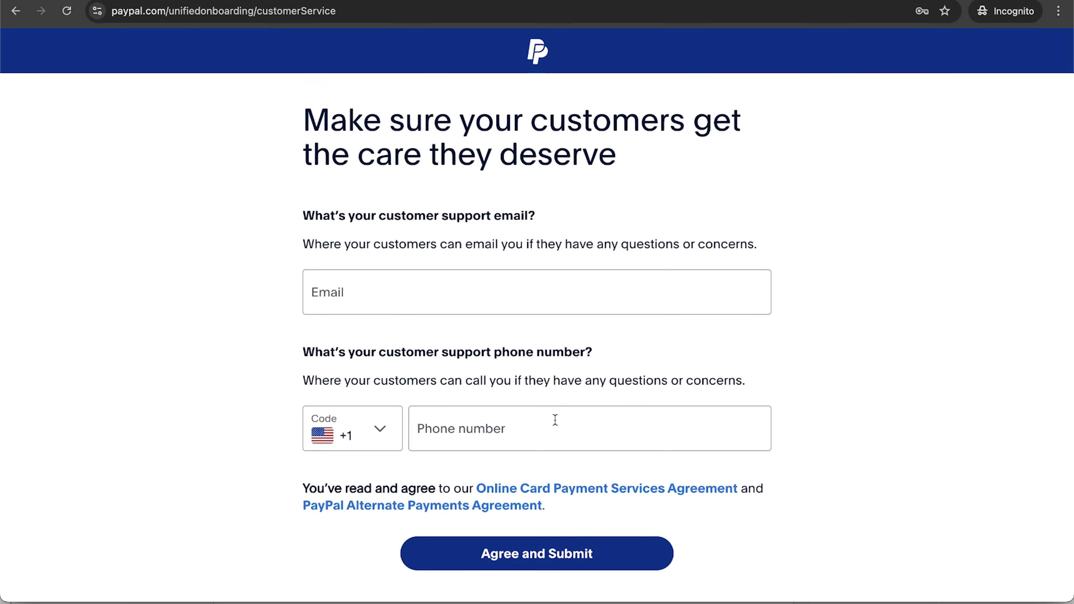
{"action": "left_click", "coordinate": [516, 301]}
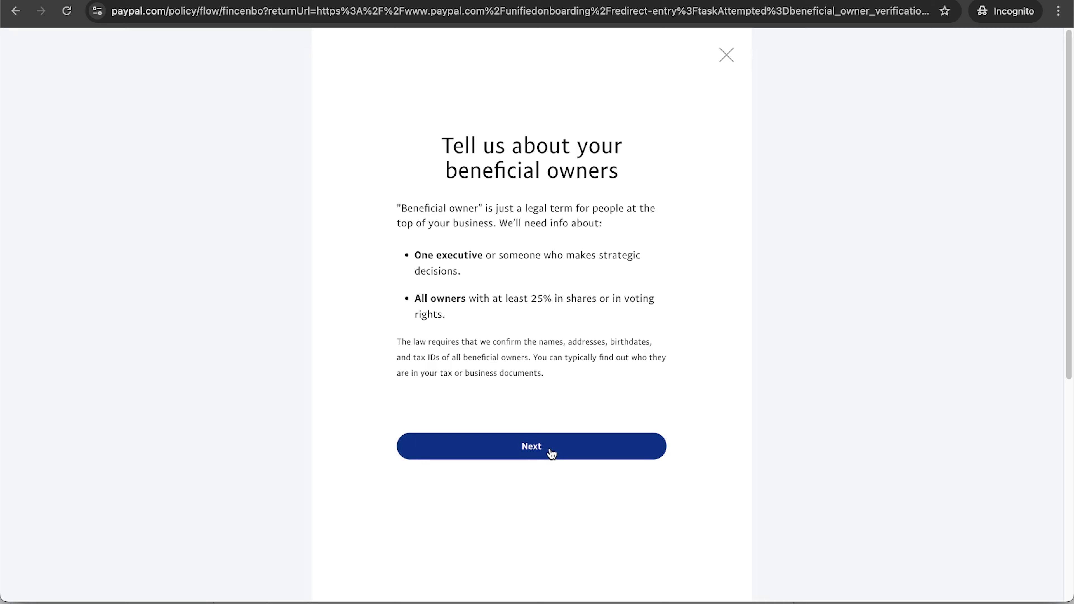
{"action": "left_click", "coordinate": [548, 449]}
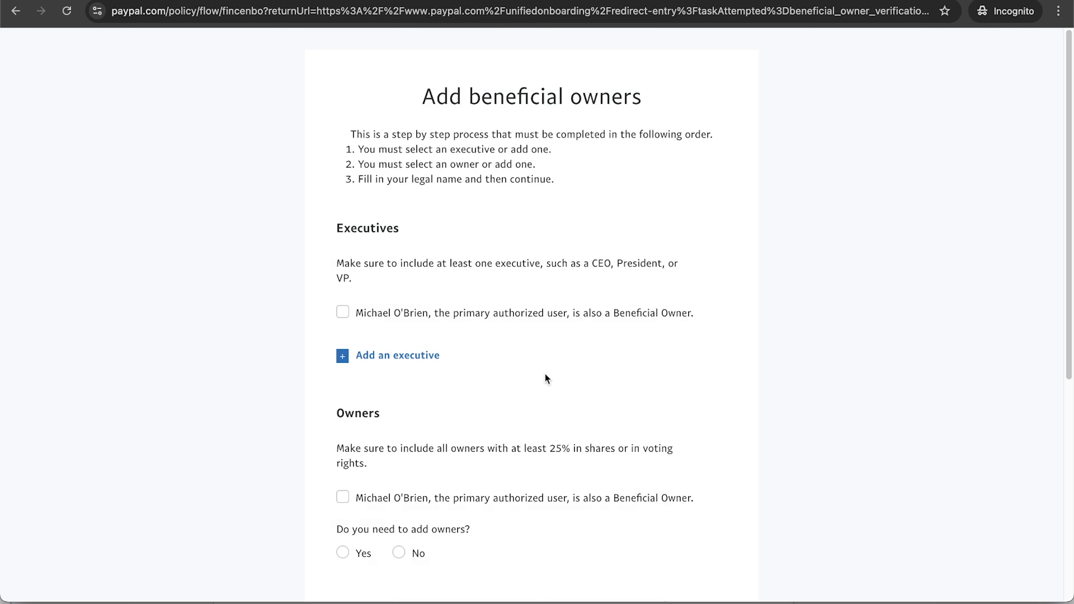
{"action": "scroll", "coordinate": [503, 335], "scroll_direction": "down", "scroll_amount": 1}
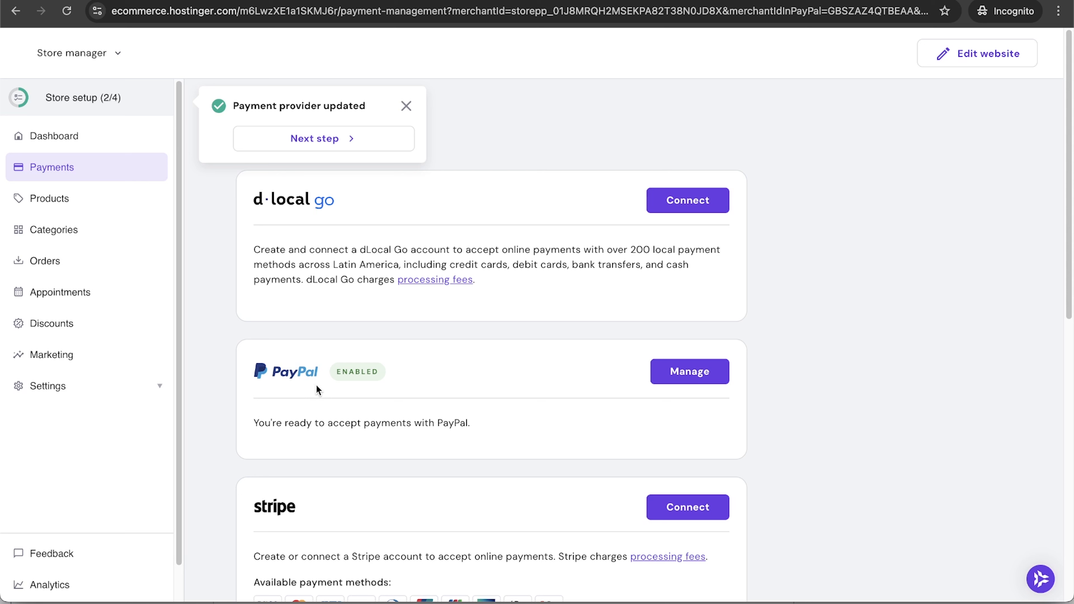
Review the store's Products, Categories, Orders and Appointments pages.
{"action": "scroll", "coordinate": [611, 523], "scroll_direction": "down", "scroll_amount": 3}
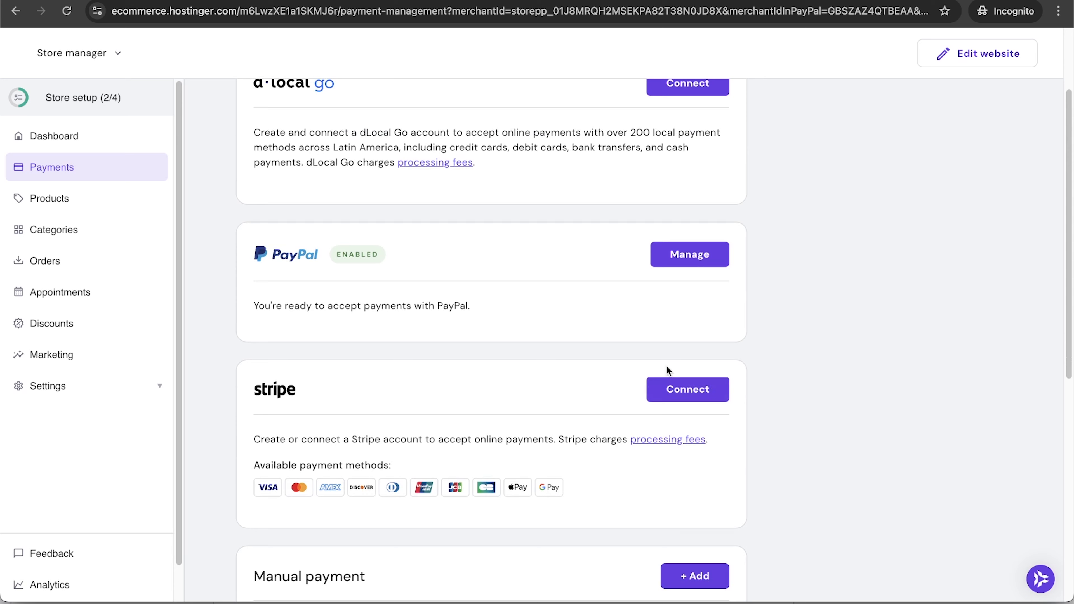
{"action": "left_click", "coordinate": [65, 198]}
{"action": "scroll", "coordinate": [311, 339], "scroll_direction": "down", "scroll_amount": 3}
{"action": "scroll", "coordinate": [254, 322], "scroll_direction": "up", "scroll_amount": 3}
{"action": "left_click", "coordinate": [71, 229]}
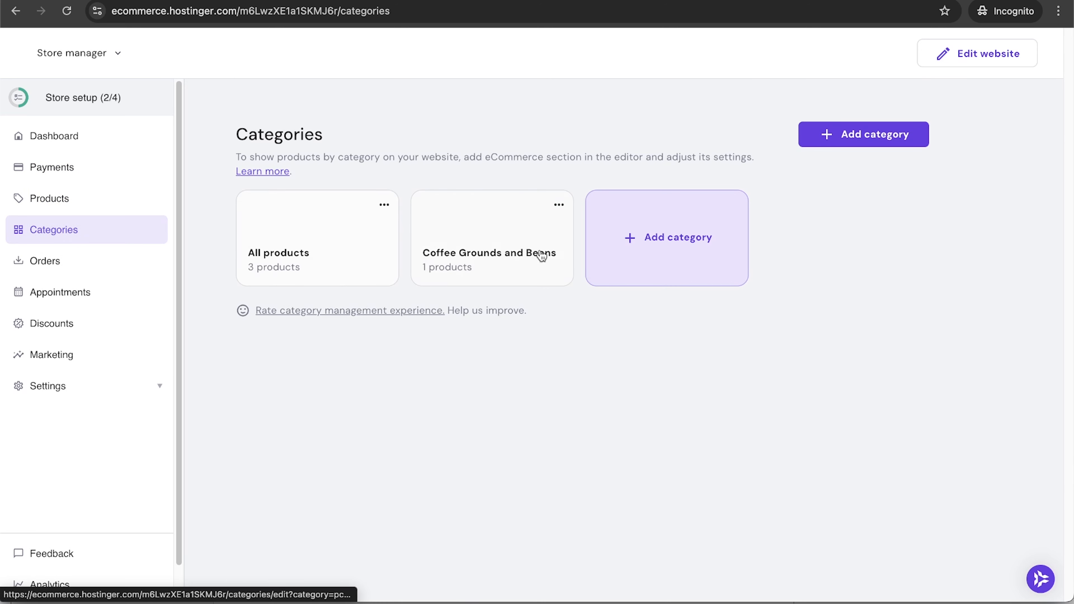
{"action": "left_click", "coordinate": [98, 271]}
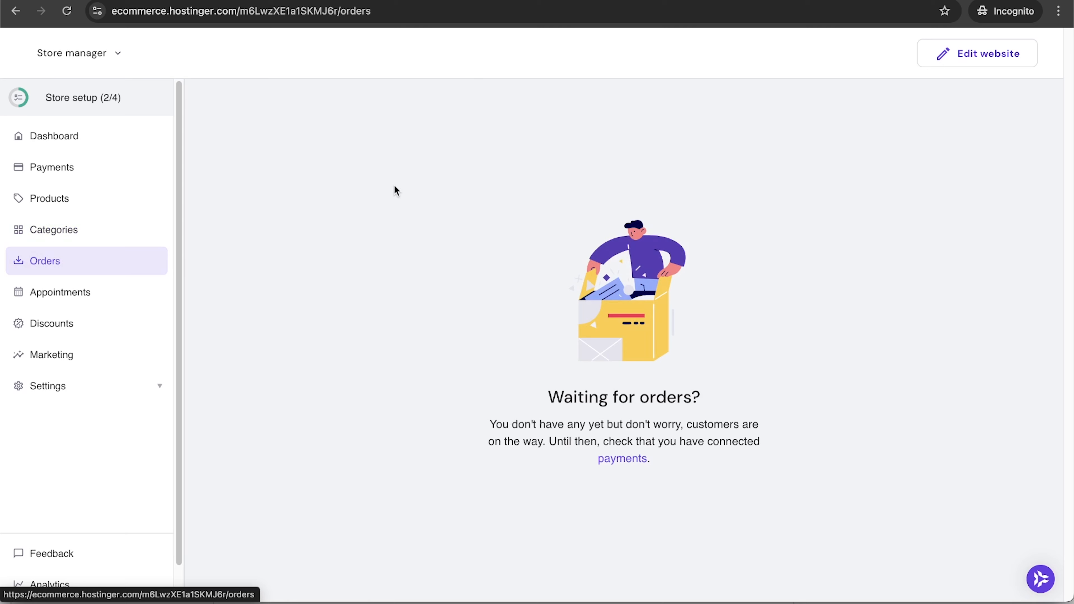
{"action": "left_click", "coordinate": [83, 298]}
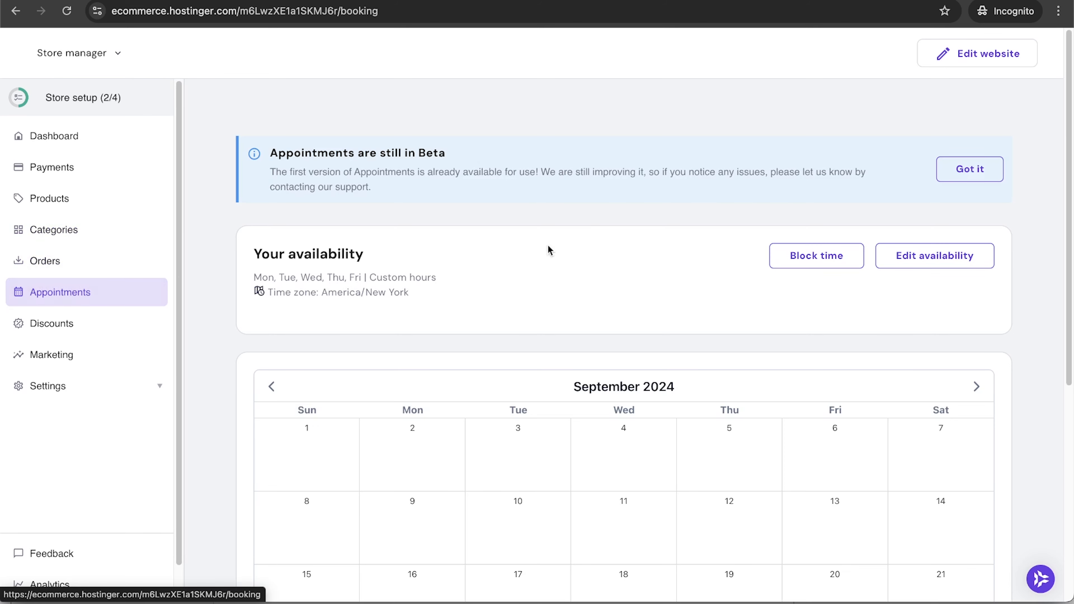
Go to the Discounts page and start a new discount code.
{"action": "scroll", "coordinate": [758, 271], "scroll_direction": "down", "scroll_amount": 2}
{"action": "scroll", "coordinate": [758, 265], "scroll_direction": "down", "scroll_amount": 5}
{"action": "scroll", "coordinate": [758, 265], "scroll_direction": "up", "scroll_amount": 5}
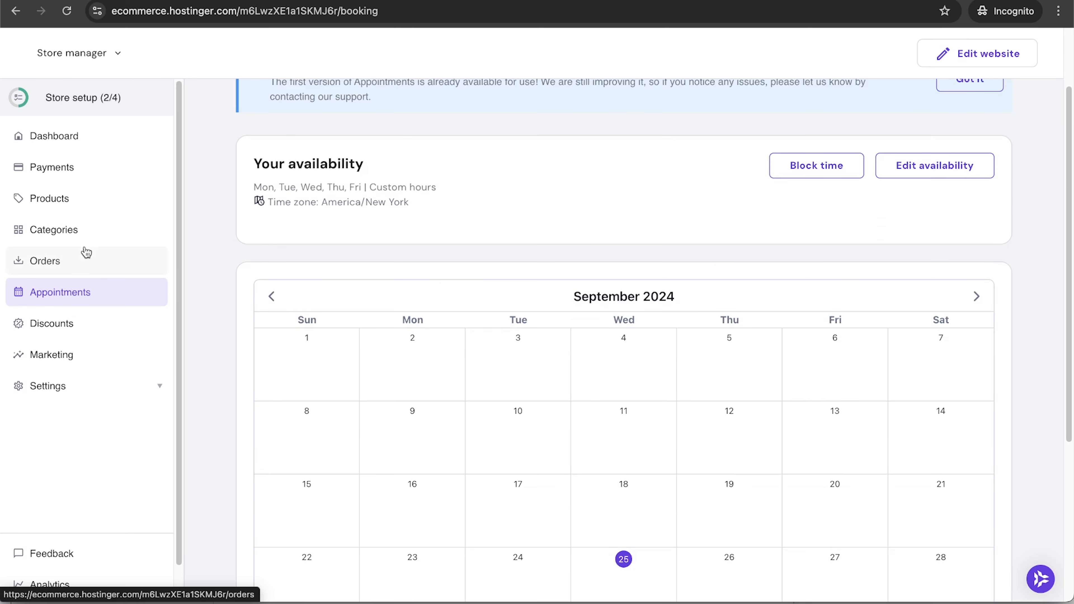
{"action": "left_click", "coordinate": [78, 322]}
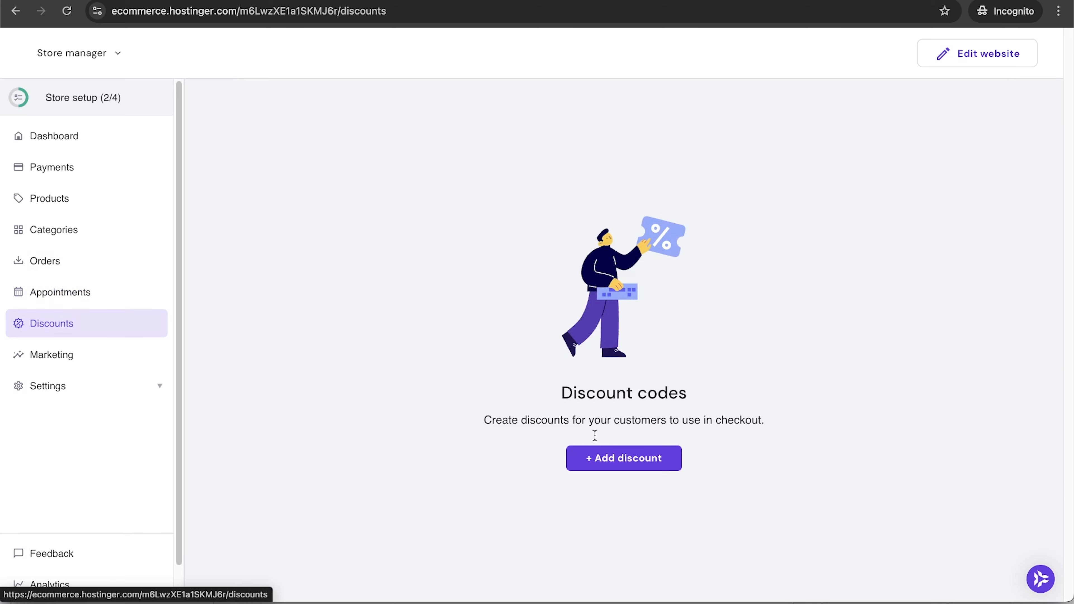
{"action": "left_click", "coordinate": [657, 461]}
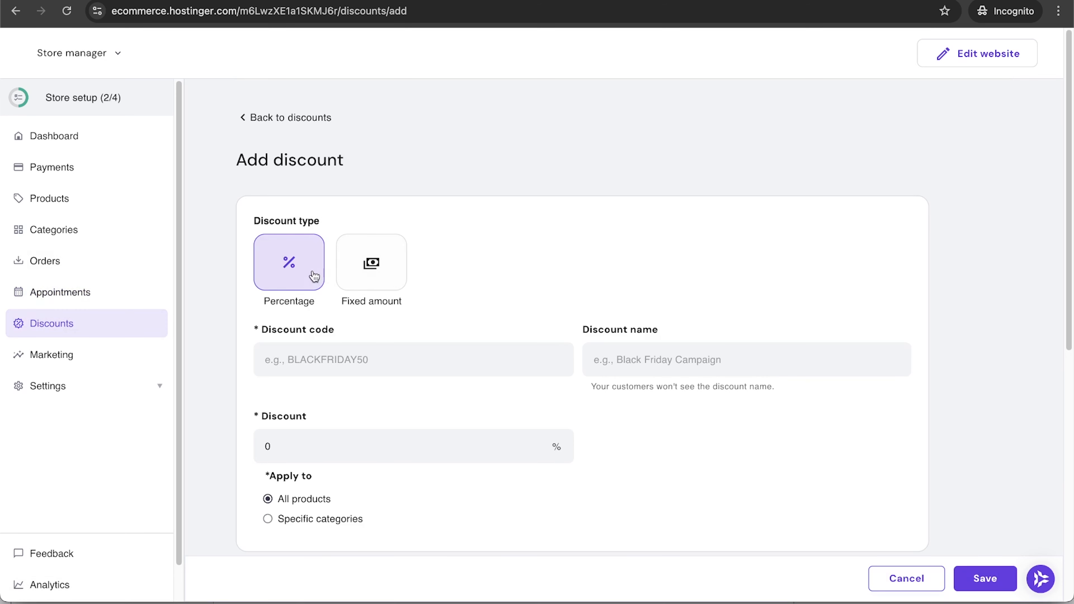
Make Fall10 a Percentage discount, limited to the Coffee Grounds and Beans category.
{"action": "left_click", "coordinate": [377, 280]}
{"action": "left_click", "coordinate": [268, 269]}
{"action": "type", "text": "Fall10"}
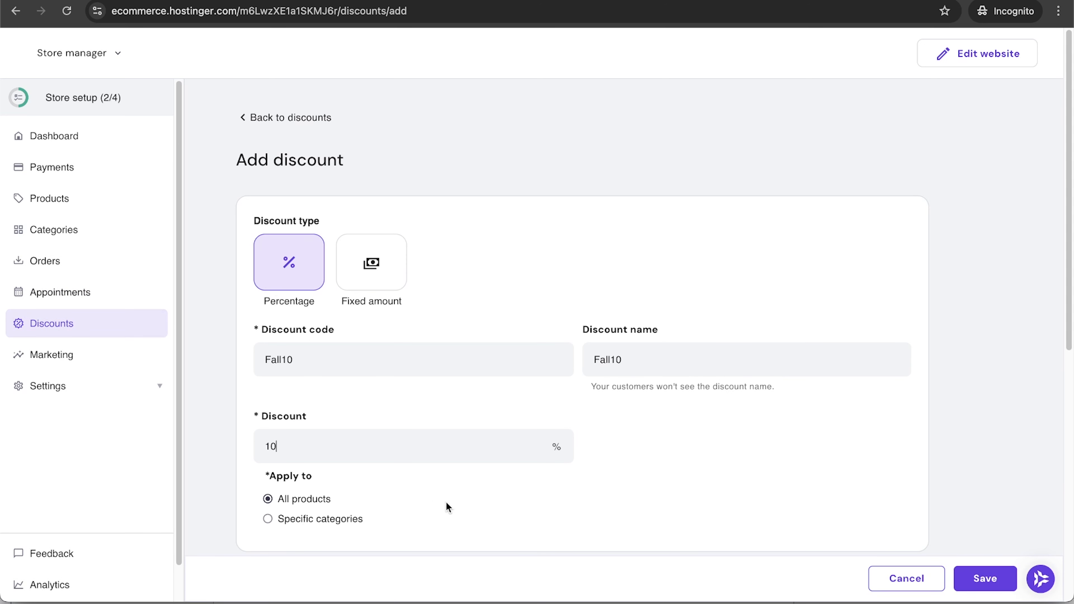
{"action": "scroll", "coordinate": [446, 504], "scroll_direction": "down", "scroll_amount": 3}
{"action": "left_click", "coordinate": [282, 374]}
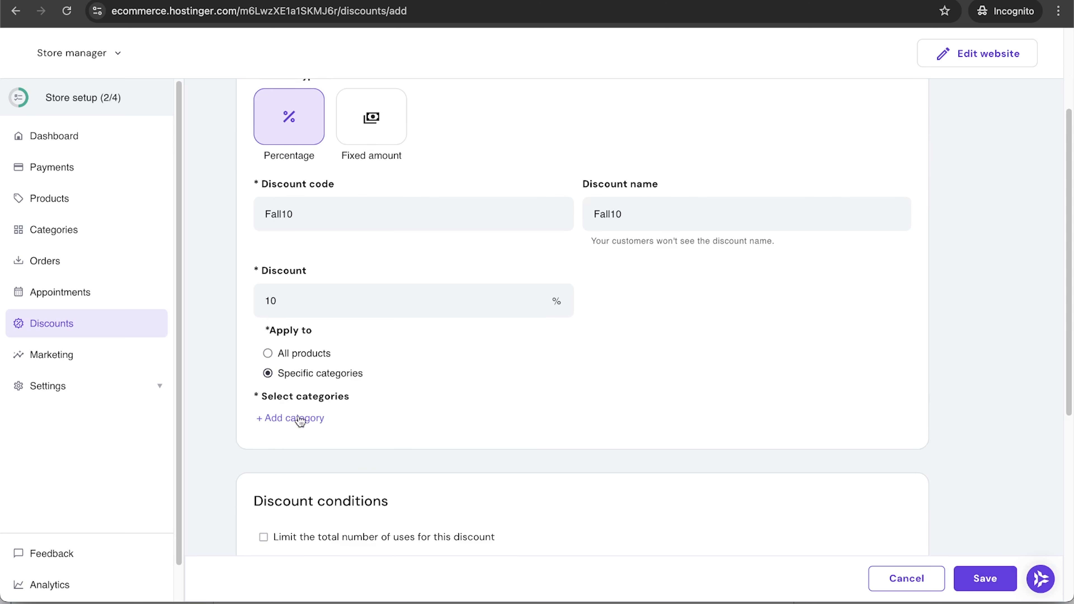
{"action": "left_click", "coordinate": [308, 417]}
{"action": "left_click", "coordinate": [337, 462]}
{"action": "left_click", "coordinate": [545, 391]}
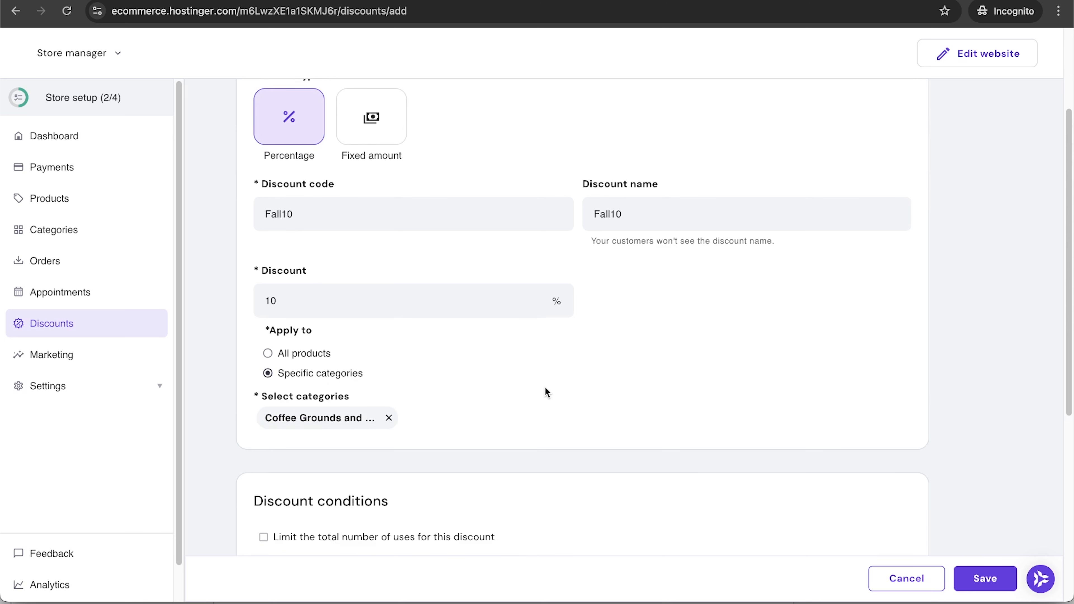
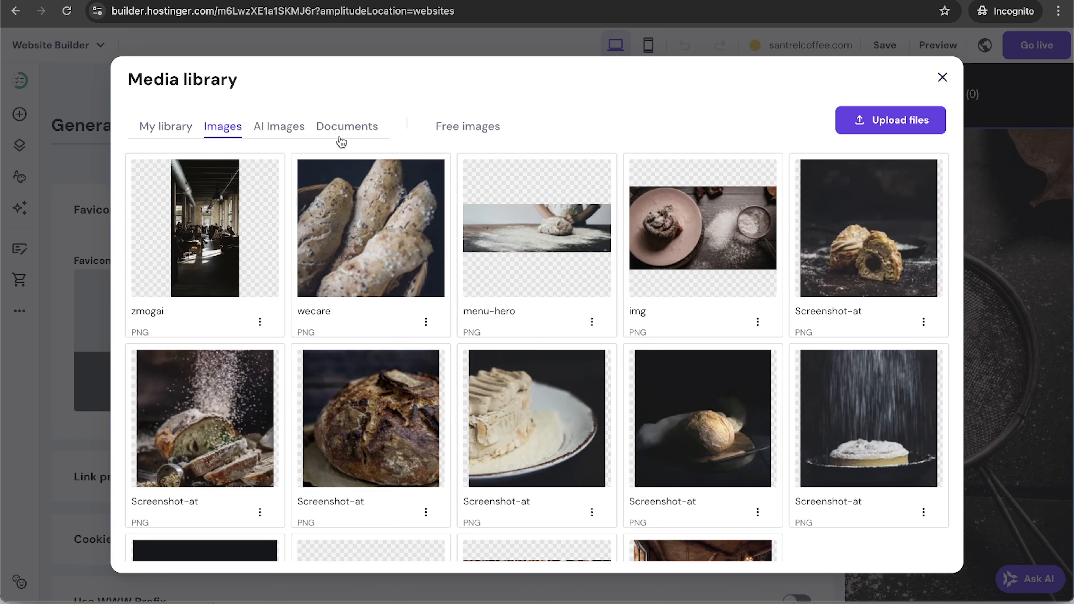
Upload a logo file and save santrel_logo_b_white as the site favicon.
{"action": "left_click", "coordinate": [916, 120]}
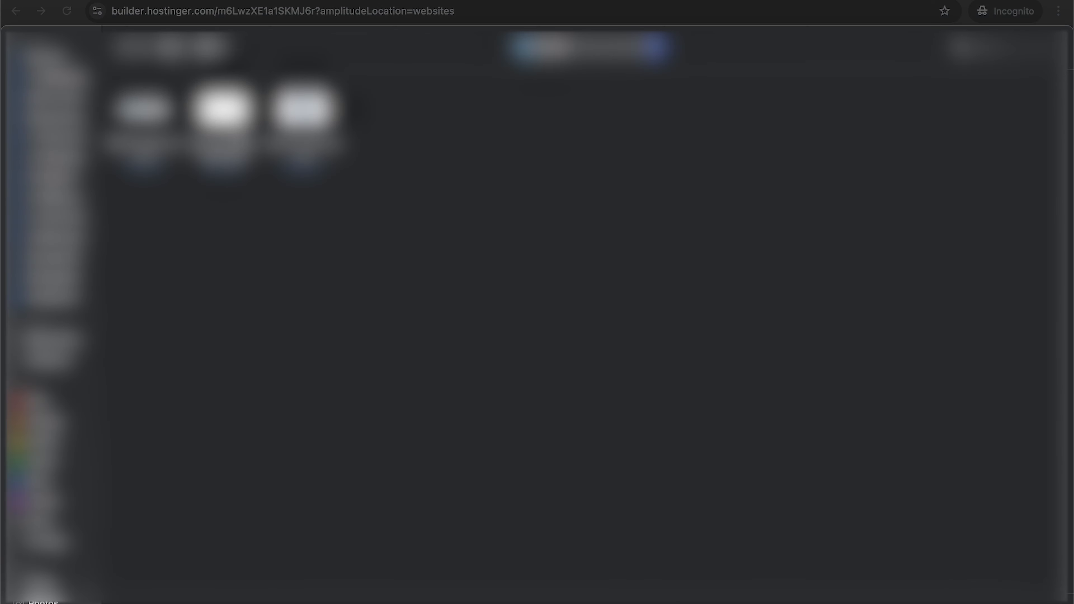
{"action": "left_click", "coordinate": [222, 116]}
{"action": "left_click", "coordinate": [1036, 598]}
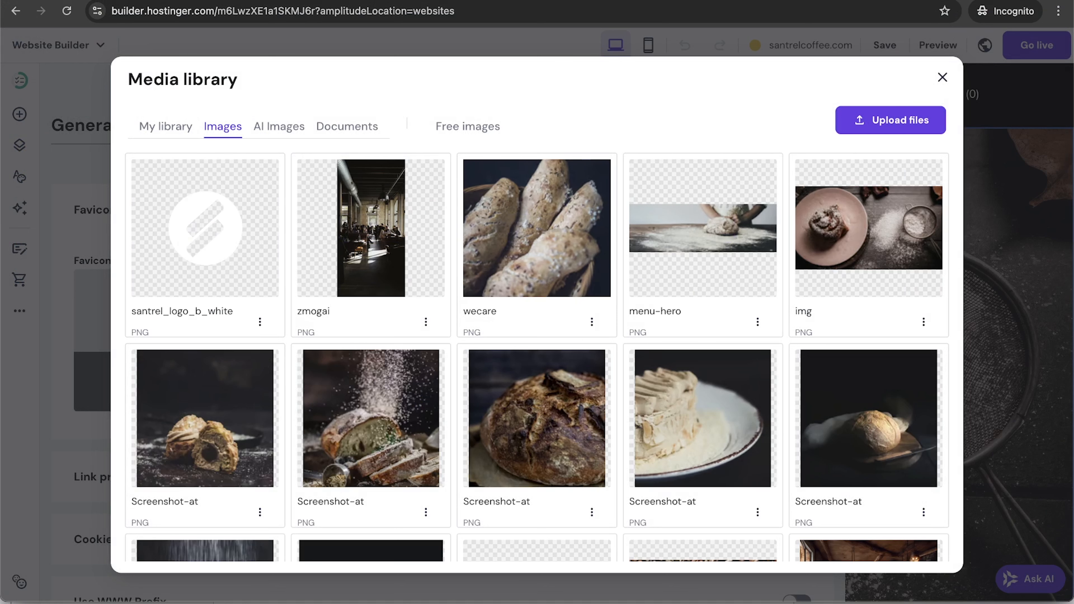
{"action": "left_click", "coordinate": [219, 230]}
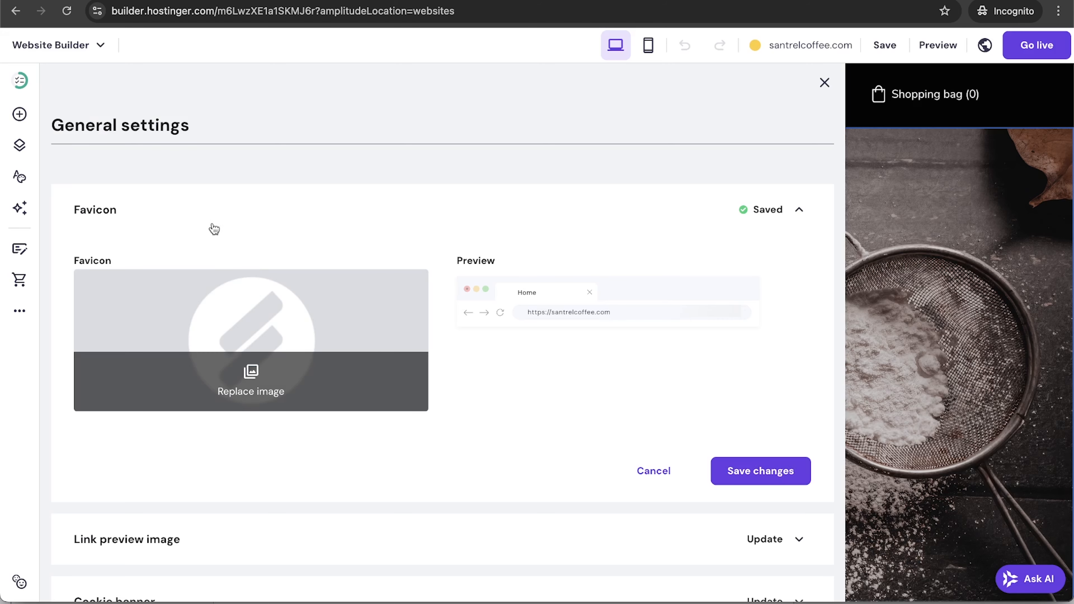
{"action": "left_click", "coordinate": [782, 476]}
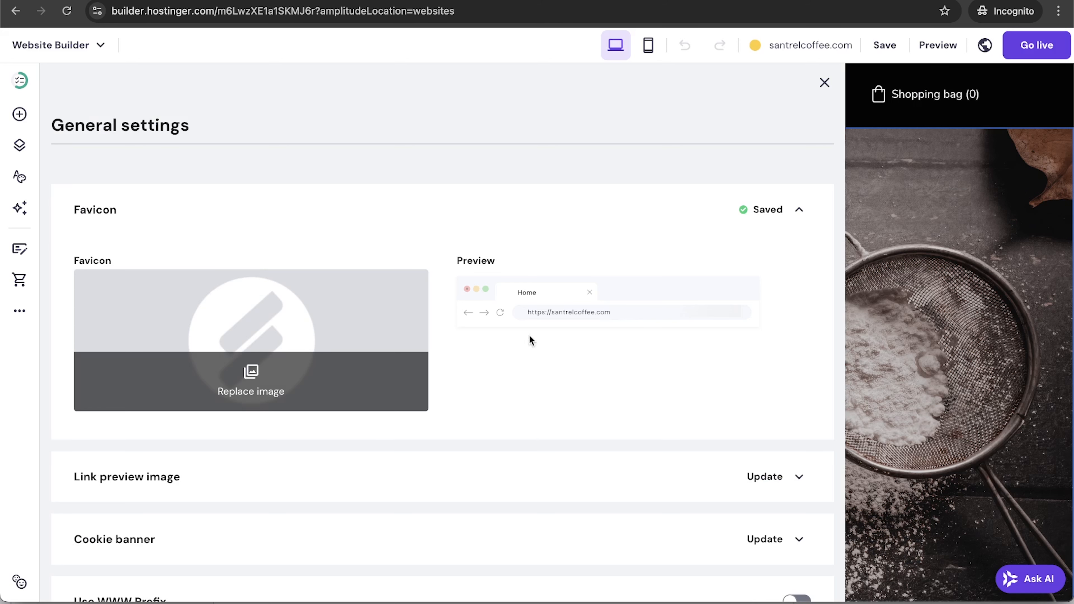
Replace the favicon with the freshly uploaded blue circular logo and save it.
{"action": "left_click", "coordinate": [279, 380]}
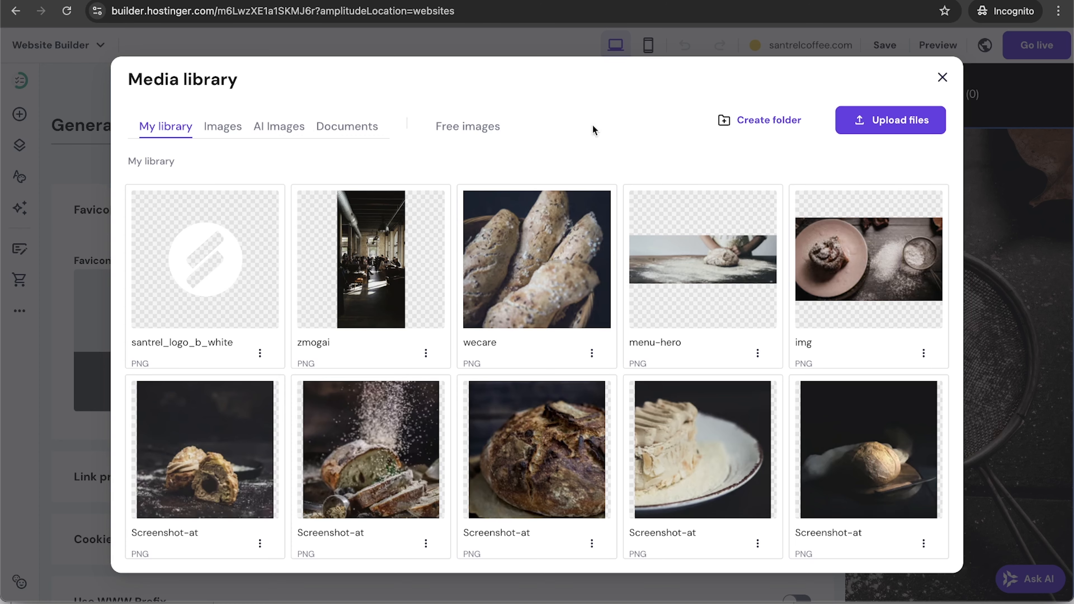
{"action": "left_click", "coordinate": [869, 133]}
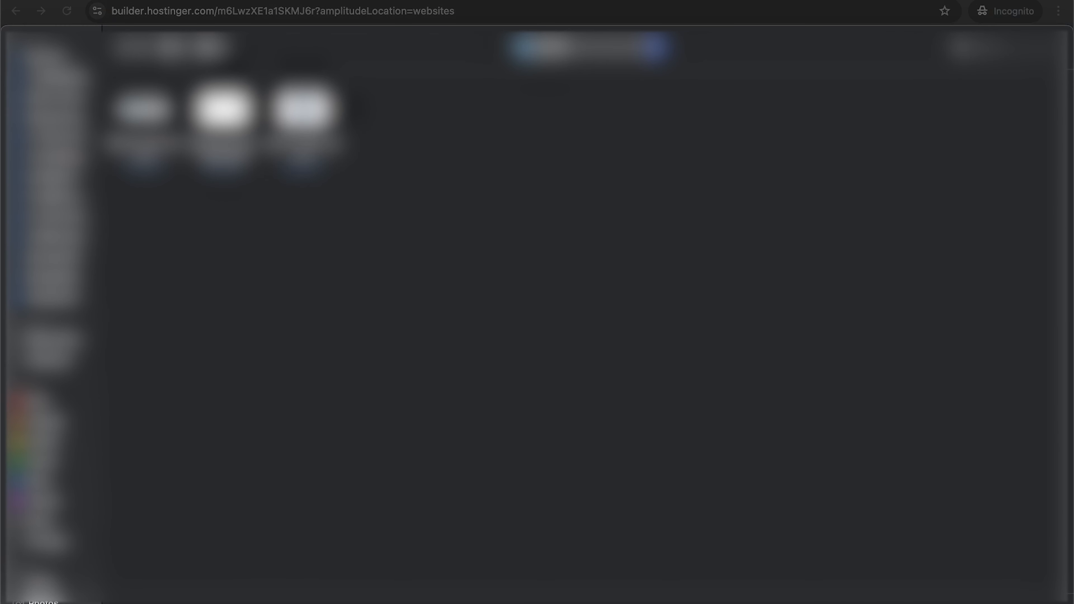
{"action": "double_click", "coordinate": [303, 110]}
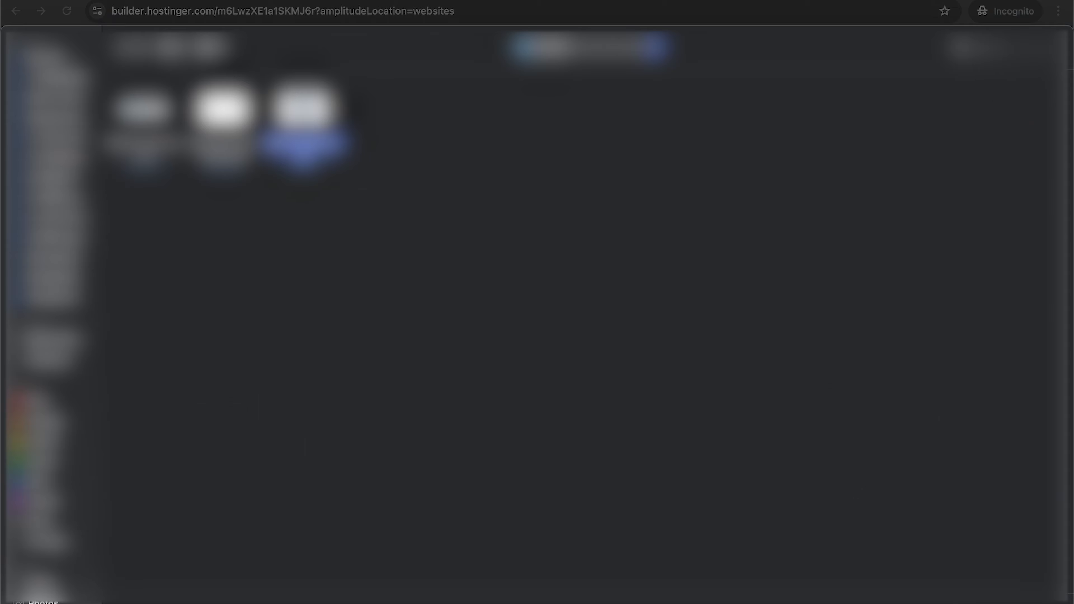
{"action": "left_click", "coordinate": [204, 266]}
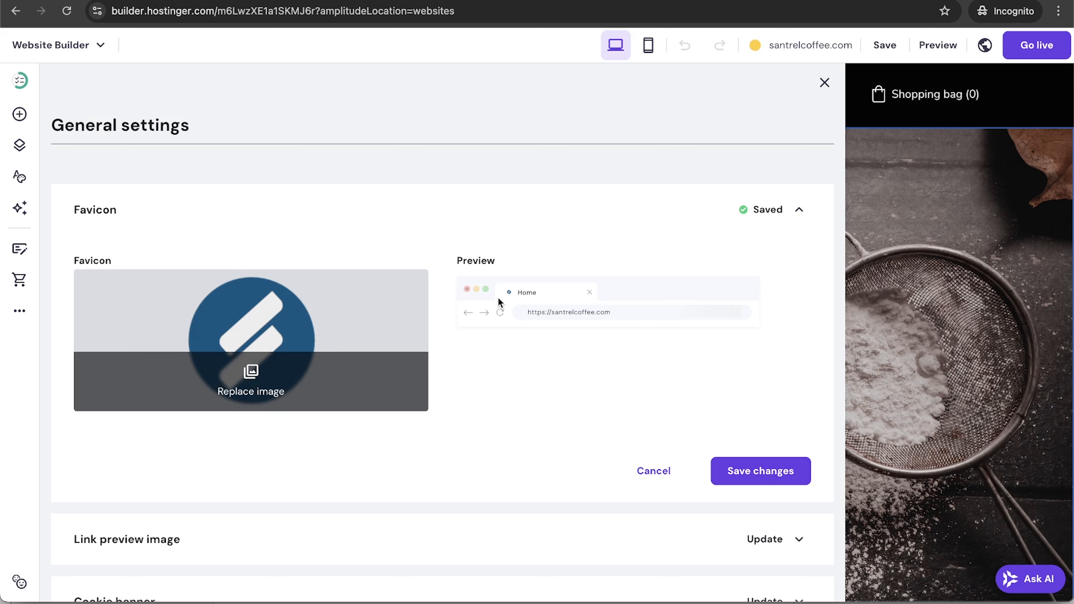
{"action": "left_click", "coordinate": [746, 474]}
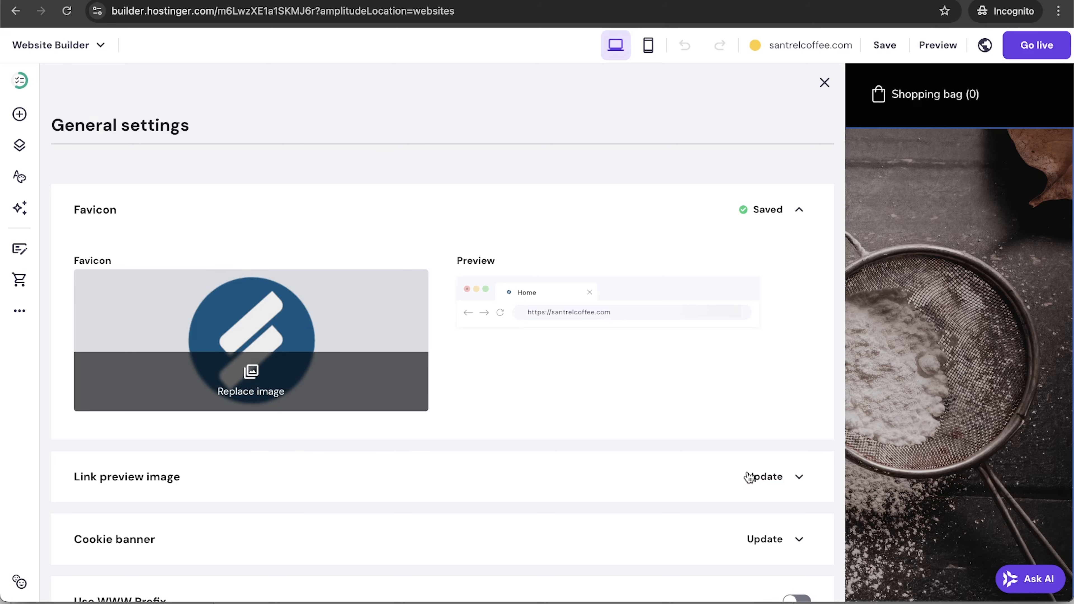
{"action": "left_click", "coordinate": [799, 479]}
Set the coffee cup with beans picture as the link preview image and save.
{"action": "scroll", "coordinate": [311, 448], "scroll_direction": "down", "scroll_amount": 7}
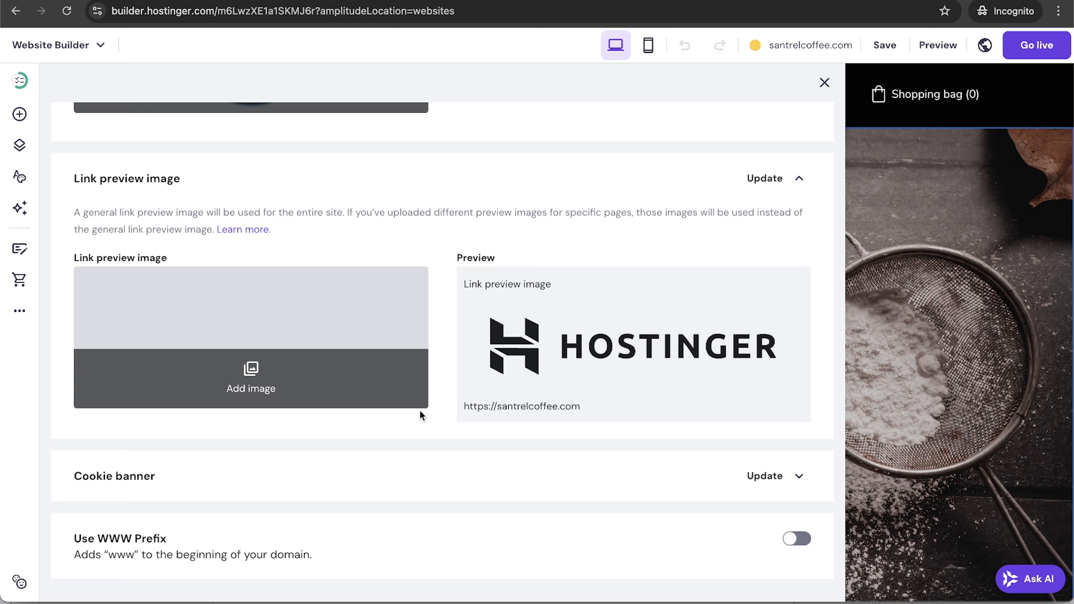
{"action": "left_click", "coordinate": [247, 387]}
{"action": "scroll", "coordinate": [703, 341], "scroll_direction": "down", "scroll_amount": 9}
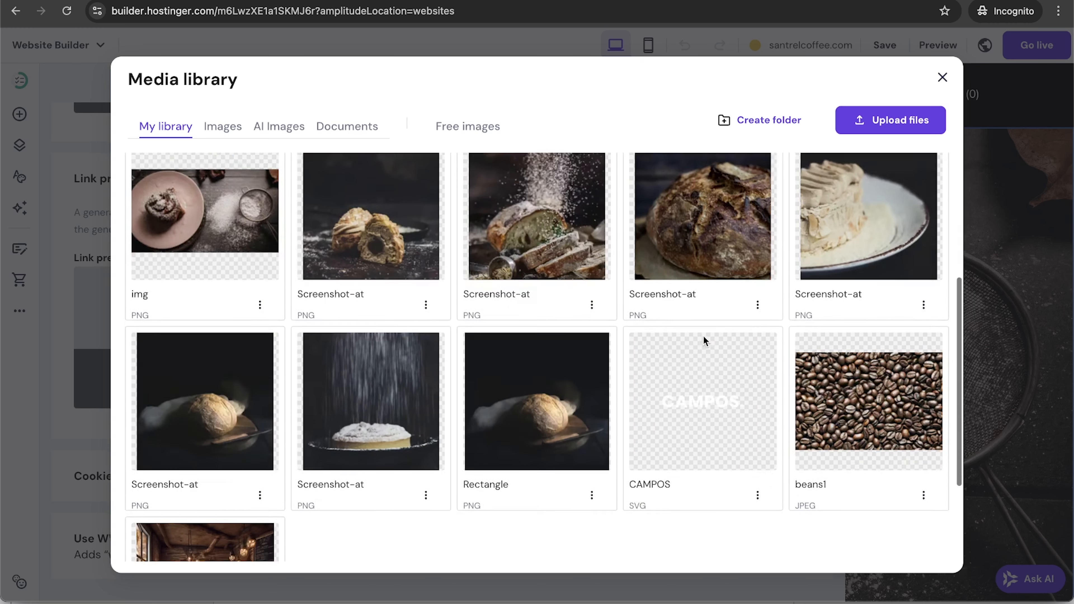
{"action": "left_click", "coordinate": [870, 119]}
{"action": "key", "text": "Escape"}
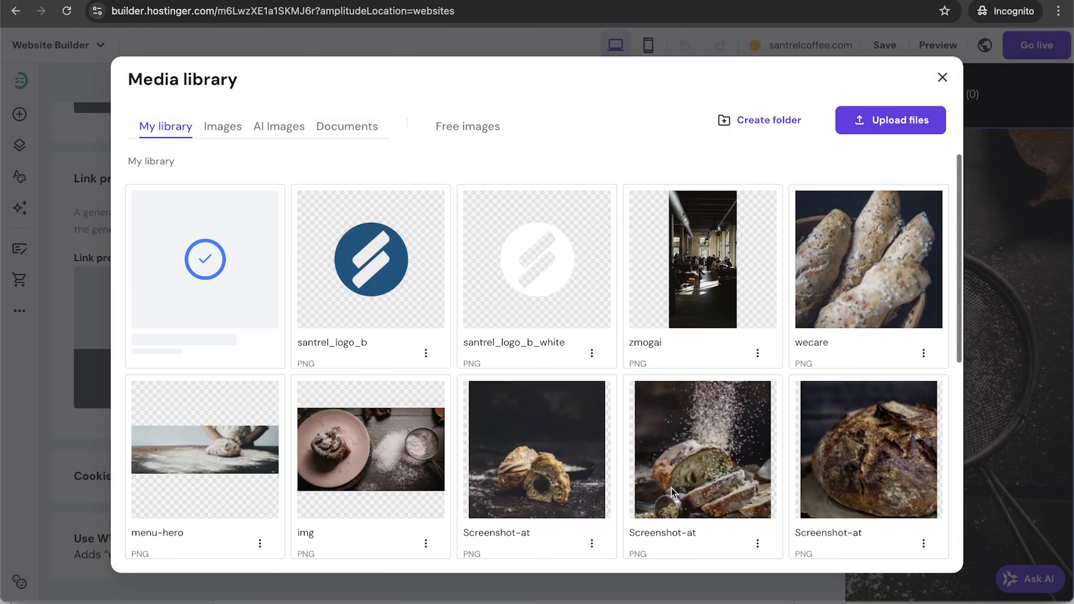
{"action": "left_click", "coordinate": [209, 254]}
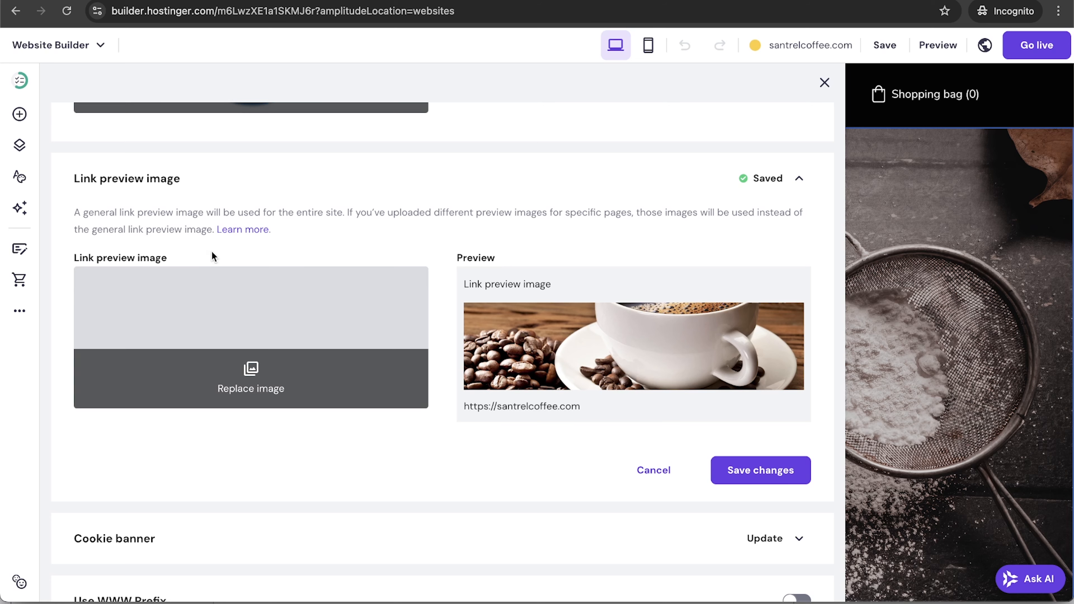
{"action": "left_click", "coordinate": [756, 472]}
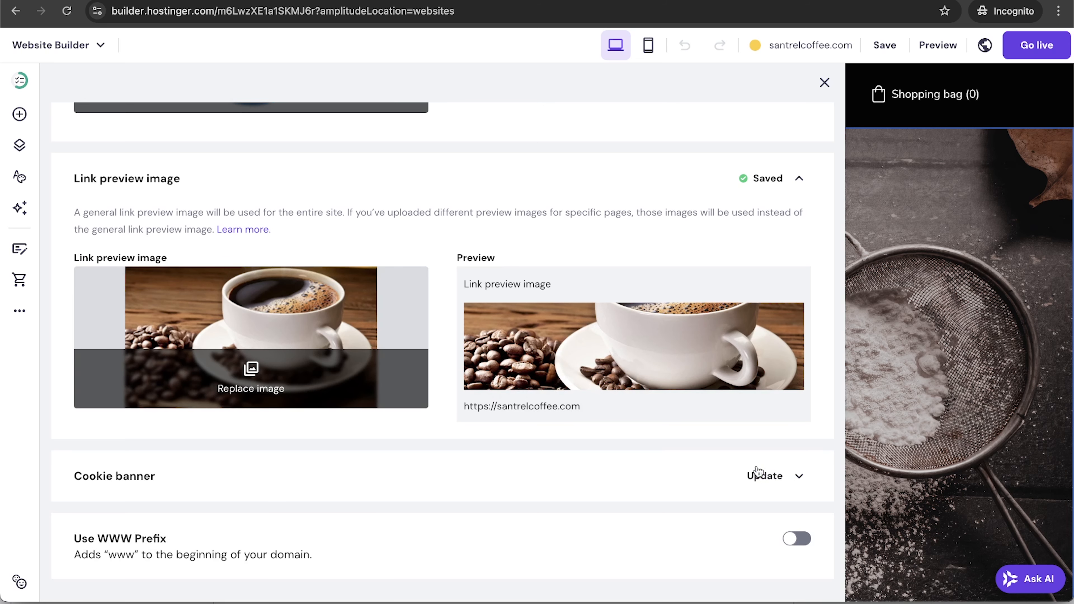
Glance at the cookie banner settings, then close the general settings panel.
{"action": "left_click", "coordinate": [796, 478]}
{"action": "scroll", "coordinate": [561, 477], "scroll_direction": "down", "scroll_amount": 5}
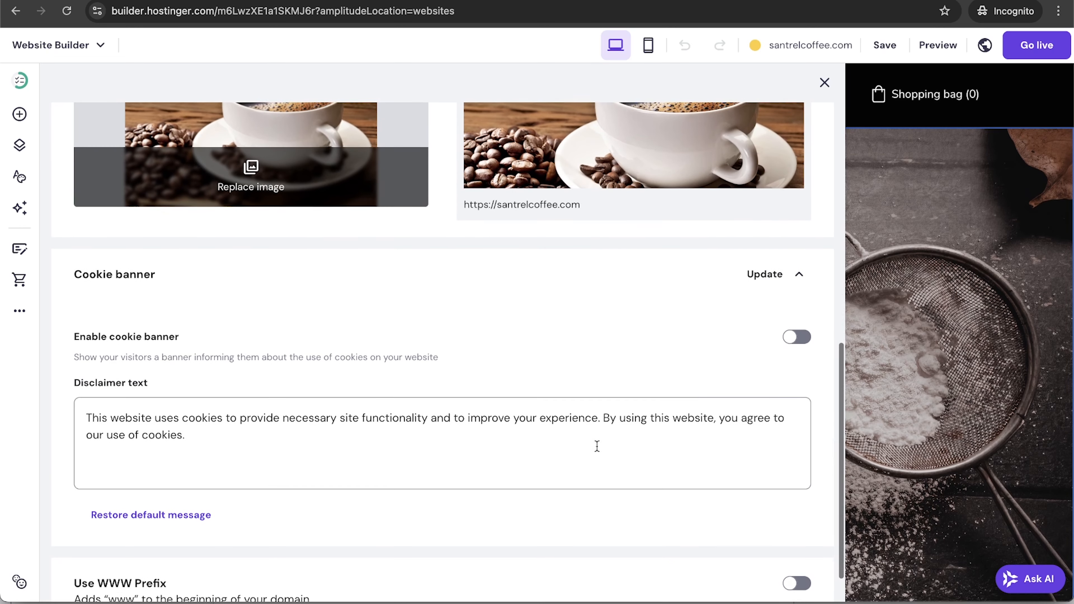
{"action": "left_click", "coordinate": [799, 277]}
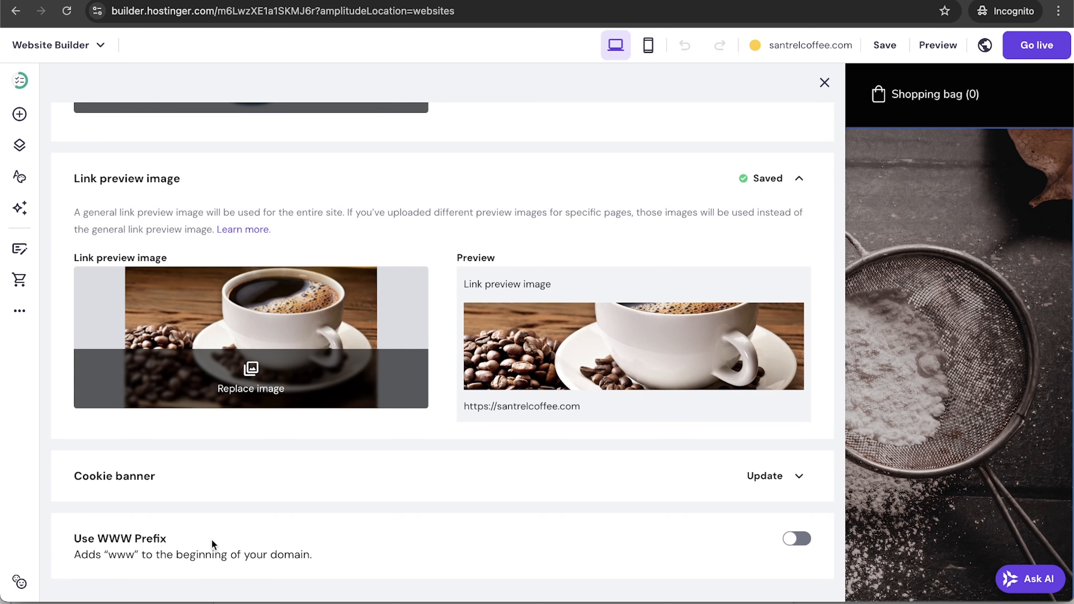
{"action": "scroll", "coordinate": [591, 534], "scroll_direction": "up", "scroll_amount": 7}
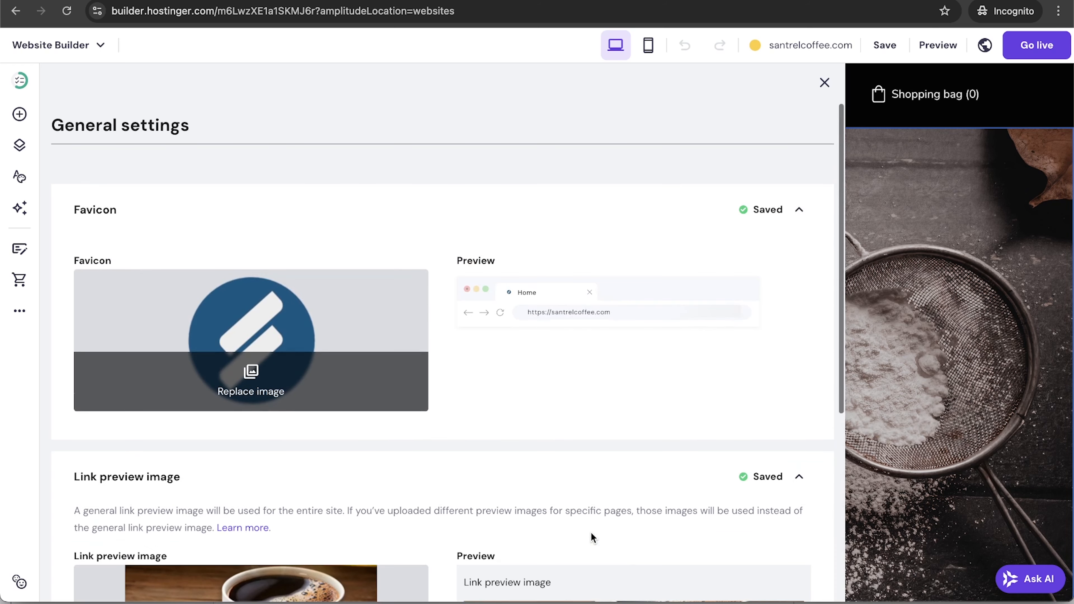
{"action": "left_click", "coordinate": [824, 83]}
Expand Google Analytics under site Integrations, then search Google for 'google analytics'.
{"action": "left_click", "coordinate": [19, 311]}
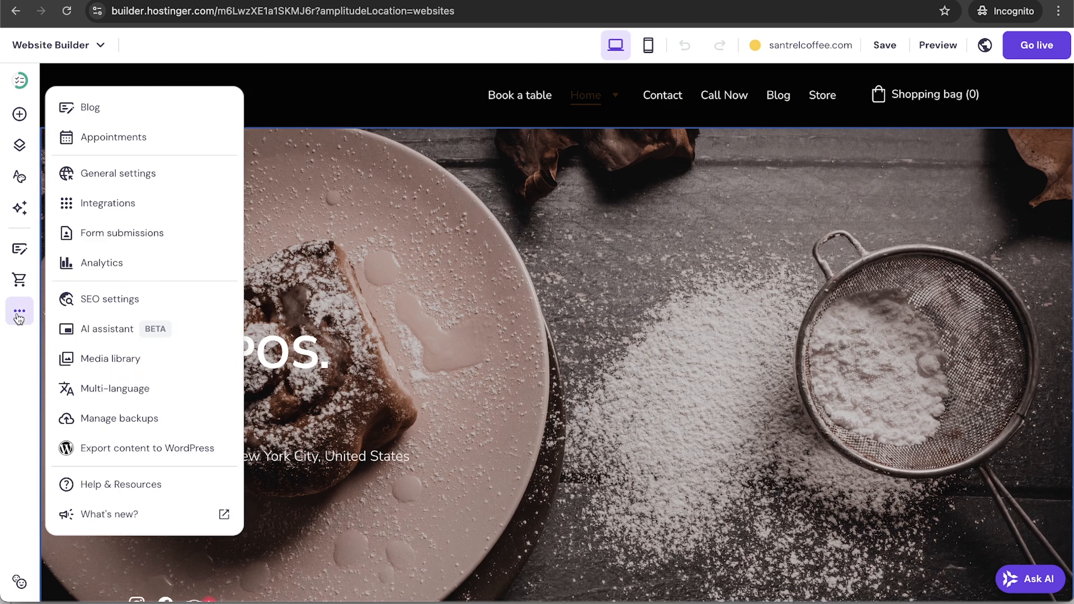
{"action": "left_click", "coordinate": [161, 206]}
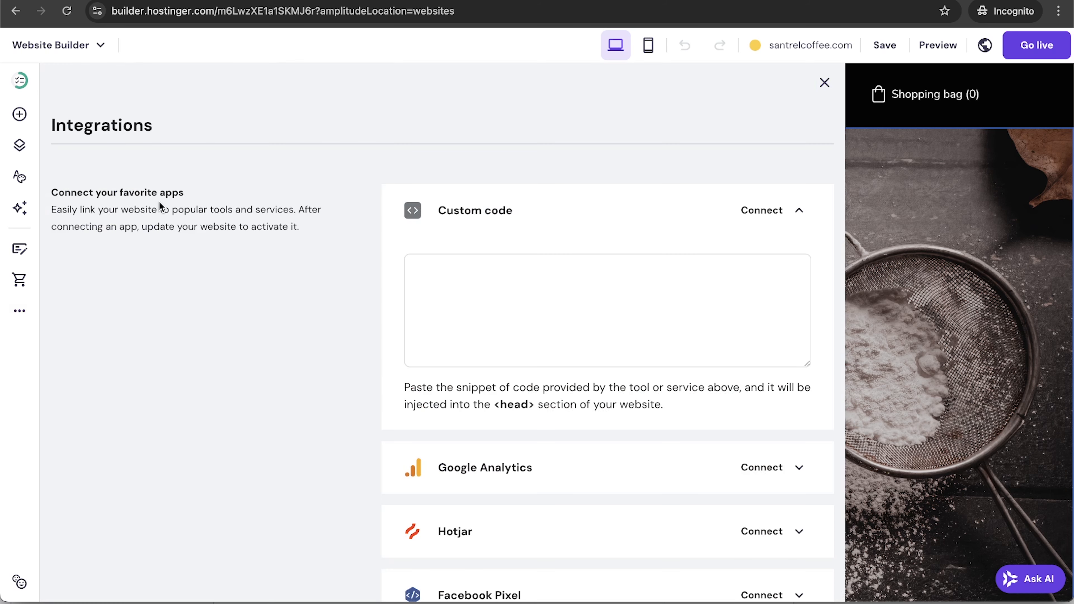
{"action": "scroll", "coordinate": [354, 386], "scroll_direction": "down", "scroll_amount": 5}
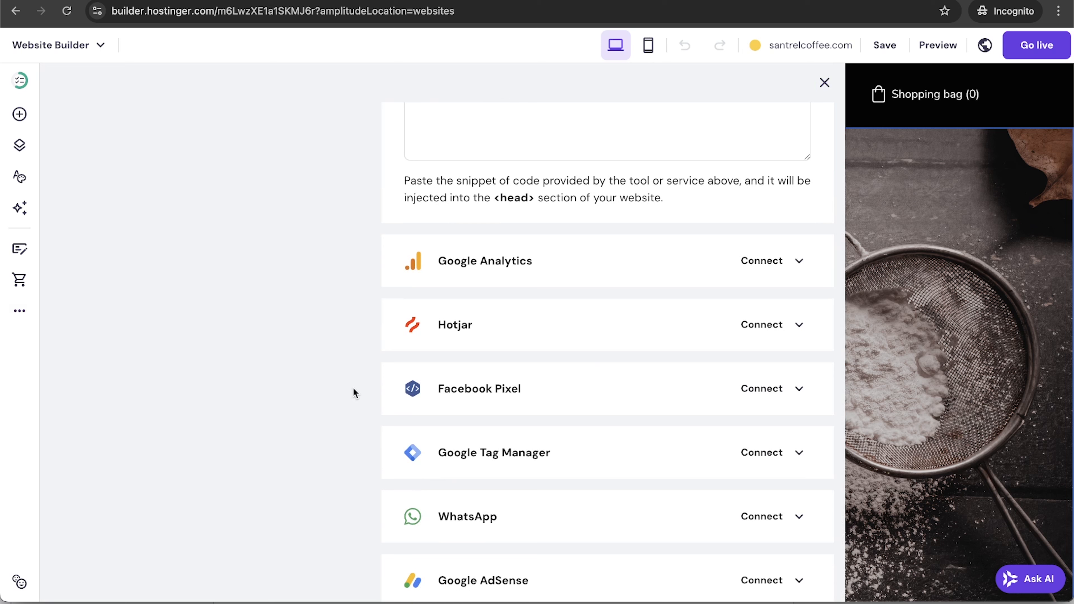
{"action": "left_click", "coordinate": [806, 264]}
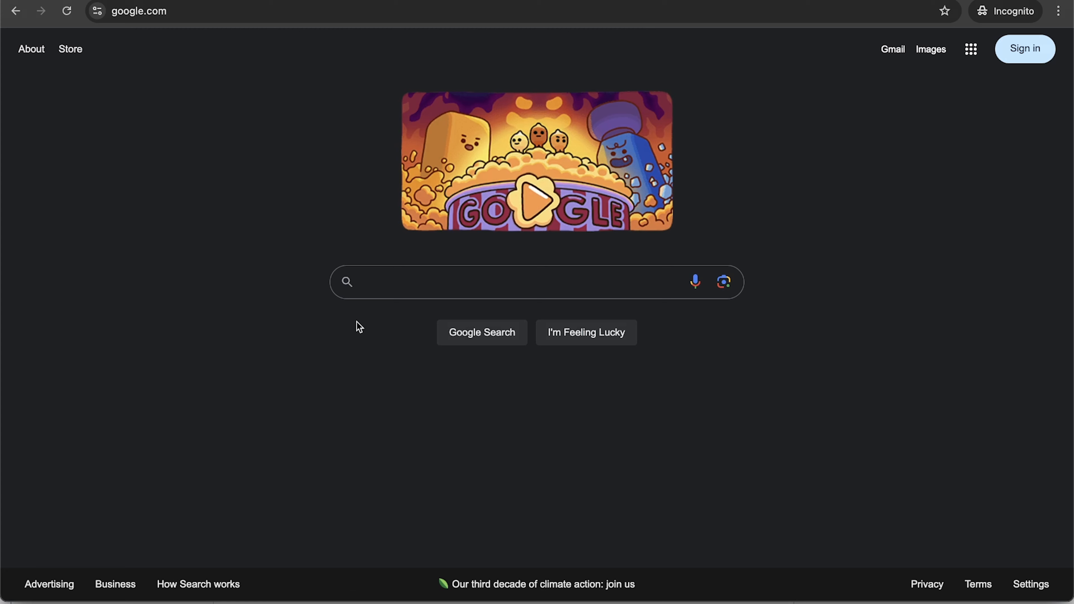
{"action": "type", "text": "google analytics"}
{"action": "key", "text": "Return"}
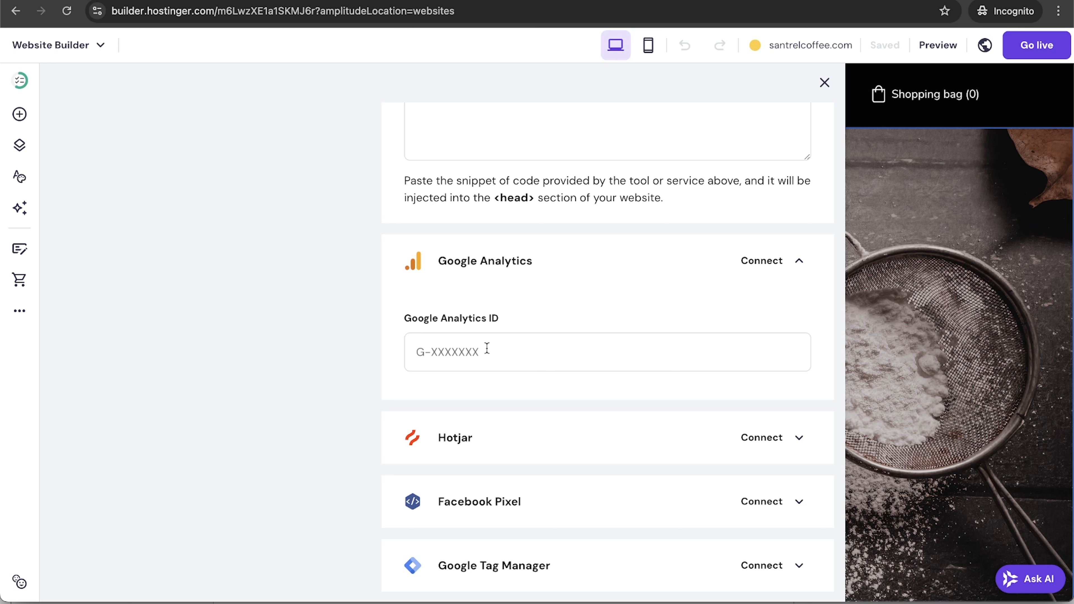
Back in the builder, click into the empty Google Analytics ID field.
{"action": "left_click", "coordinate": [476, 365]}
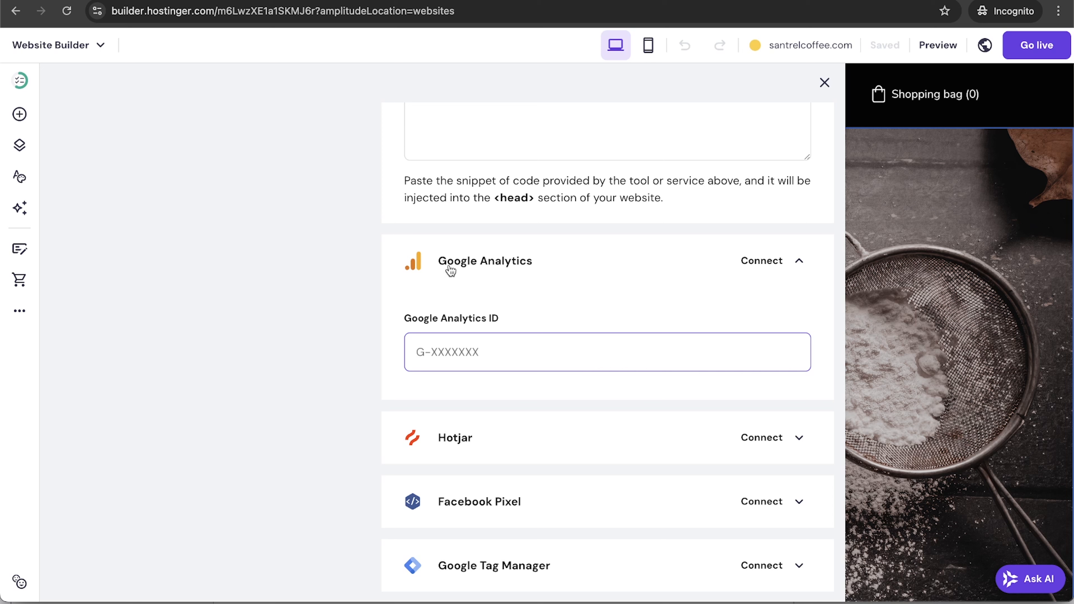
Look over the Facebook Pixel, Google AdSense and Custom code integrations, then bring up the extra site tools.
{"action": "scroll", "coordinate": [568, 340], "scroll_direction": "down", "scroll_amount": 3}
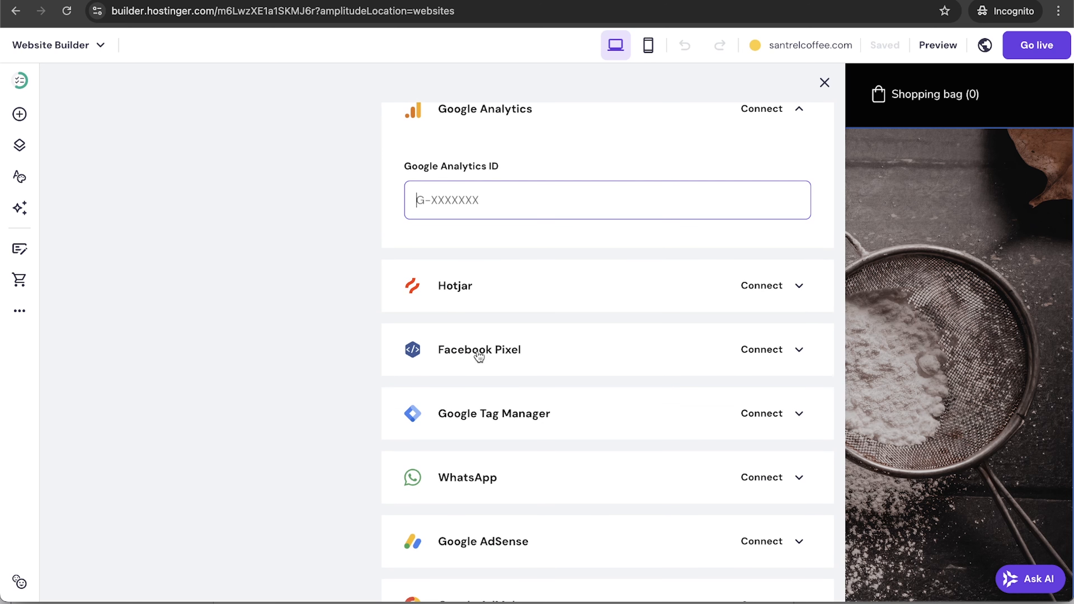
{"action": "left_click", "coordinate": [798, 357]}
{"action": "left_click", "coordinate": [569, 432]}
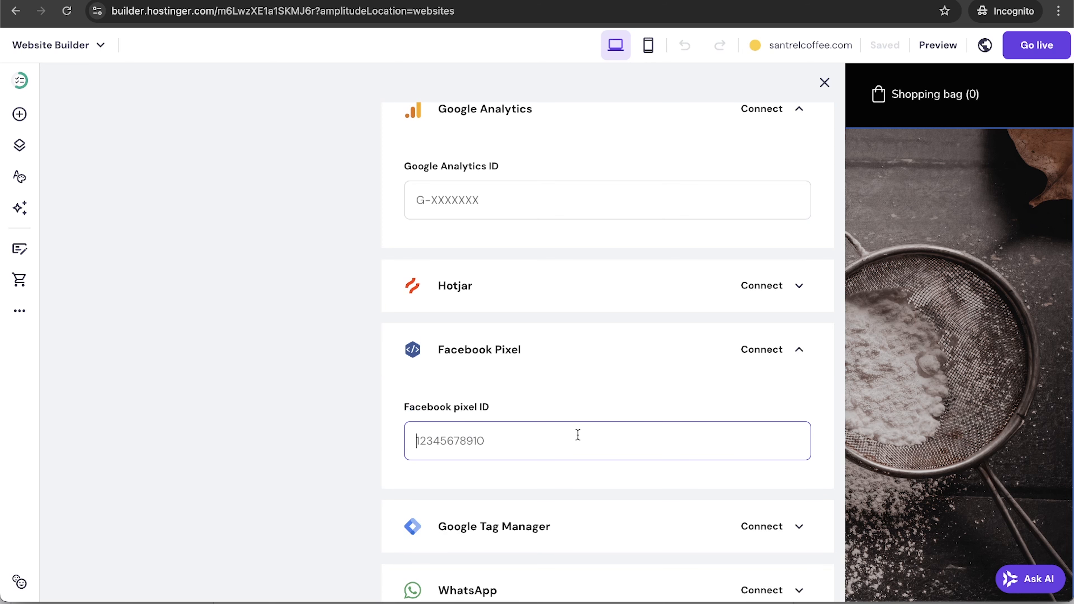
{"action": "scroll", "coordinate": [577, 434], "scroll_direction": "down", "scroll_amount": 2}
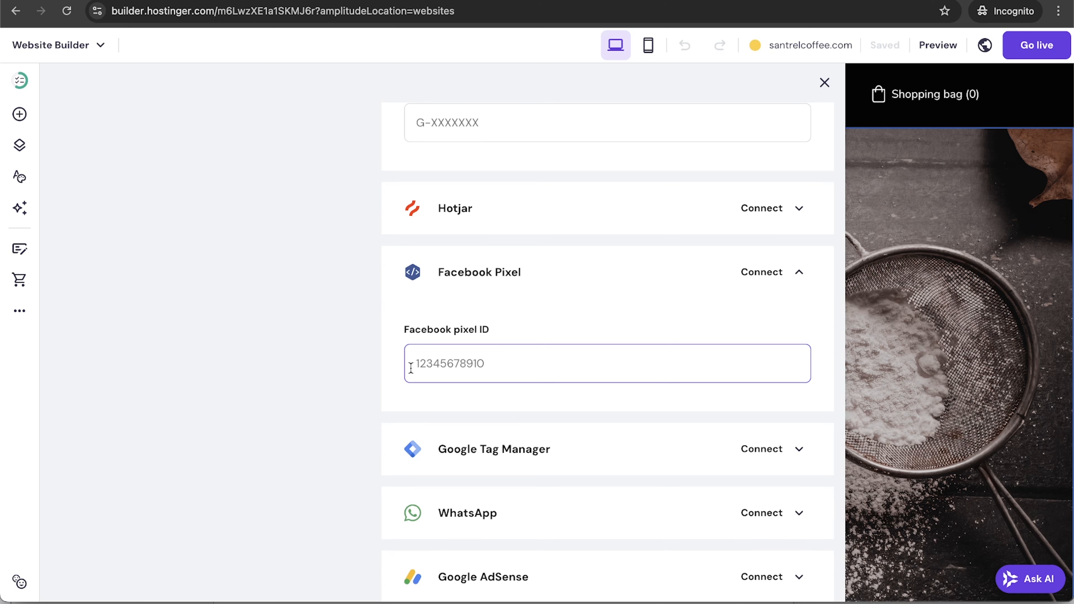
{"action": "scroll", "coordinate": [410, 367], "scroll_direction": "down", "scroll_amount": 2}
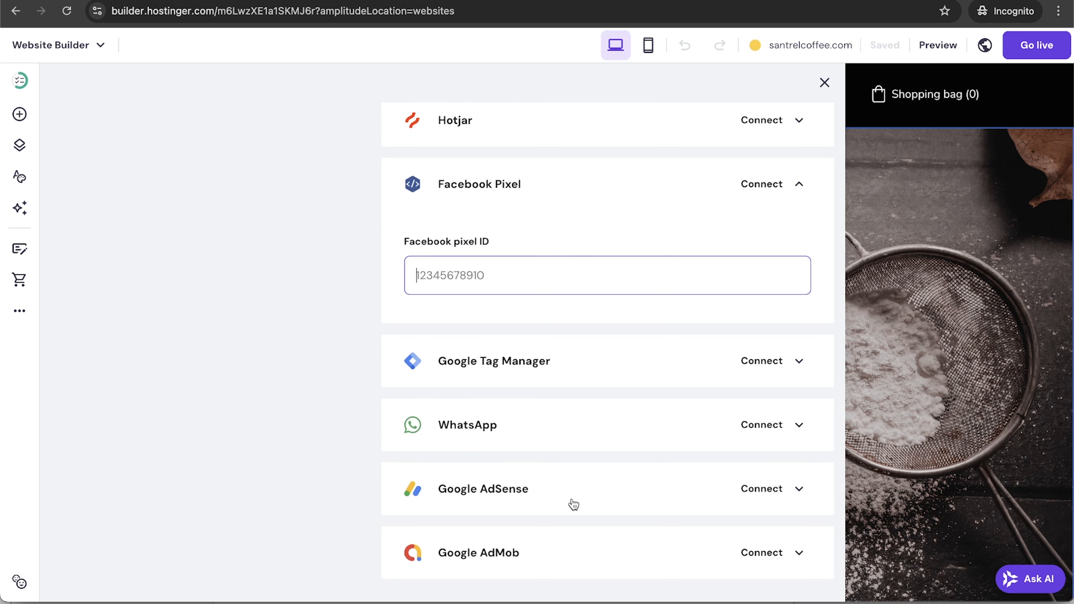
{"action": "left_click", "coordinate": [798, 489]}
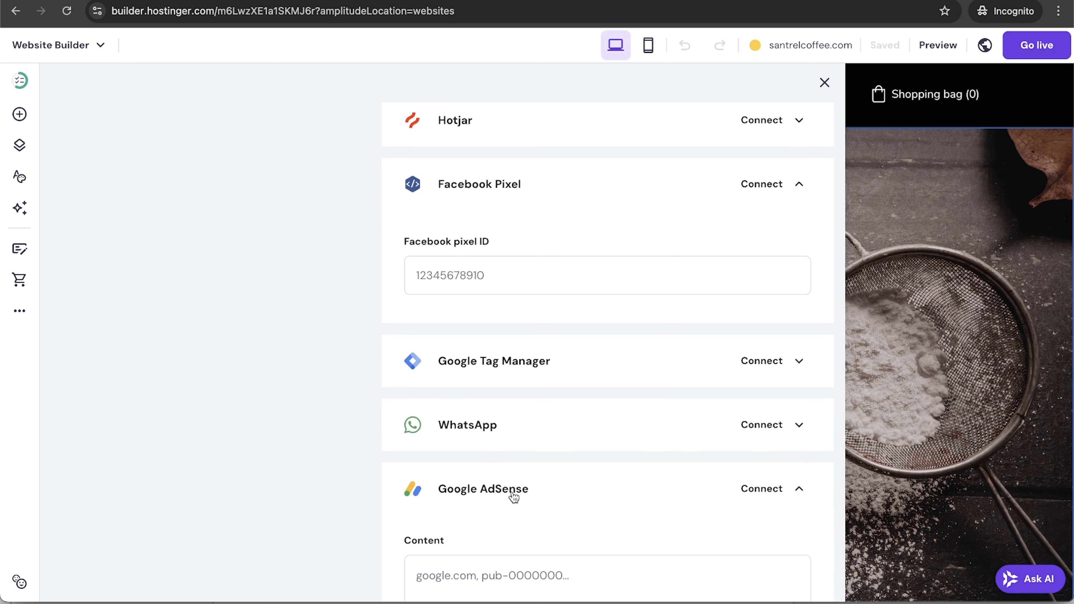
{"action": "scroll", "coordinate": [511, 492], "scroll_direction": "down", "scroll_amount": 3}
{"action": "scroll", "coordinate": [495, 460], "scroll_direction": "down", "scroll_amount": 4}
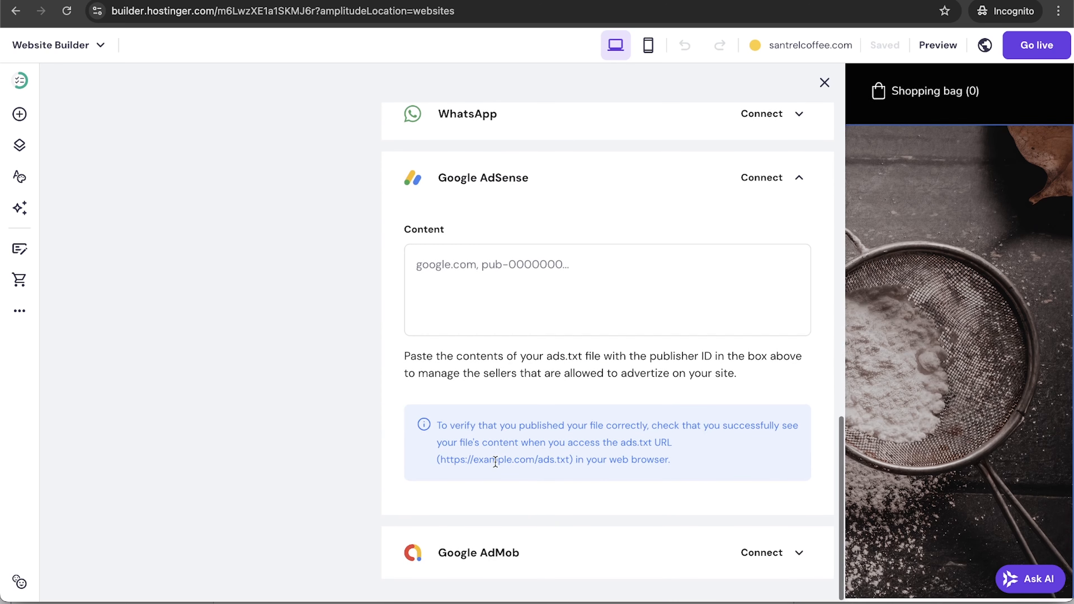
{"action": "scroll", "coordinate": [494, 461], "scroll_direction": "up", "scroll_amount": 11}
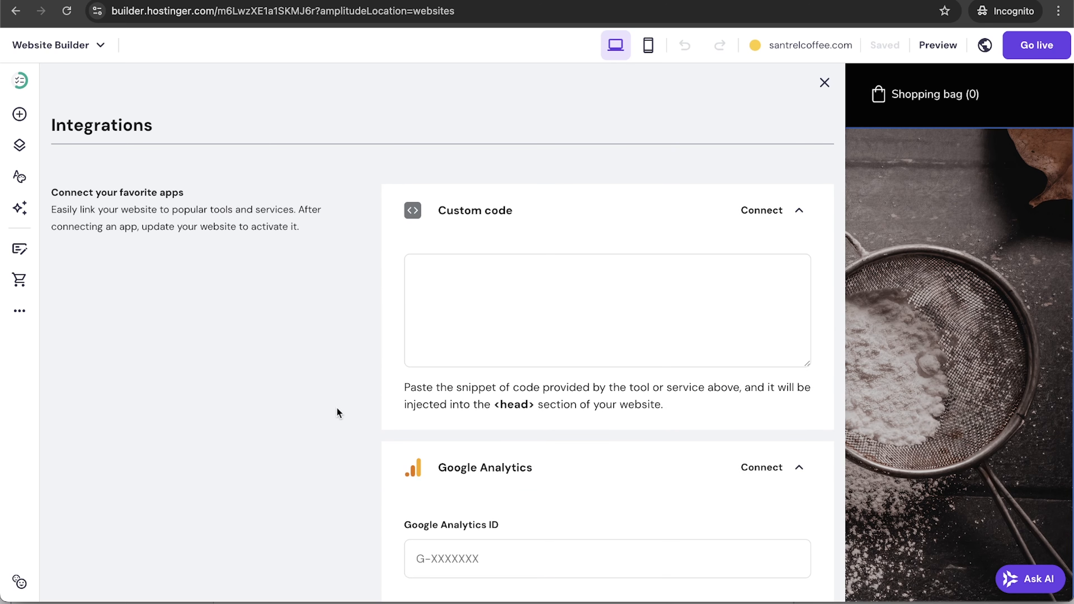
{"action": "left_click", "coordinate": [20, 311]}
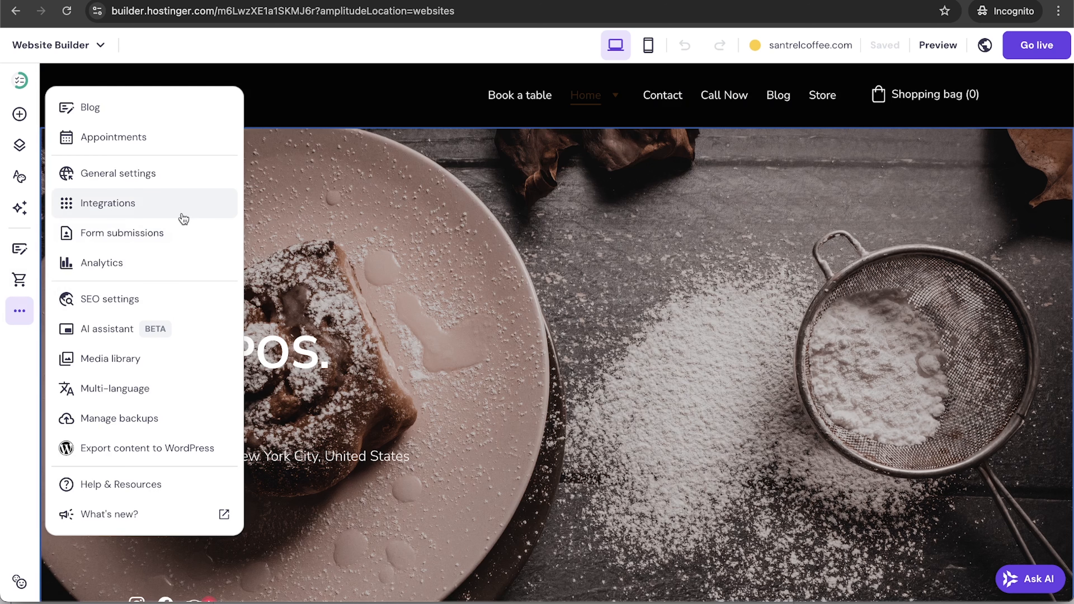
{"action": "left_click", "coordinate": [180, 233]}
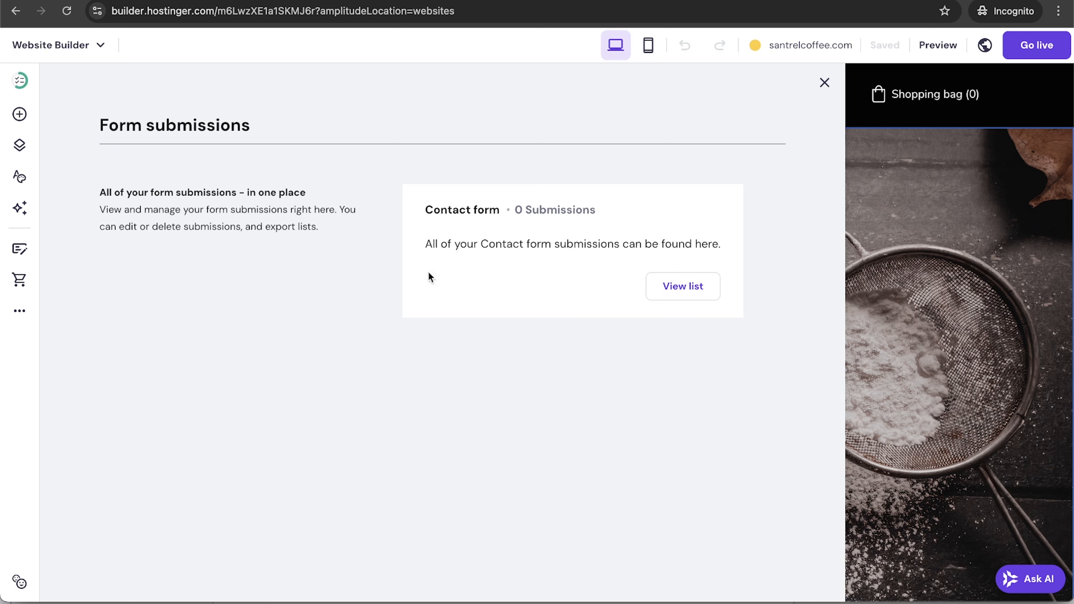
{"action": "left_click", "coordinate": [20, 313]}
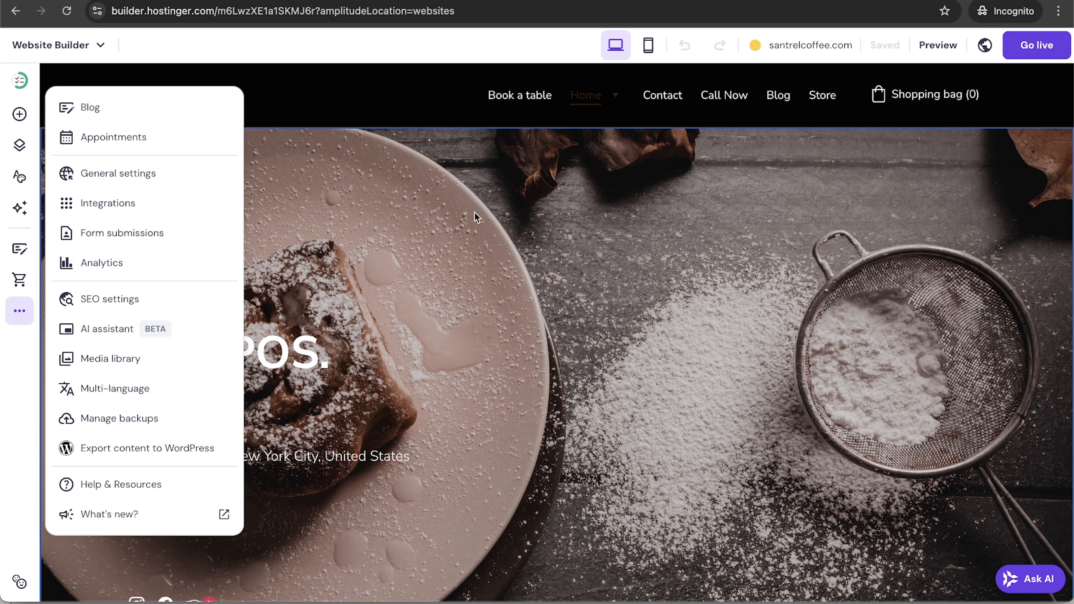
{"action": "left_click", "coordinate": [445, 244]}
{"action": "left_click", "coordinate": [19, 114]}
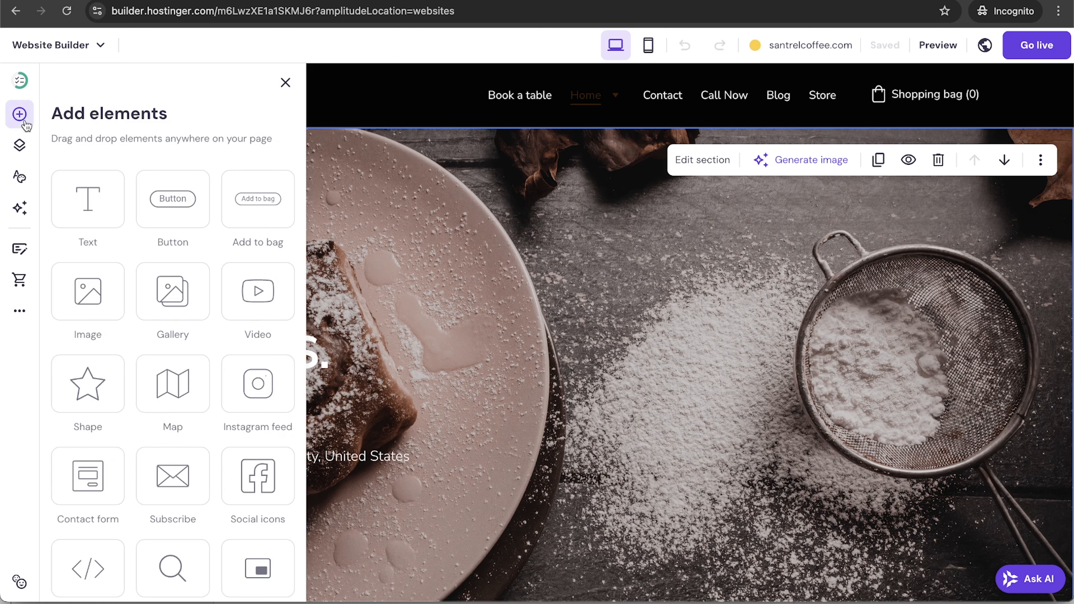
{"action": "scroll", "coordinate": [96, 537], "scroll_direction": "down", "scroll_amount": 2}
{"action": "left_click_drag", "start_coordinate": [96, 537], "coordinate": [584, 428]}
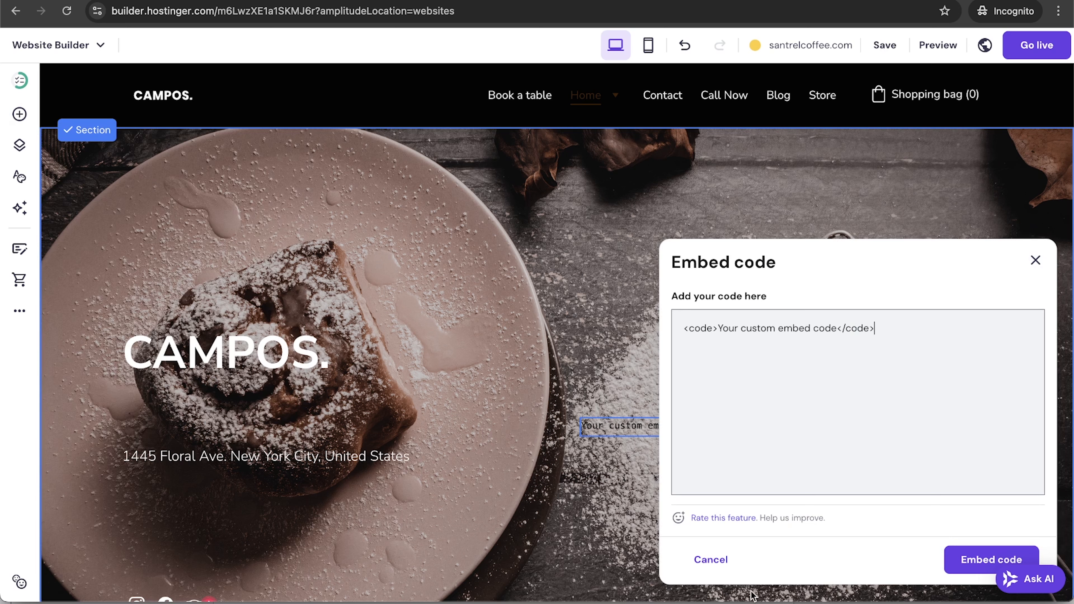
{"action": "left_click", "coordinate": [714, 560]}
{"action": "left_click", "coordinate": [722, 387]}
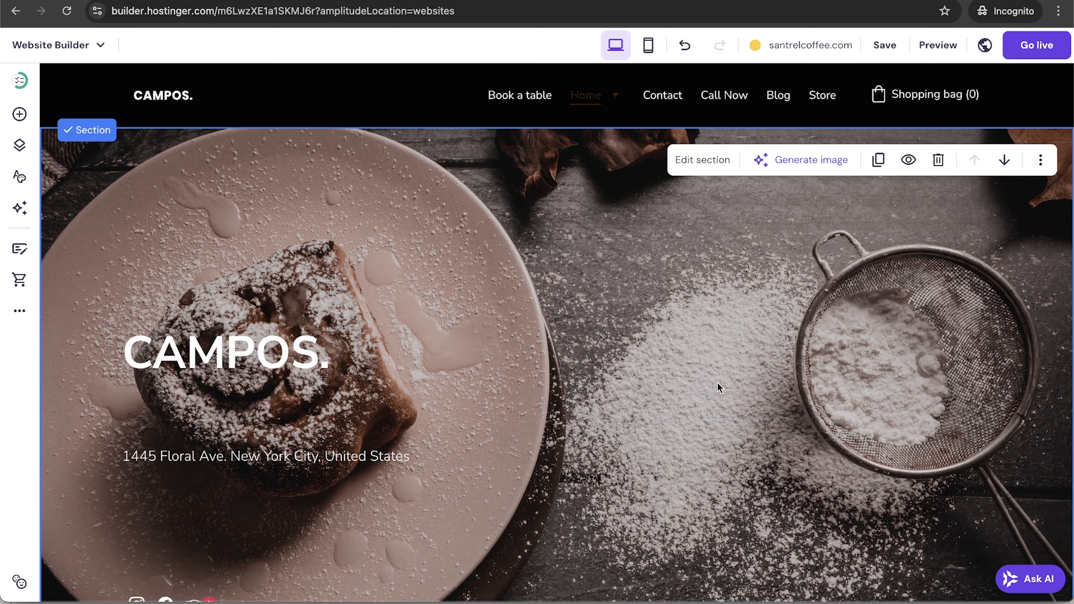
{"action": "left_click", "coordinate": [25, 310]}
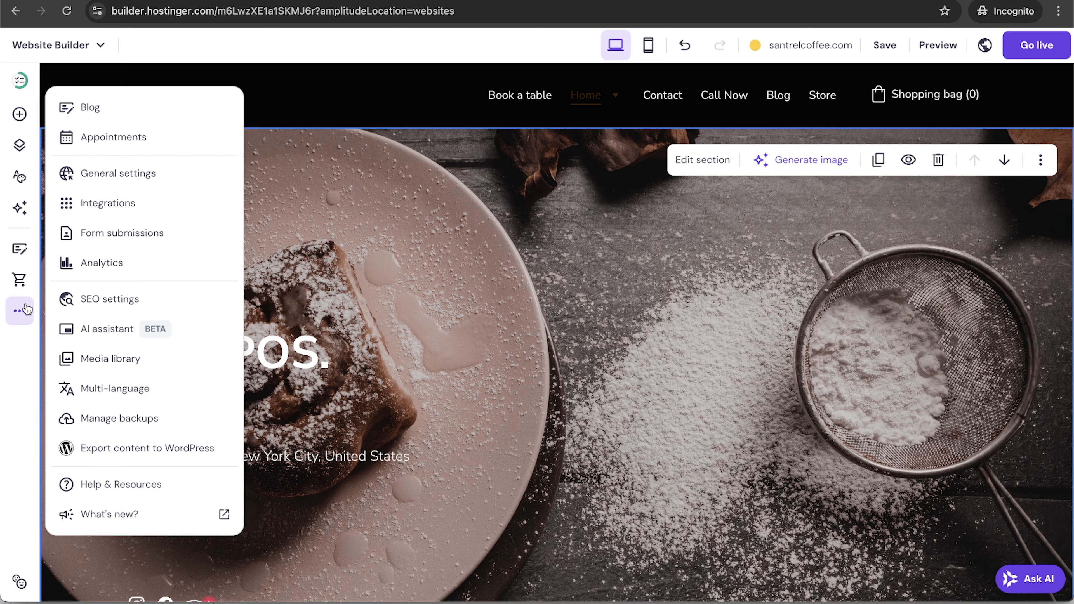
Check visitor analytics, save and publish the site live, then choose Connect for the domain.
{"action": "left_click", "coordinate": [126, 262]}
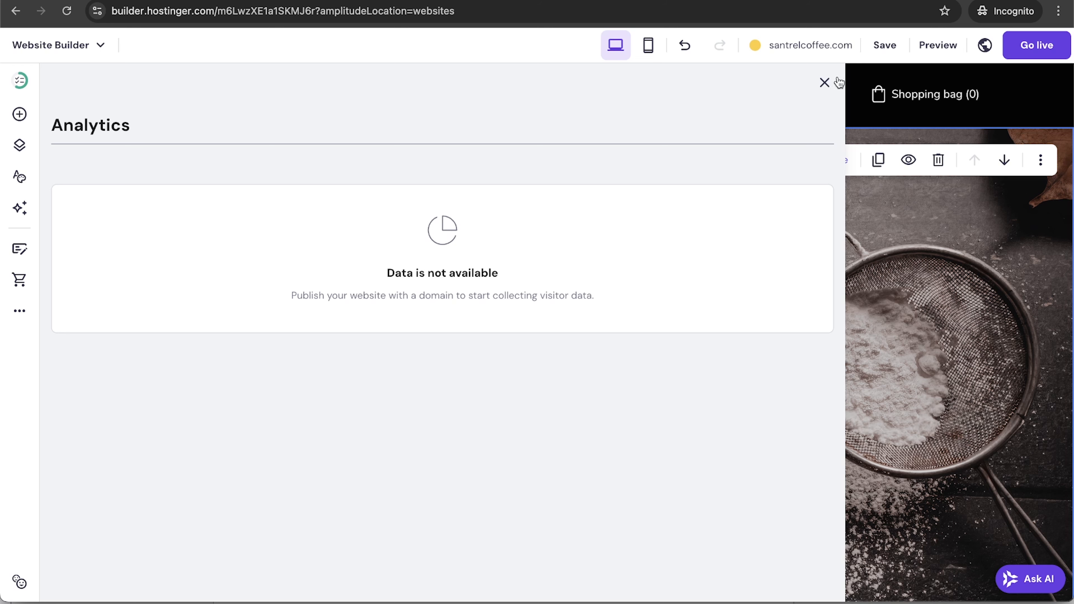
{"action": "left_click", "coordinate": [824, 82]}
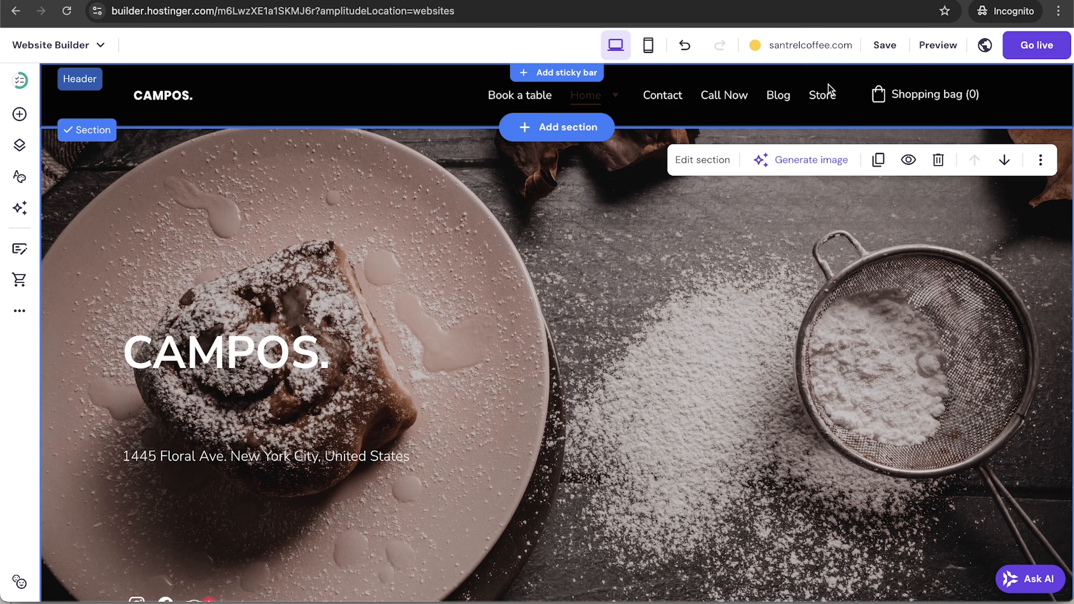
{"action": "left_click", "coordinate": [887, 50]}
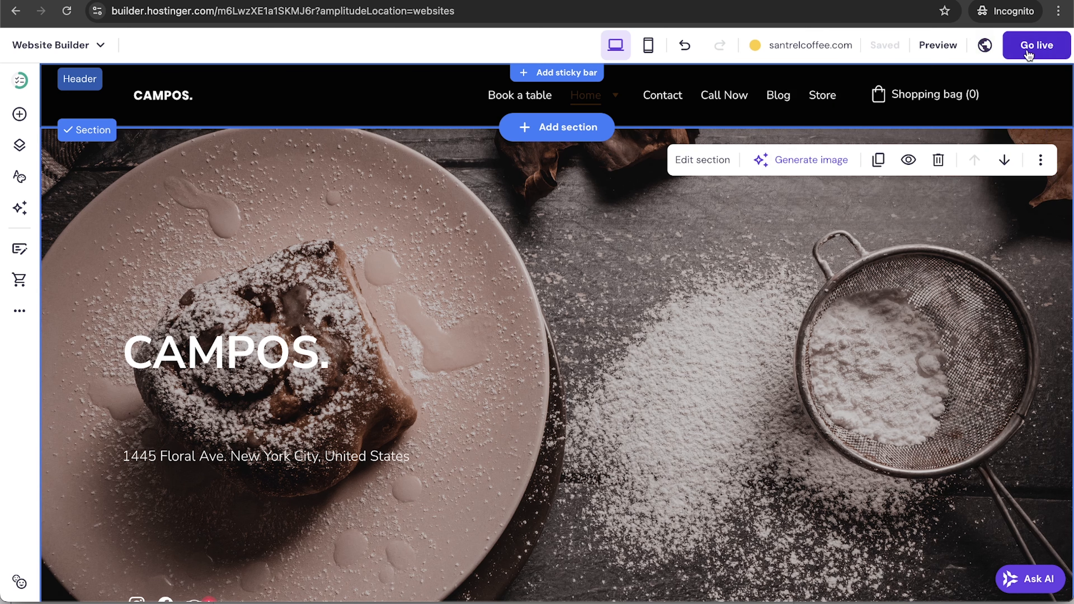
{"action": "left_click", "coordinate": [1041, 49]}
{"action": "left_click", "coordinate": [1042, 46]}
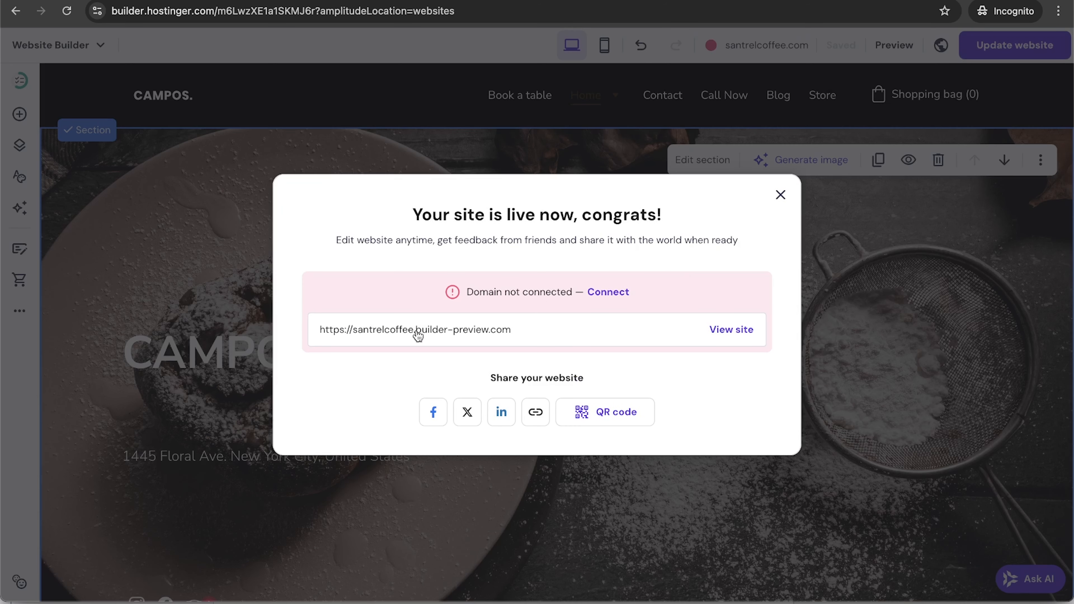
{"action": "left_click", "coordinate": [613, 299]}
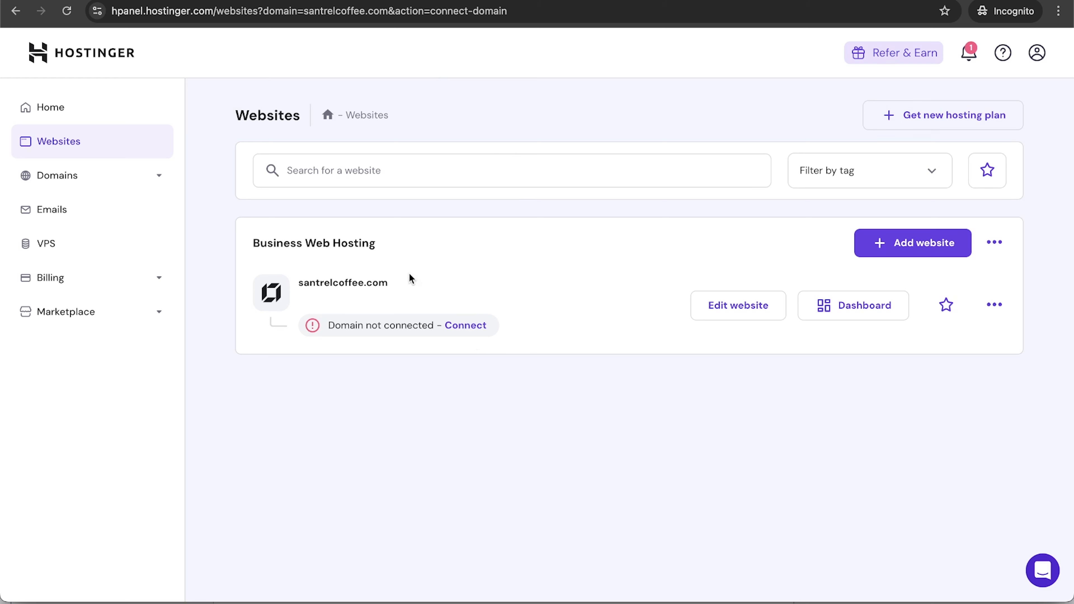
Copy santrelcoffee.com and load the live CAMPOS site in a new tab.
{"action": "left_click_drag", "start_coordinate": [391, 282], "coordinate": [293, 292]}
{"action": "key", "text": "ctrl+c"}
{"action": "key", "text": "ctrl+t"}
{"action": "key", "text": "ctrl+v"}
{"action": "key", "text": "Return"}
{"action": "scroll", "coordinate": [773, 329], "scroll_direction": "down", "scroll_amount": 15}
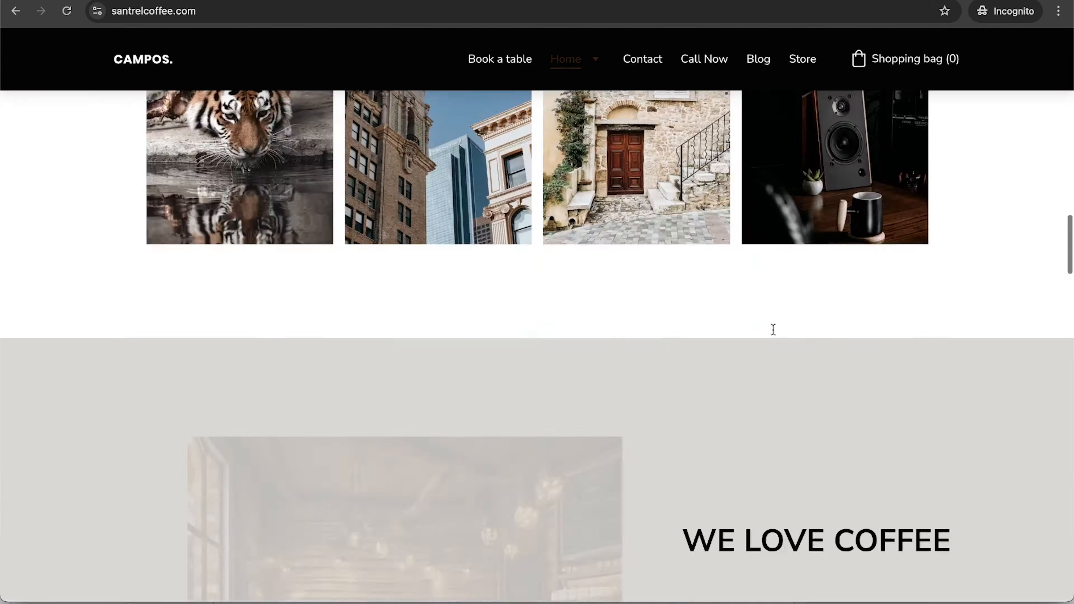
{"action": "scroll", "coordinate": [772, 329], "scroll_direction": "up", "scroll_amount": 15}
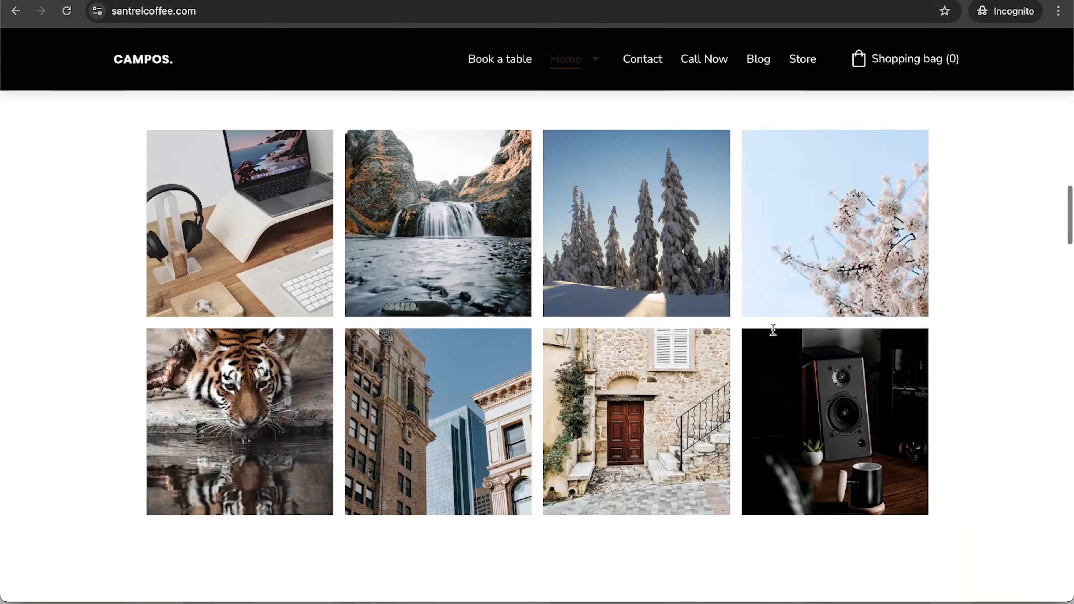
Return to hPanel's Websites tab and go back to the website editor.
{"action": "key", "text": "ctrl+shift+Tab"}
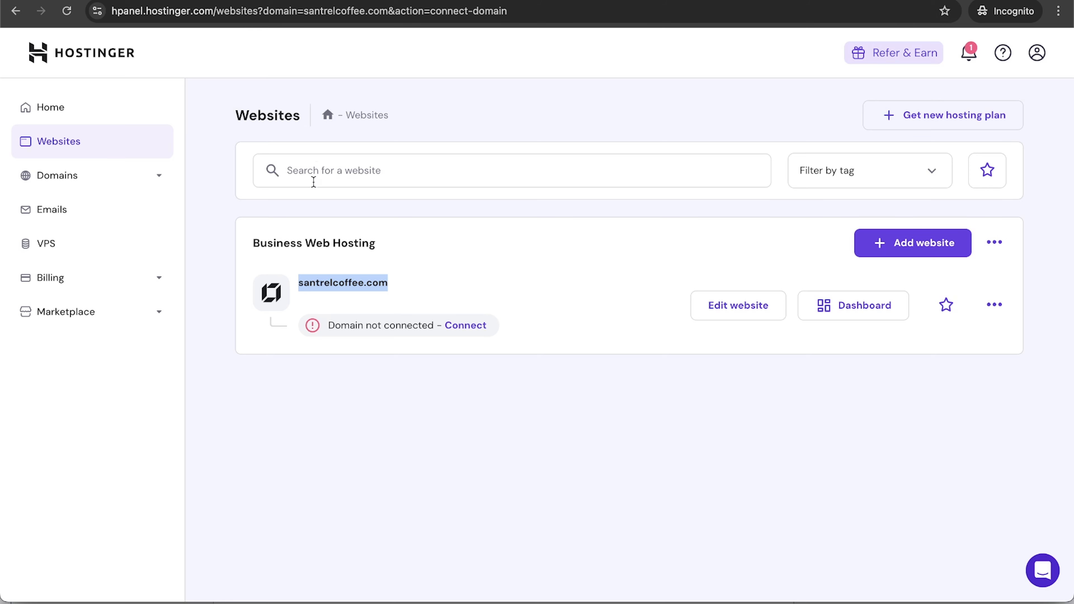
{"action": "left_click", "coordinate": [532, 339]}
{"action": "left_click", "coordinate": [15, 10]}
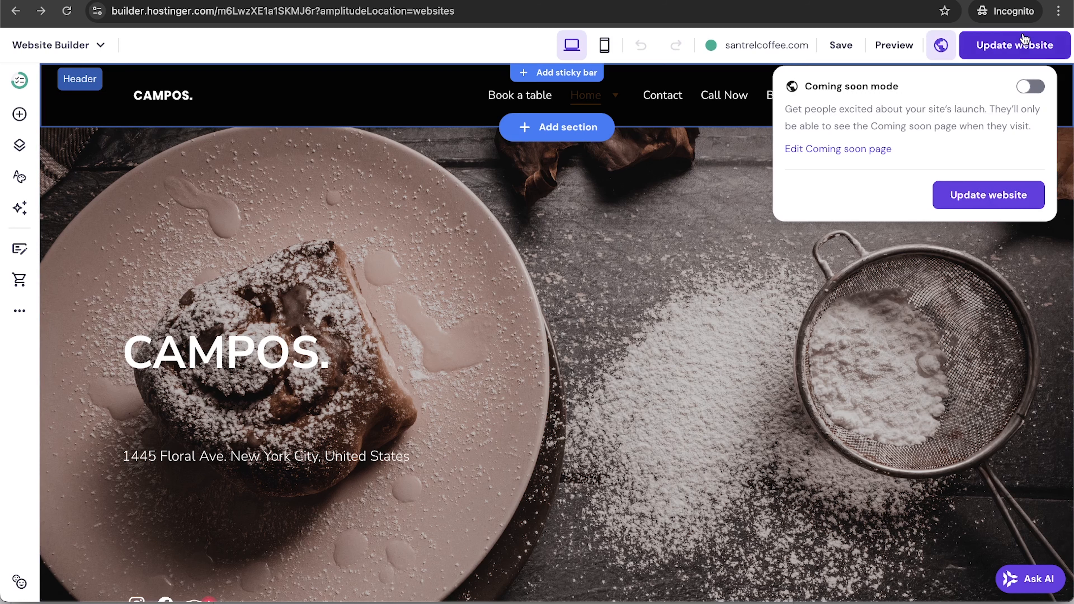
In mobile view, hide the home-bakes tagline heading on mobile only.
{"action": "left_click", "coordinate": [604, 44]}
{"action": "scroll", "coordinate": [609, 277], "scroll_direction": "down", "scroll_amount": 4}
{"action": "scroll", "coordinate": [607, 272], "scroll_direction": "up", "scroll_amount": 3}
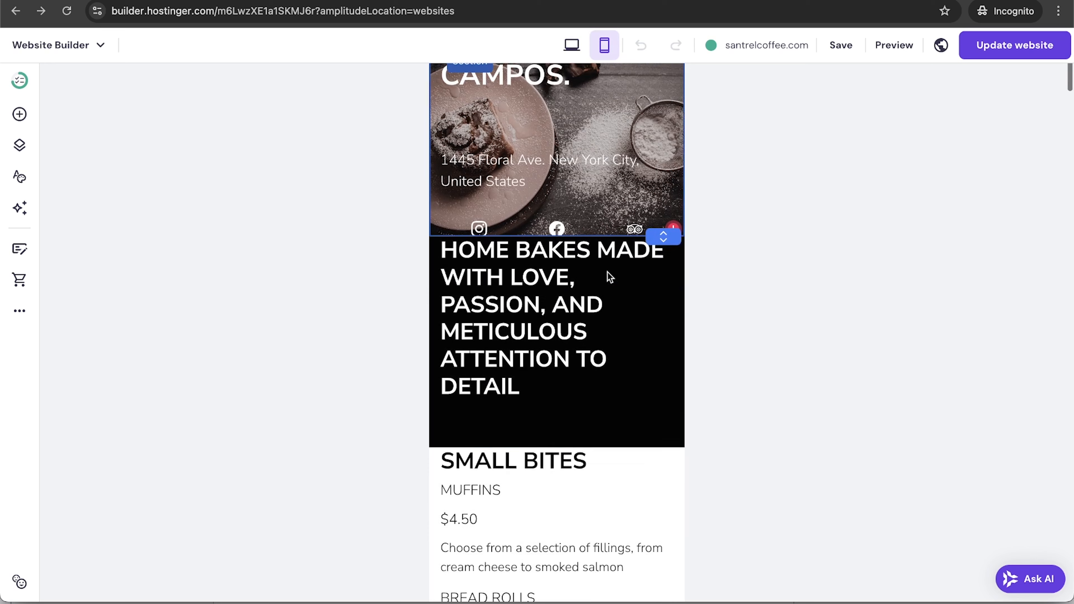
{"action": "scroll", "coordinate": [607, 272], "scroll_direction": "down", "scroll_amount": 2}
{"action": "scroll", "coordinate": [608, 273], "scroll_direction": "up", "scroll_amount": 1}
{"action": "left_click", "coordinate": [605, 271]}
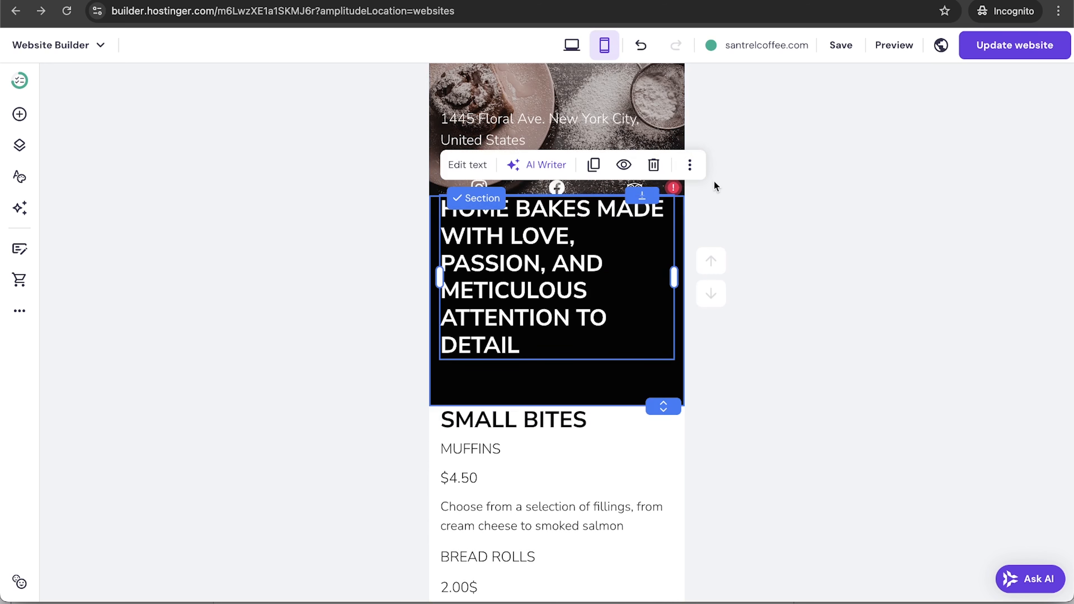
{"action": "left_click", "coordinate": [621, 165]}
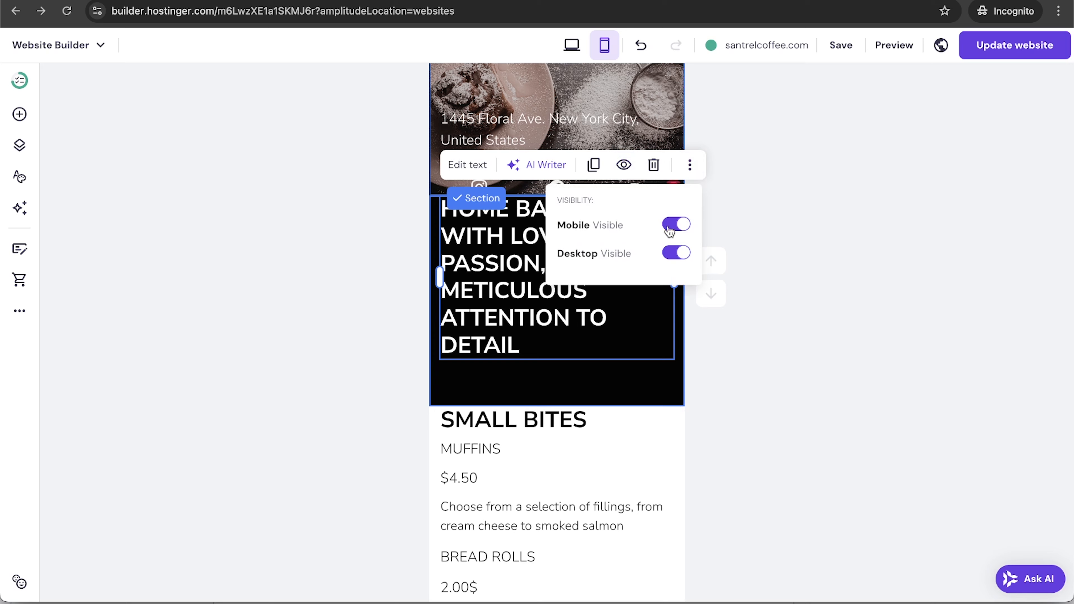
{"action": "left_click", "coordinate": [675, 224]}
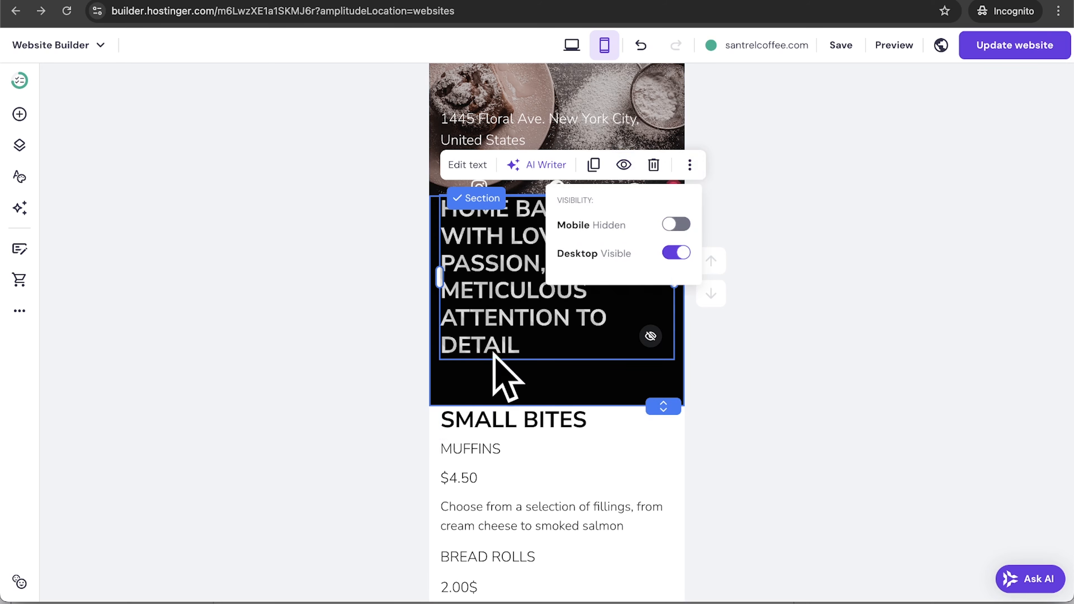
Review the mobile layout and republish the site with Update website.
{"action": "scroll", "coordinate": [793, 309], "scroll_direction": "down", "scroll_amount": 15}
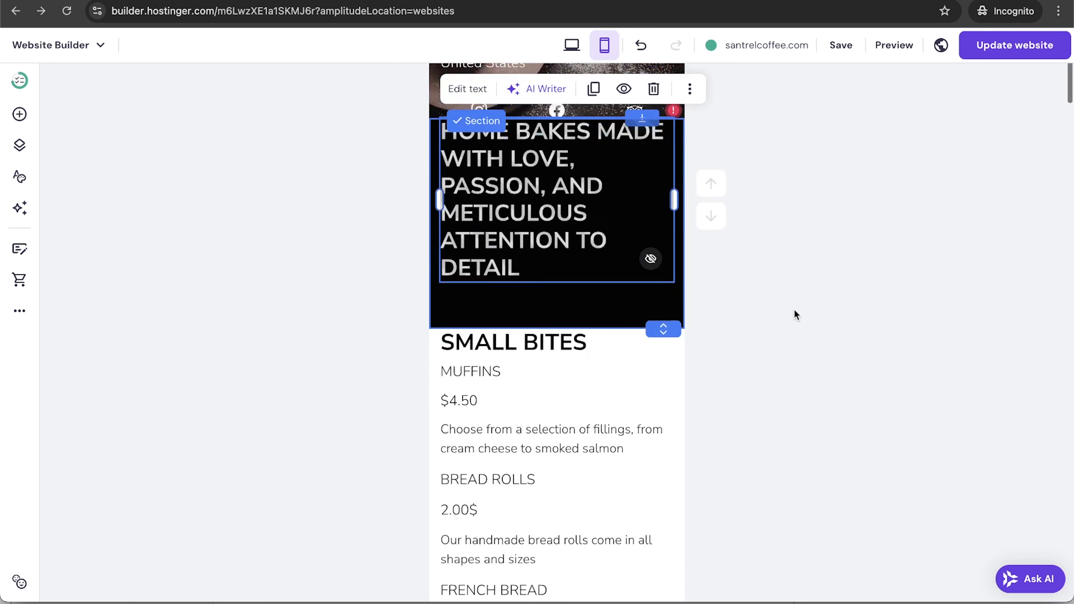
{"action": "scroll", "coordinate": [794, 309], "scroll_direction": "down", "scroll_amount": 8}
{"action": "scroll", "coordinate": [794, 309], "scroll_direction": "up", "scroll_amount": 2}
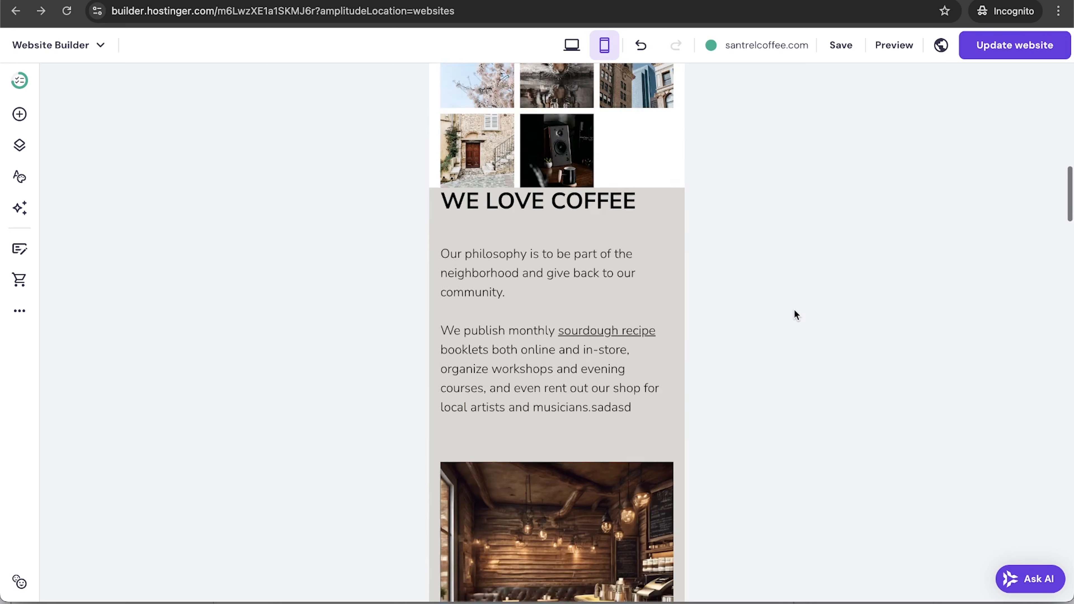
{"action": "scroll", "coordinate": [794, 309], "scroll_direction": "down", "scroll_amount": 15}
{"action": "scroll", "coordinate": [794, 313], "scroll_direction": "down", "scroll_amount": 10}
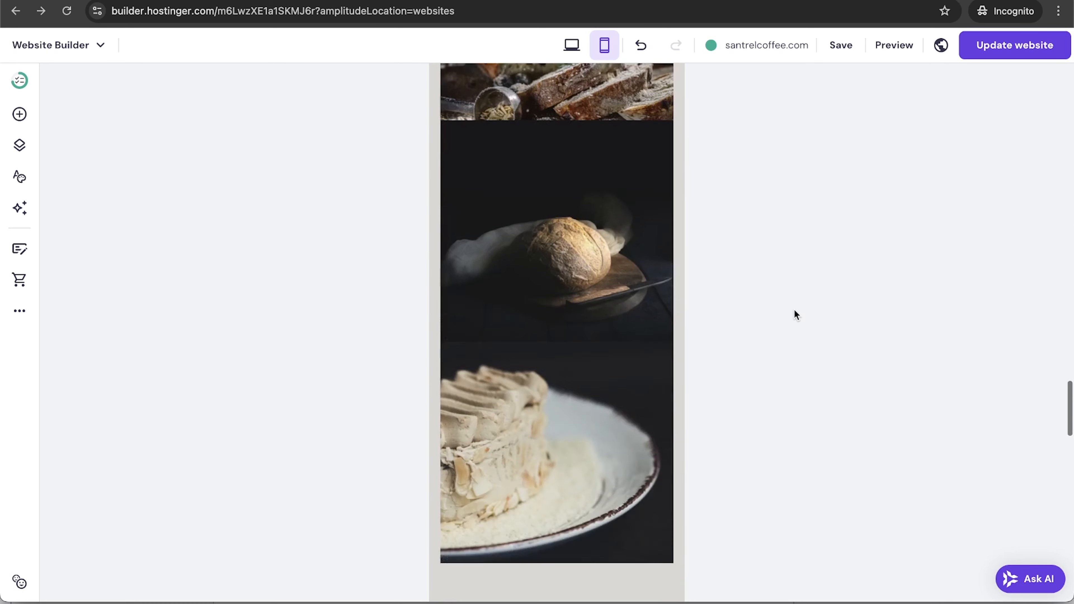
{"action": "scroll", "coordinate": [795, 313], "scroll_direction": "up", "scroll_amount": 20}
{"action": "scroll", "coordinate": [794, 308], "scroll_direction": "up", "scroll_amount": 2}
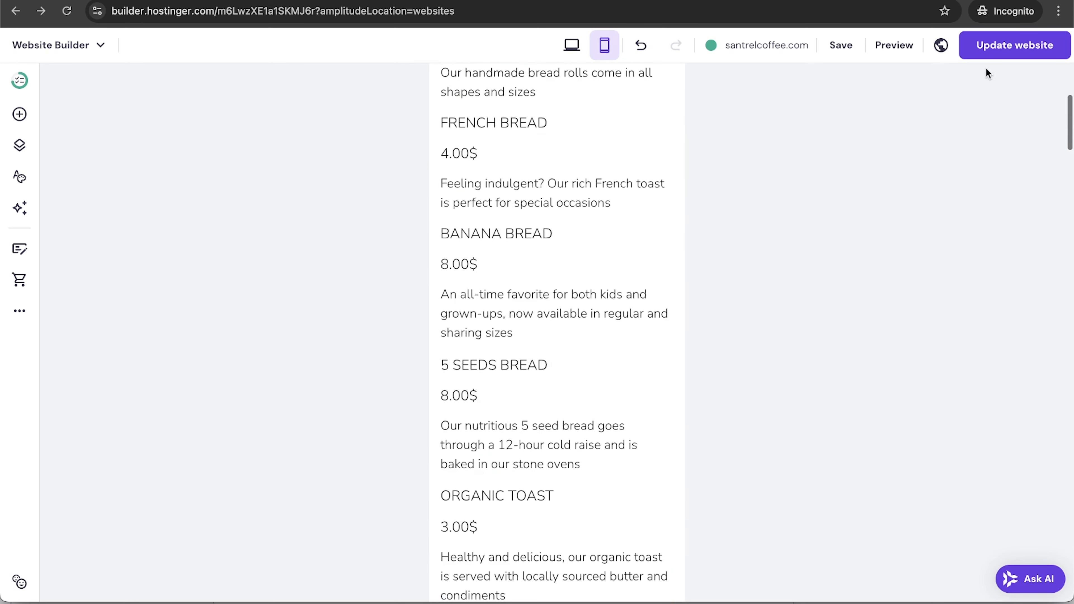
{"action": "left_click", "coordinate": [998, 55]}
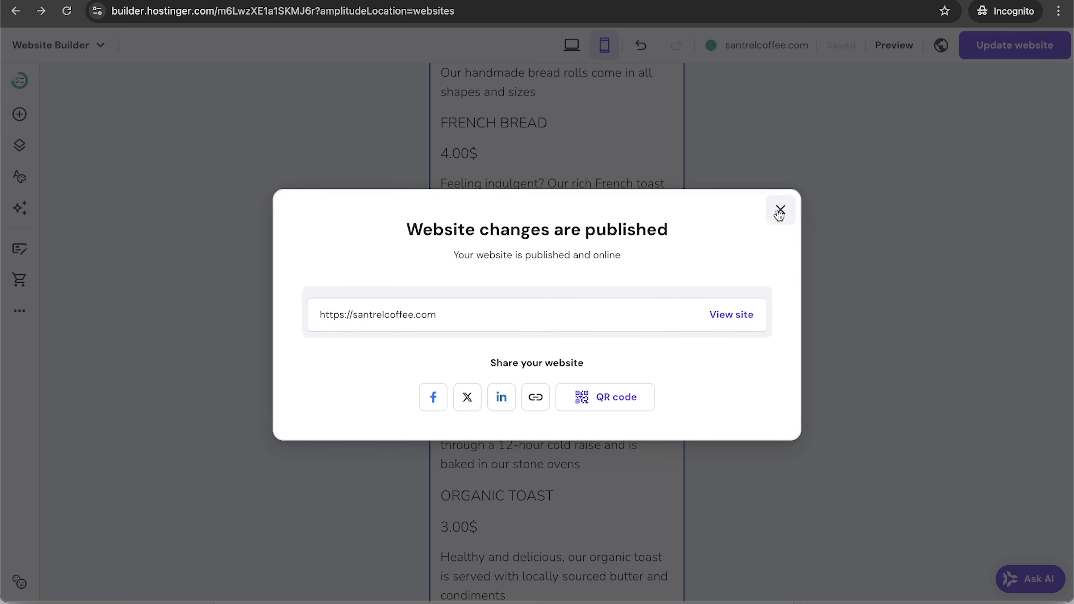
{"action": "left_click", "coordinate": [777, 209]}
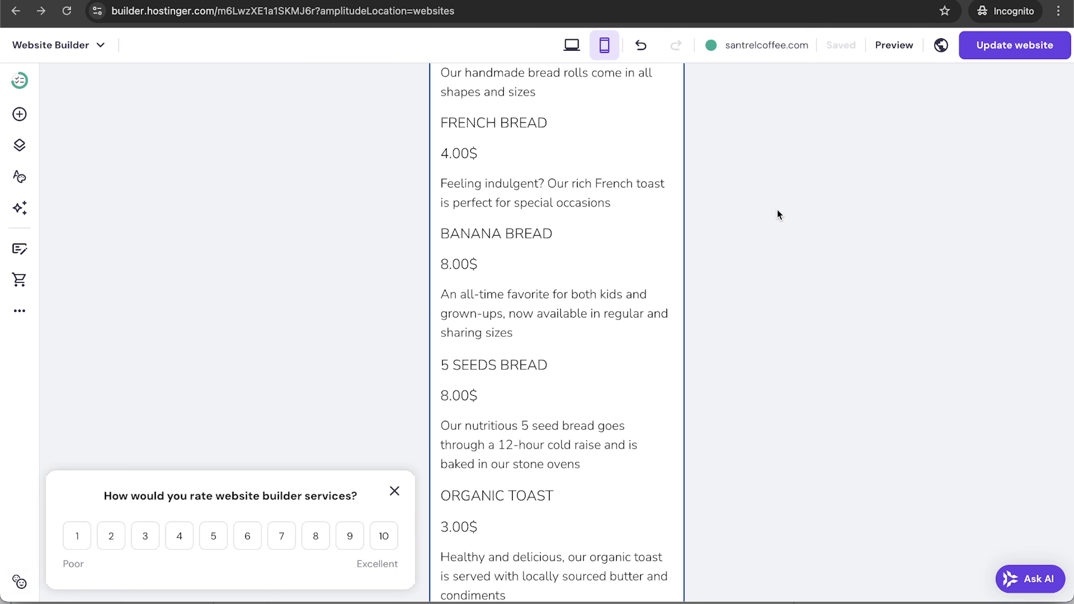
{"action": "left_click", "coordinate": [573, 45]}
{"action": "scroll", "coordinate": [578, 359], "scroll_direction": "down", "scroll_amount": 5}
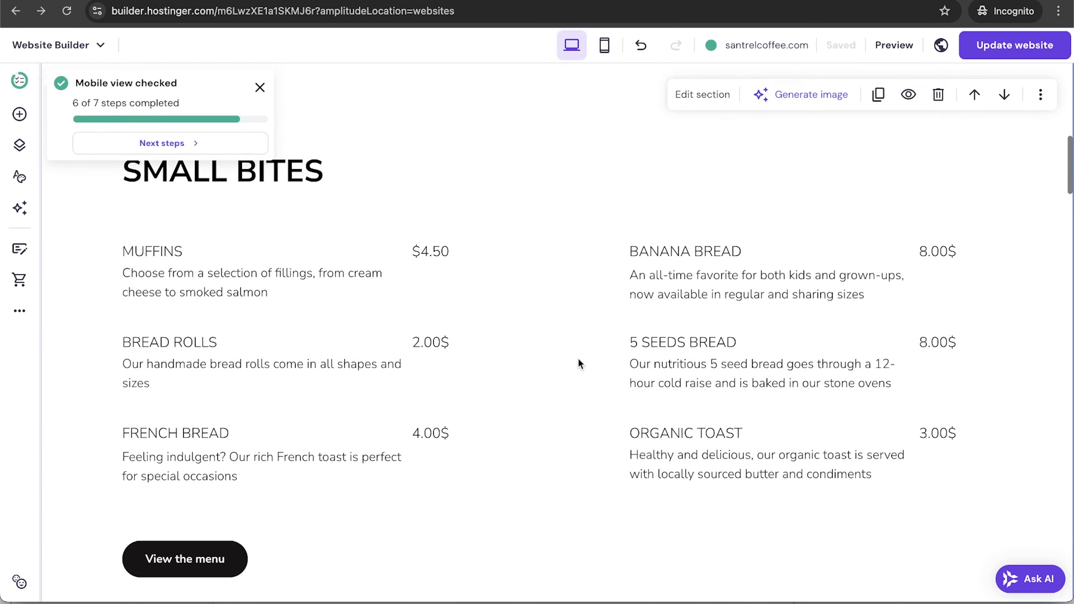
{"action": "scroll", "coordinate": [579, 360], "scroll_direction": "up", "scroll_amount": 8}
{"action": "scroll", "coordinate": [580, 363], "scroll_direction": "up", "scroll_amount": 2}
{"action": "scroll", "coordinate": [580, 364], "scroll_direction": "down", "scroll_amount": 2}
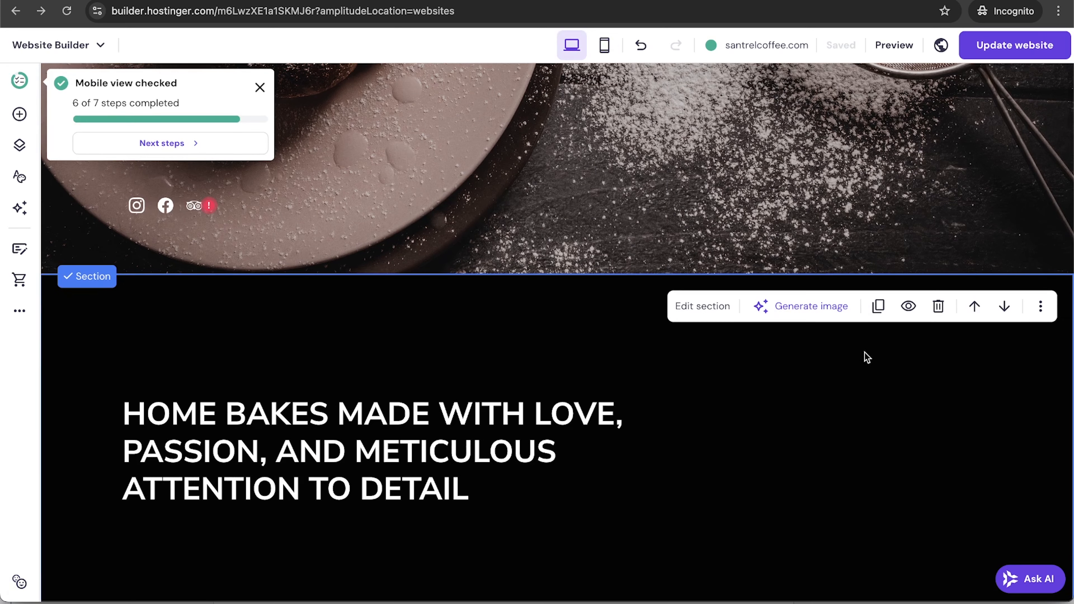
{"action": "left_click", "coordinate": [911, 317]}
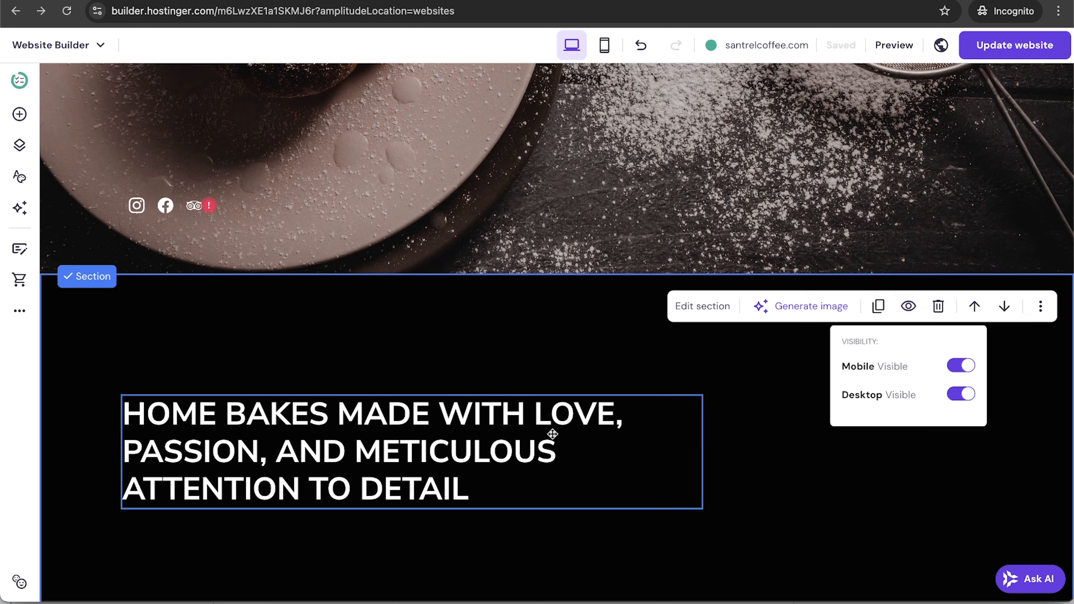
{"action": "left_click", "coordinate": [959, 398]}
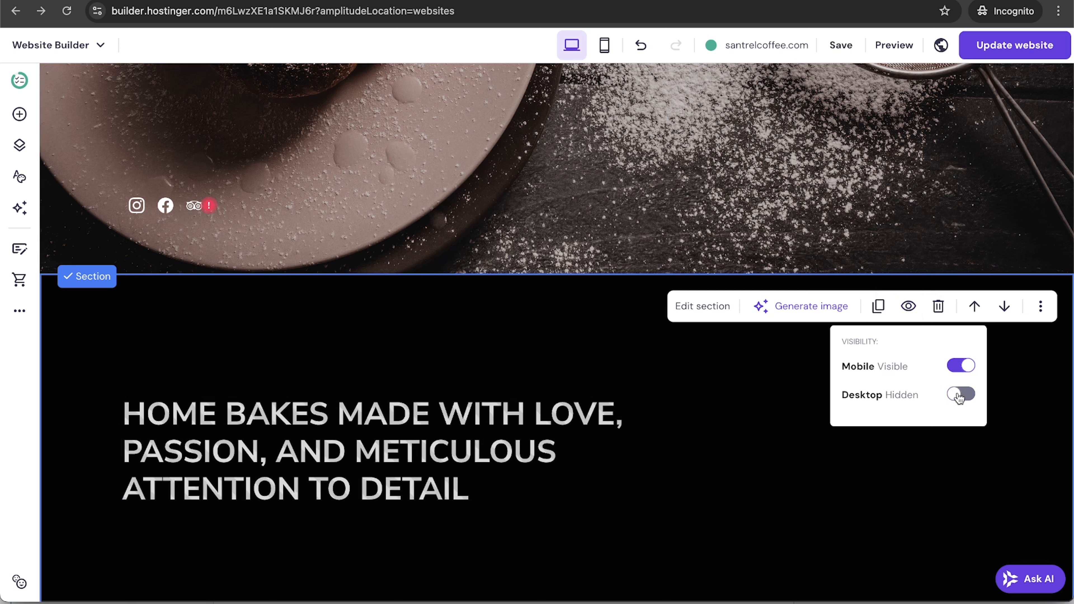
{"action": "left_click", "coordinate": [965, 399]}
{"action": "left_click", "coordinate": [958, 367]}
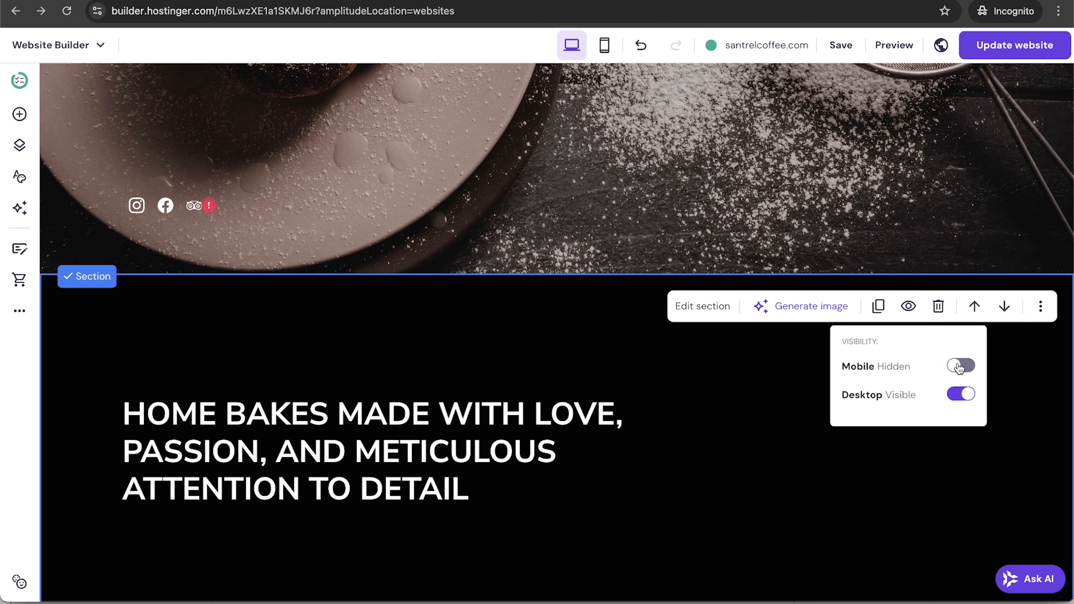
{"action": "left_click", "coordinate": [972, 368]}
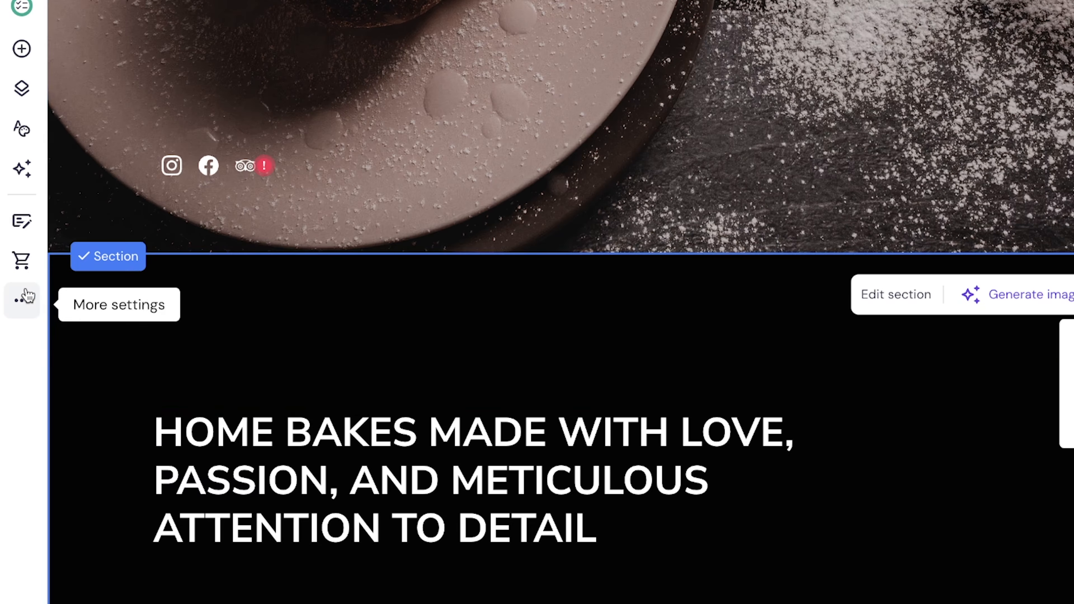
{"action": "left_click", "coordinate": [20, 311]}
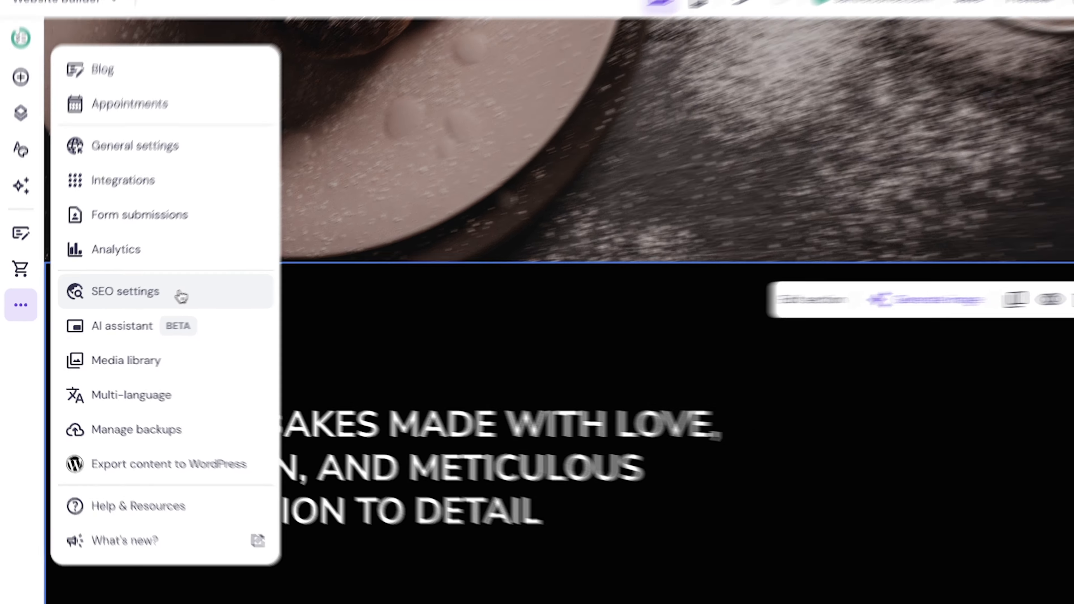
Open the Home page's SEO settings and review its search preview and focus keywords.
{"action": "left_click", "coordinate": [199, 291]}
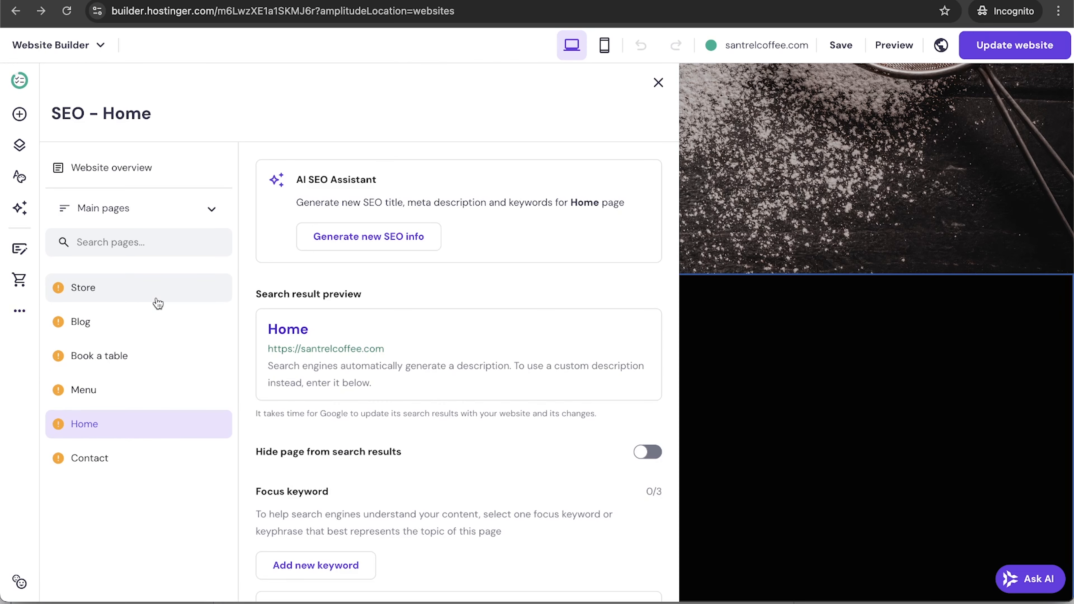
{"action": "scroll", "coordinate": [582, 359], "scroll_direction": "down", "scroll_amount": 15}
{"action": "scroll", "coordinate": [582, 357], "scroll_direction": "up", "scroll_amount": 15}
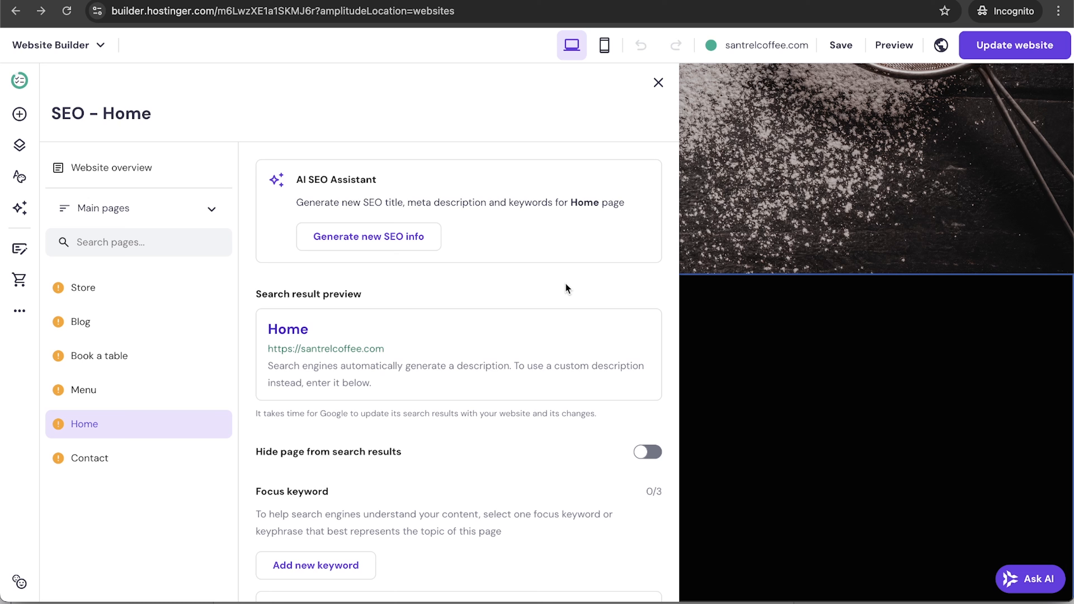
Generate and apply Home SEO using brand 'Santrel Coffee Co.', the pasted description and 'coffee and pastries' keyword.
{"action": "left_click", "coordinate": [379, 242]}
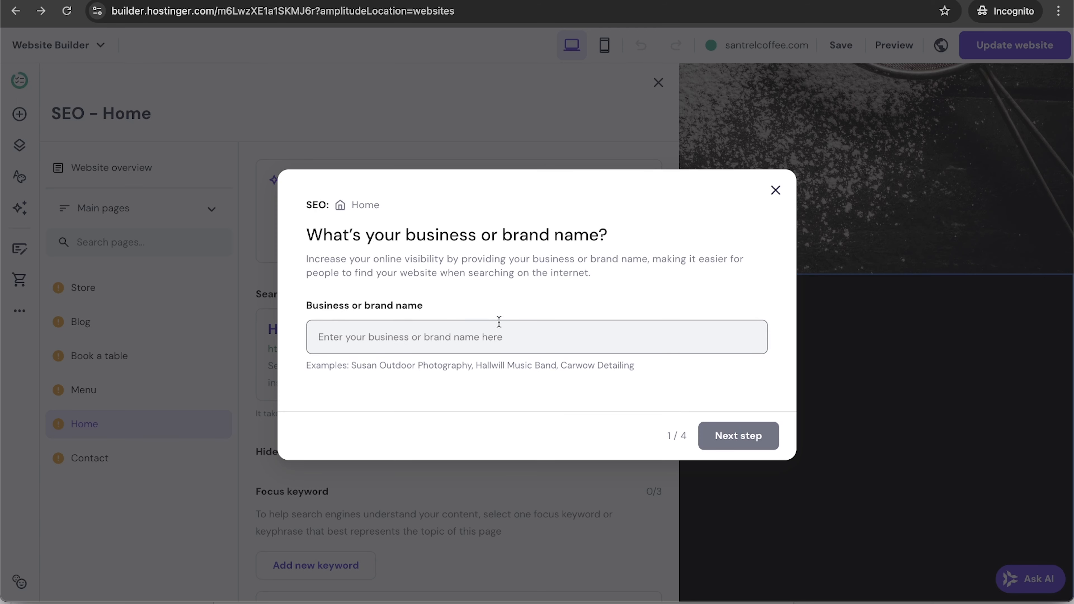
{"action": "type", "text": "Santrel Coffee Co."}
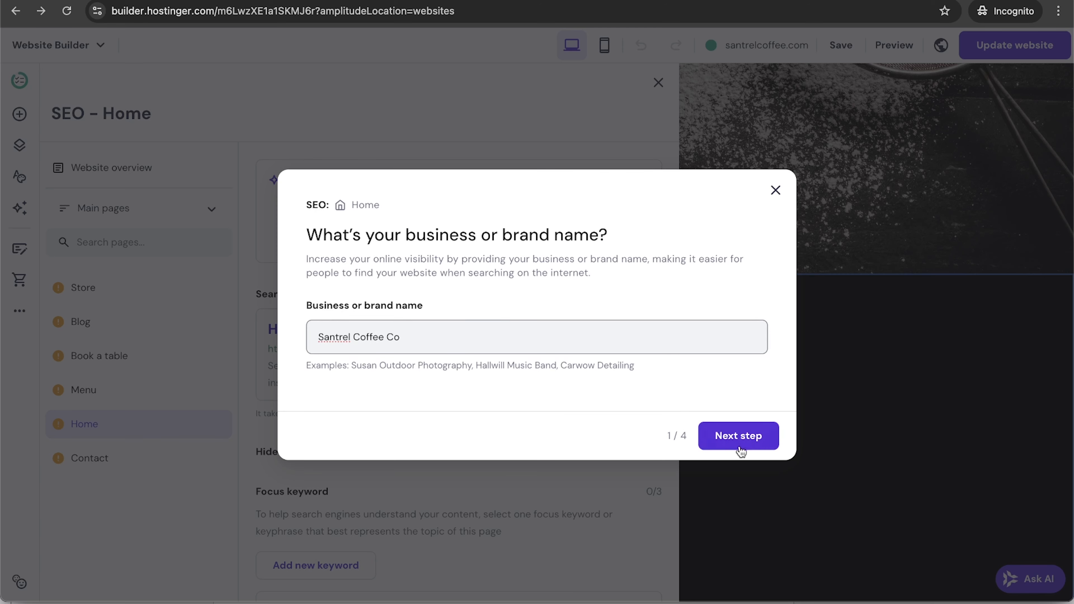
{"action": "left_click", "coordinate": [731, 444]}
{"action": "left_click", "coordinate": [455, 343]}
{"action": "type", "text": "A coffee shop located in south of Philadelphia, PA with ethically sourced coffee, roasted in house. We sell coffee and pastries in our cafe as well as barista classes and even bags of coffee grounds. The bags can be purchased in store or online."}
{"action": "left_click", "coordinate": [750, 456]}
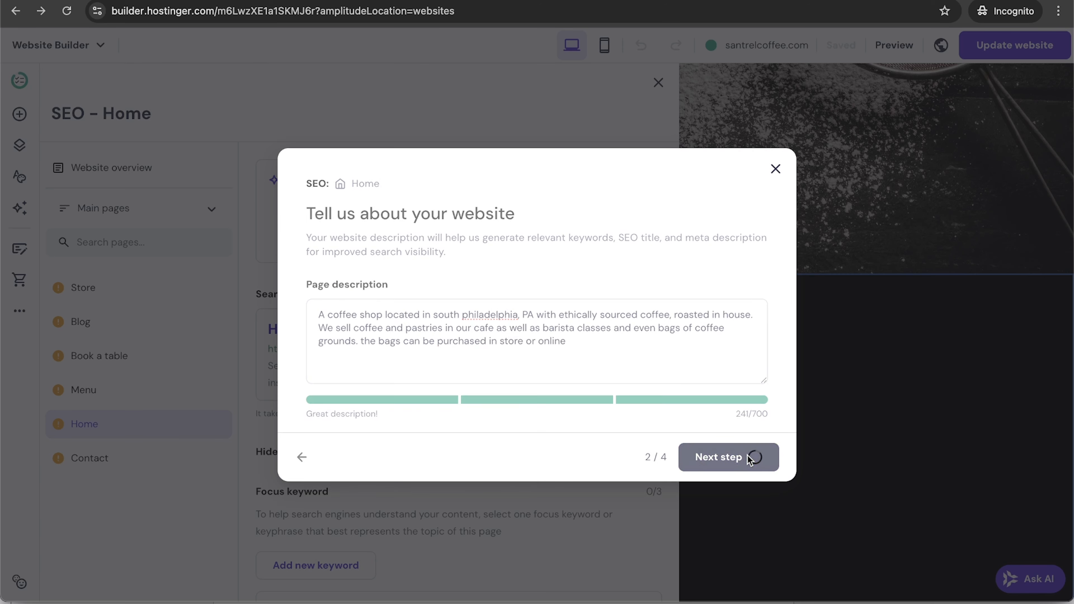
{"action": "left_click", "coordinate": [363, 348]}
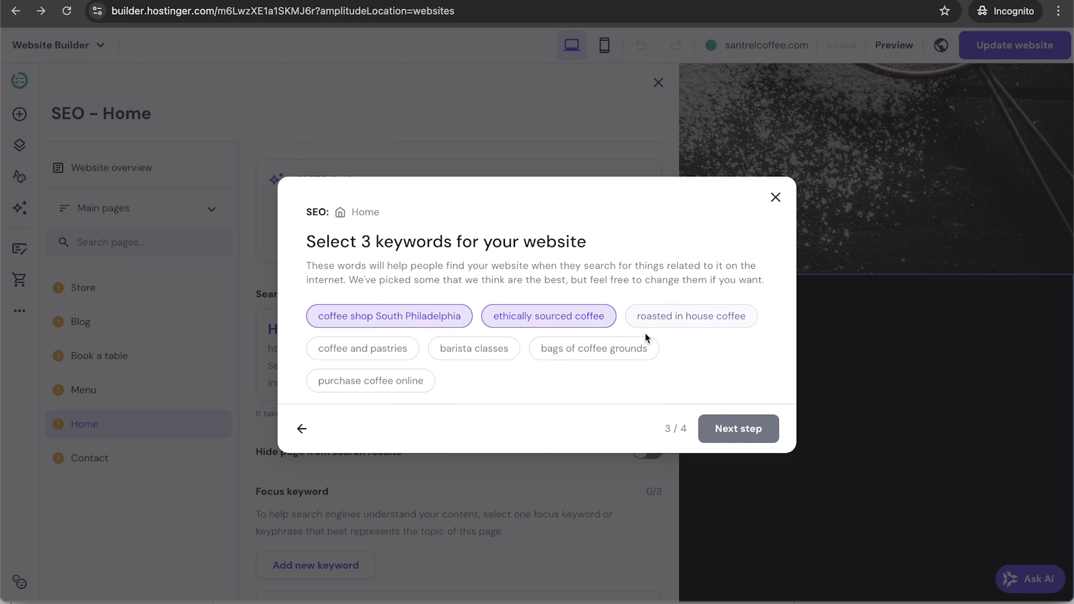
{"action": "left_click", "coordinate": [740, 427]}
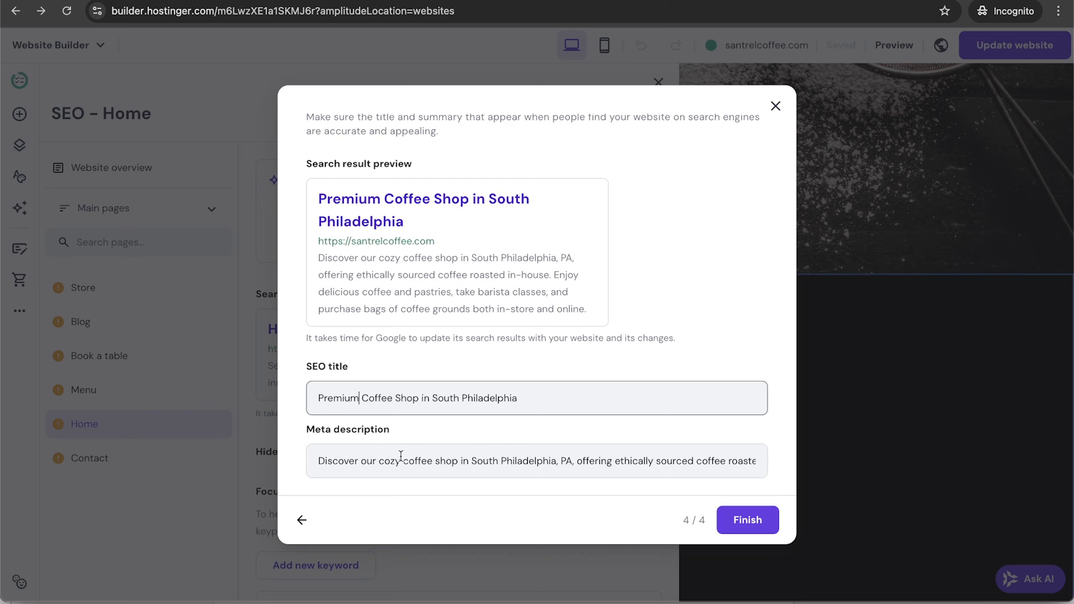
{"action": "left_click", "coordinate": [737, 521]}
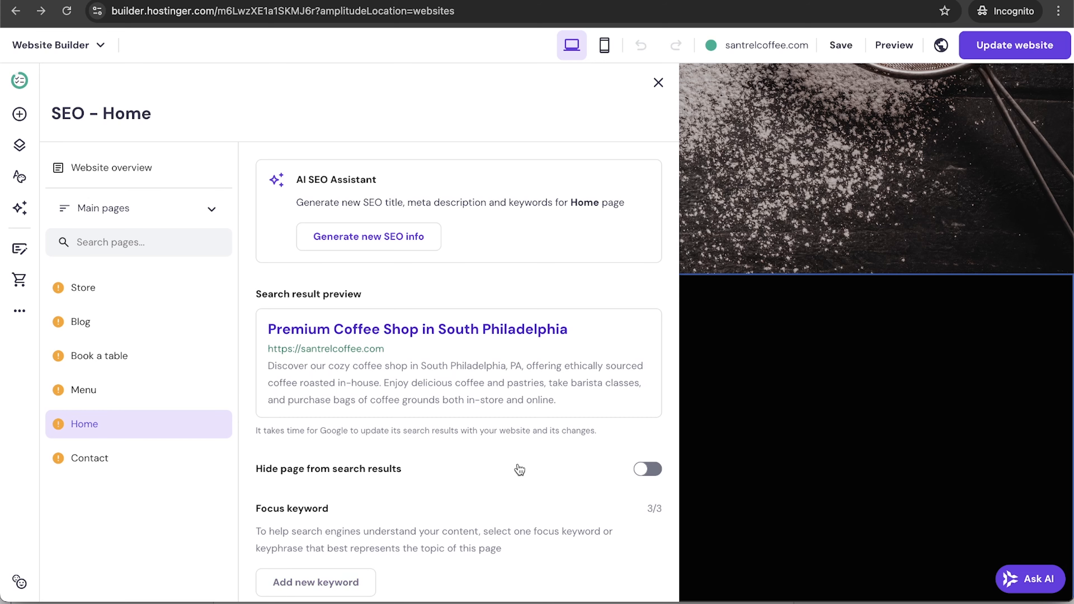
{"action": "scroll", "coordinate": [519, 469], "scroll_direction": "down", "scroll_amount": 12}
Check the SEO status of the Store, Blog, Book a table and Menu pages.
{"action": "scroll", "coordinate": [518, 467], "scroll_direction": "up", "scroll_amount": 3}
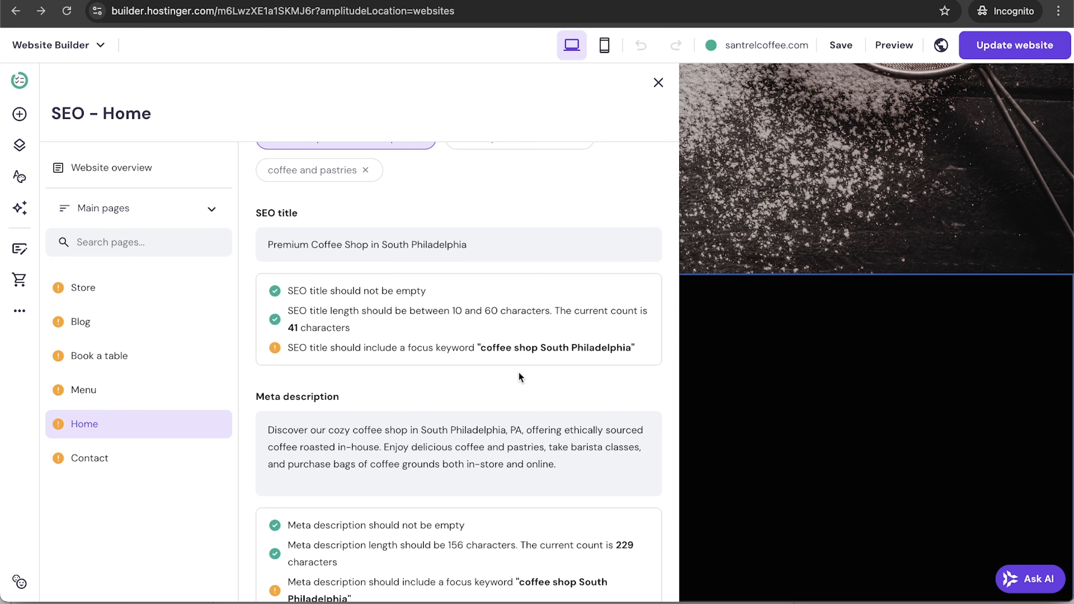
{"action": "scroll", "coordinate": [447, 399], "scroll_direction": "down", "scroll_amount": 5}
{"action": "left_click", "coordinate": [90, 287]}
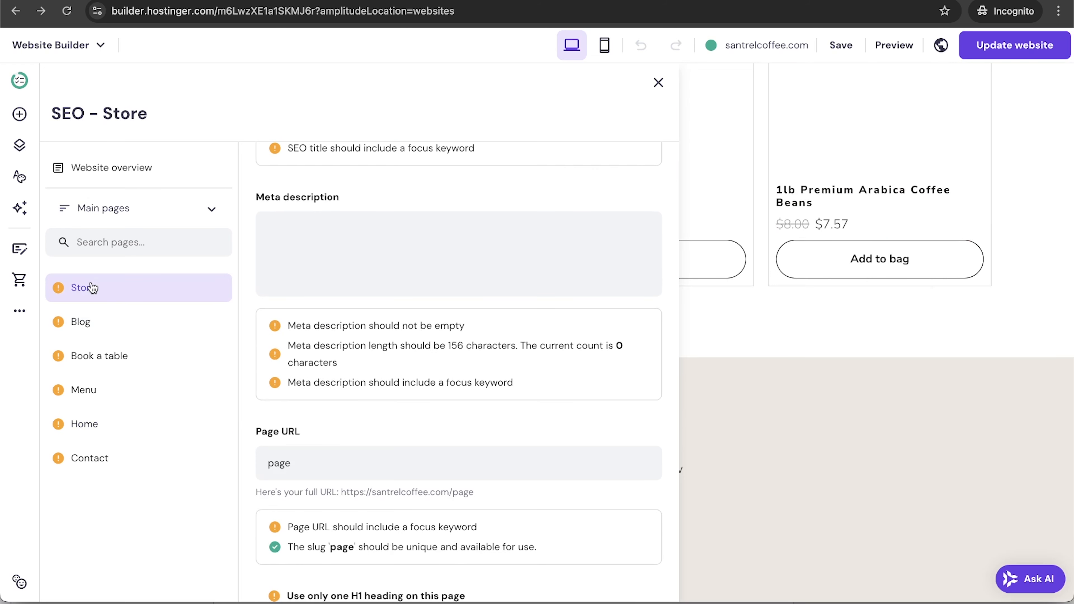
{"action": "left_click", "coordinate": [106, 326]}
{"action": "left_click", "coordinate": [132, 352]}
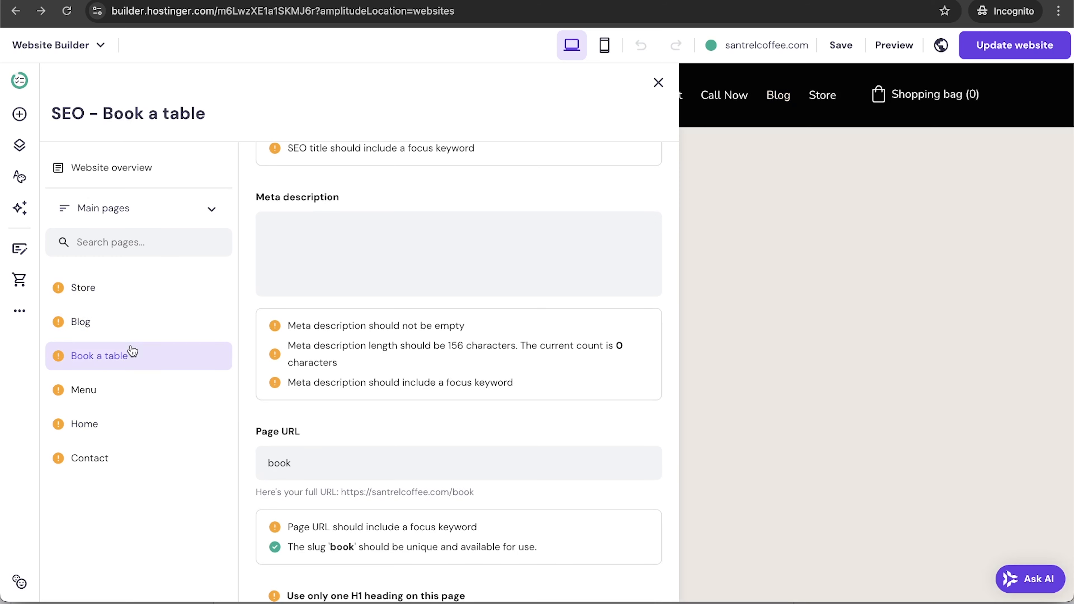
{"action": "left_click", "coordinate": [146, 390]}
Scroll through the SEO page list, then bring up the additional site settings menu.
{"action": "scroll", "coordinate": [534, 244], "scroll_direction": "up", "scroll_amount": 10}
{"action": "scroll", "coordinate": [535, 245], "scroll_direction": "up", "scroll_amount": 3}
{"action": "scroll", "coordinate": [534, 244], "scroll_direction": "down", "scroll_amount": 3}
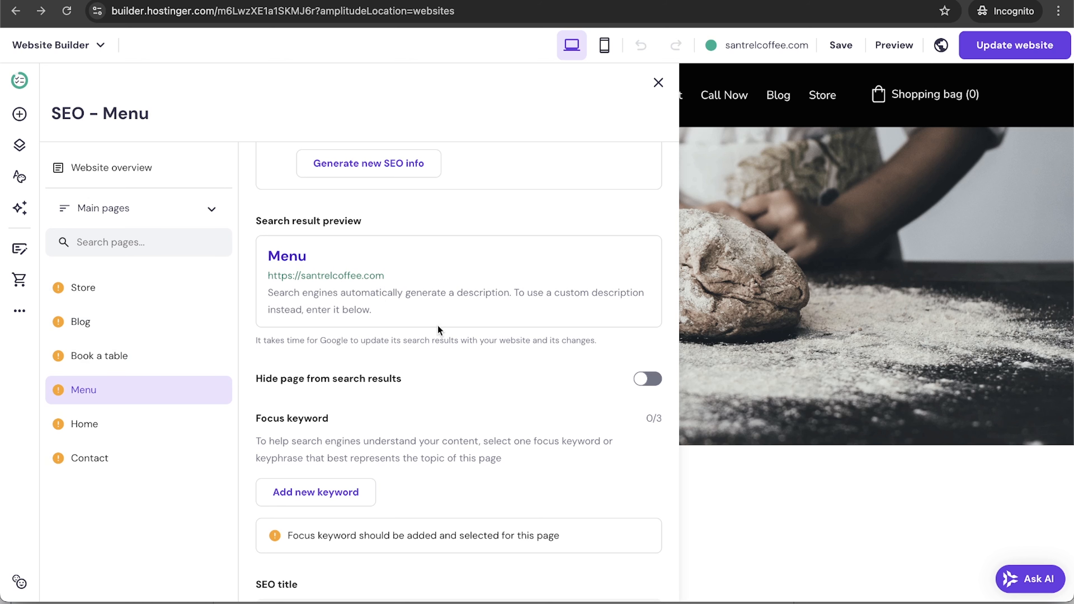
{"action": "scroll", "coordinate": [437, 326], "scroll_direction": "down", "scroll_amount": 20}
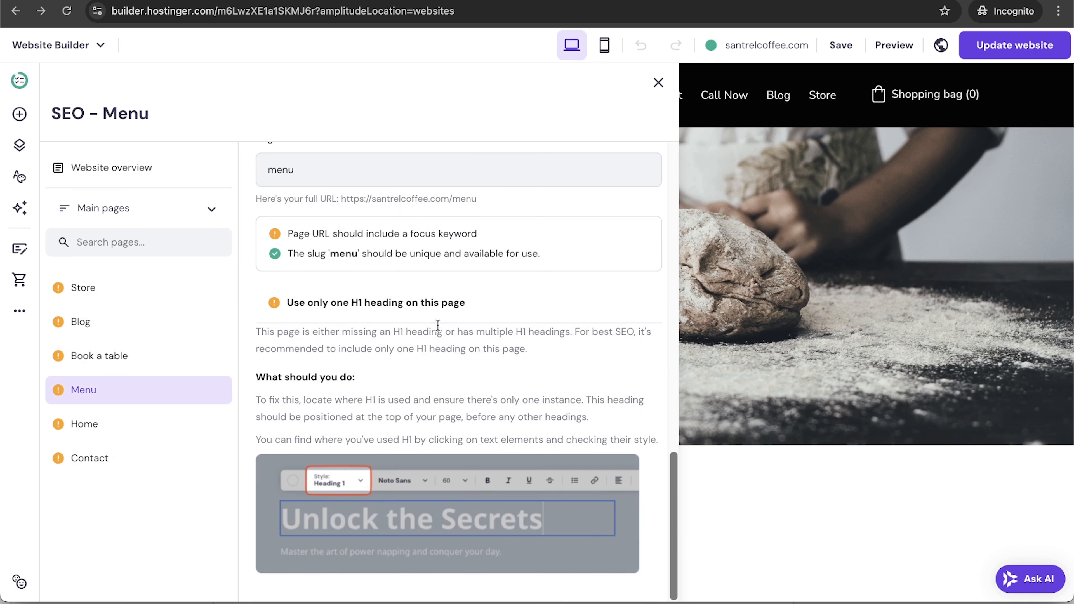
{"action": "left_click", "coordinate": [21, 312]}
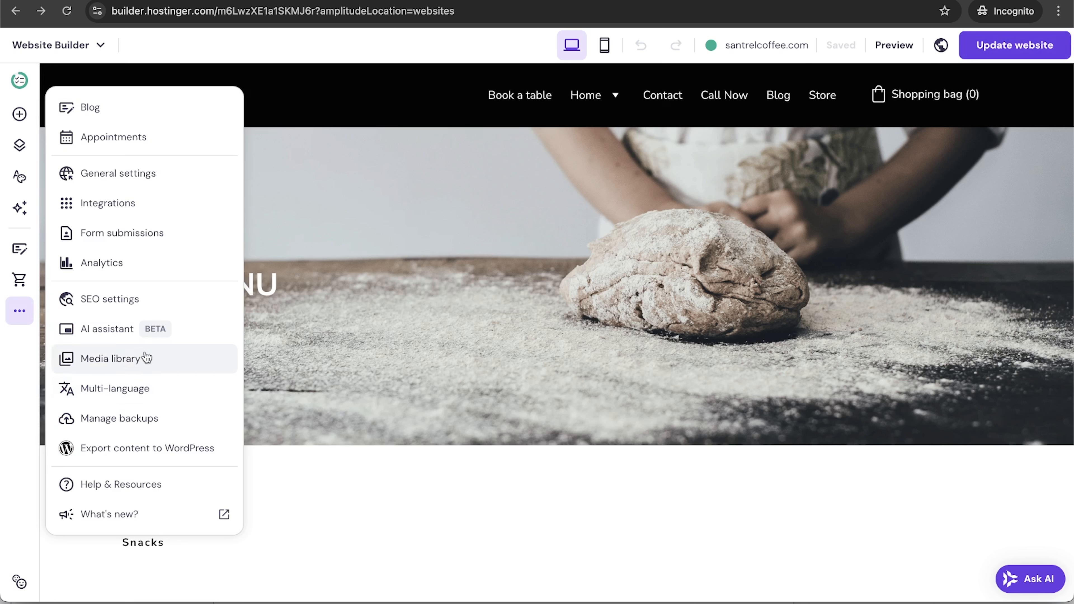
Look over the AI assistant settings, then open the Multi-language settings from the … menu.
{"action": "left_click", "coordinate": [124, 337]}
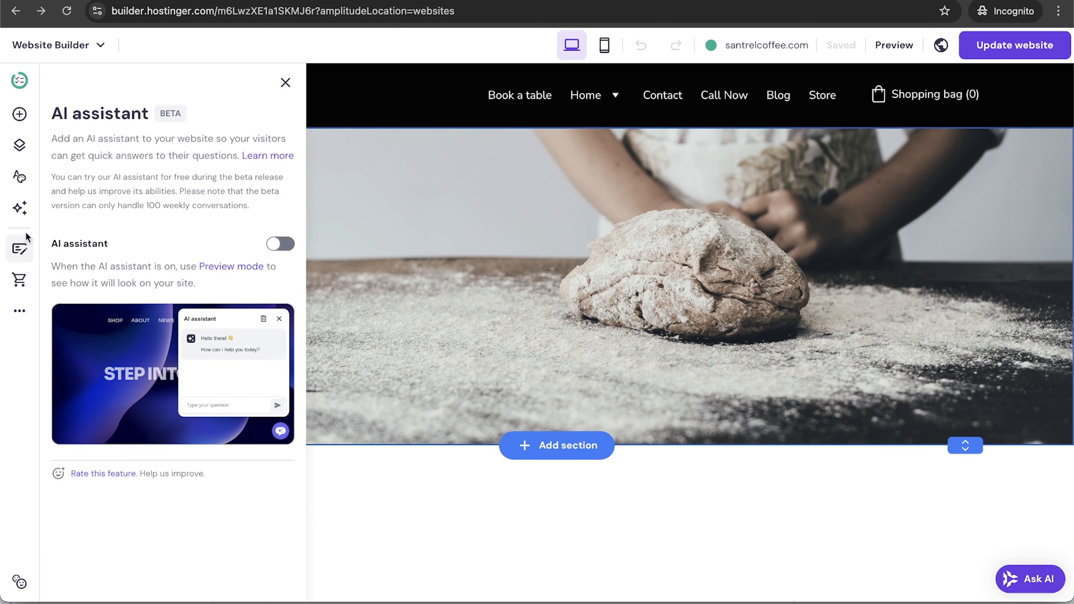
{"action": "left_click", "coordinate": [15, 320]}
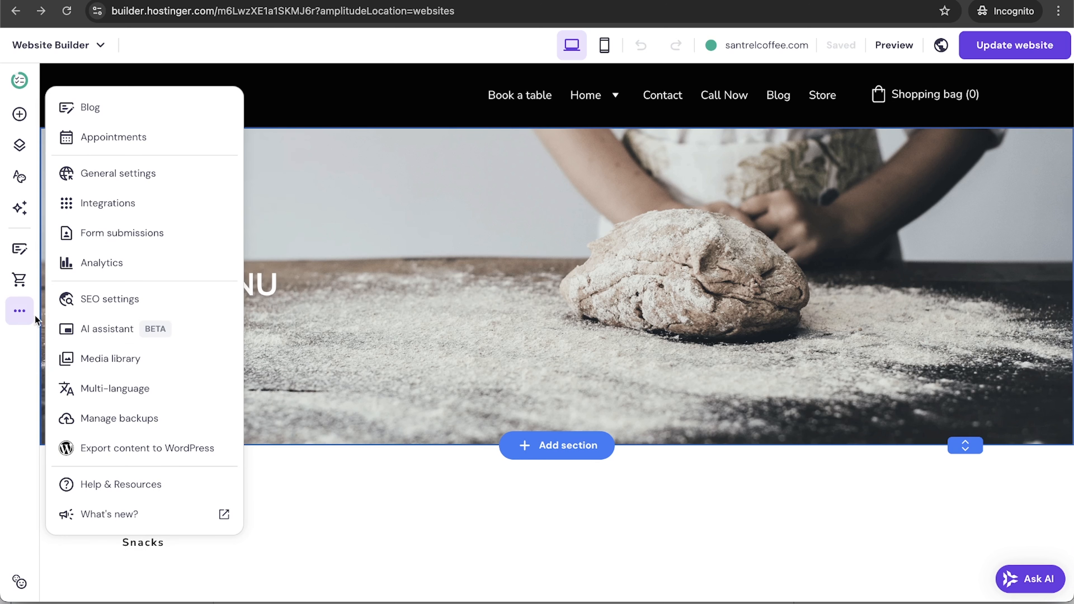
{"action": "left_click", "coordinate": [145, 391]}
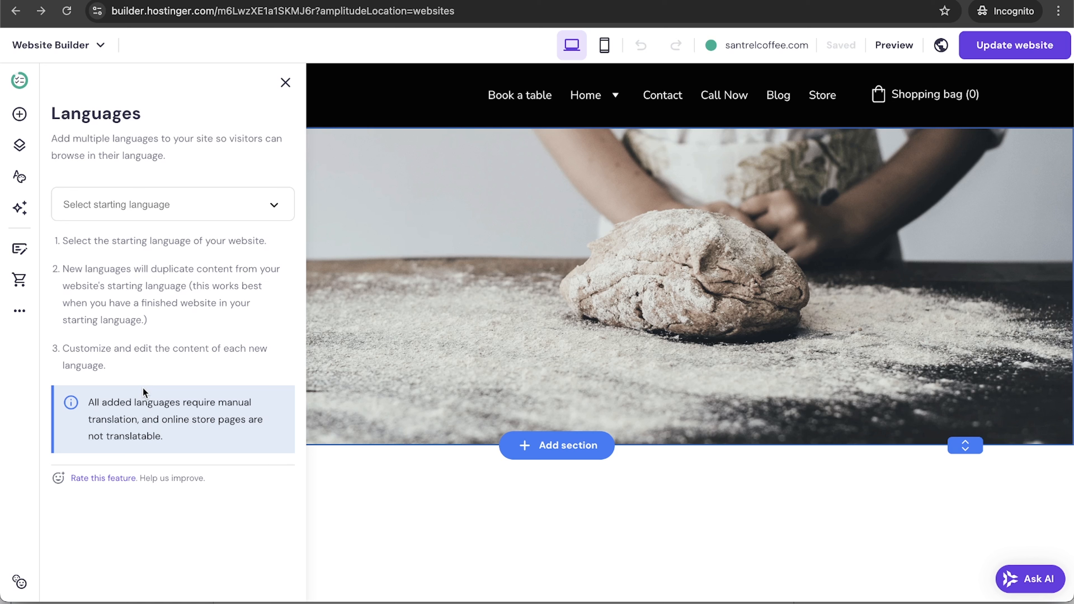
Set English (US) as the site's starting language.
{"action": "left_click", "coordinate": [200, 207]}
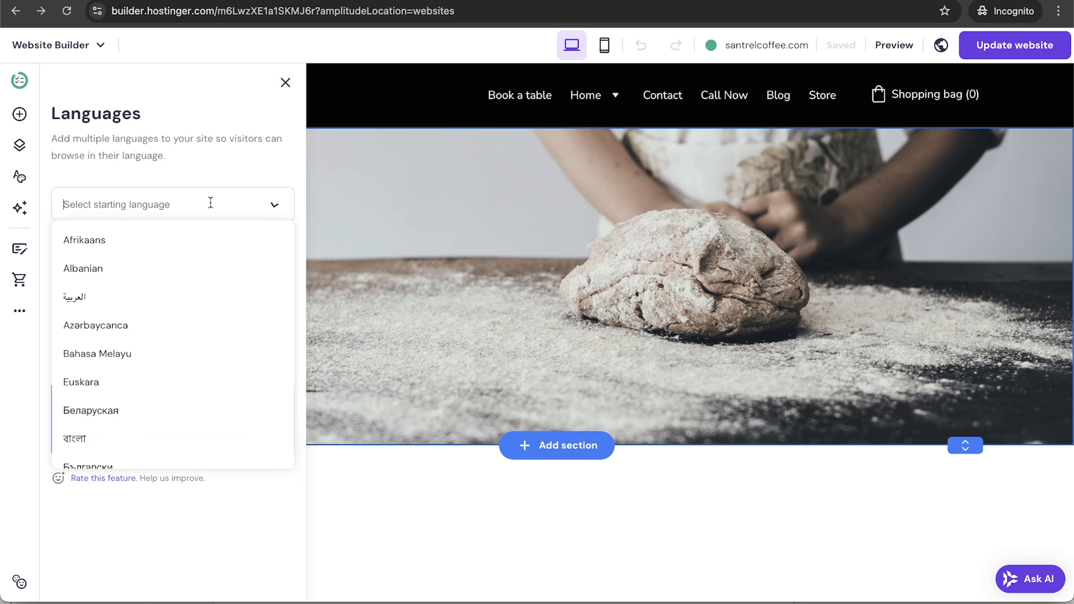
{"action": "scroll", "coordinate": [185, 389], "scroll_direction": "down", "scroll_amount": 2}
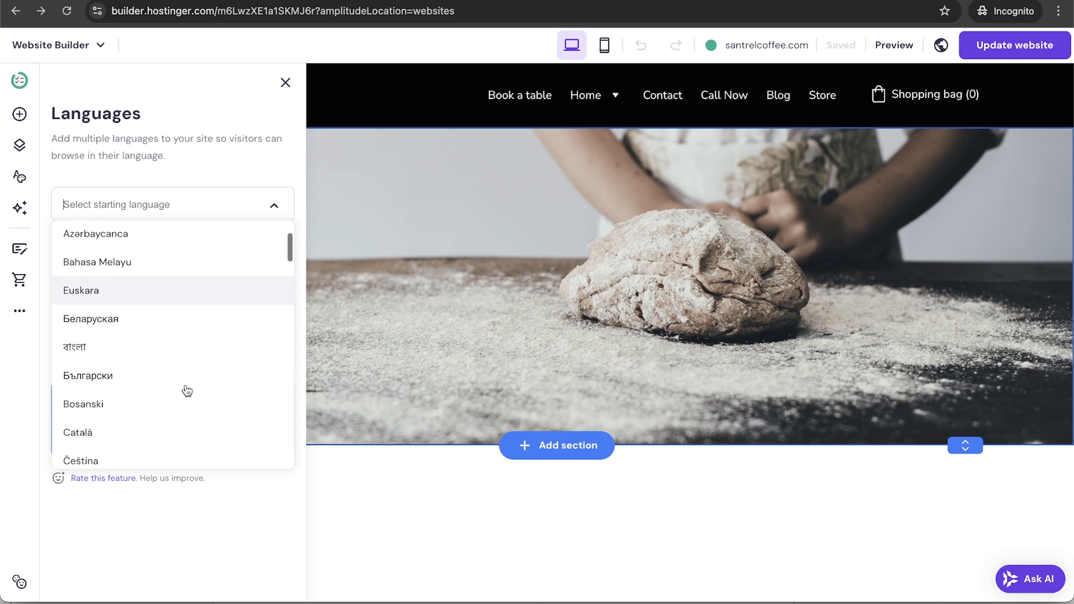
{"action": "type", "text": "en"}
{"action": "left_click", "coordinate": [79, 239]}
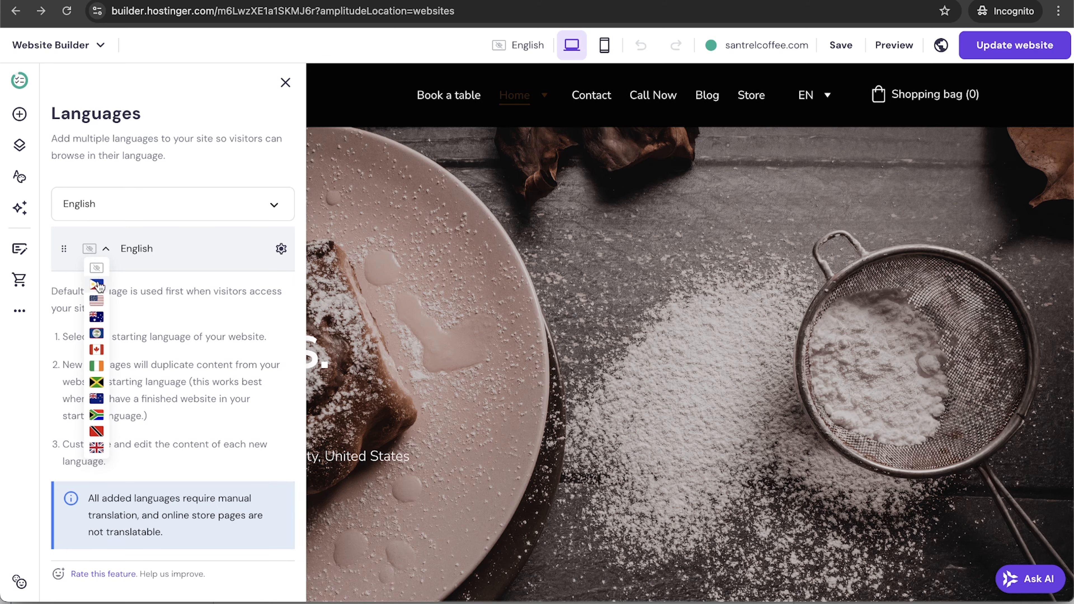
{"action": "left_click", "coordinate": [98, 302]}
Add Español as a site language with the Mexican flag variant, and open its options.
{"action": "left_click", "coordinate": [124, 212]}
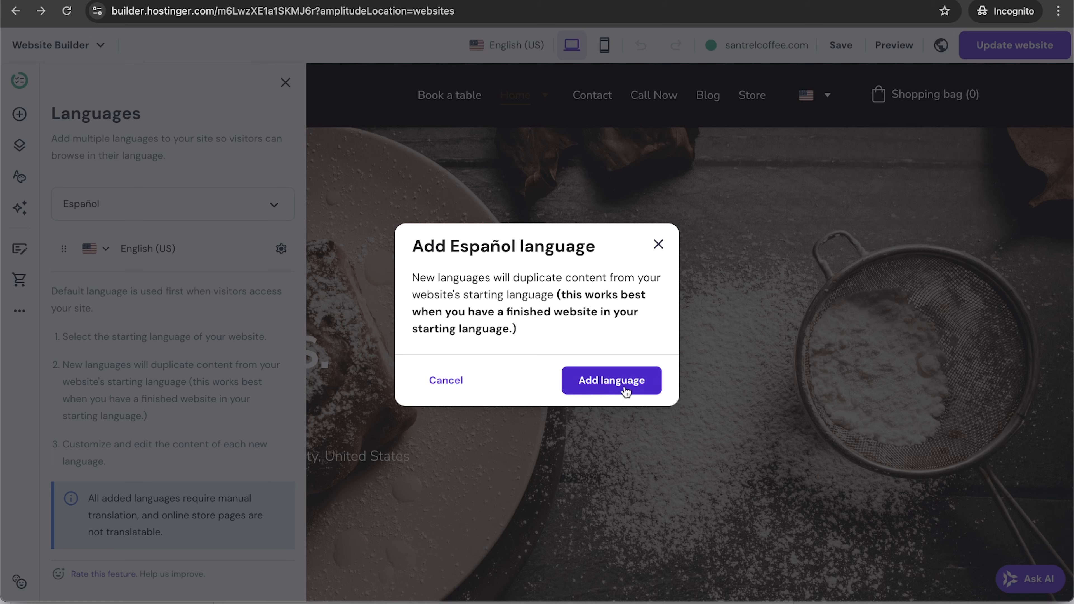
{"action": "left_click", "coordinate": [629, 385]}
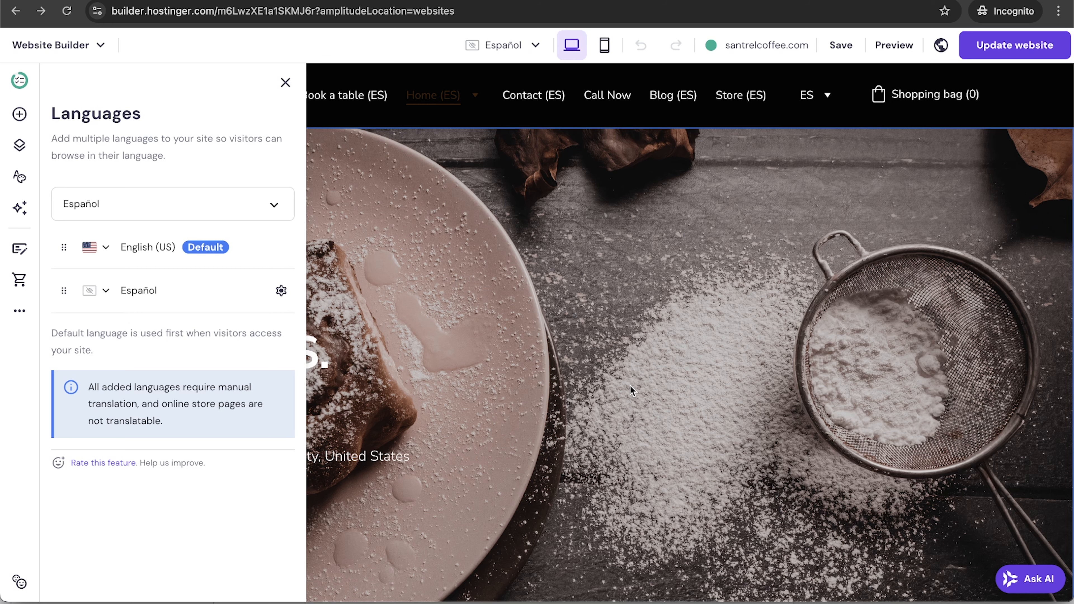
{"action": "left_click", "coordinate": [106, 292]}
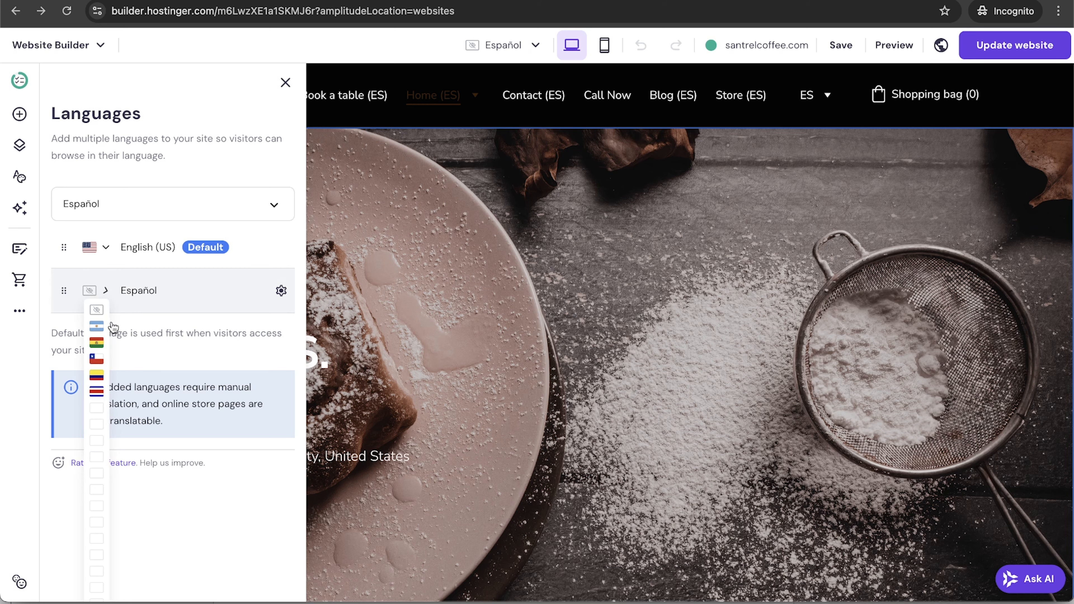
{"action": "left_click", "coordinate": [97, 490]}
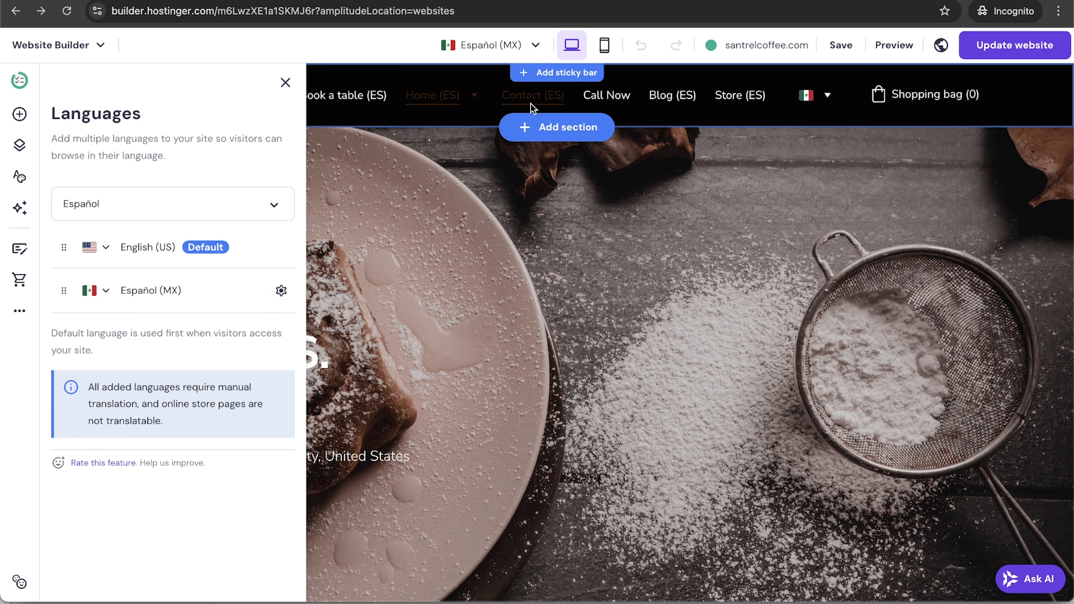
{"action": "left_click_drag", "start_coordinate": [130, 299], "coordinate": [134, 299]}
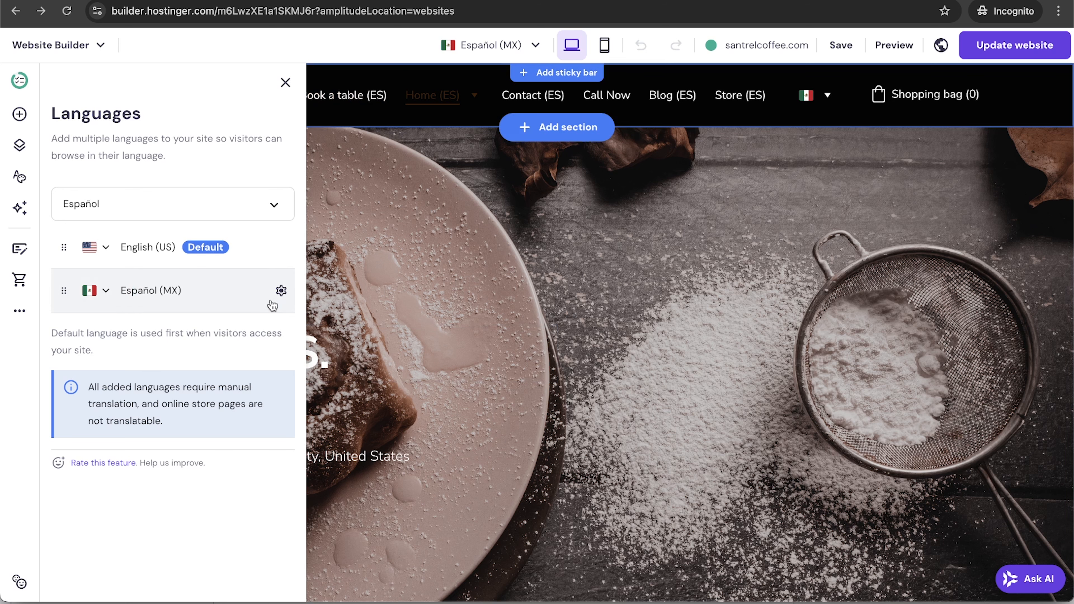
{"action": "left_click", "coordinate": [280, 292]}
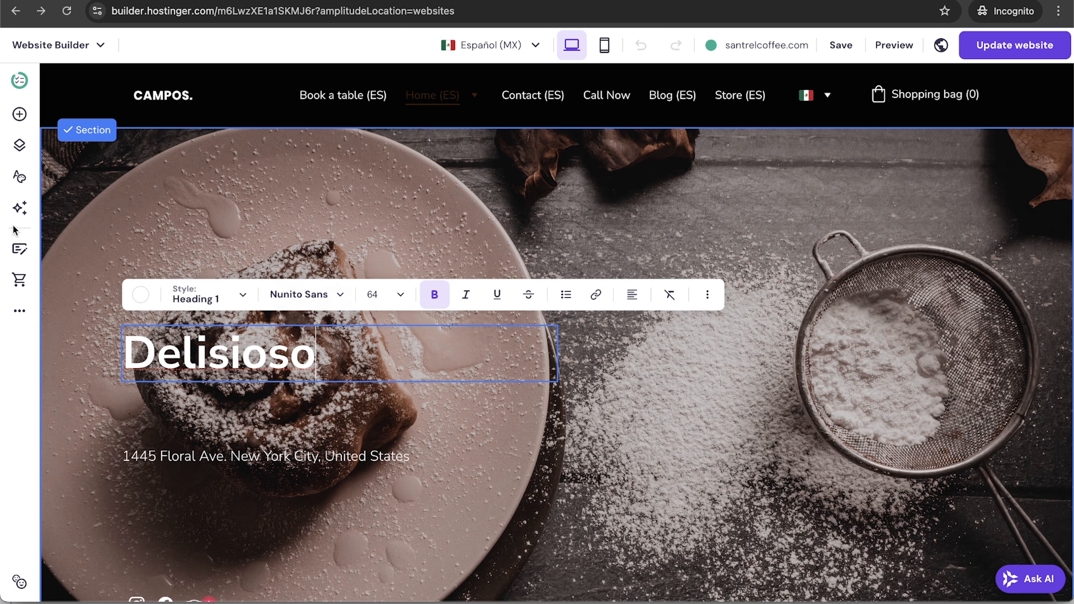
Toggle the header language switcher between English (US) and Español (MX), ending on English (US).
{"action": "left_click", "coordinate": [18, 313]}
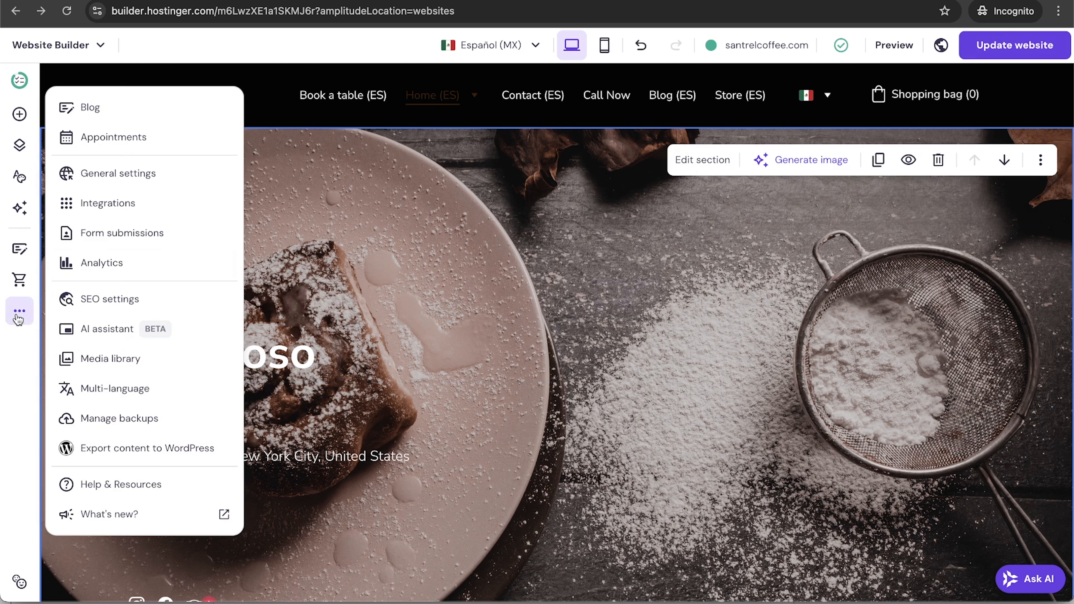
{"action": "left_click", "coordinate": [532, 254]}
{"action": "left_click", "coordinate": [826, 100]}
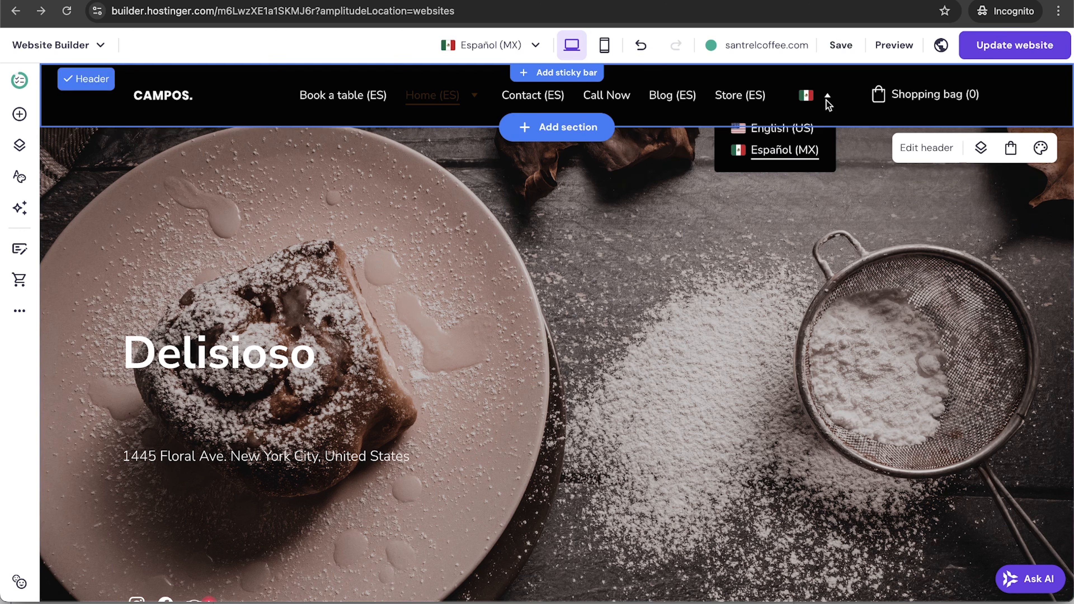
{"action": "left_click", "coordinate": [779, 129]}
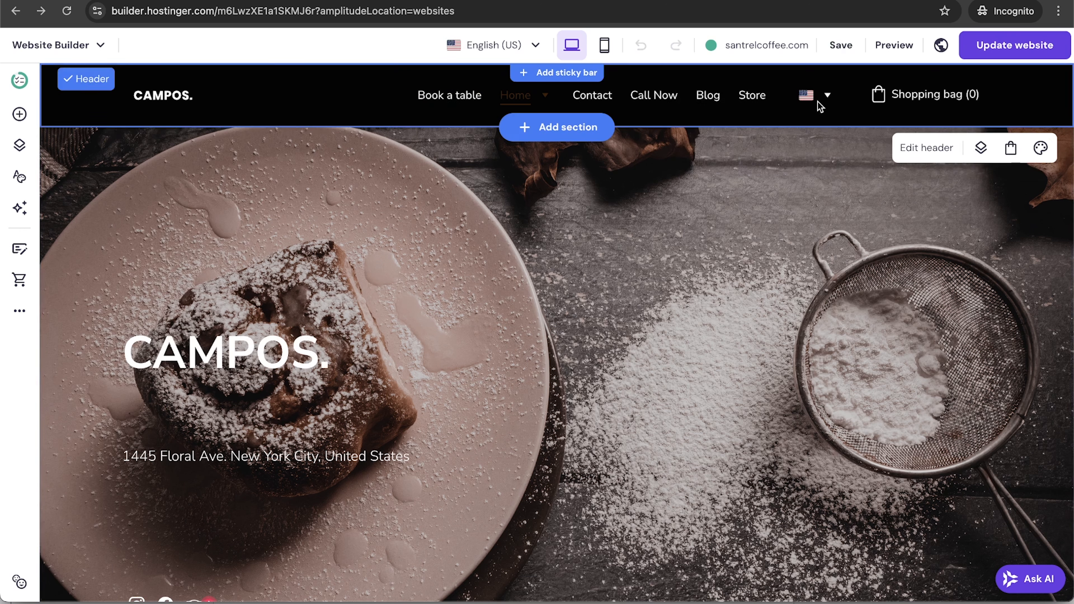
{"action": "left_click", "coordinate": [820, 104]}
{"action": "left_click", "coordinate": [784, 149]}
{"action": "left_click", "coordinate": [800, 126]}
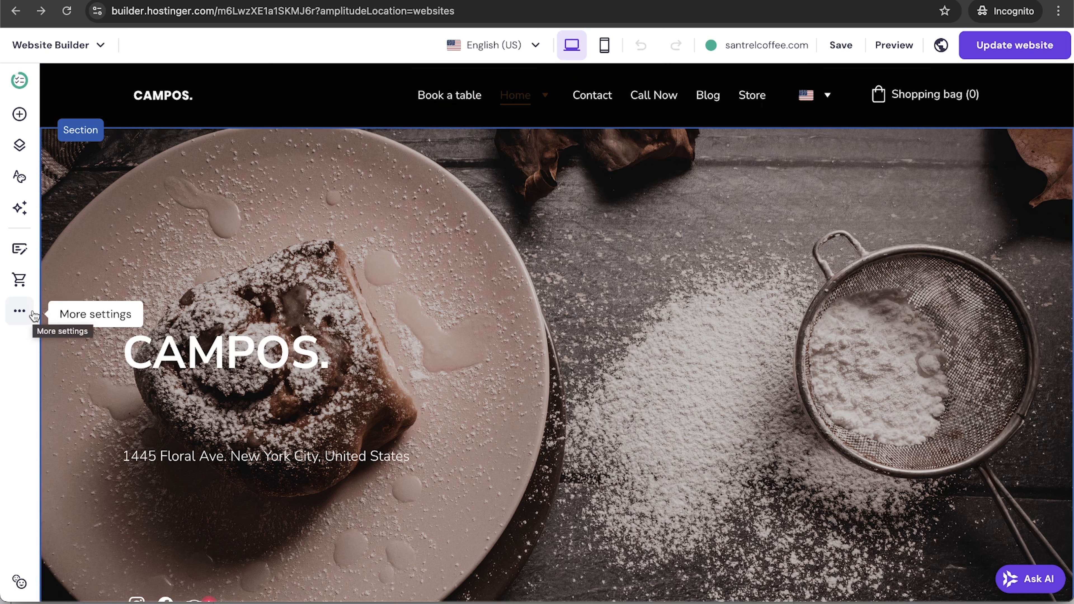
Review the website backups (two Sep 25, 2024 backups), then return to the editor's More settings.
{"action": "left_click", "coordinate": [19, 314]}
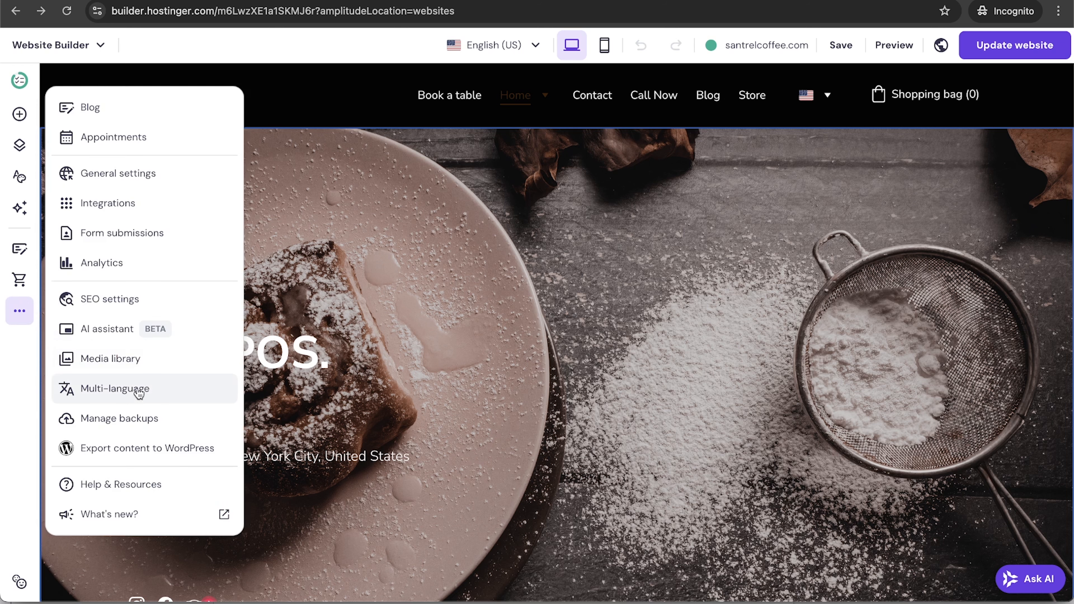
{"action": "left_click", "coordinate": [162, 419]}
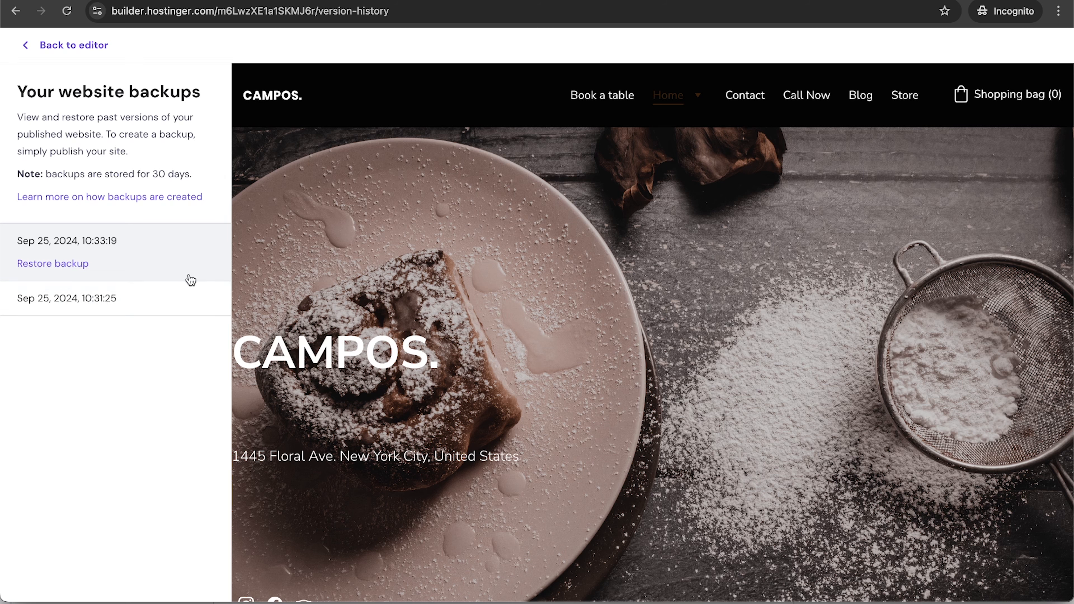
{"action": "left_click", "coordinate": [25, 48]}
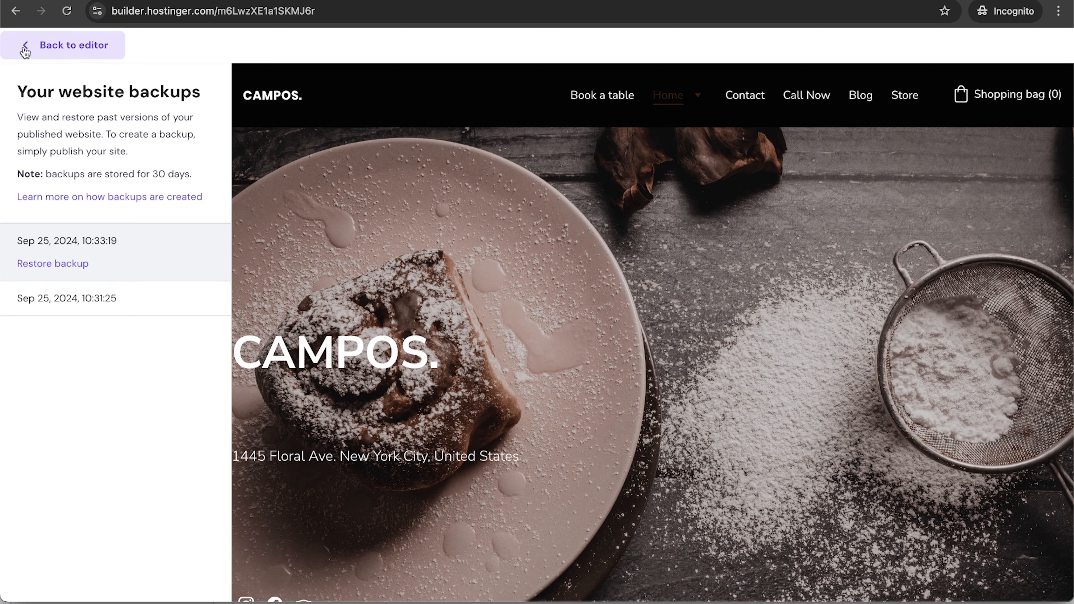
{"action": "left_click", "coordinate": [19, 311]}
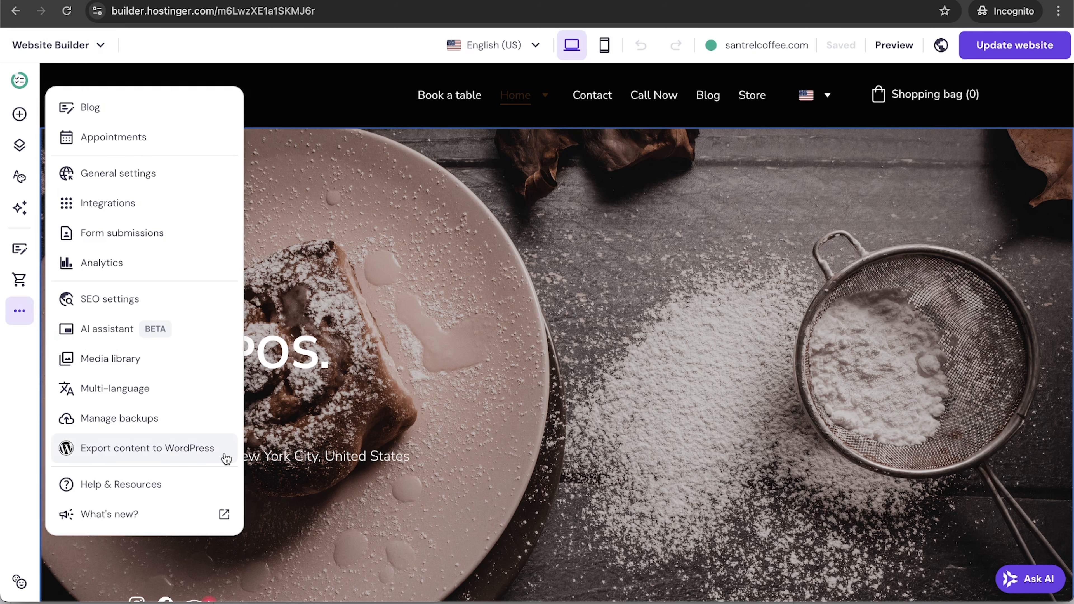
Review the Export content to WordPress panel and close it.
{"action": "left_click", "coordinate": [211, 449]}
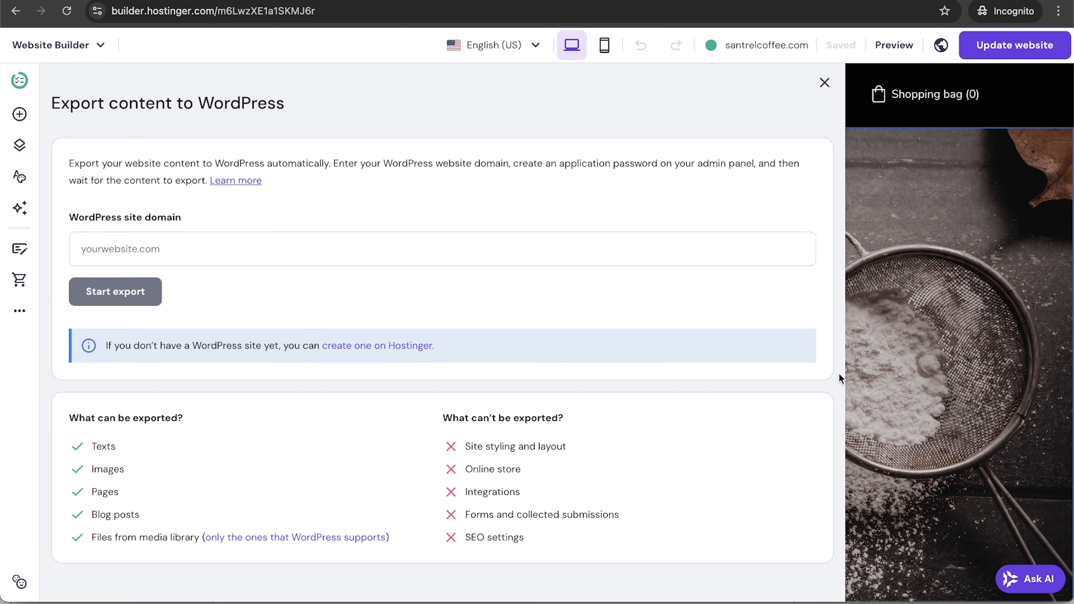
{"action": "left_click", "coordinate": [823, 79]}
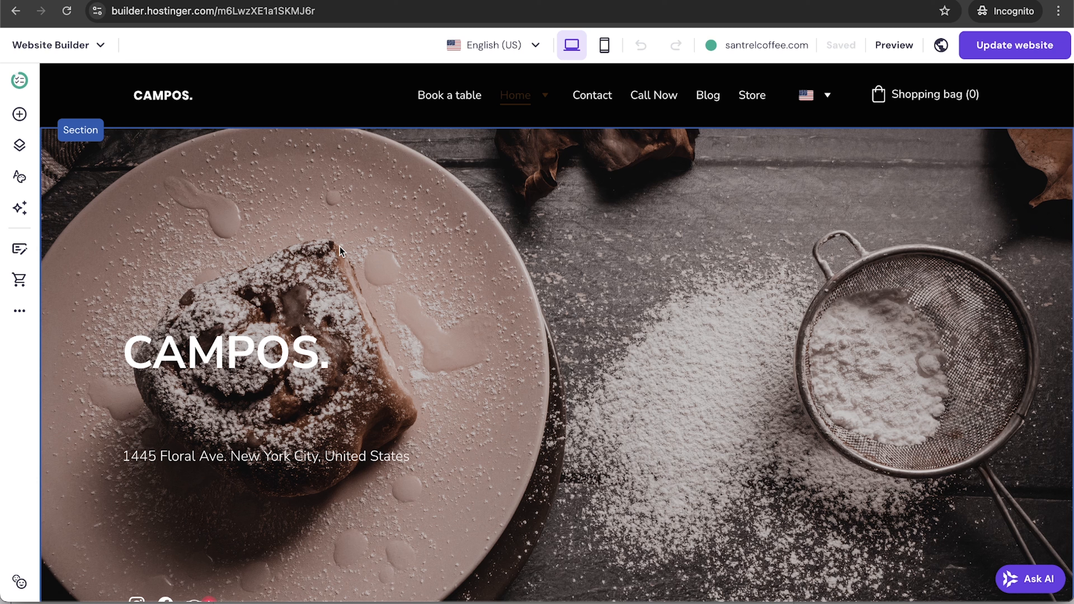
{"action": "scroll", "coordinate": [546, 431], "scroll_direction": "down", "scroll_amount": 12}
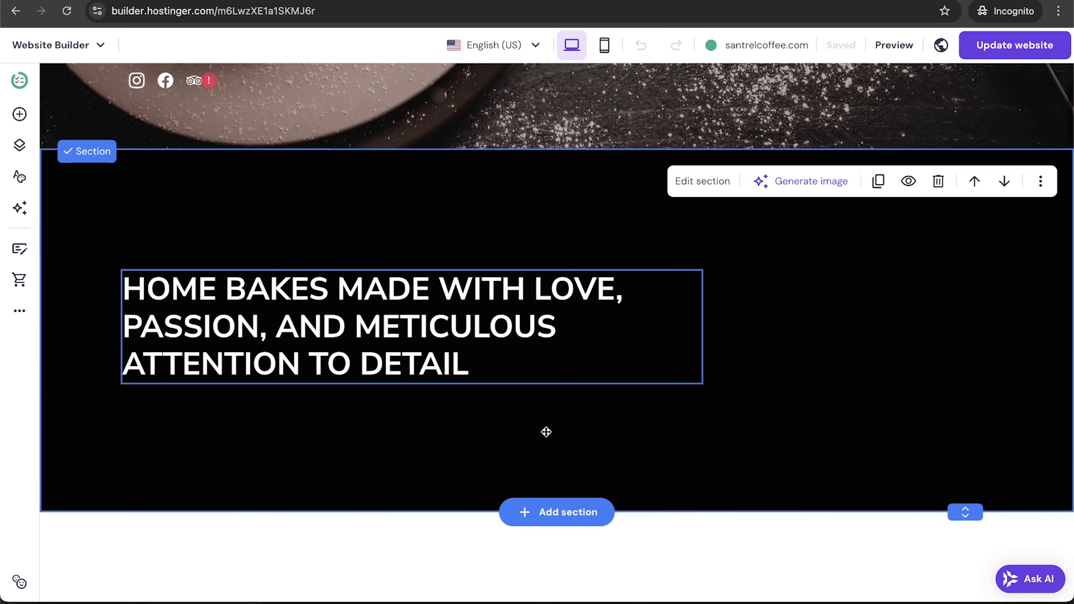
{"action": "scroll", "coordinate": [546, 430], "scroll_direction": "up", "scroll_amount": 12}
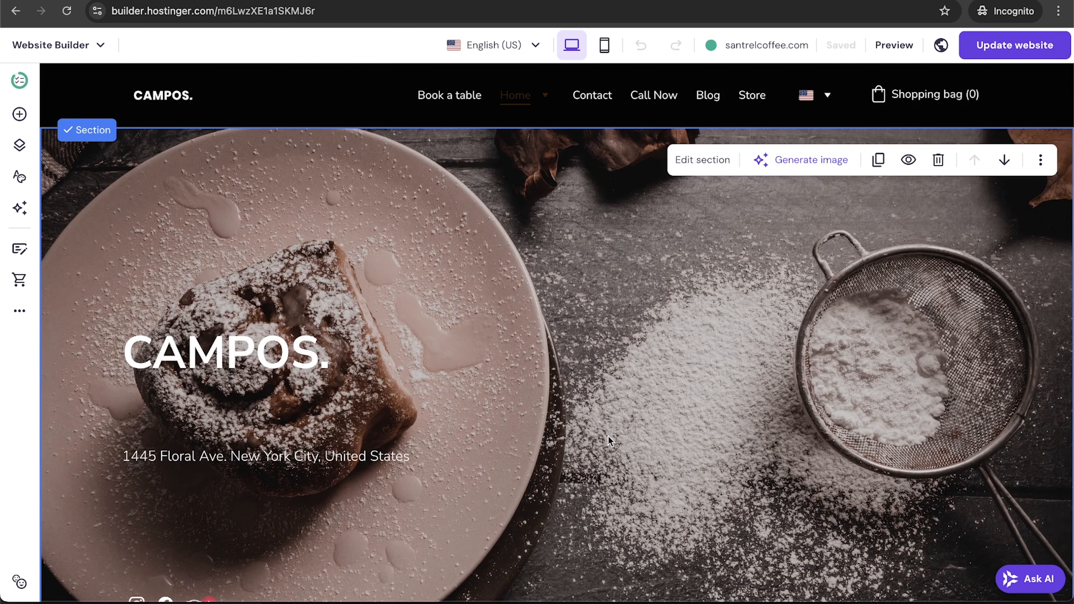
{"action": "left_click", "coordinate": [21, 114]}
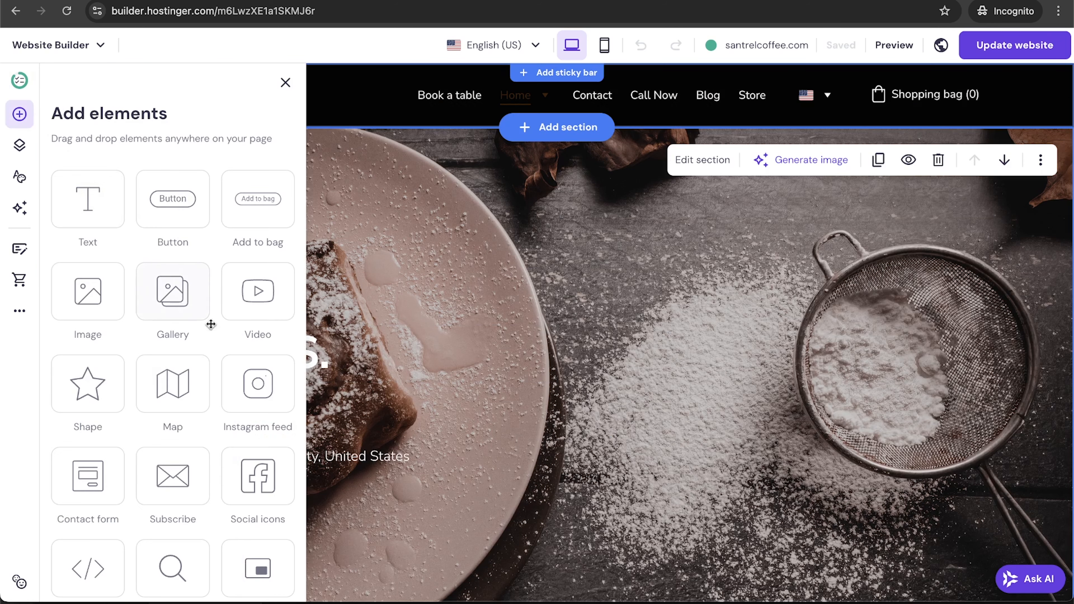
{"action": "left_click_drag", "start_coordinate": [98, 390], "coordinate": [717, 296]}
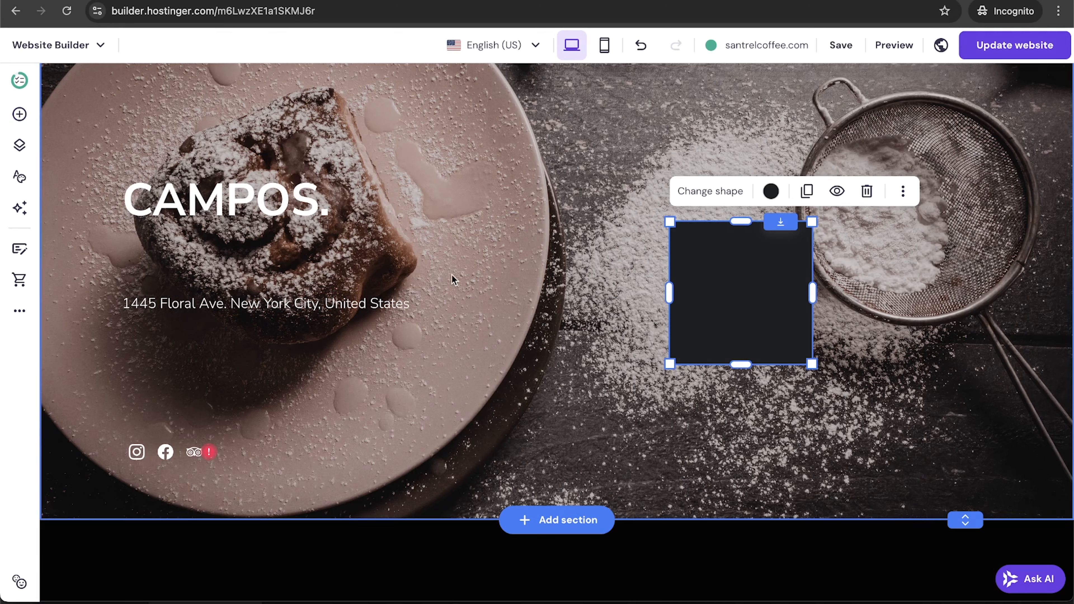
{"action": "left_click", "coordinate": [21, 114]}
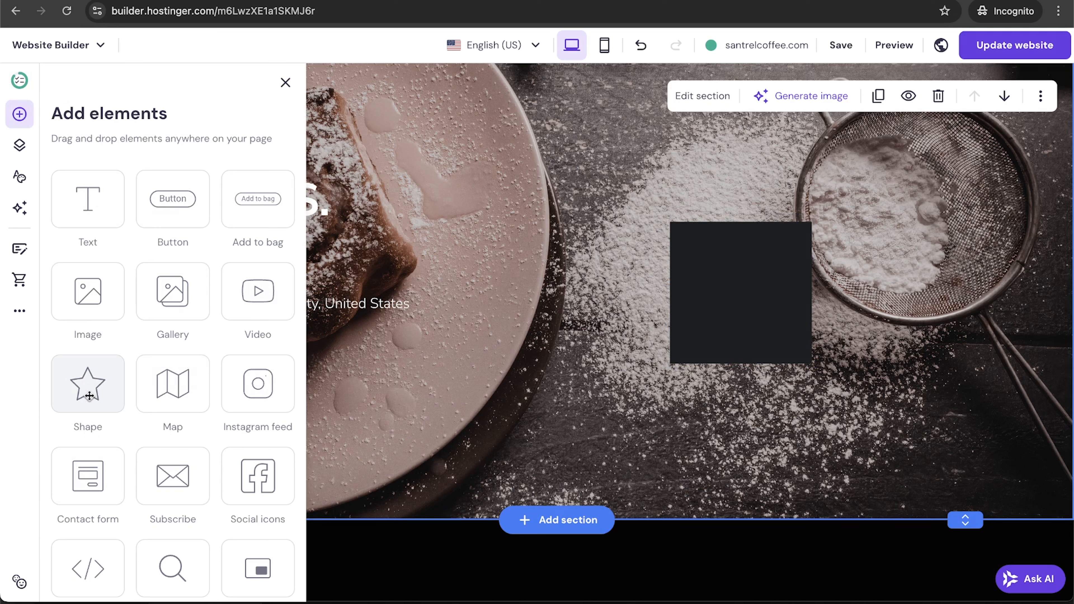
{"action": "left_click_drag", "start_coordinate": [89, 394], "coordinate": [604, 347]}
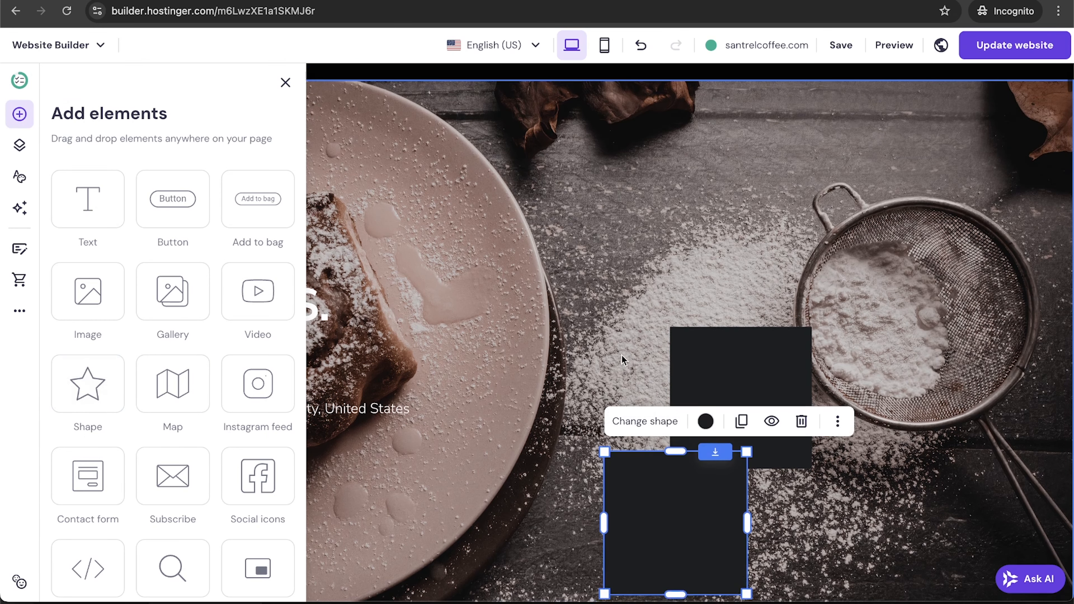
{"action": "left_click", "coordinate": [645, 429]}
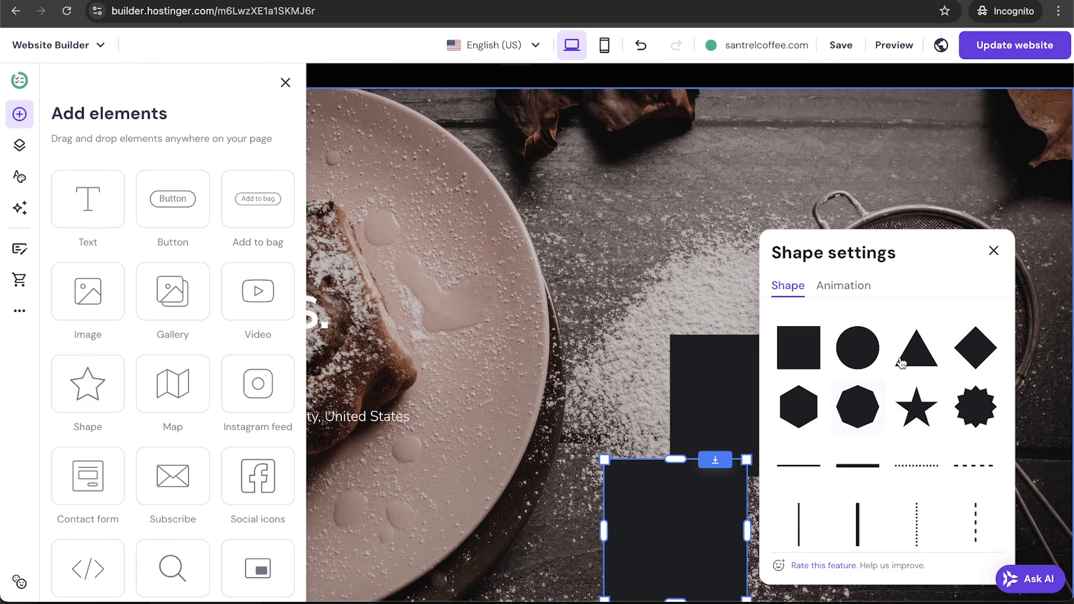
{"action": "left_click", "coordinate": [916, 420]}
{"action": "left_click_drag", "start_coordinate": [672, 516], "coordinate": [621, 368]}
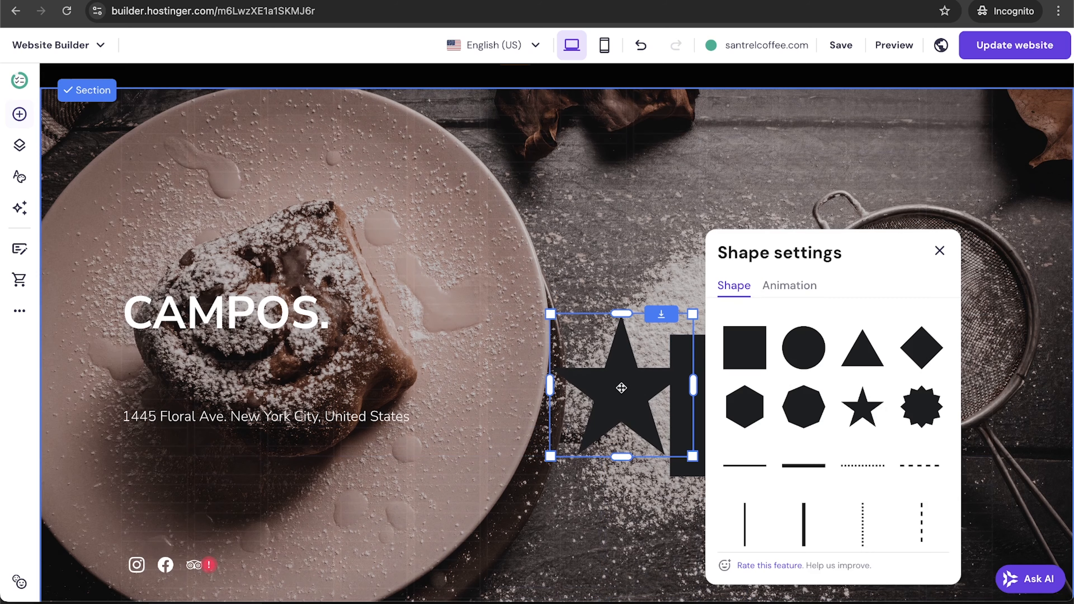
{"action": "left_click", "coordinate": [634, 396]}
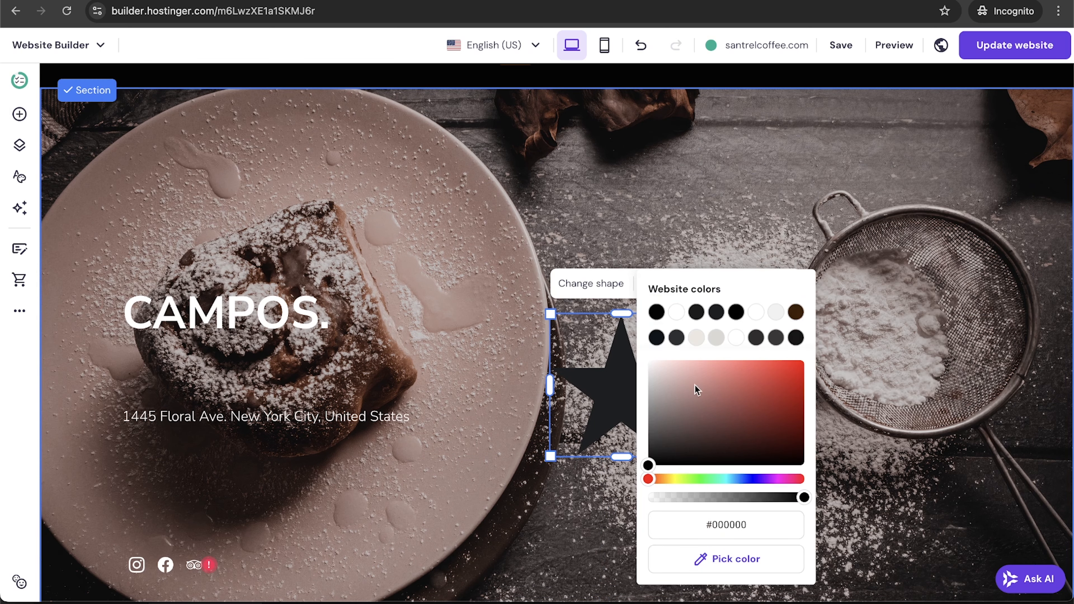
{"action": "left_click", "coordinate": [794, 385]}
{"action": "left_click", "coordinate": [839, 394]}
{"action": "left_click_drag", "start_coordinate": [623, 417], "coordinate": [636, 427]}
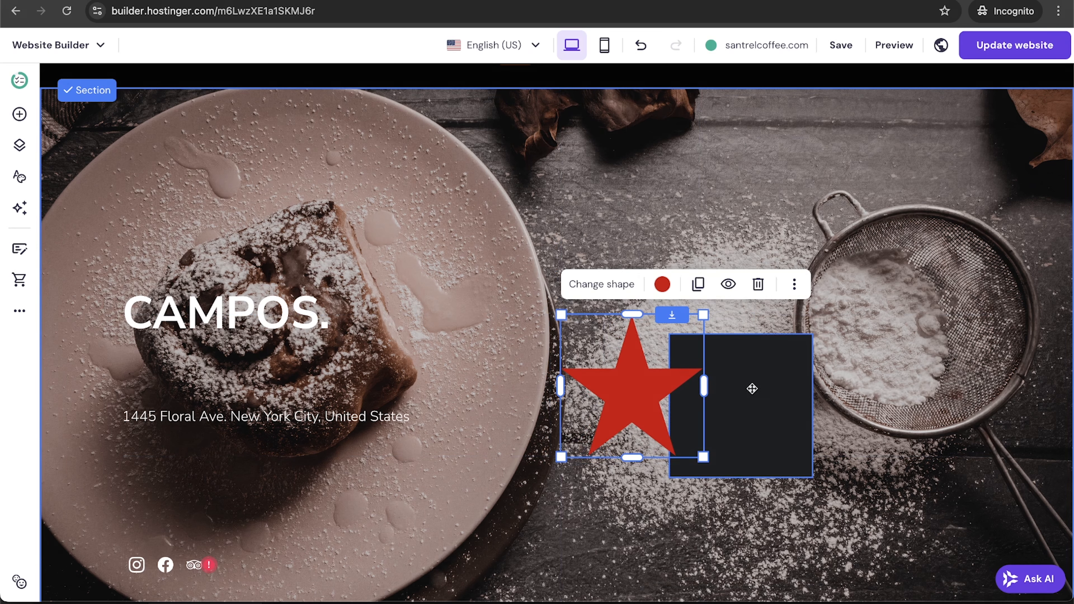
{"action": "left_click", "coordinate": [766, 372]}
{"action": "left_click", "coordinate": [903, 304]}
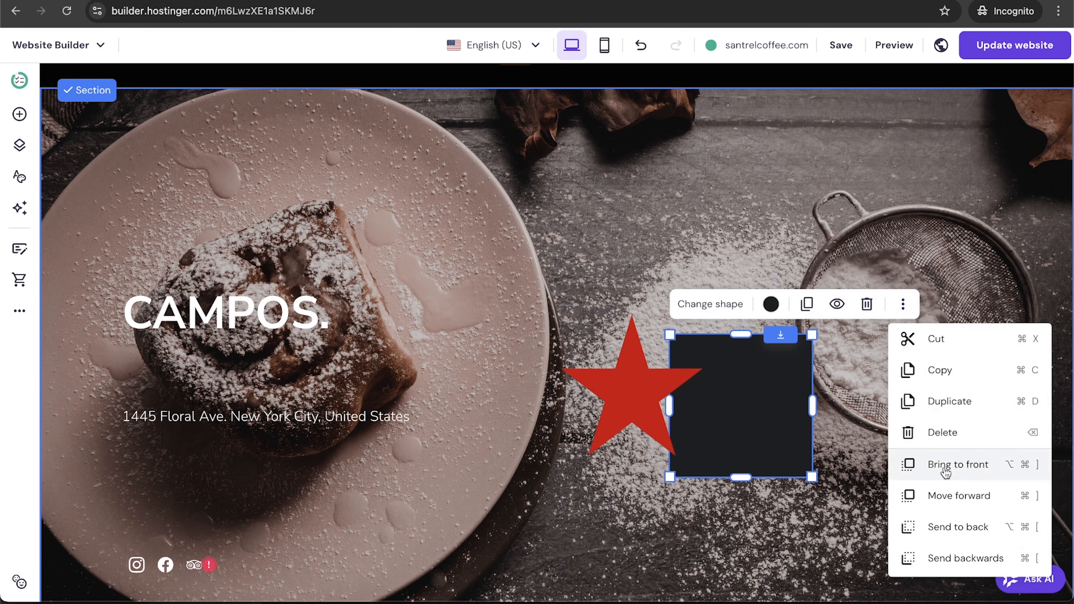
{"action": "left_click", "coordinate": [974, 467]}
{"action": "left_click", "coordinate": [641, 377]}
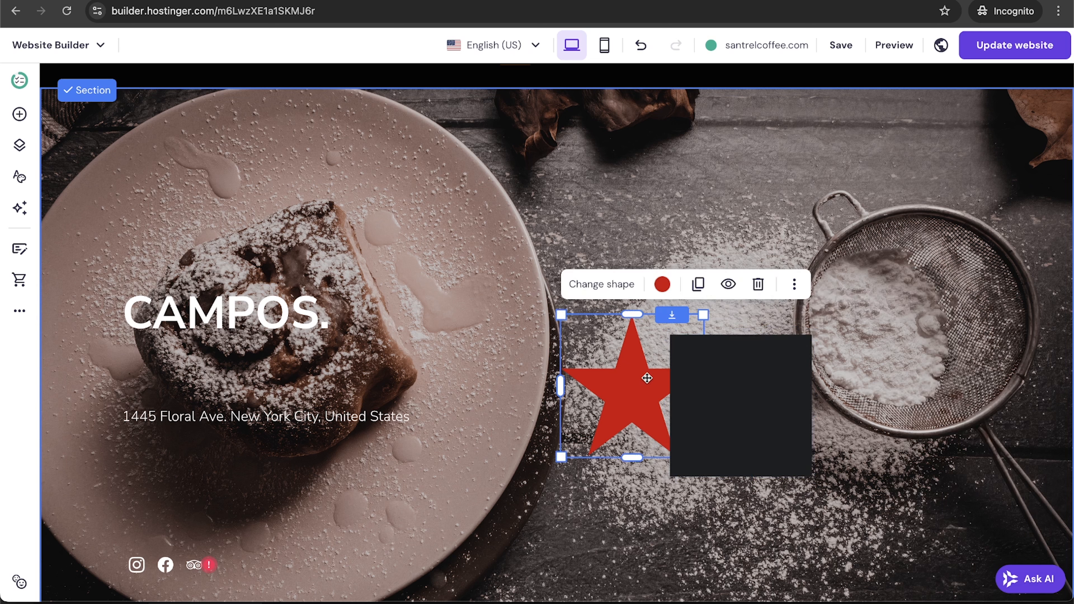
{"action": "left_click", "coordinate": [795, 292]}
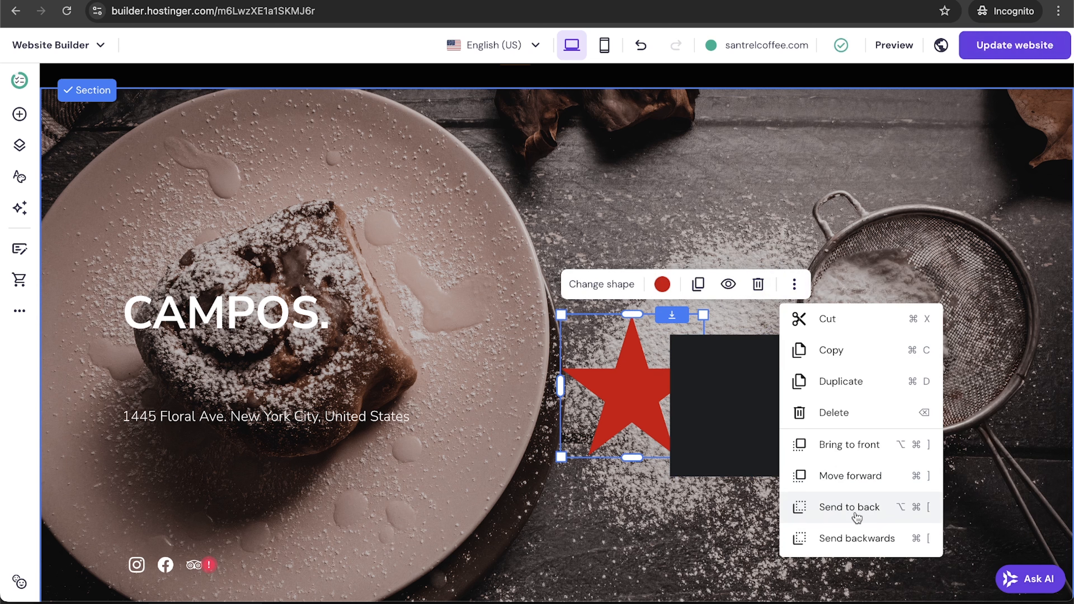
{"action": "left_click", "coordinate": [869, 545]}
{"action": "left_click", "coordinate": [793, 284]}
{"action": "left_click", "coordinate": [843, 507]}
{"action": "left_click", "coordinate": [758, 284]}
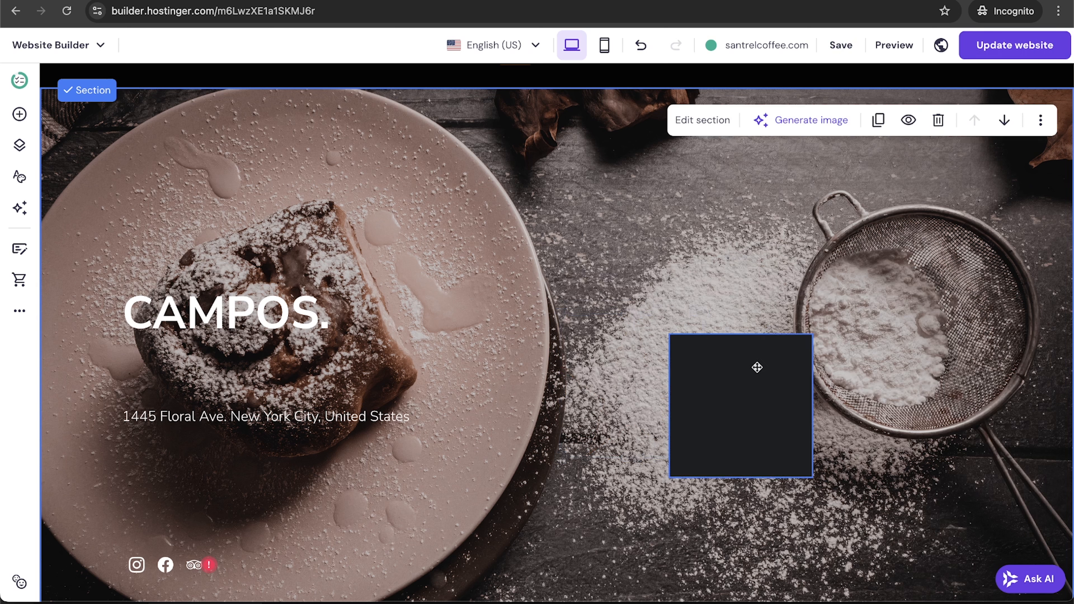
{"action": "left_click", "coordinate": [797, 334]}
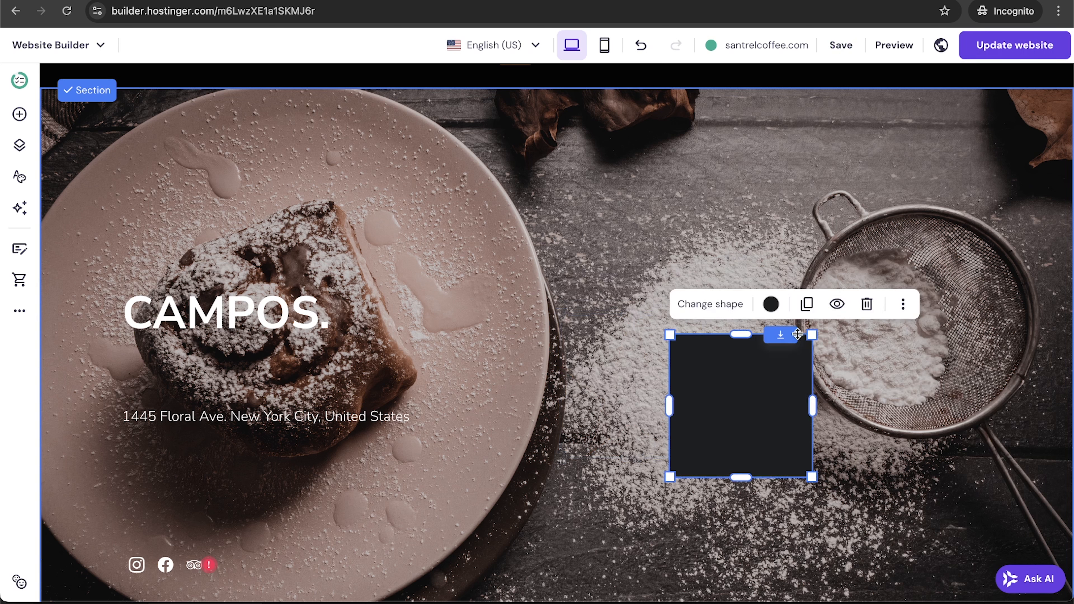
{"action": "left_click", "coordinate": [867, 304]}
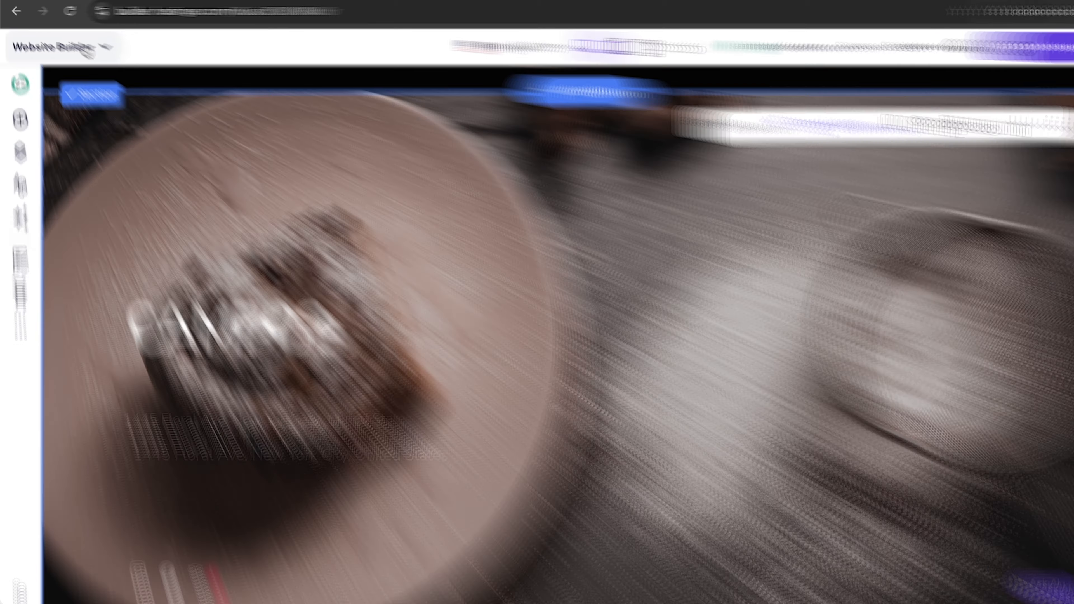
{"action": "left_click", "coordinate": [87, 49]}
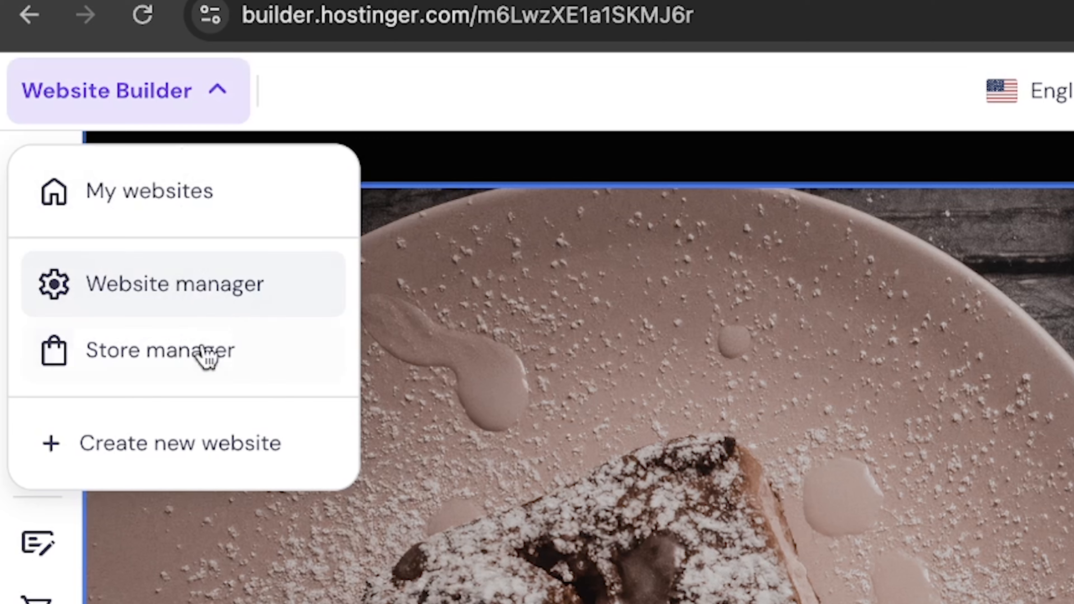
View the empty Store manager dashboard, then switch to the Website manager in hPanel.
{"action": "left_click", "coordinate": [167, 364]}
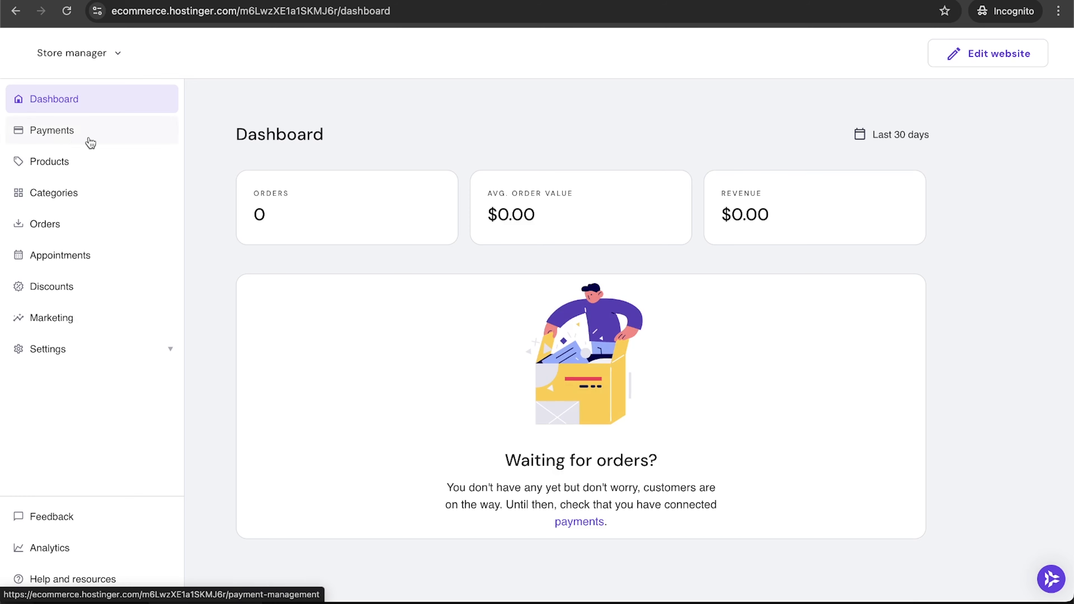
{"action": "left_click", "coordinate": [75, 53]}
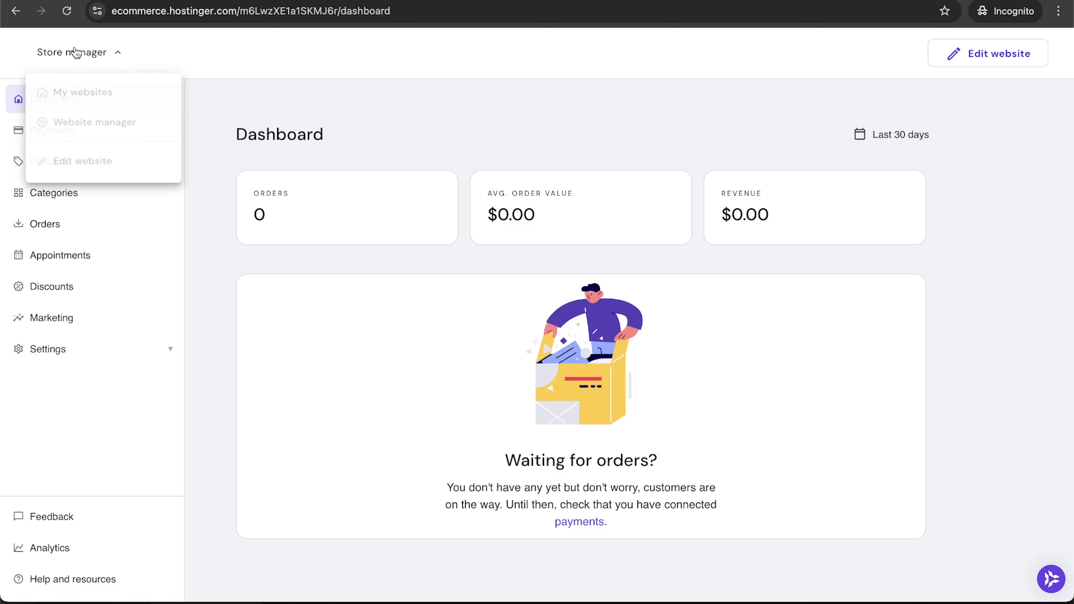
{"action": "left_click", "coordinate": [91, 128]}
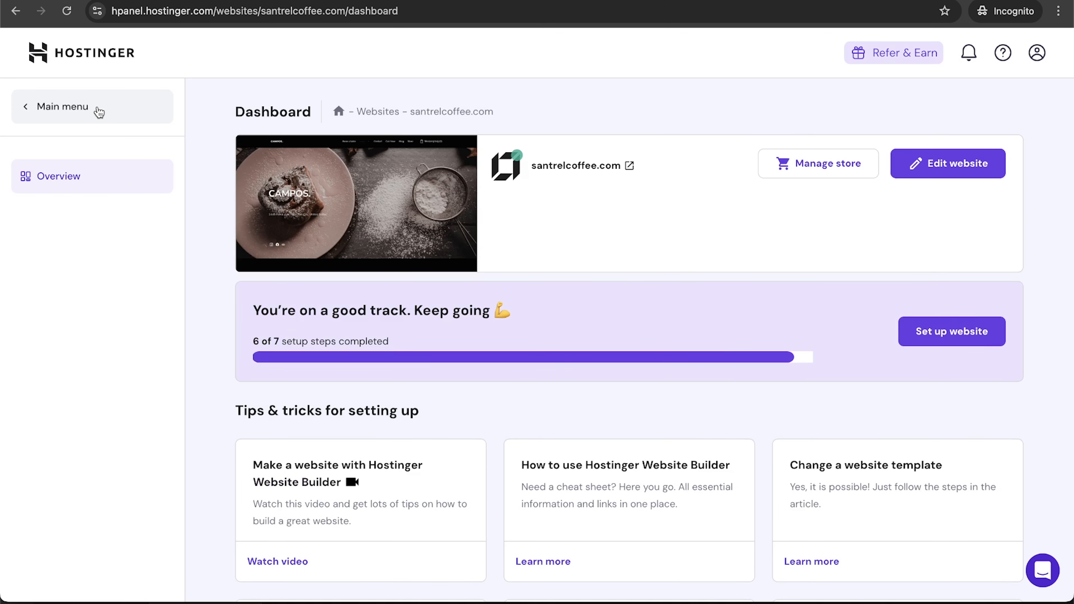
Scroll the santrelcoffee.com dashboard, then return to hPanel Home and review its hosting and domain widgets.
{"action": "scroll", "coordinate": [212, 280], "scroll_direction": "down", "scroll_amount": 3}
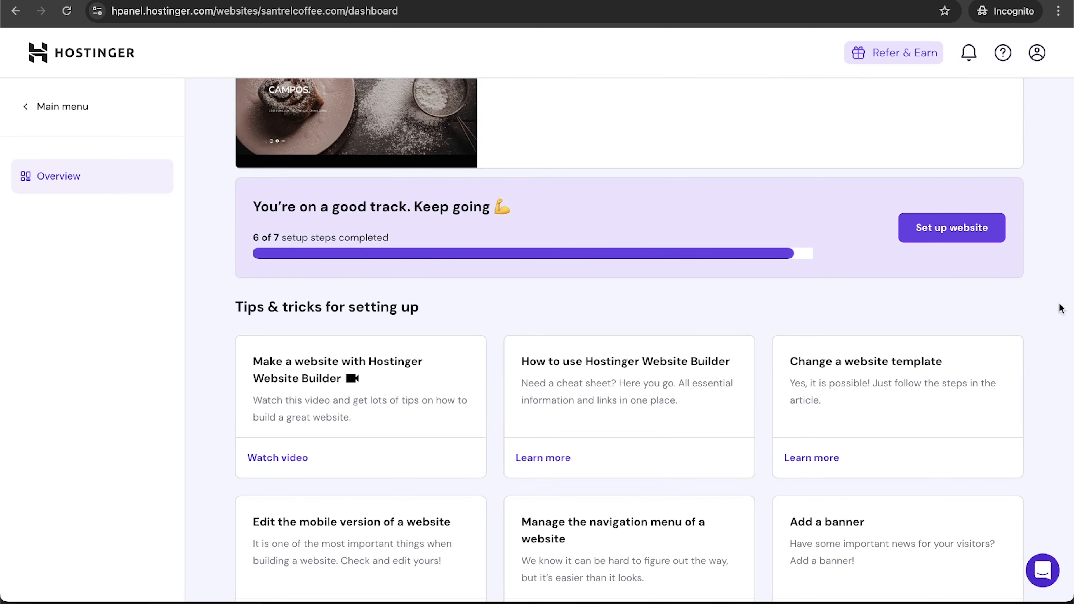
{"action": "scroll", "coordinate": [1060, 307], "scroll_direction": "down", "scroll_amount": 8}
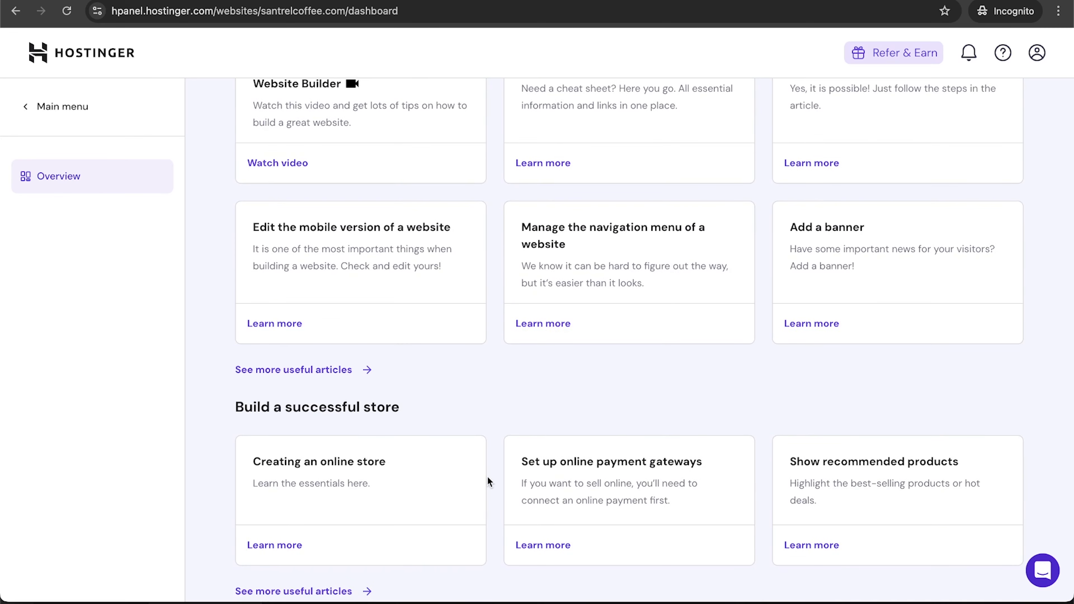
{"action": "scroll", "coordinate": [488, 482], "scroll_direction": "down", "scroll_amount": 8}
{"action": "scroll", "coordinate": [487, 482], "scroll_direction": "up", "scroll_amount": 15}
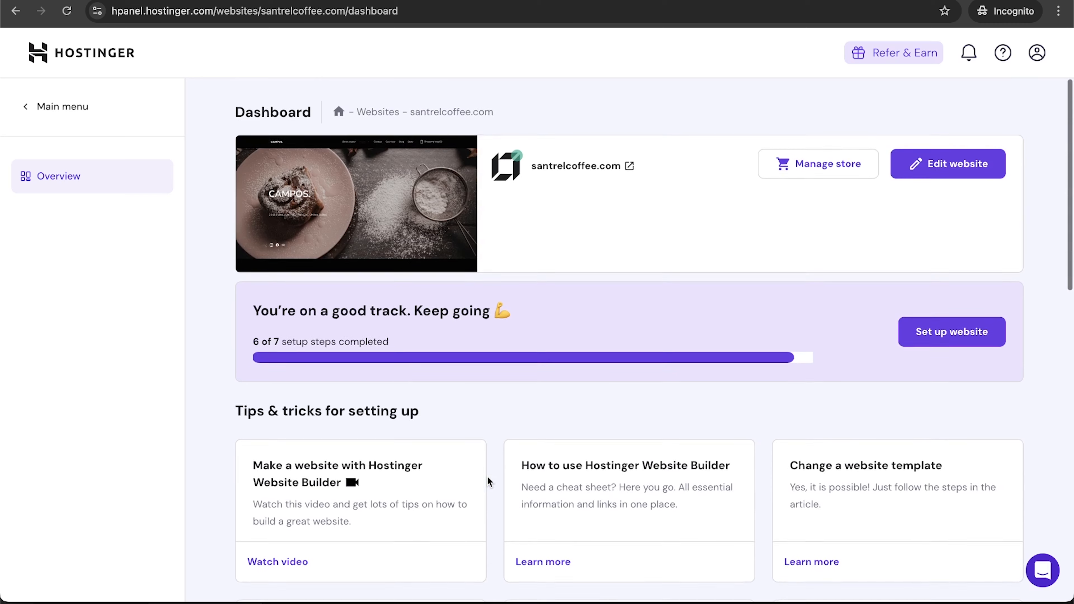
{"action": "left_click", "coordinate": [71, 61]}
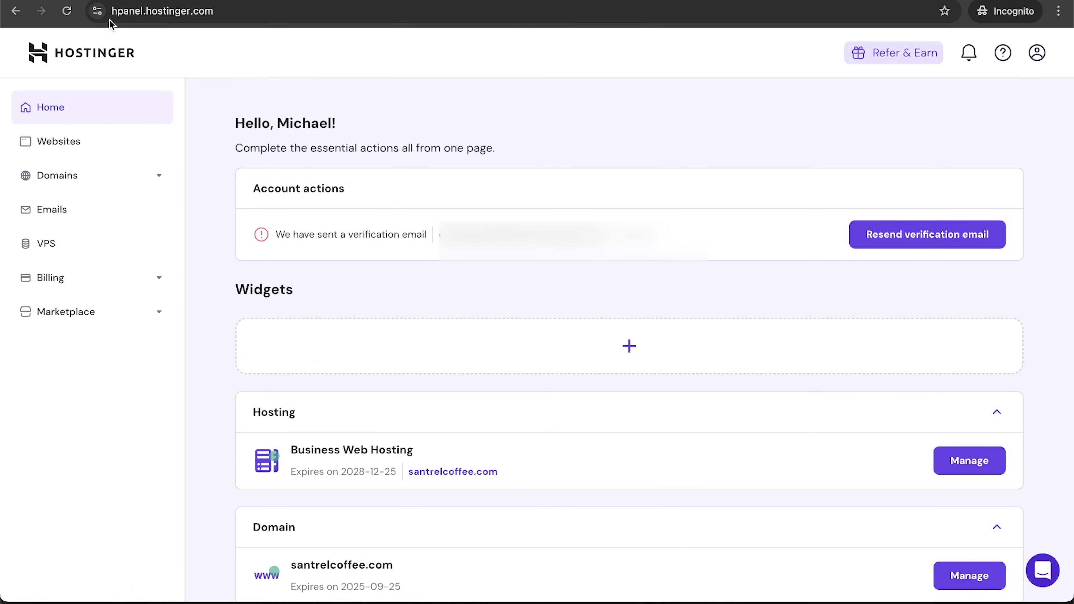
{"action": "scroll", "coordinate": [198, 150], "scroll_direction": "down", "scroll_amount": 3}
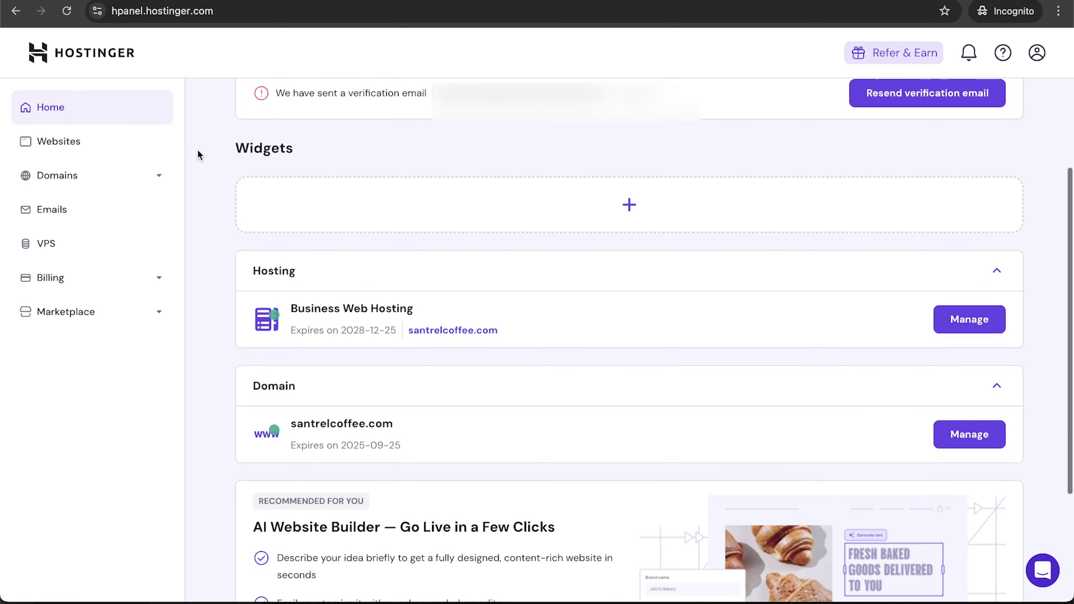
{"action": "scroll", "coordinate": [198, 150], "scroll_direction": "down", "scroll_amount": 2}
{"action": "scroll", "coordinate": [198, 150], "scroll_direction": "up", "scroll_amount": 2}
{"action": "scroll", "coordinate": [197, 150], "scroll_direction": "up", "scroll_amount": 1}
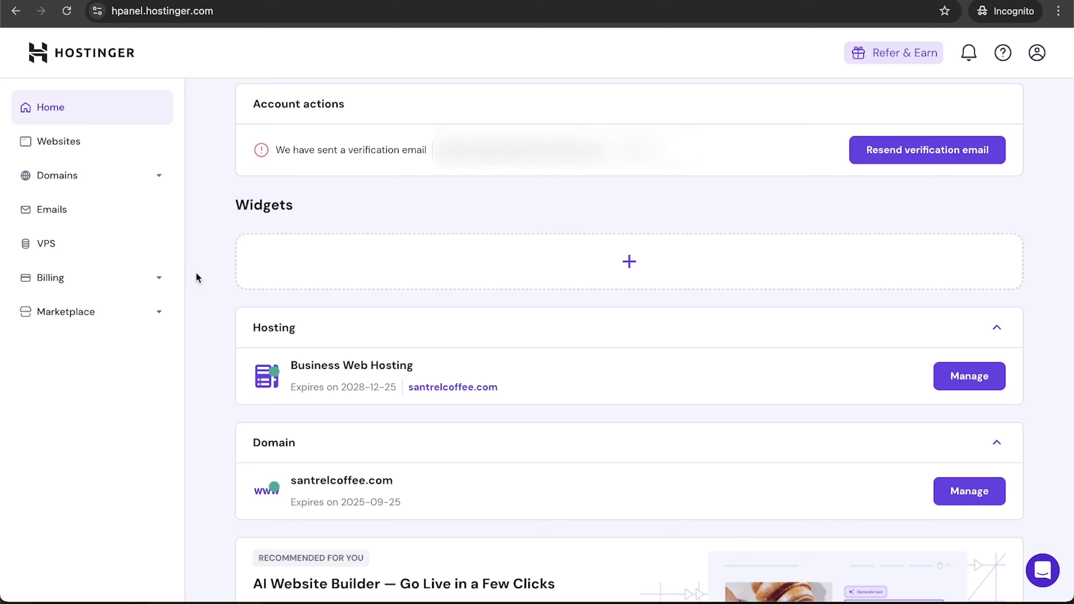
{"action": "scroll", "coordinate": [198, 280], "scroll_direction": "up", "scroll_amount": 2}
Buy the Business Starter email plan for 48 months at $0.99/account/mo and close the payment confirmation.
{"action": "left_click", "coordinate": [94, 212]}
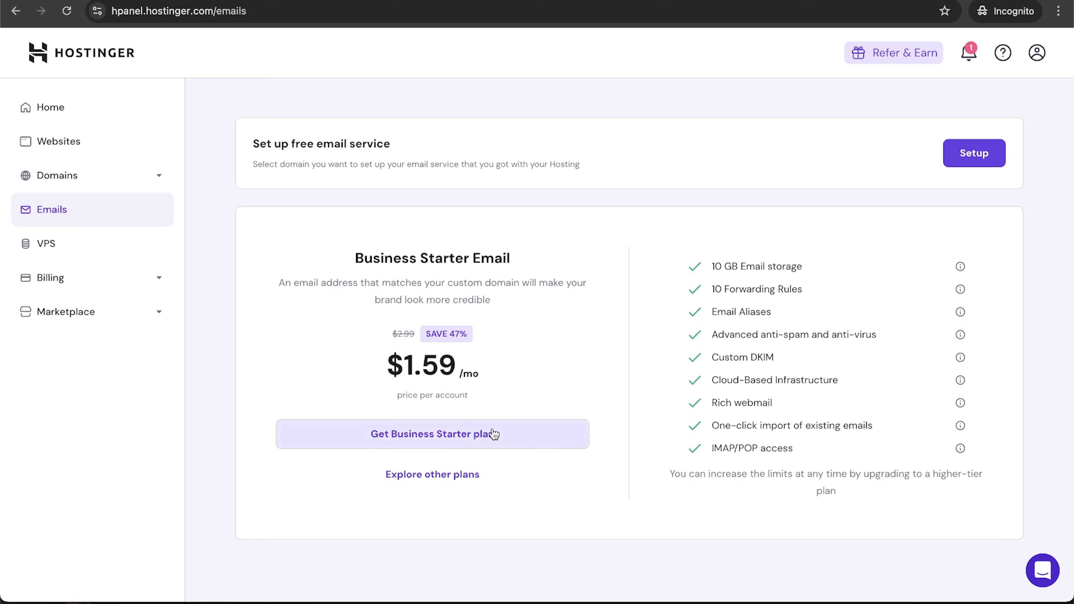
{"action": "left_click", "coordinate": [503, 433]}
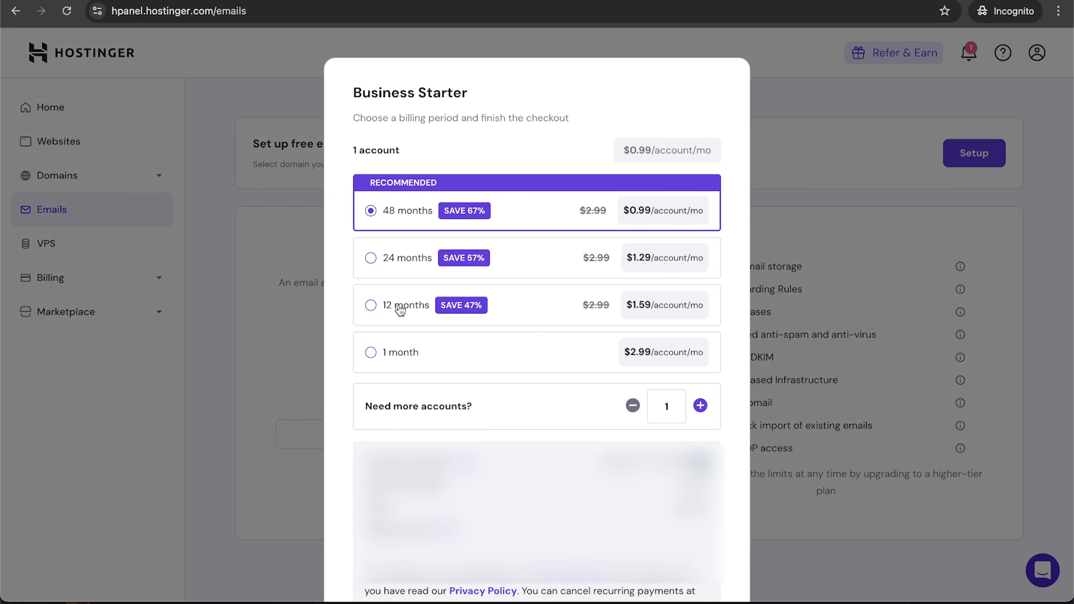
{"action": "scroll", "coordinate": [518, 328], "scroll_direction": "down", "scroll_amount": 3}
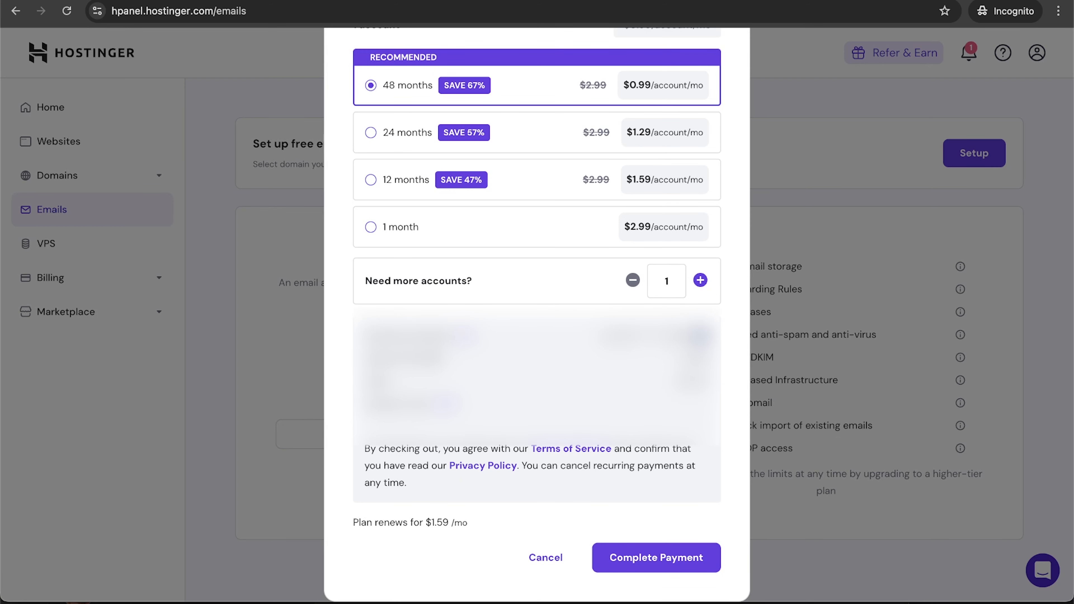
{"action": "left_click", "coordinate": [666, 559]}
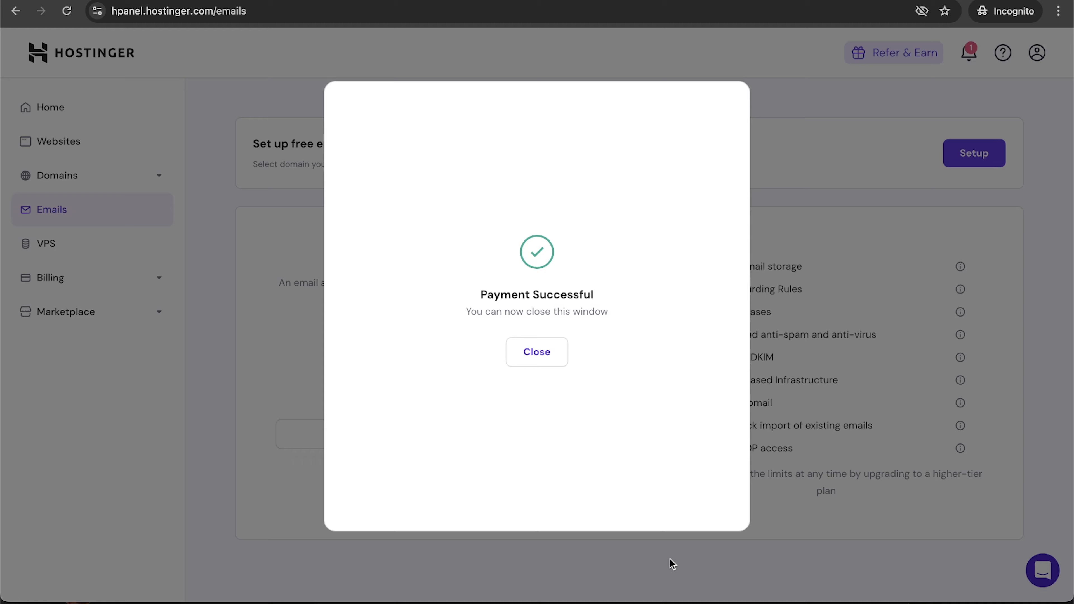
{"action": "left_click", "coordinate": [514, 340]}
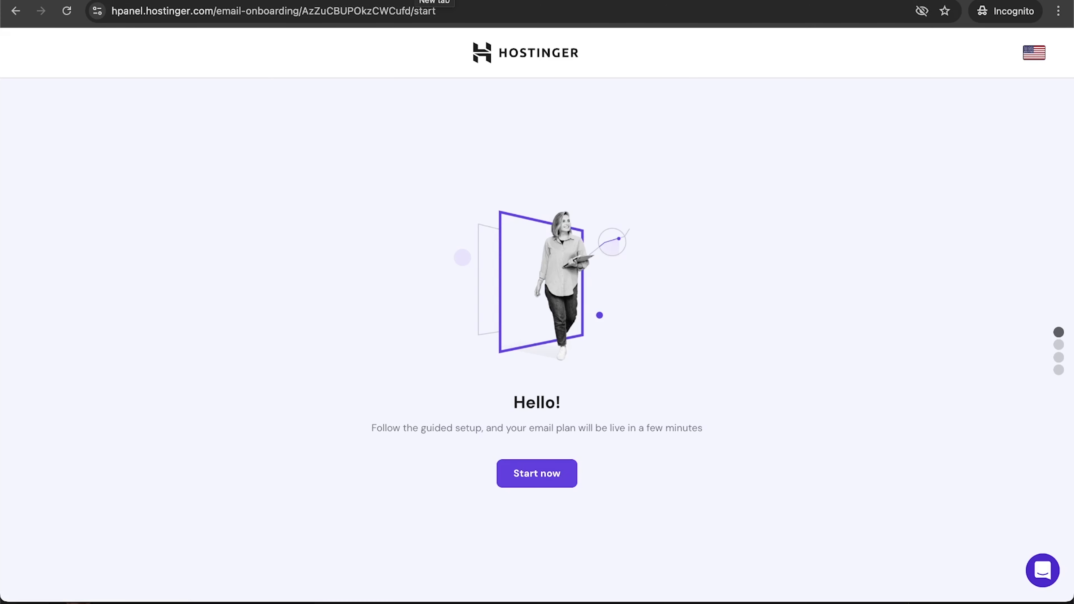
Create a new mailbox on santrelcoffee.com with a chosen name and password.
{"action": "left_click", "coordinate": [541, 470]}
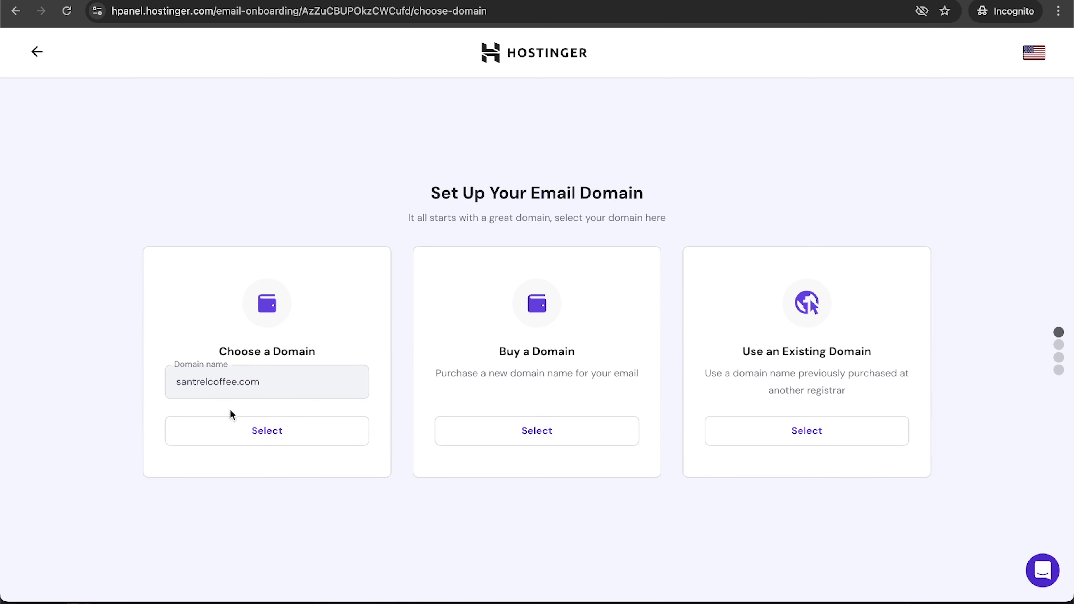
{"action": "left_click", "coordinate": [264, 437]}
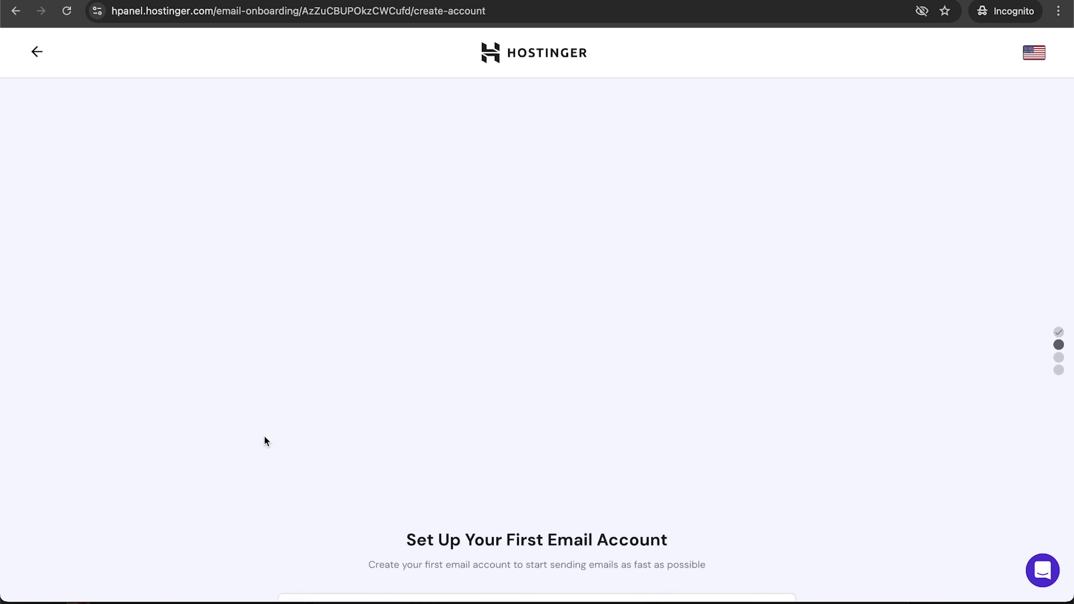
{"action": "left_click", "coordinate": [437, 313]}
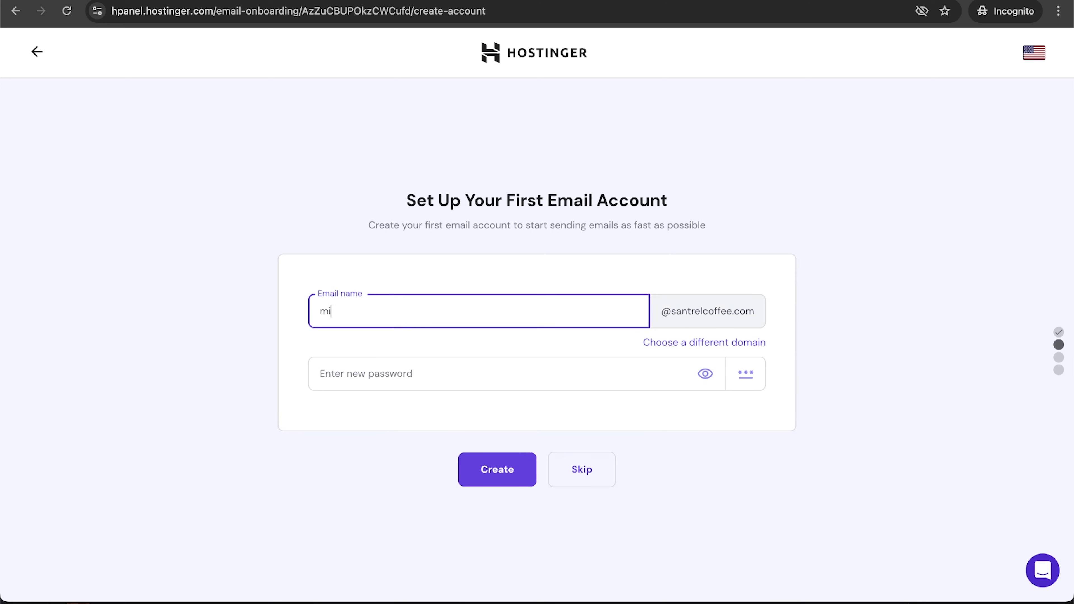
{"action": "left_click", "coordinate": [540, 374]}
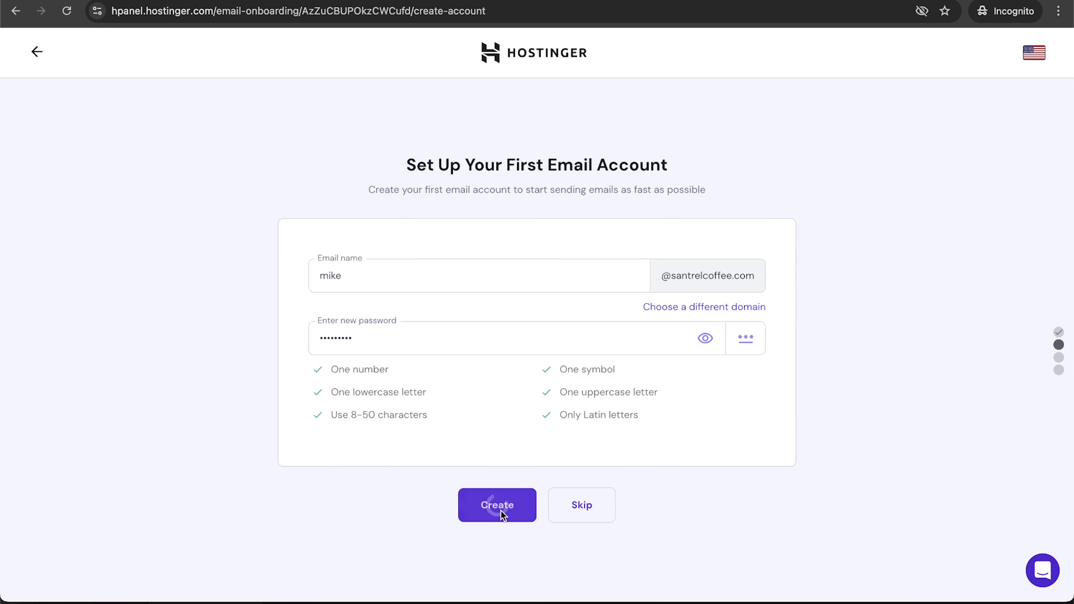
{"action": "left_click", "coordinate": [501, 511]}
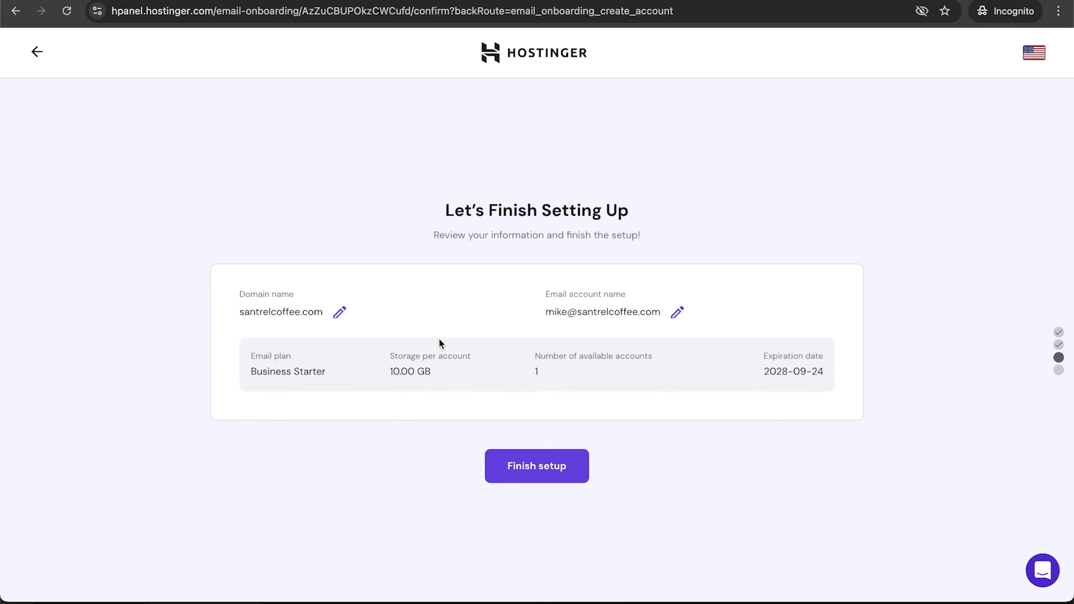
Finish the email setup and review the email Overview dashboard.
{"action": "left_click", "coordinate": [540, 471]}
{"action": "left_click", "coordinate": [523, 452]}
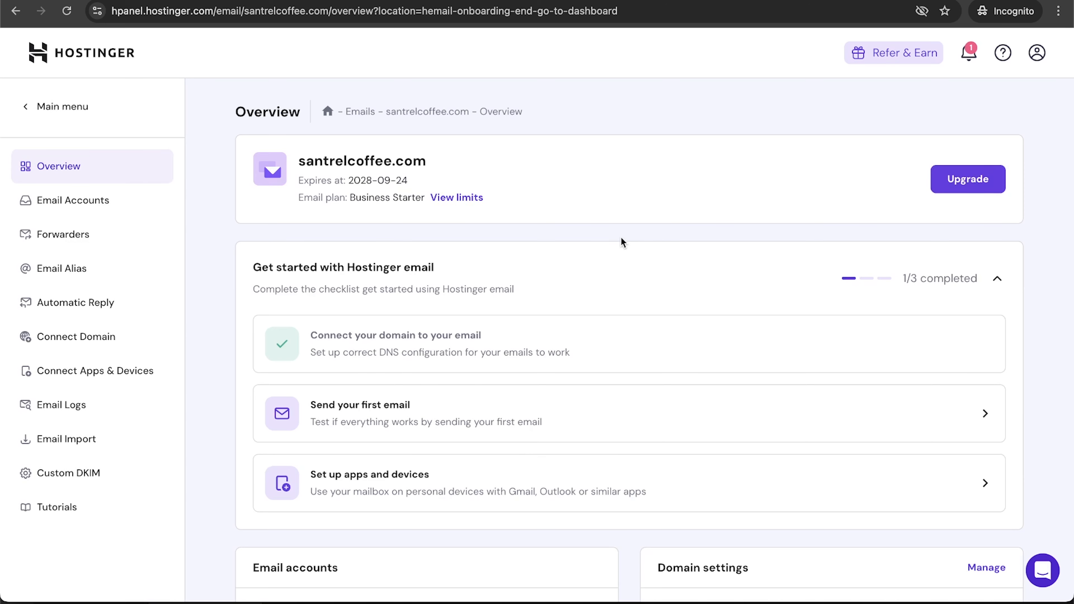
{"action": "scroll", "coordinate": [620, 237], "scroll_direction": "down", "scroll_amount": 4}
{"action": "scroll", "coordinate": [621, 237], "scroll_direction": "up", "scroll_amount": 4}
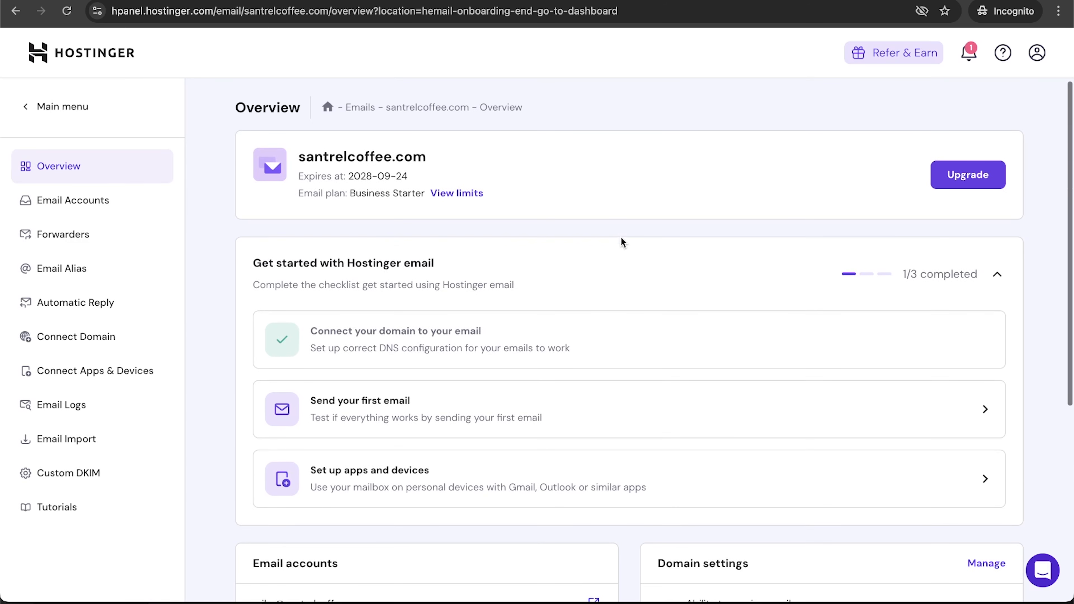
{"action": "scroll", "coordinate": [621, 237], "scroll_direction": "down", "scroll_amount": 3}
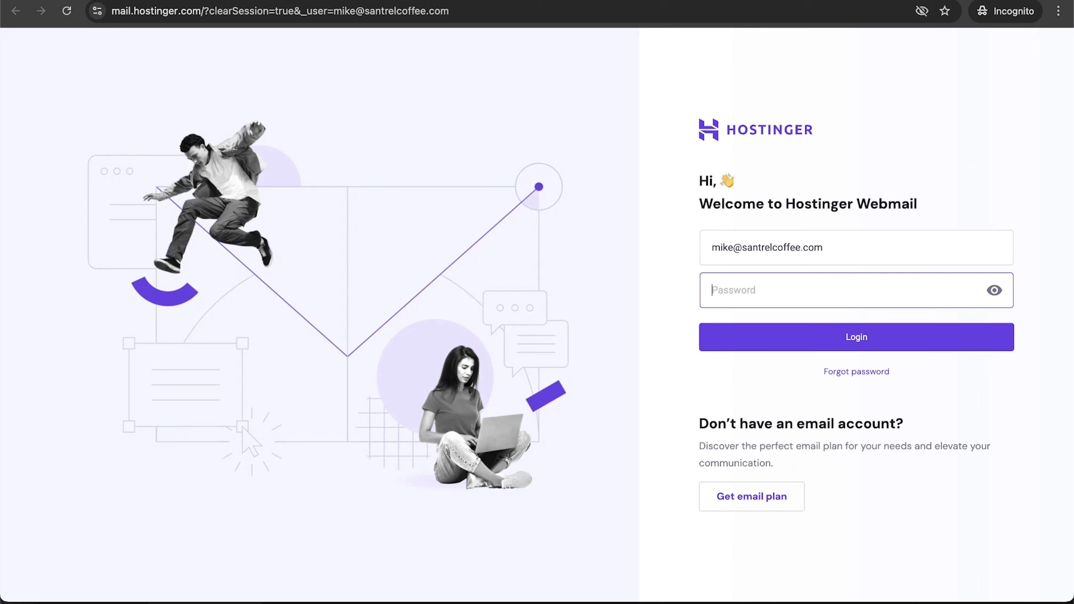
Sign in to the new mailbox in Webmail with the saved password.
{"action": "left_click", "coordinate": [806, 298]}
{"action": "key", "text": "ctrl+v"}
{"action": "left_click", "coordinate": [761, 343]}
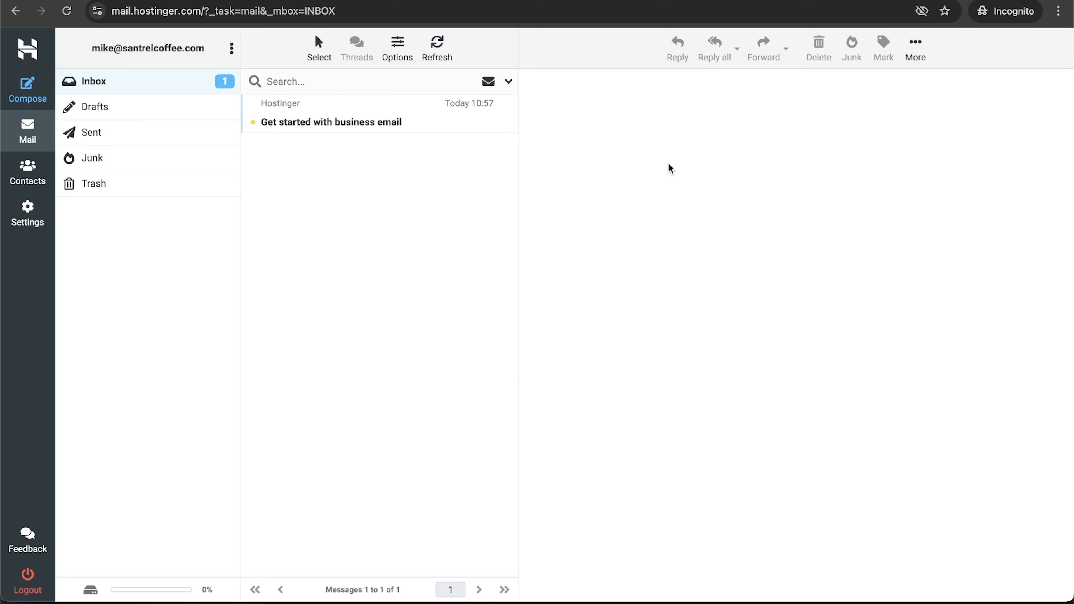
Load workspace.google.com in a new browser tab.
{"action": "key", "text": "ctrl+t"}
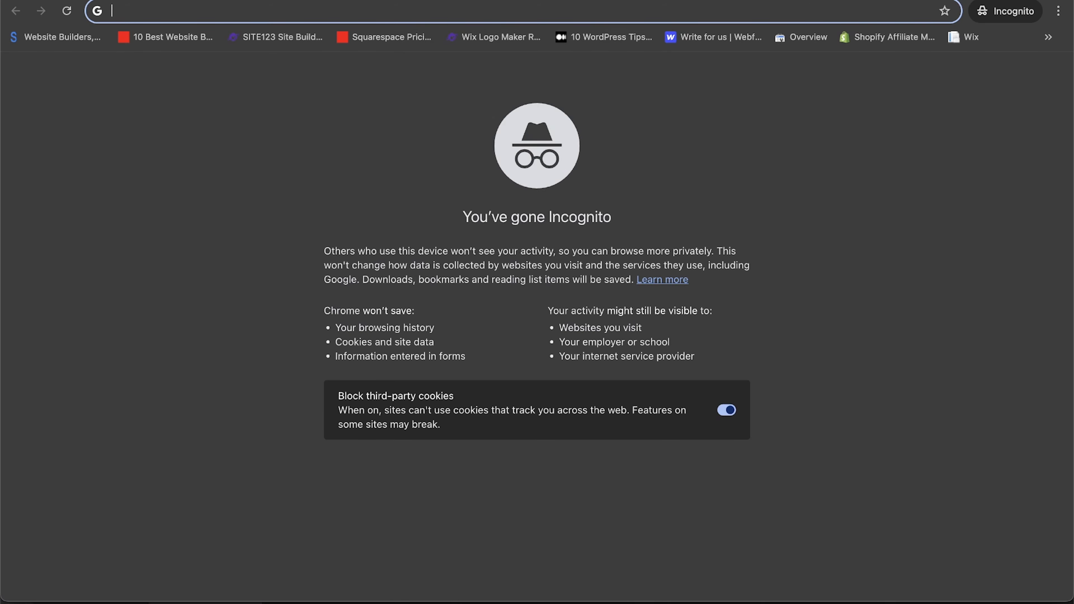
{"action": "type", "text": "works"}
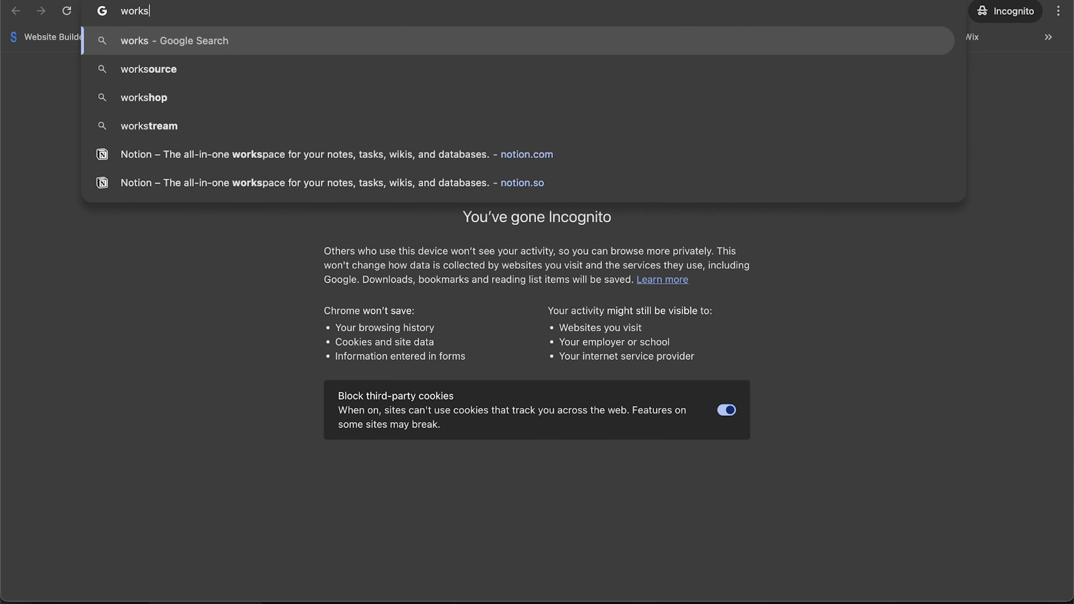
{"action": "type", "text": "pace.google.com"}
{"action": "key", "text": "Return"}
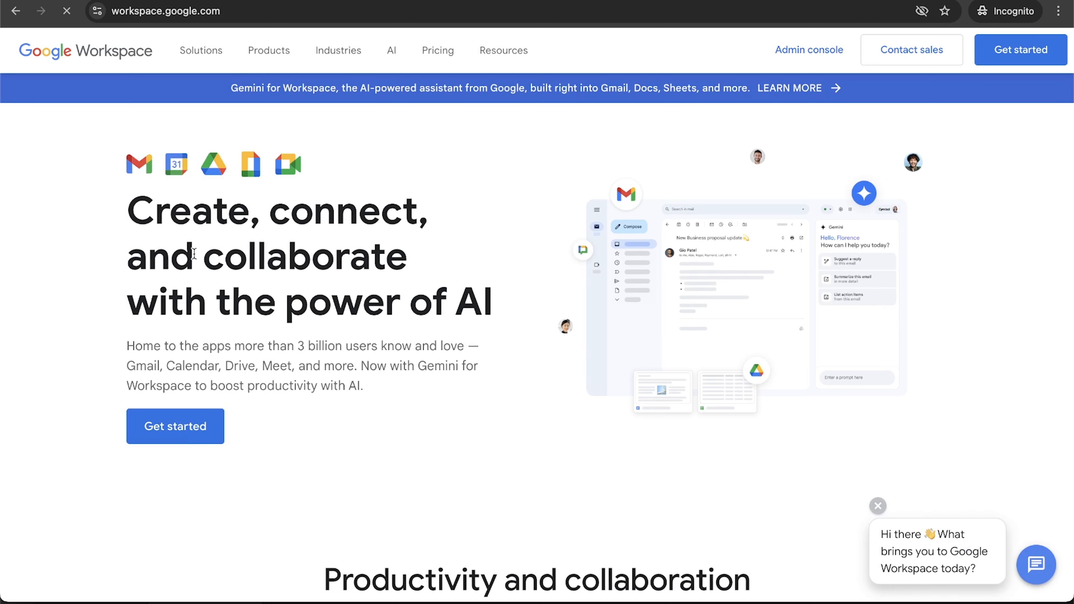
Start a Google Workspace signup sized for just you, then return to the webmail inbox.
{"action": "left_click", "coordinate": [181, 442]}
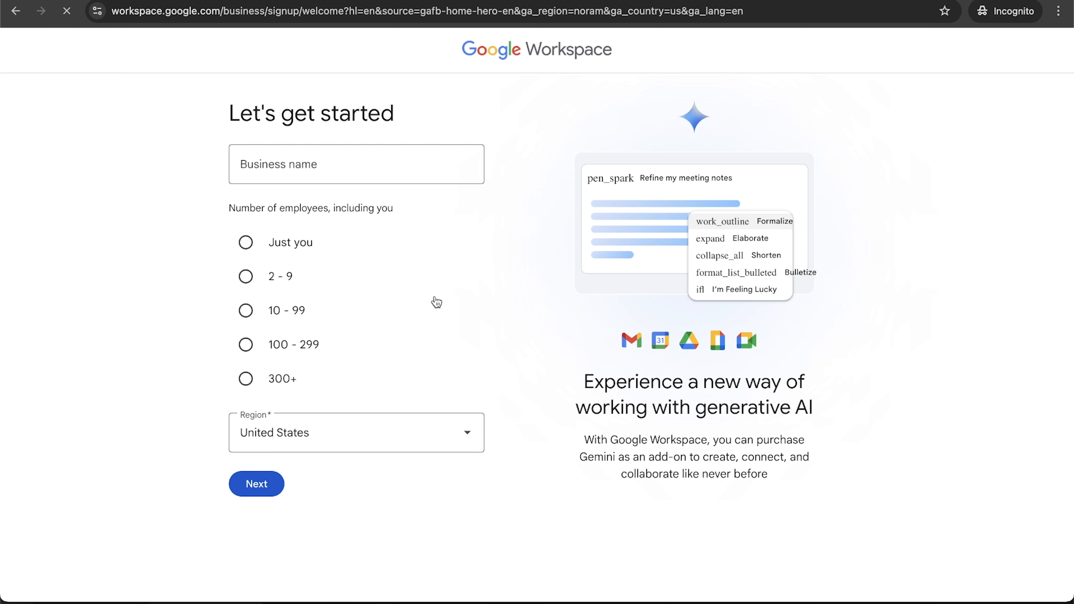
{"action": "left_click", "coordinate": [314, 243]}
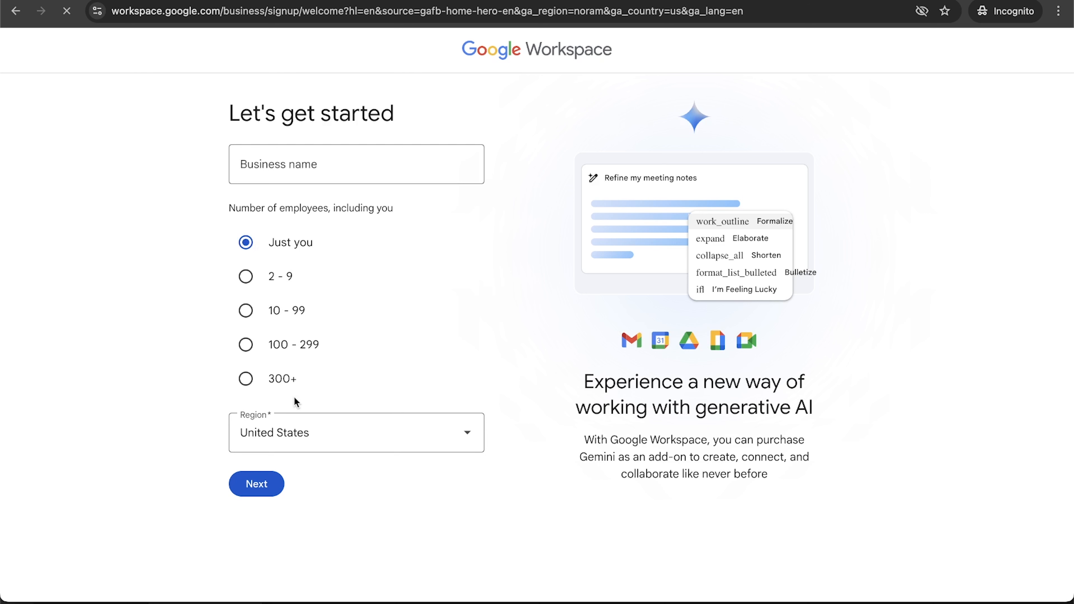
{"action": "left_click", "coordinate": [257, 484]}
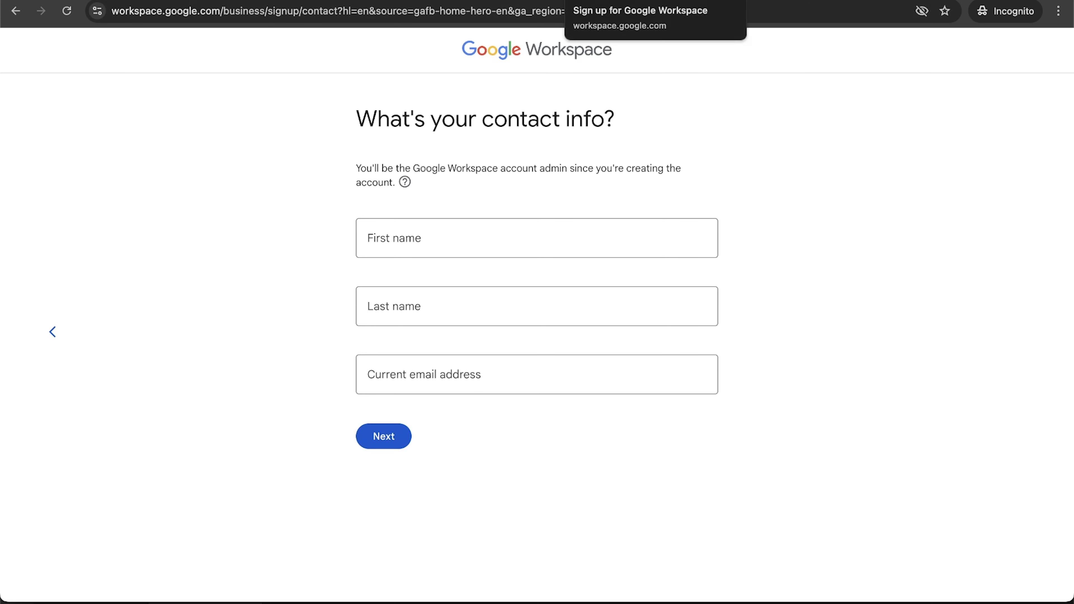
{"action": "left_click", "coordinate": [503, 0]}
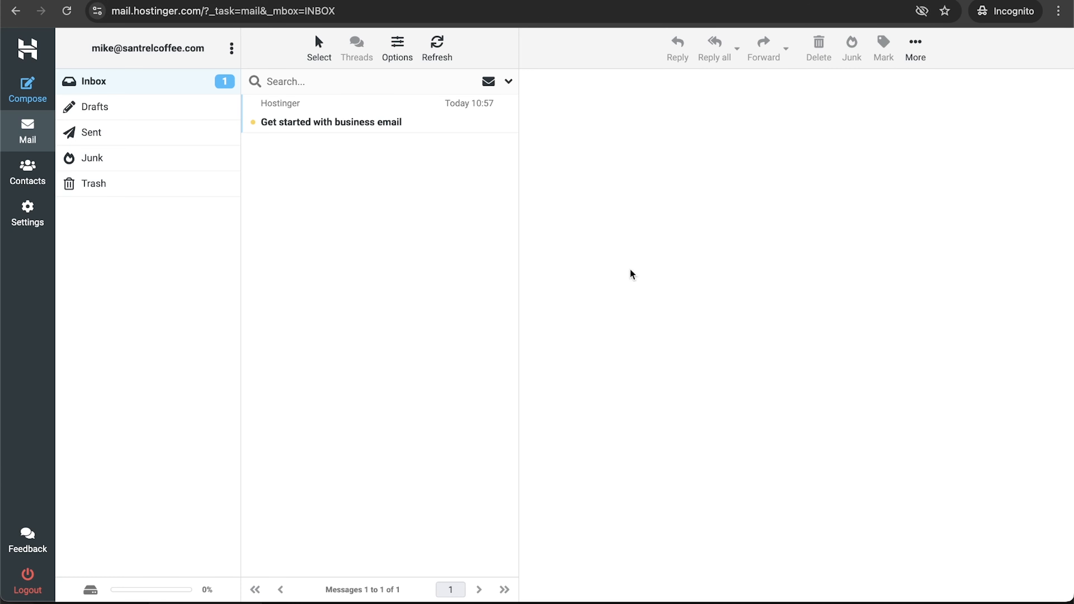